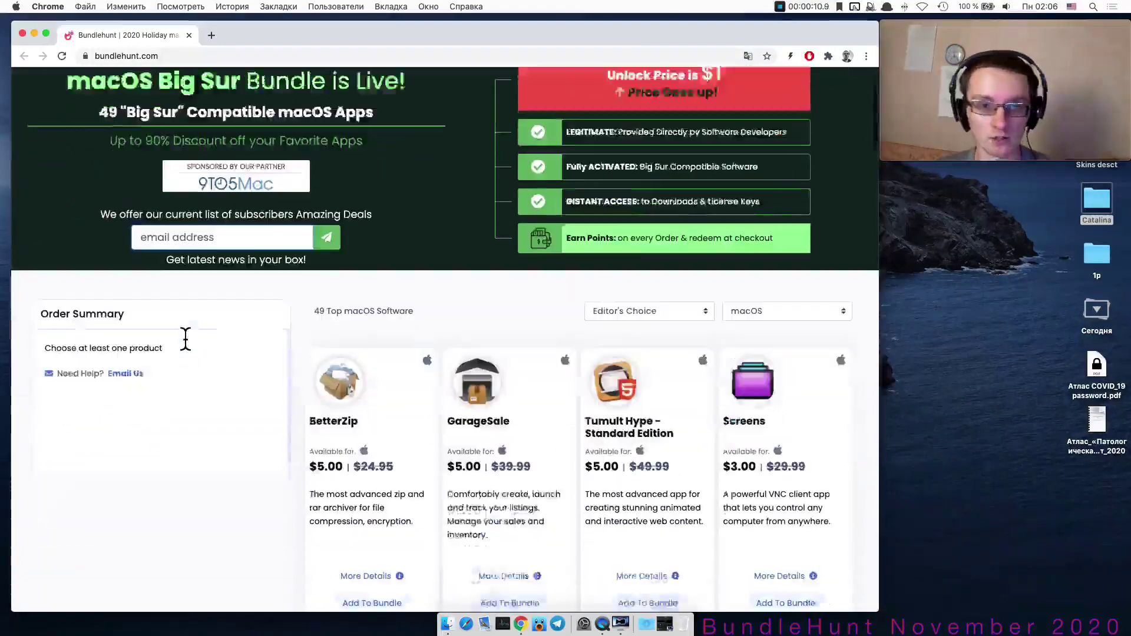
# Scroll through the BundleHunt Holiday bundle's app listings, then jump back to the top.
pyautogui.scroll(-10, 186, 337)
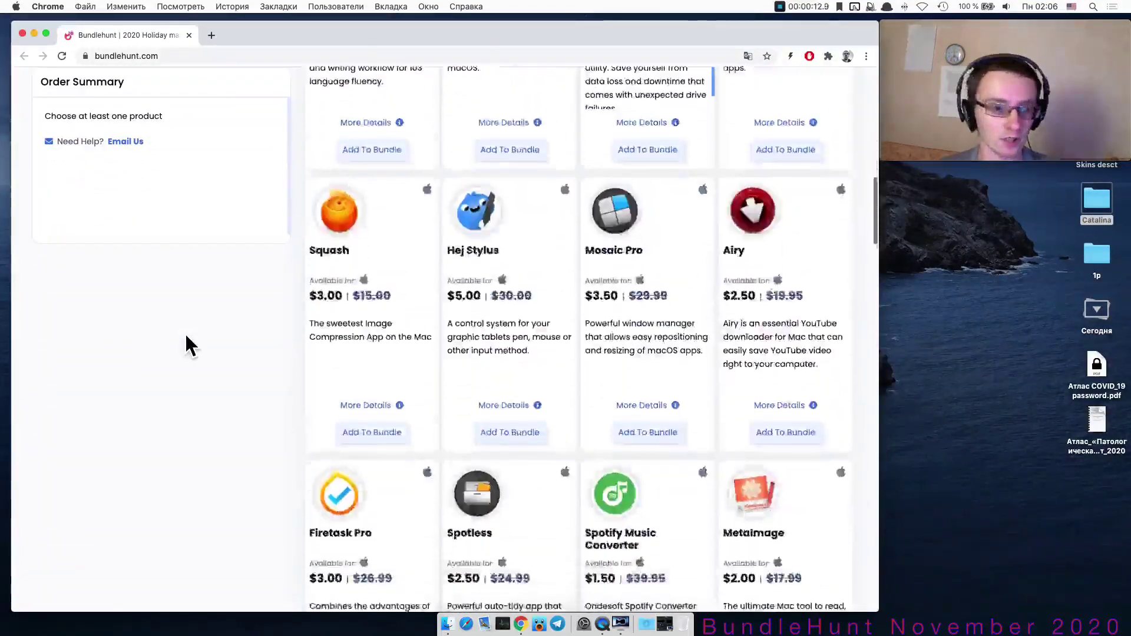
pyautogui.scroll(-6, 186, 337)
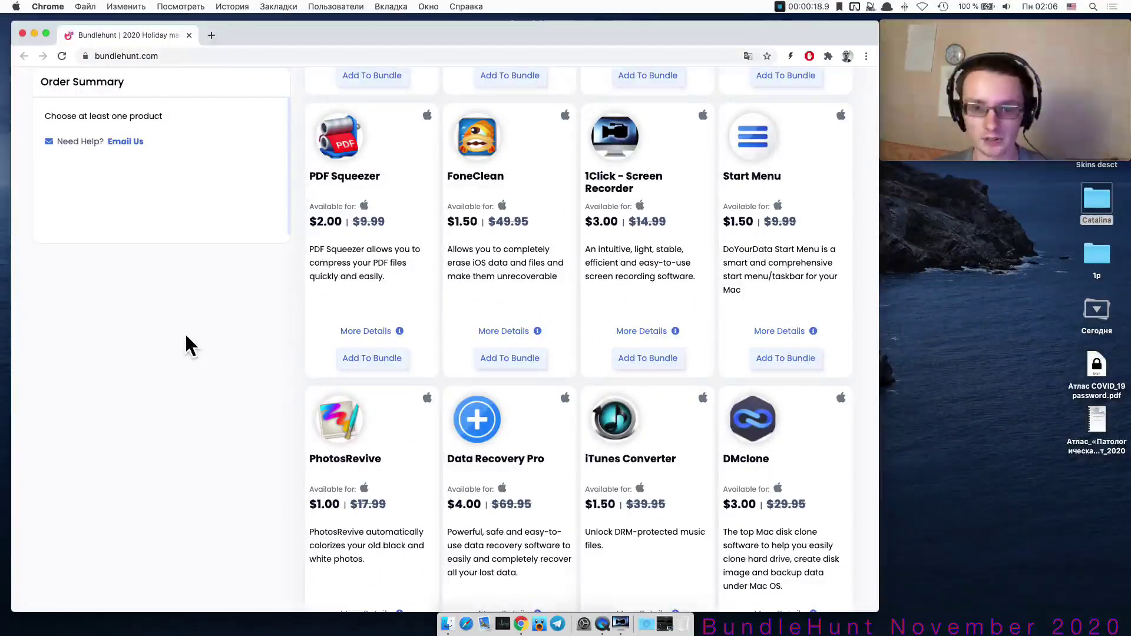
pyautogui.scroll(-3, 239, 321)
pyautogui.scroll(-17, 238, 321)
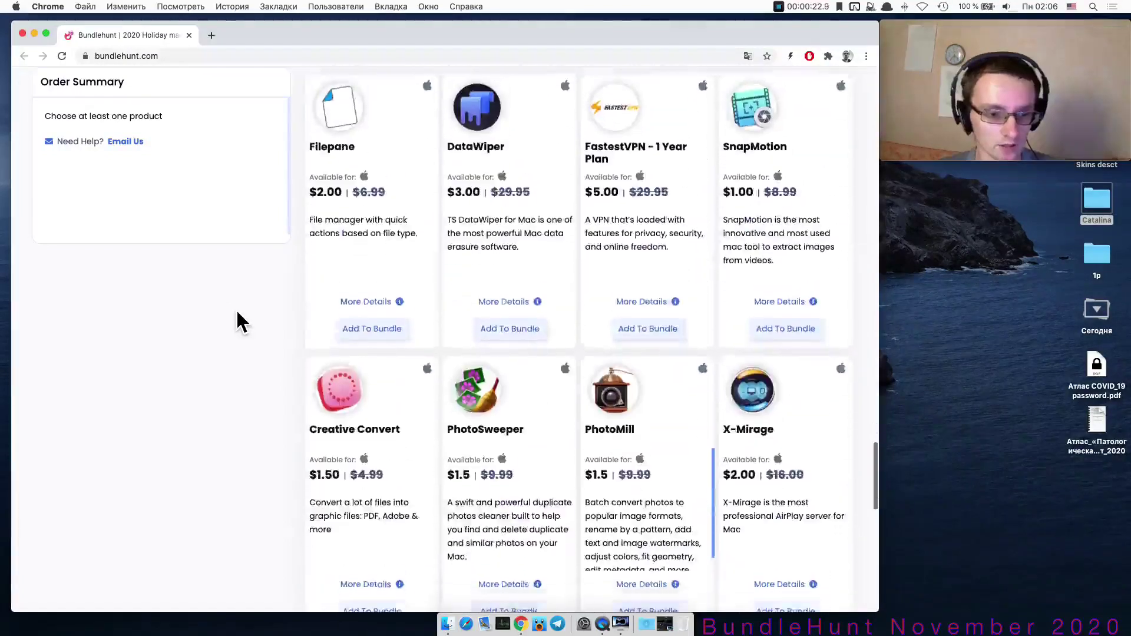
pyautogui.scroll(-6, 237, 313)
pyautogui.press('Home')
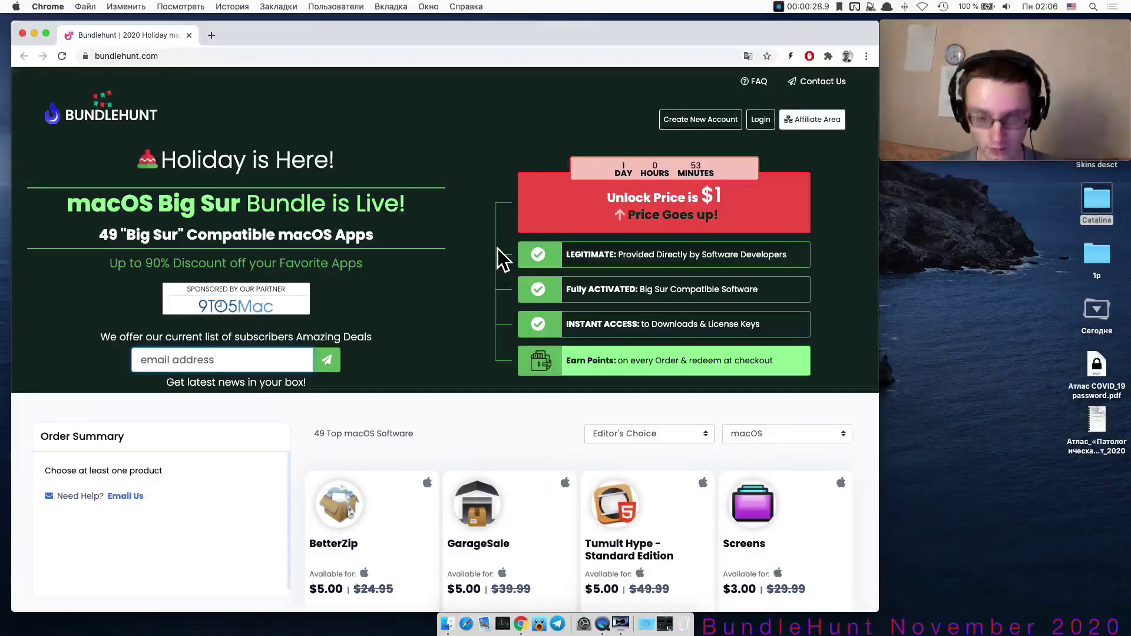
# Scroll the listings again and bring up Launchpad with F4.
pyautogui.scroll(-20, 416, 256)
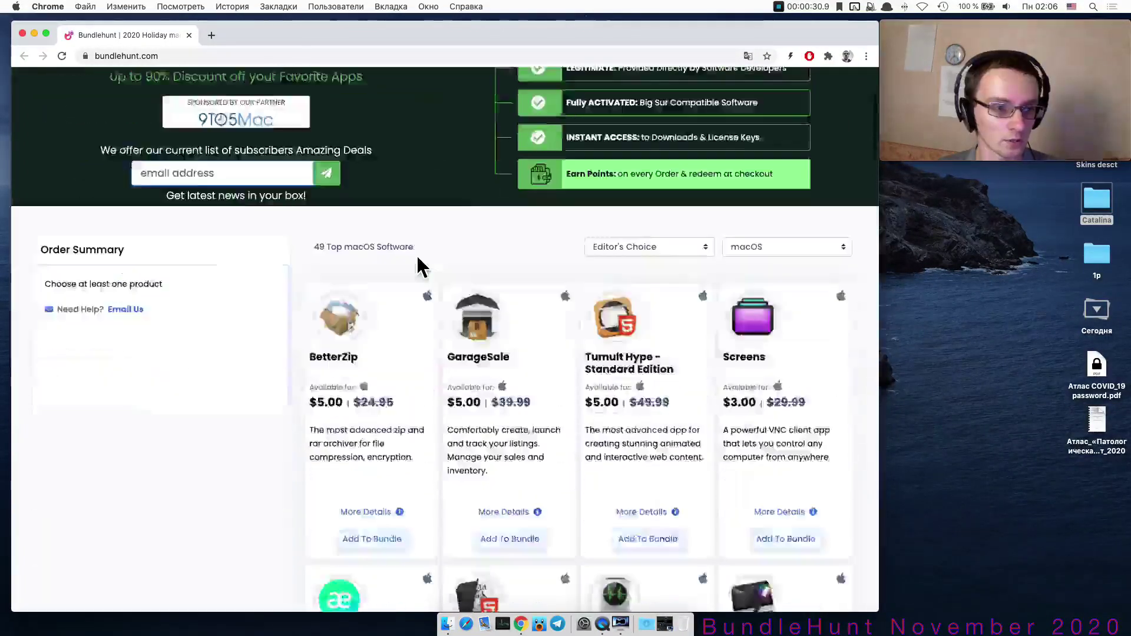
pyautogui.scroll(-3, 428, 271)
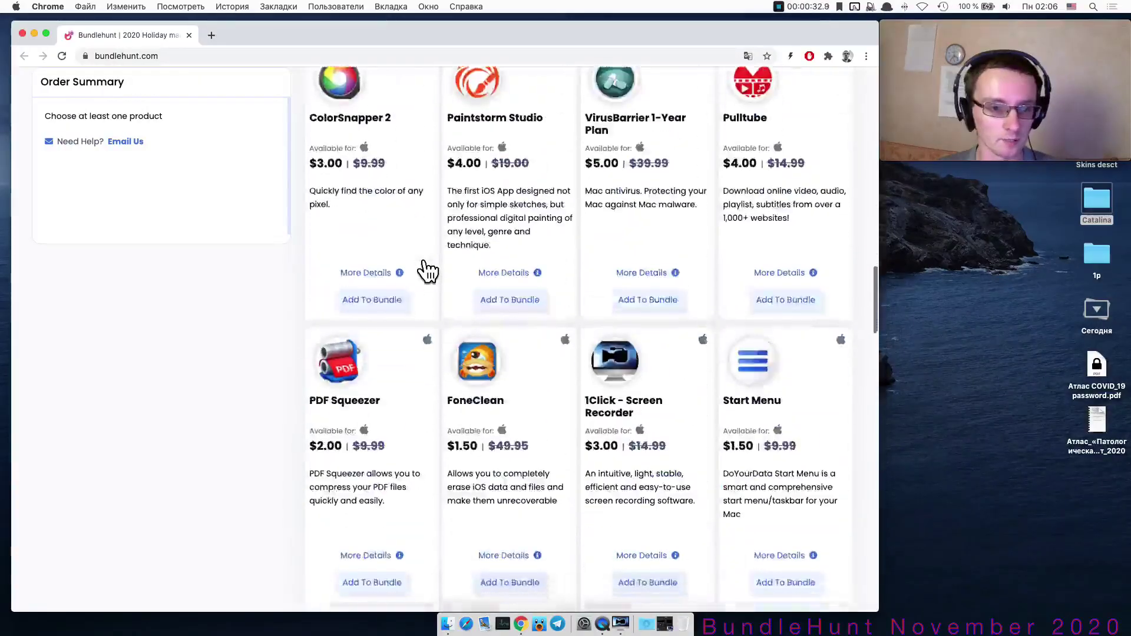
pyautogui.press('F4')
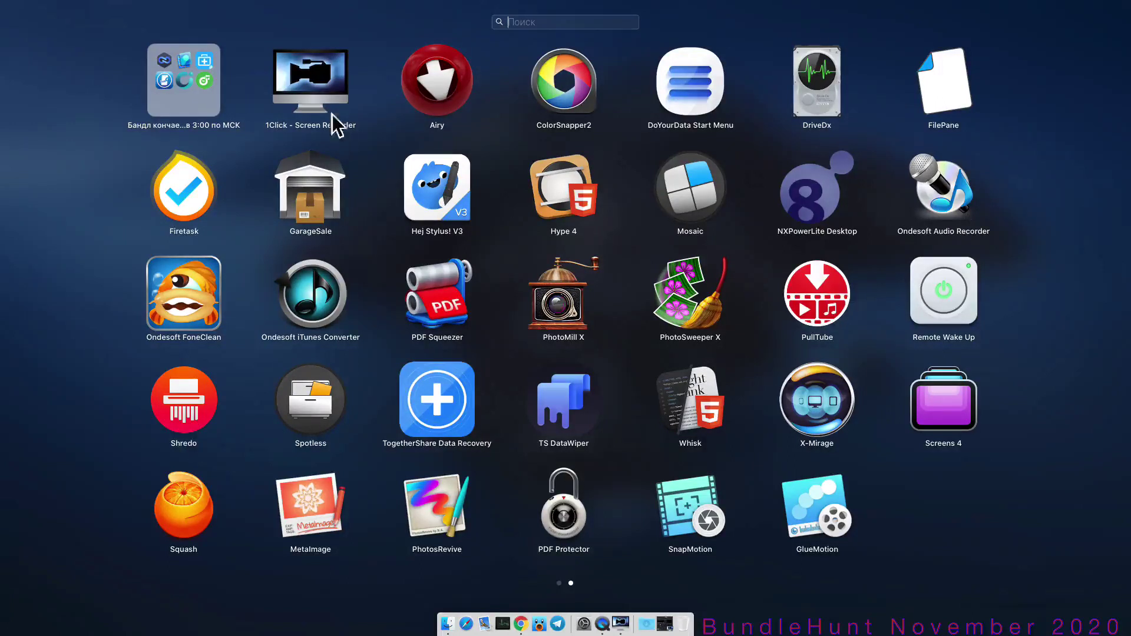
# Dismiss Launchpad, bring Chrome forward, then reopen Launchpad and open the top-left bundle apps folder.
pyautogui.moveTo(324, 89); pyautogui.dragTo(303, 86)
pyautogui.click(529, 236)
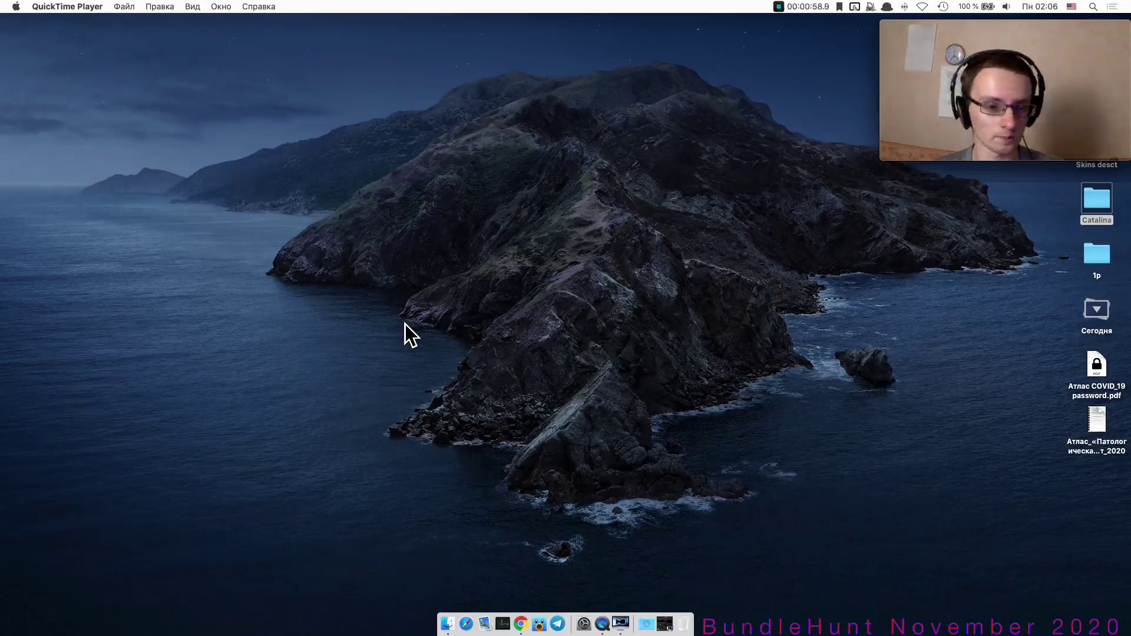
pyautogui.click(521, 624)
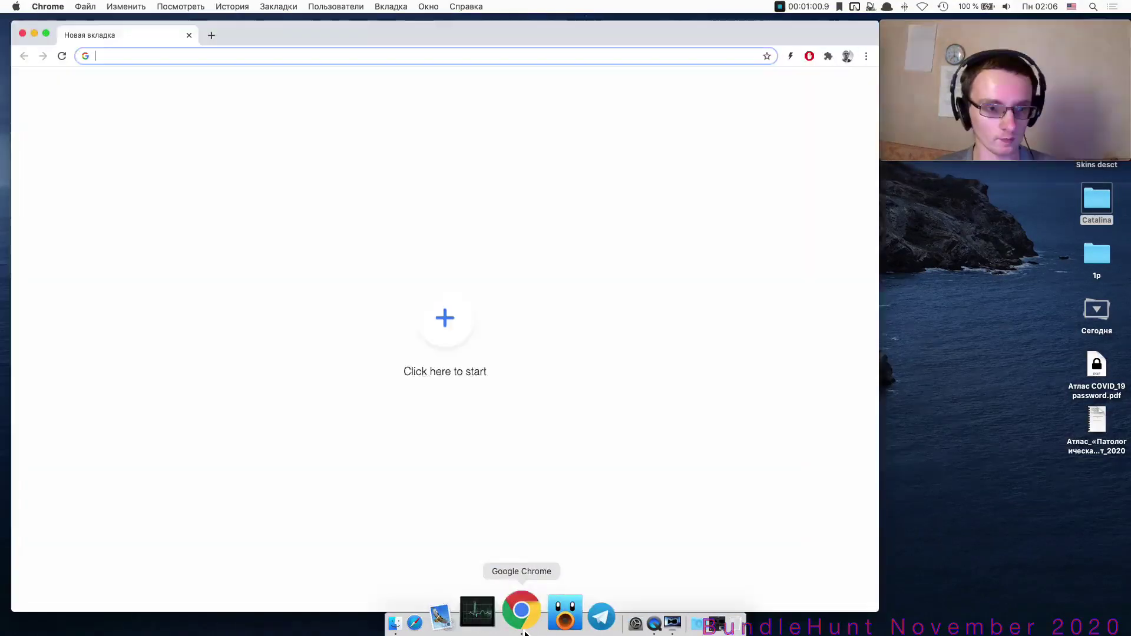
pyautogui.press('F4')
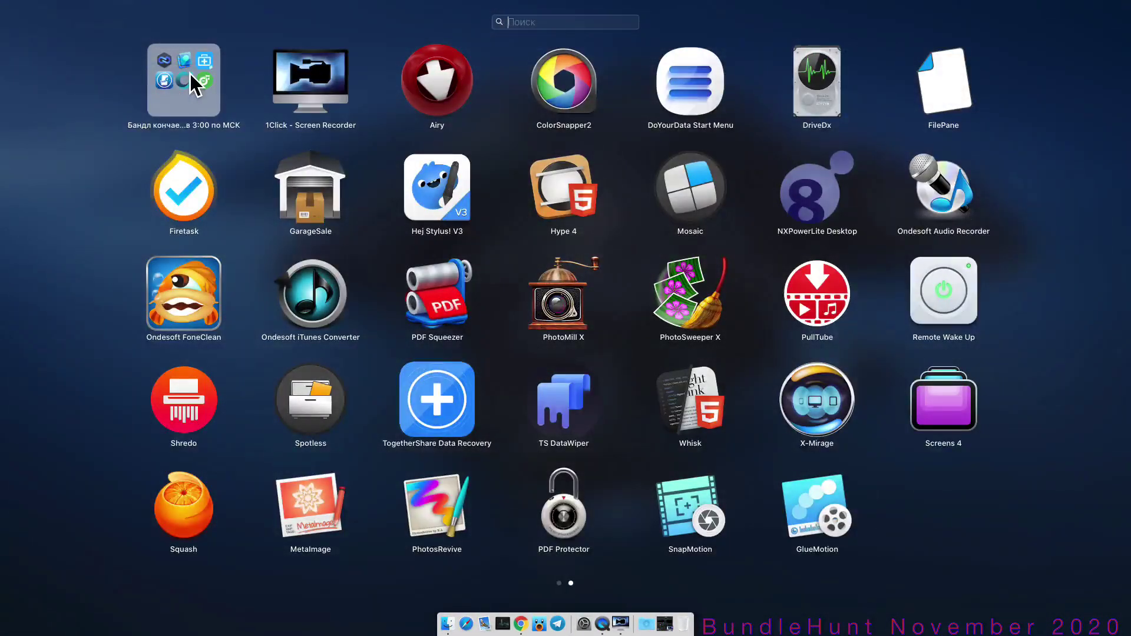
pyautogui.click(190, 73)
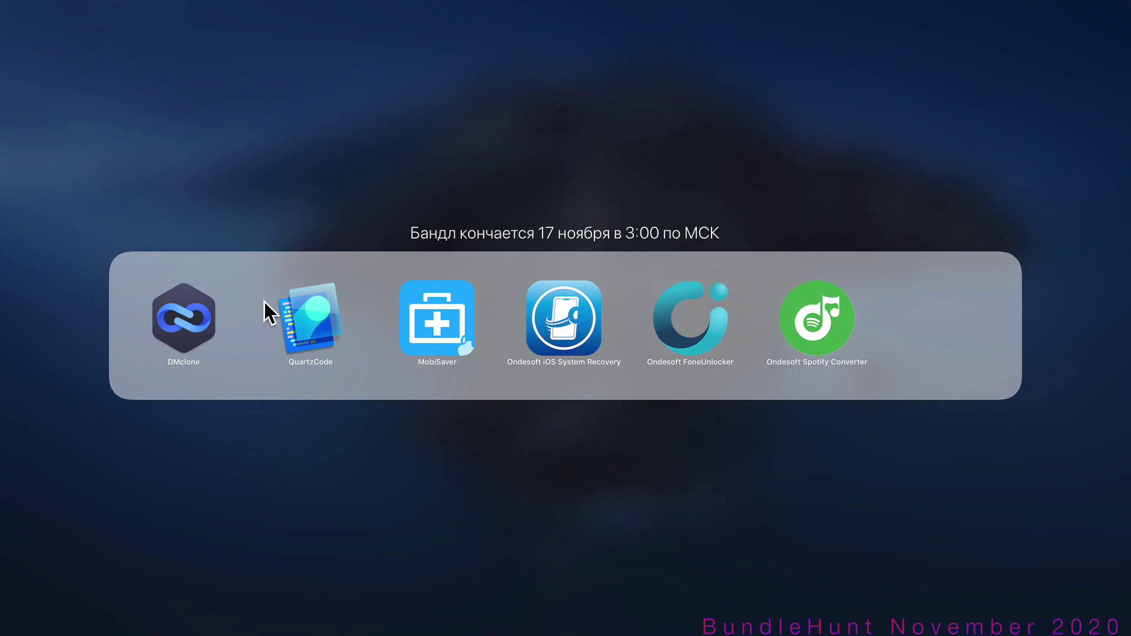
# Close the bundle apps folder and exit Launchpad back to Chrome's blank new tab.
pyautogui.moveTo(184, 323); pyautogui.dragTo(214, 303)
pyautogui.moveTo(328, 313)
pyautogui.mouseDown()
pyautogui.moveTo(302, 326)
pyautogui.moveTo(318, 318)
pyautogui.mouseUp()
pyautogui.click(413, 472)
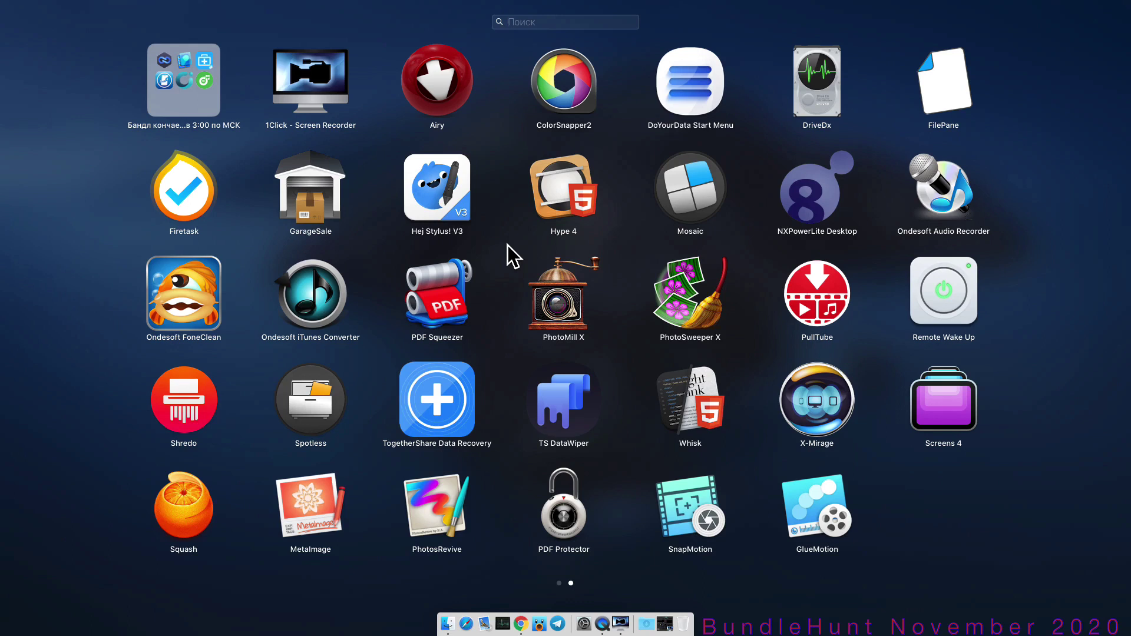
pyautogui.click(508, 245)
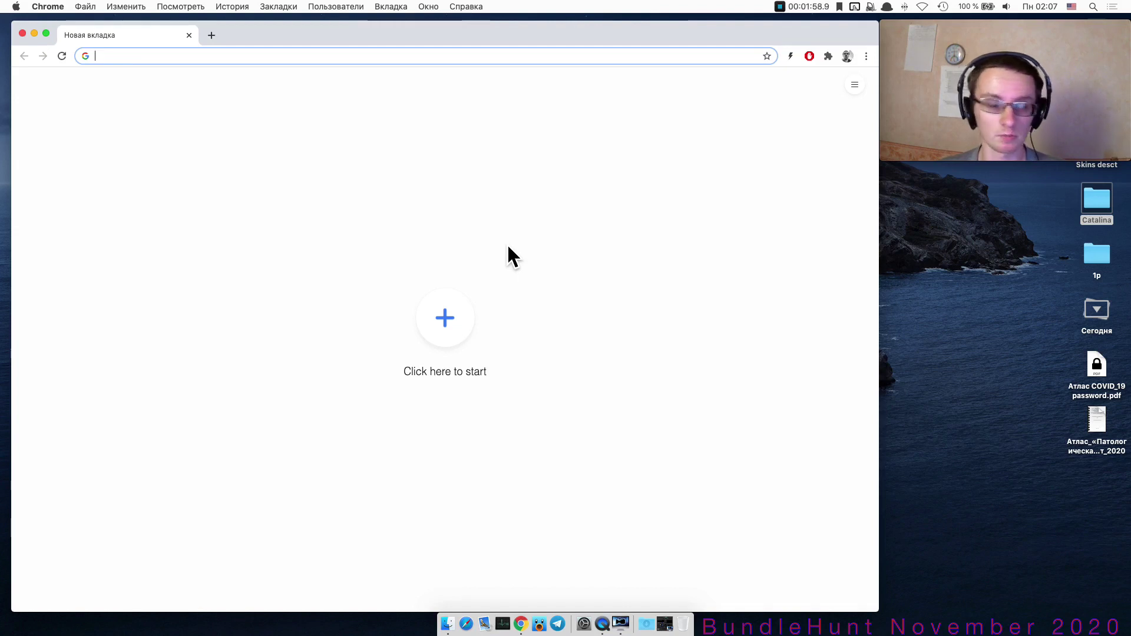
# Reopen the closed BundleHunt page from History, then launch 1Click - Screen Recorder from Launchpad.
pyautogui.click(233, 7)
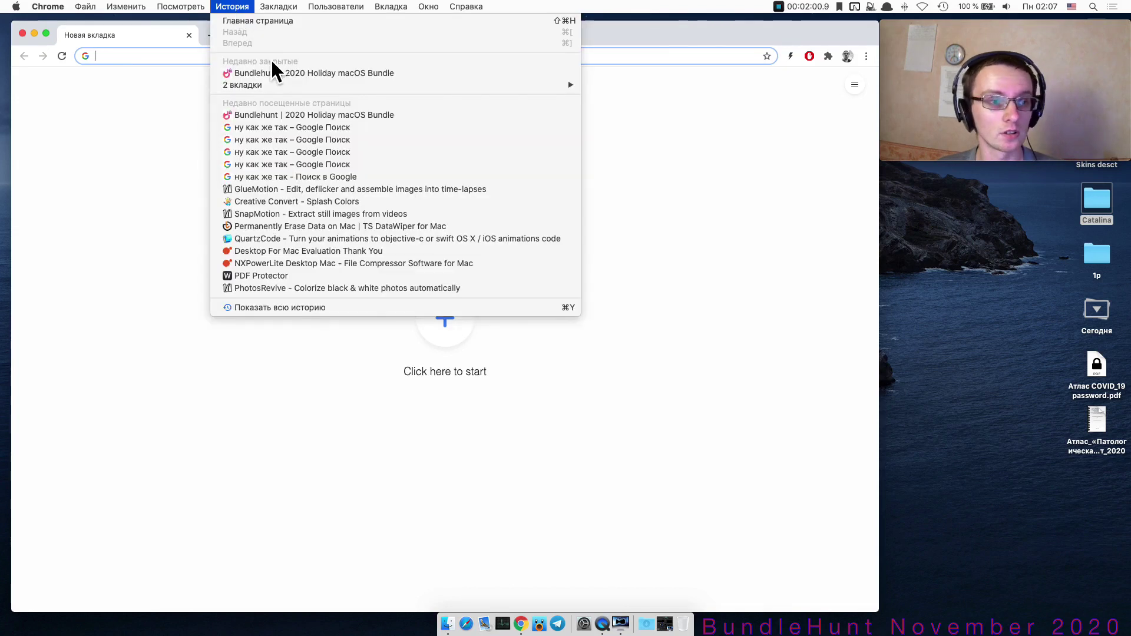
pyautogui.click(279, 74)
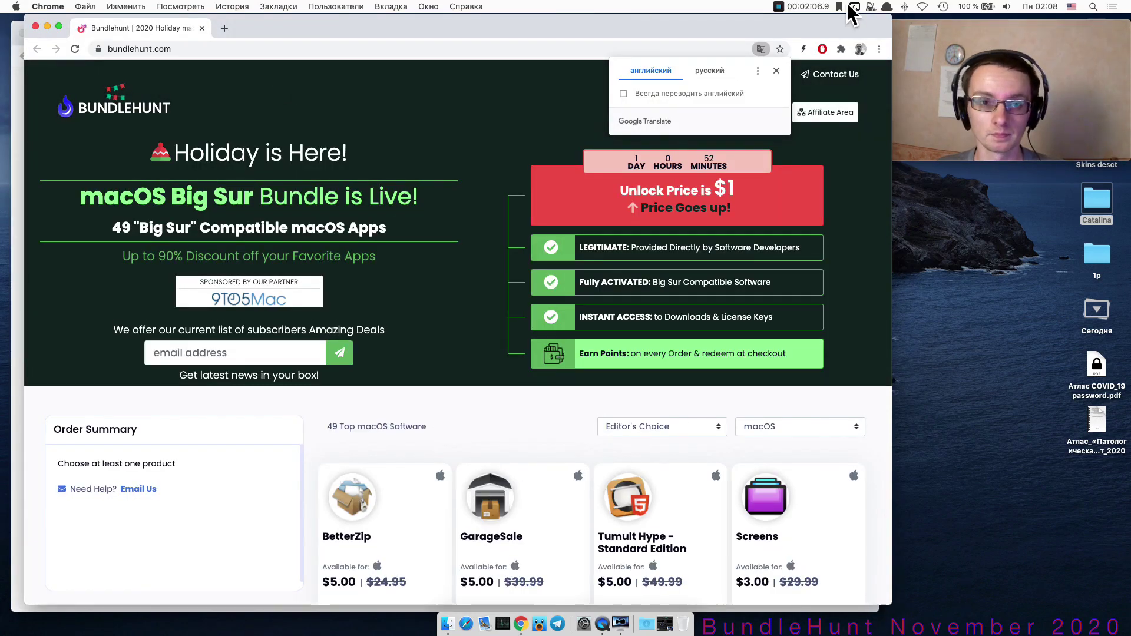
pyautogui.press('F4')
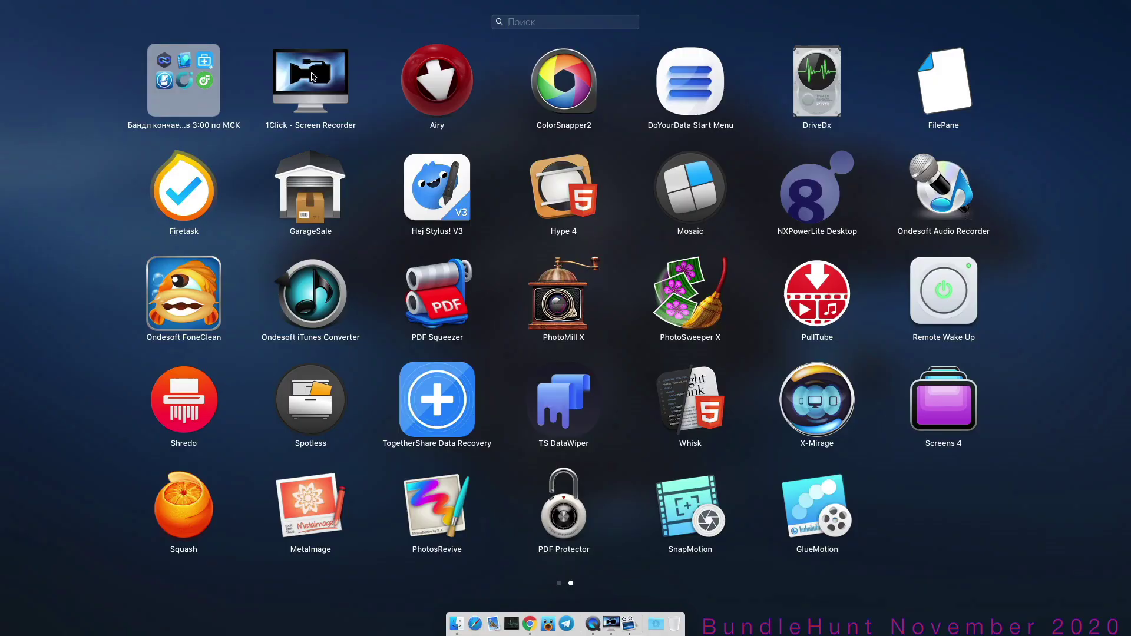
pyautogui.click(311, 75)
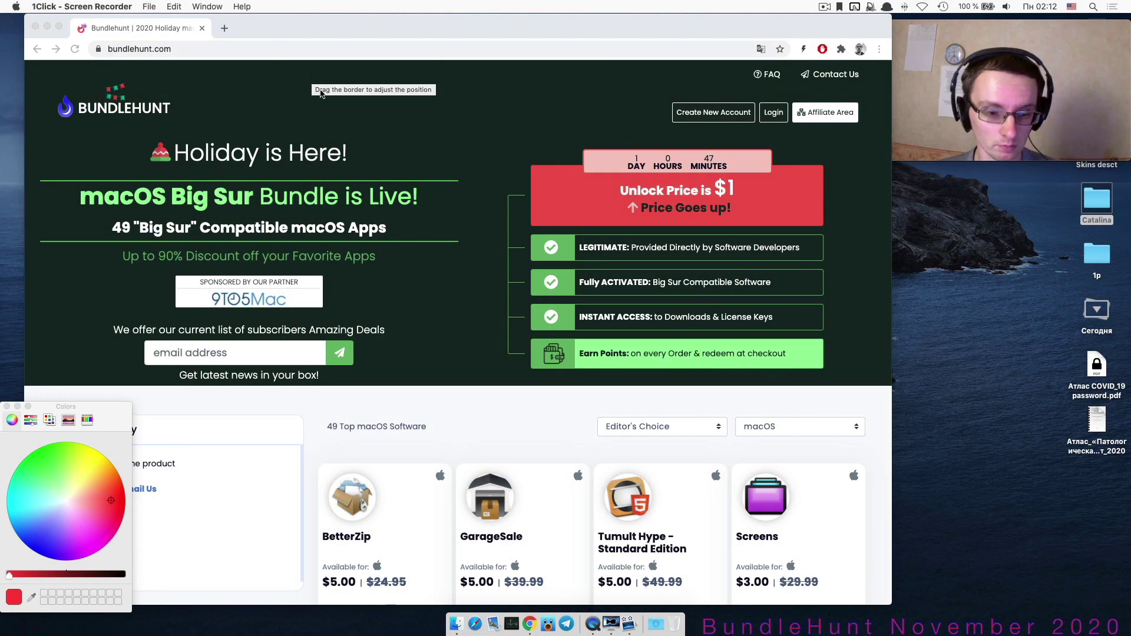
# Set 1Click - Screen Recorder to record a selected screen portion and enlarge the capture area.
pyautogui.click(7, 407)
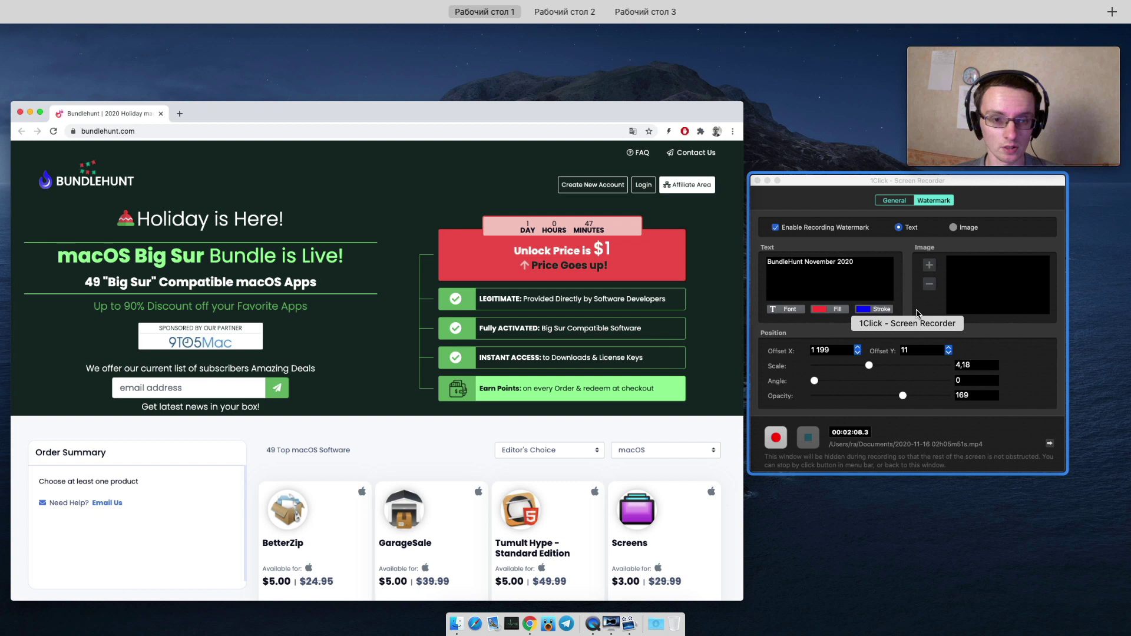
pyautogui.click(917, 314)
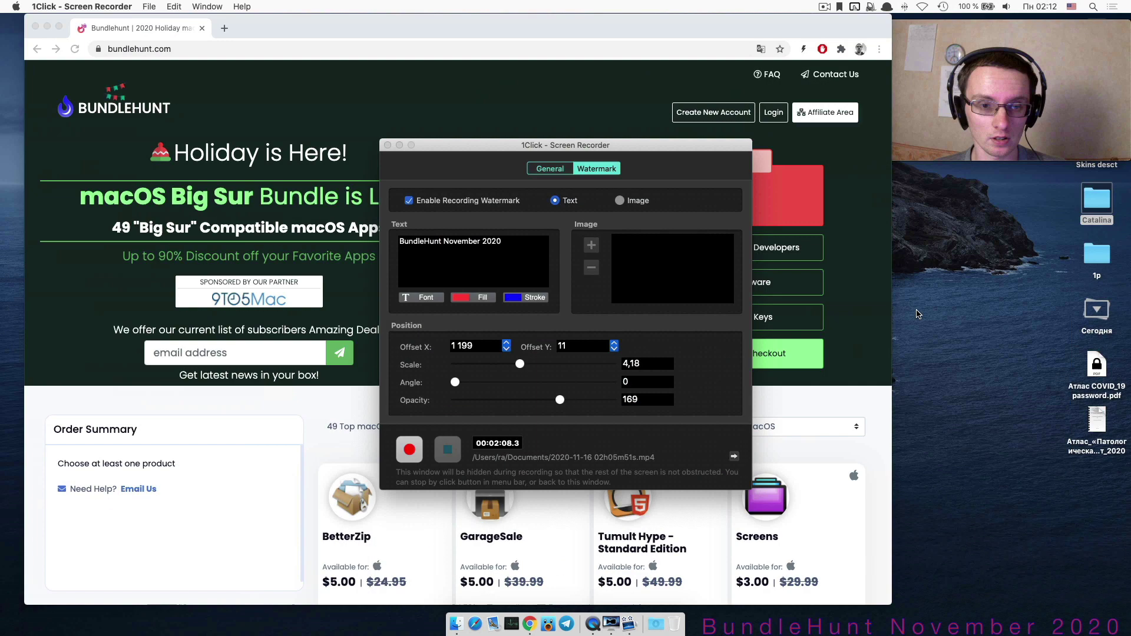
pyautogui.click(554, 168)
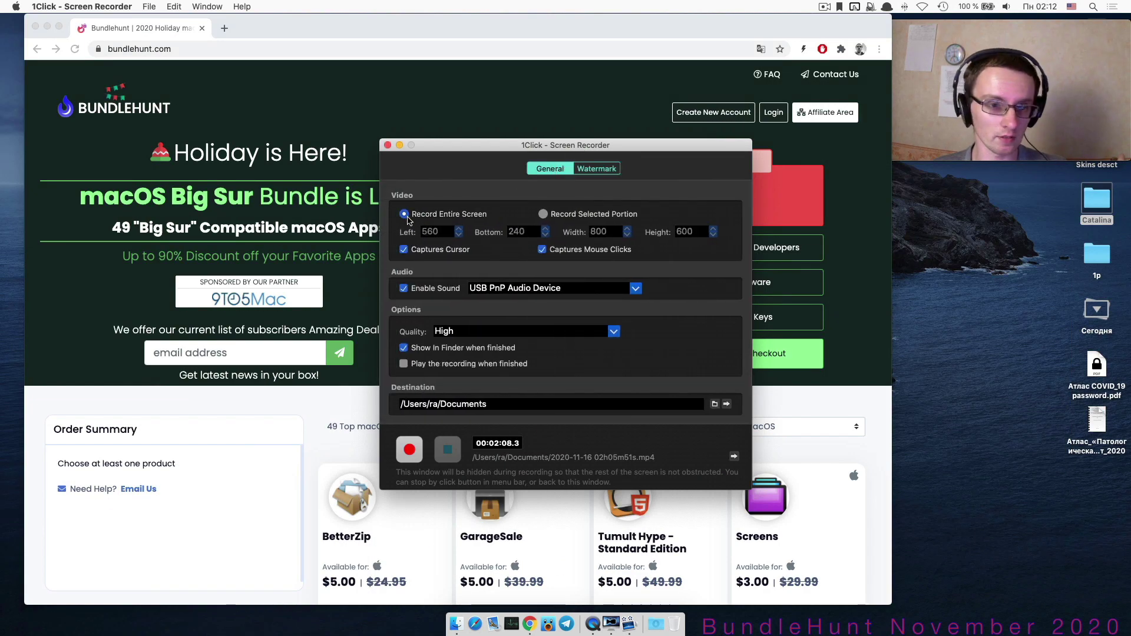
pyautogui.click(542, 214)
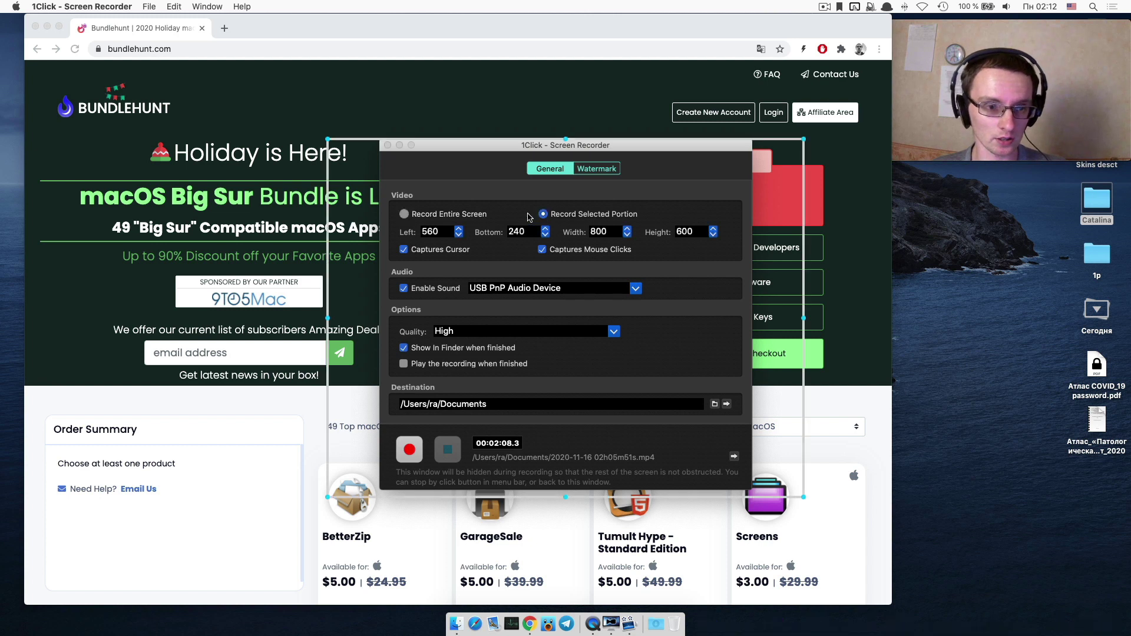
pyautogui.moveTo(571, 142); pyautogui.dragTo(510, 130)
pyautogui.click(564, 143)
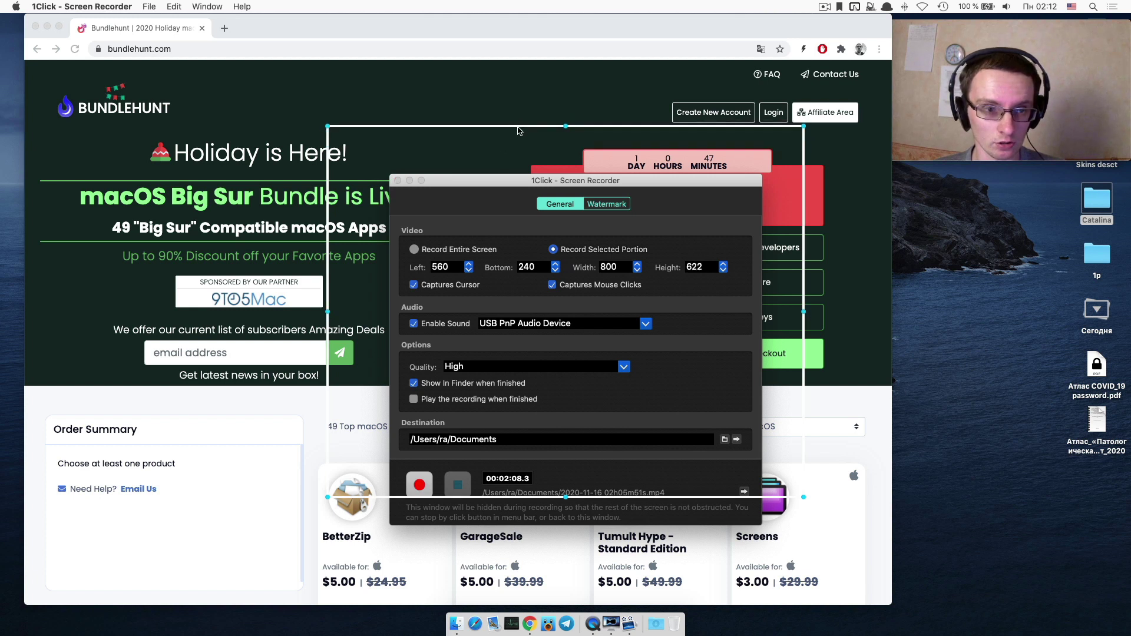
# Minimize Chrome and keep USB PnP Audio Device as the recording's sound source.
pyautogui.click(518, 131)
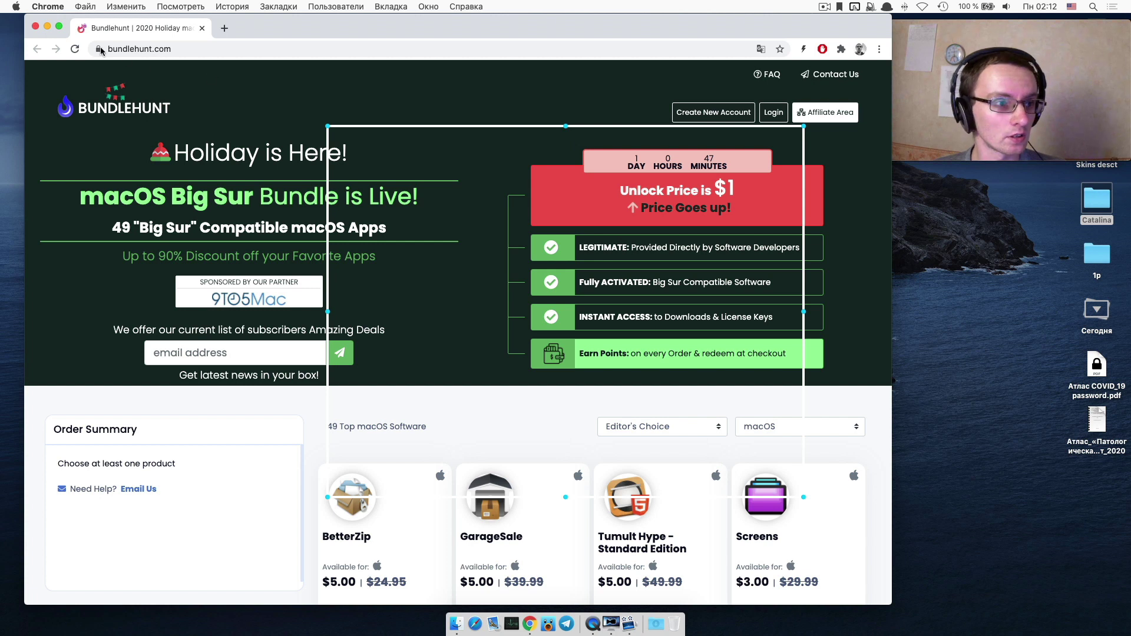
pyautogui.click(47, 27)
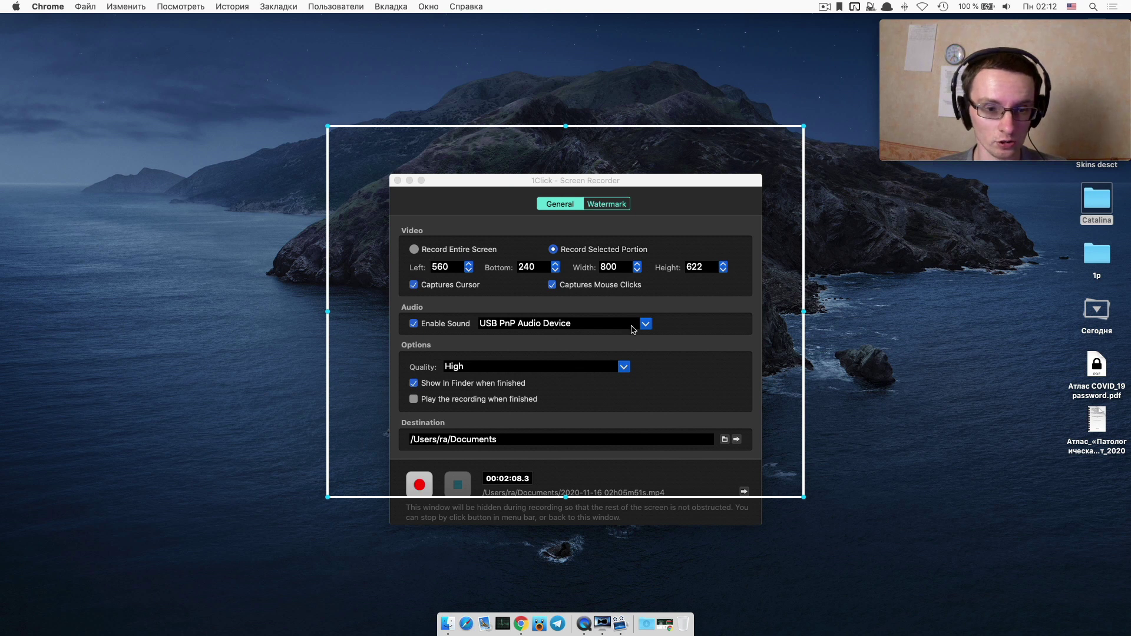
pyautogui.click(647, 324)
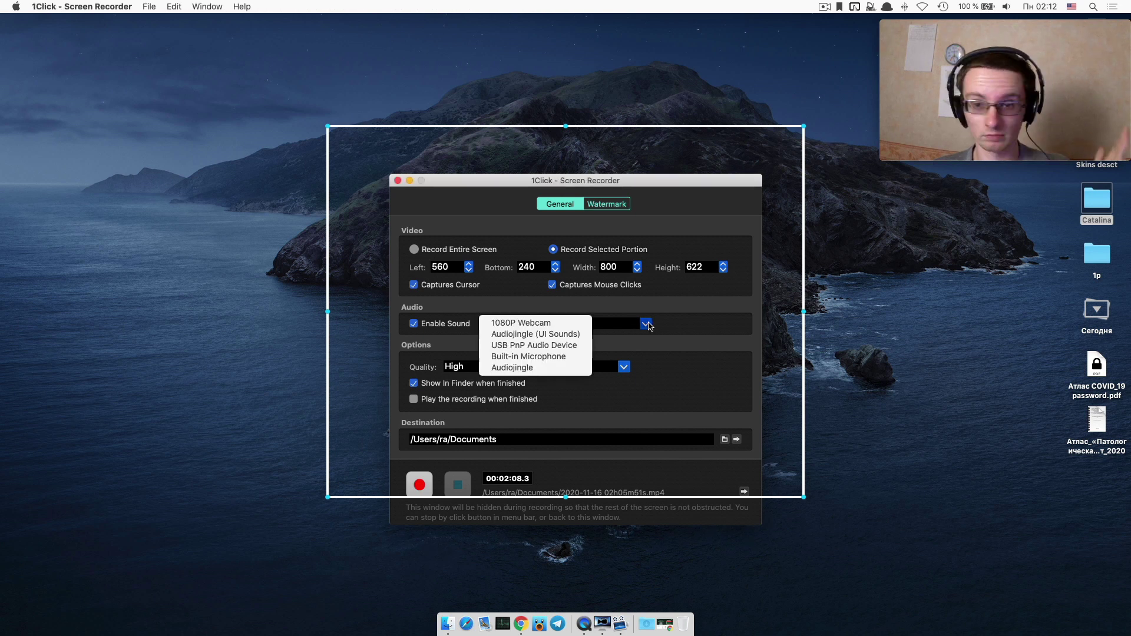
pyautogui.click(700, 326)
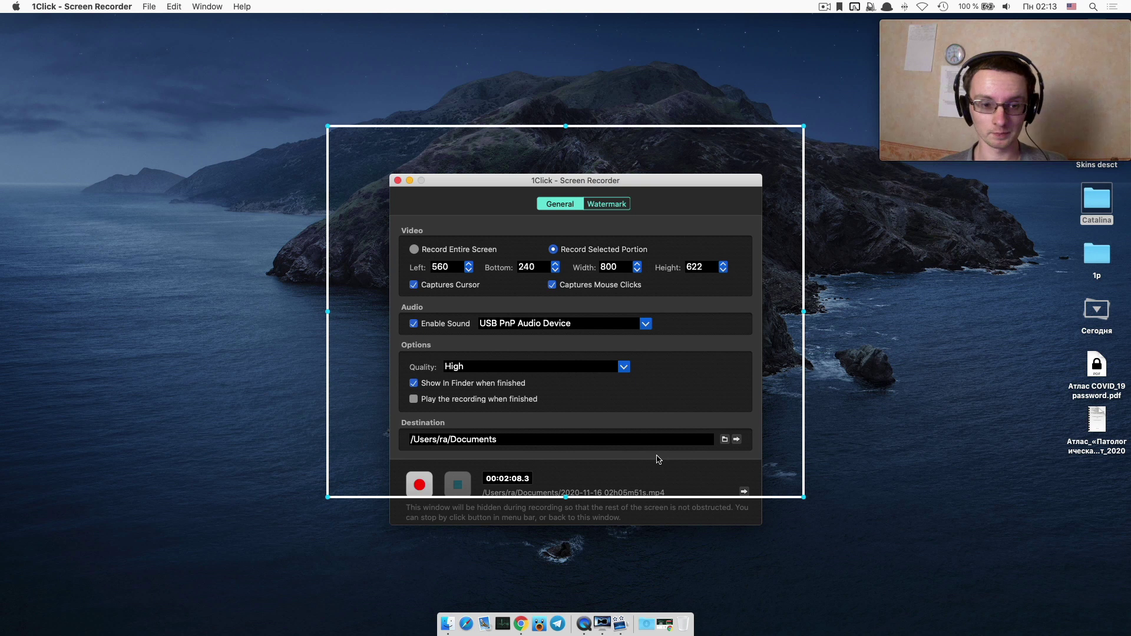
# Review the recorder's text watermark settings, then bring Chrome's BundleHunt page forward.
pyautogui.click(616, 204)
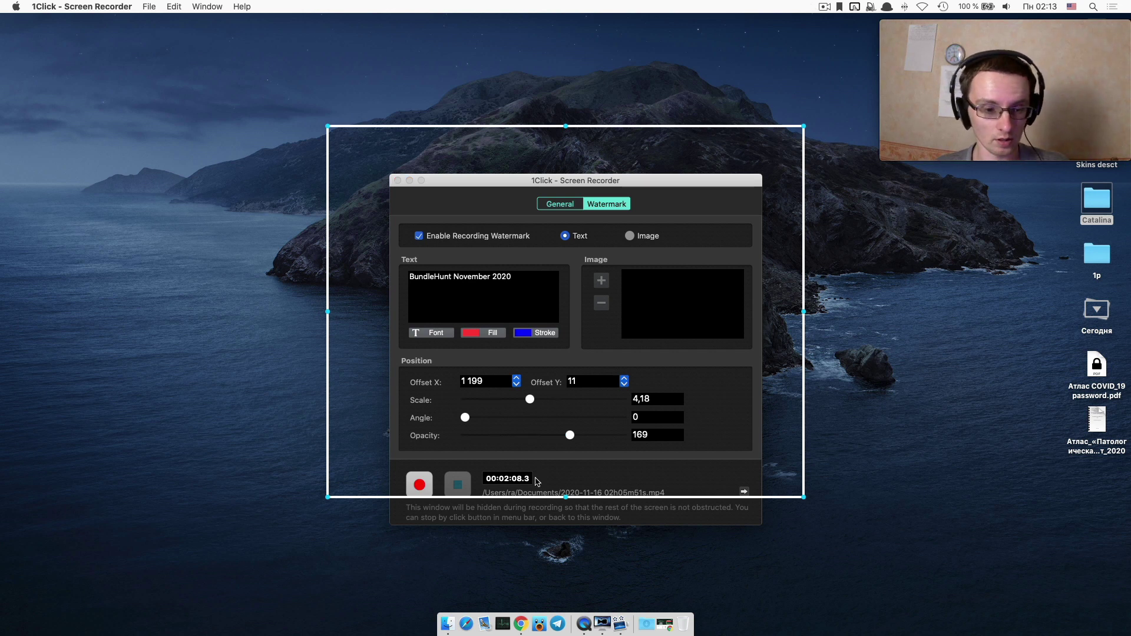
pyautogui.click(521, 623)
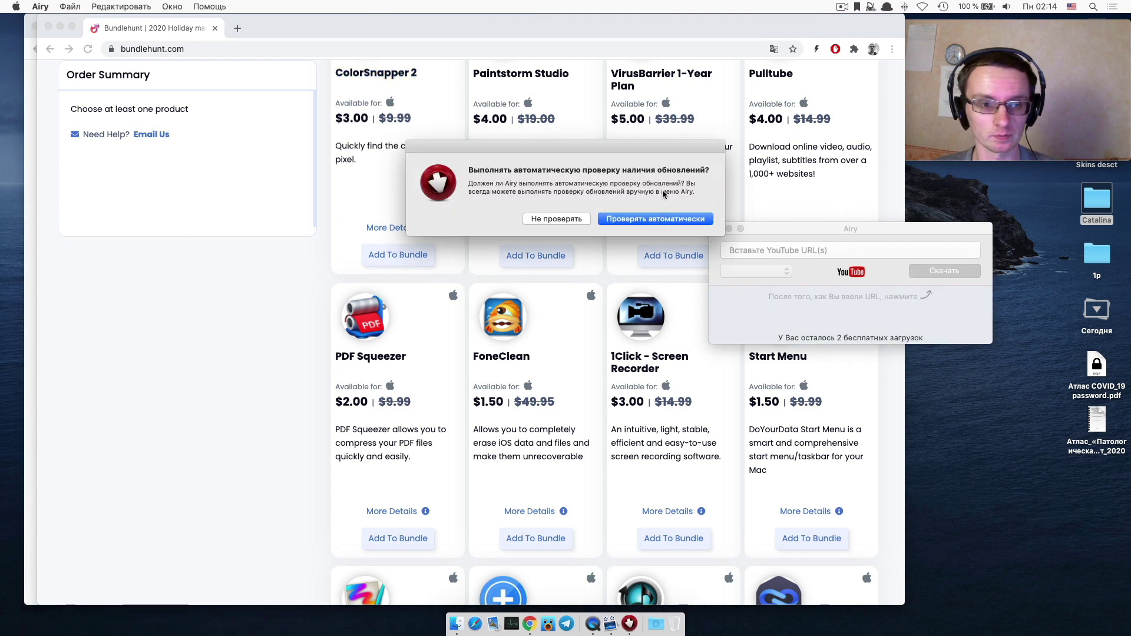
# Decline Airy's automatic update checks, cancel its YouTube sign-in, and move its window aside.
pyautogui.click(587, 220)
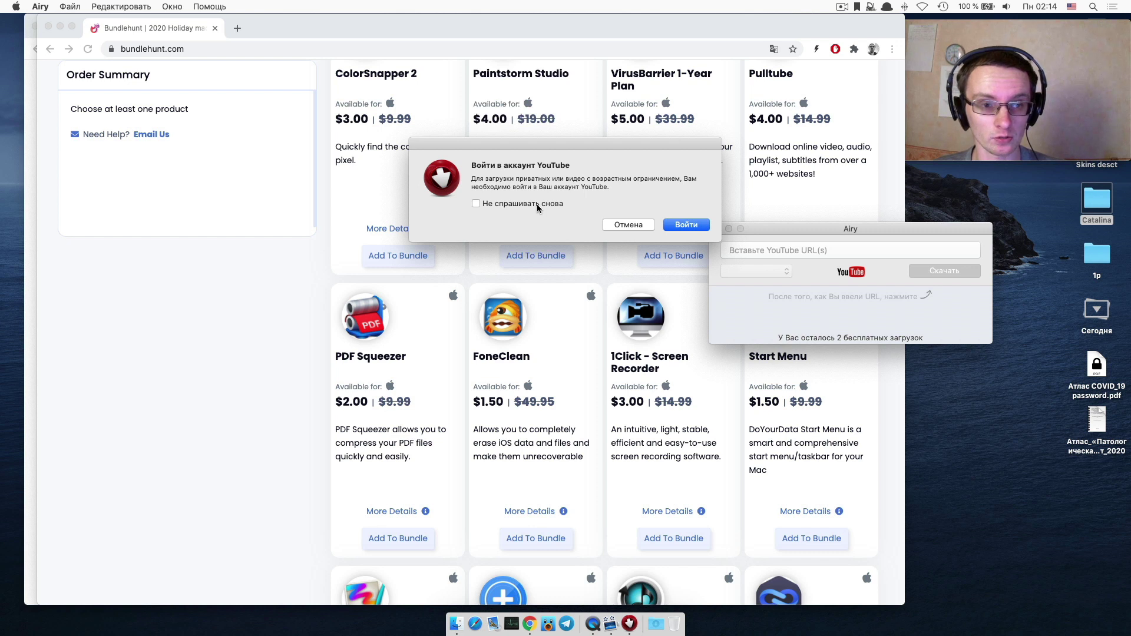
pyautogui.click(639, 225)
pyautogui.moveTo(836, 229); pyautogui.dragTo(898, 303)
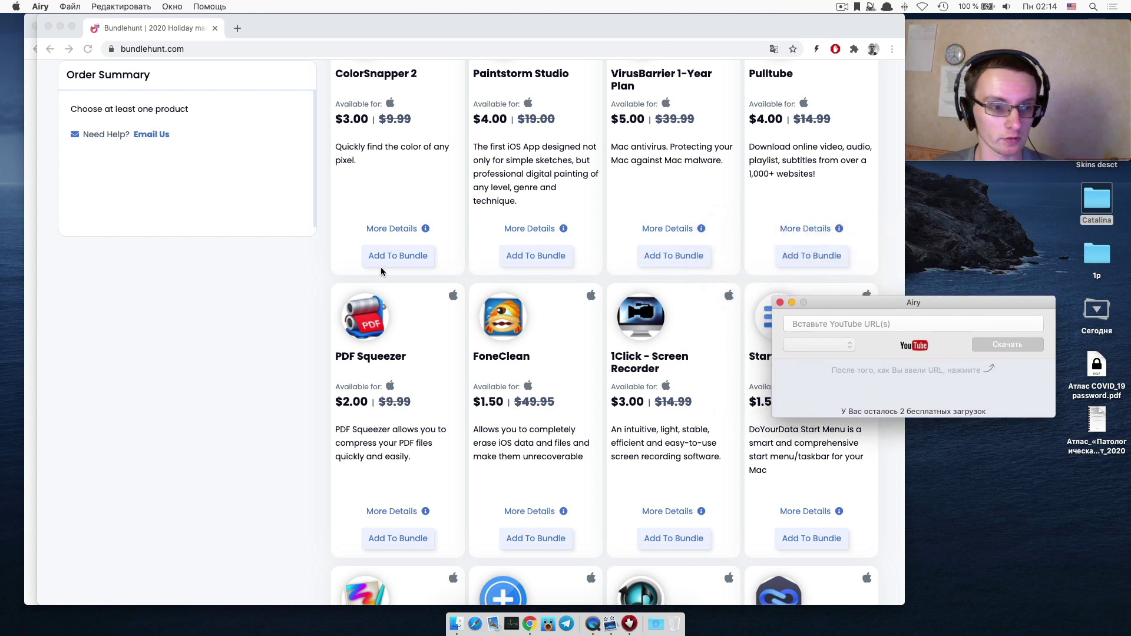
pyautogui.scroll(-12, 242, 265)
pyautogui.scroll(3, 242, 266)
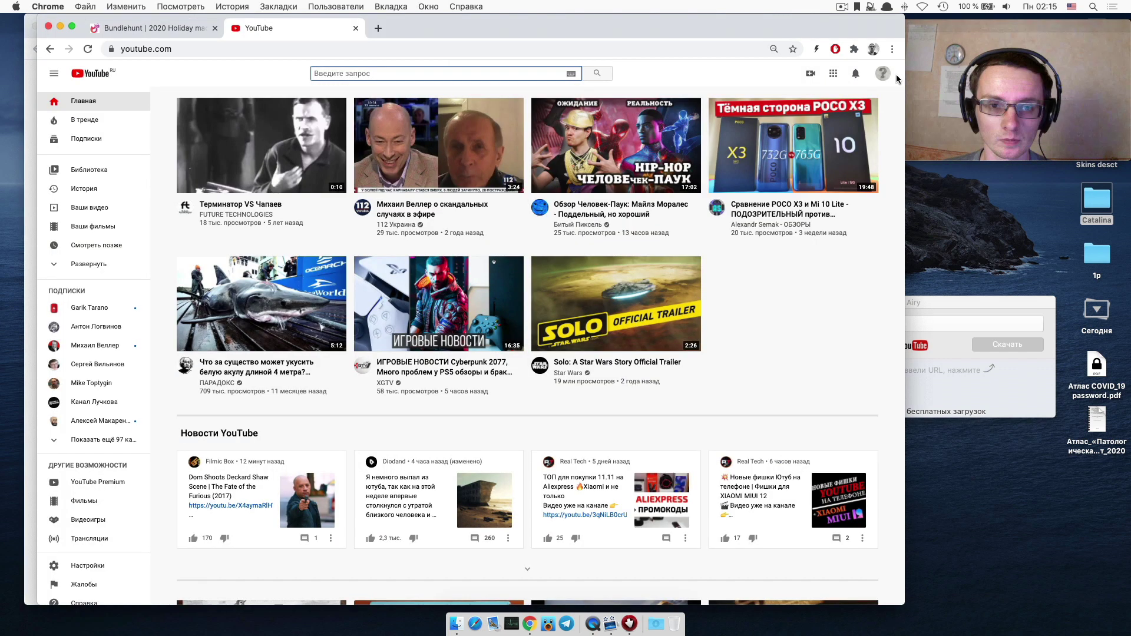
# Open the clamp-mount video from your YouTube channel and copy its video URL.
pyautogui.click(884, 74)
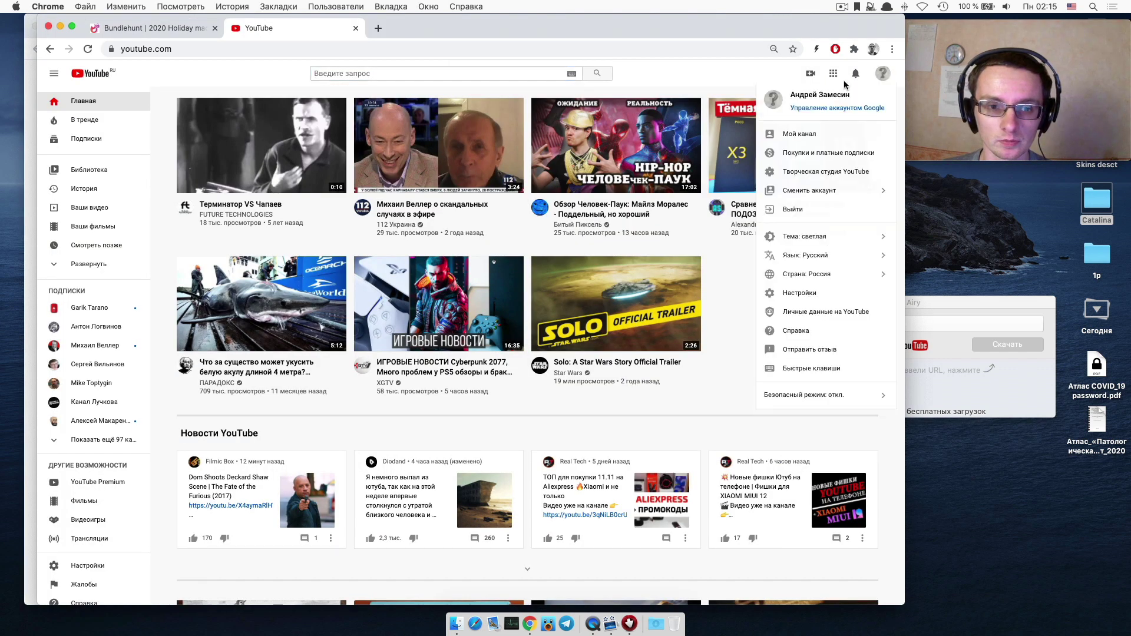
pyautogui.click(827, 134)
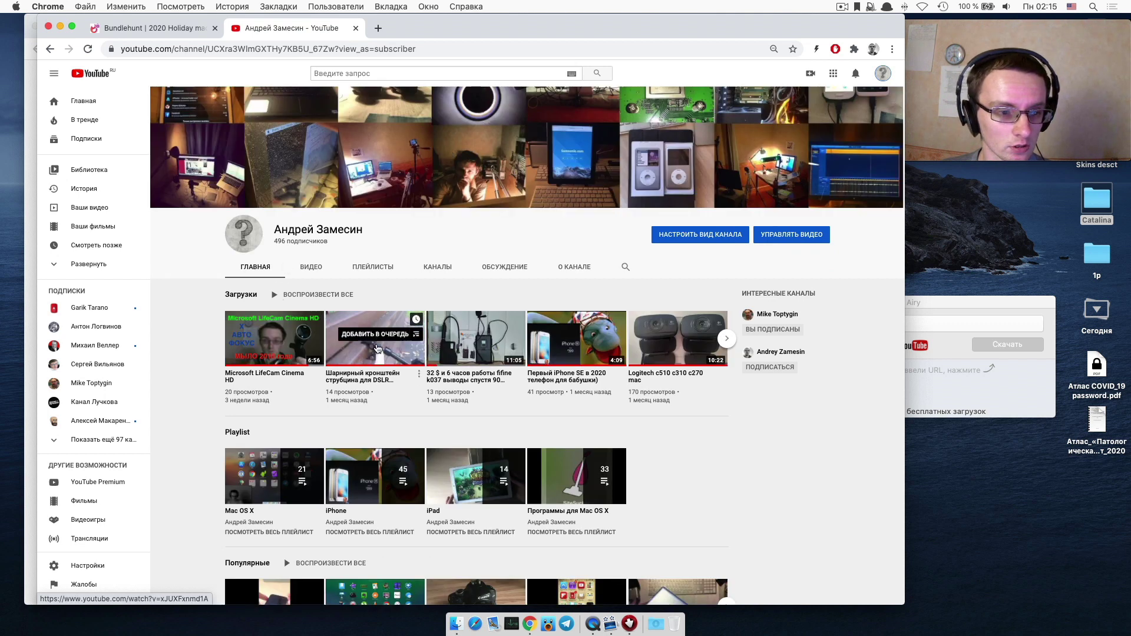
pyautogui.click(358, 353)
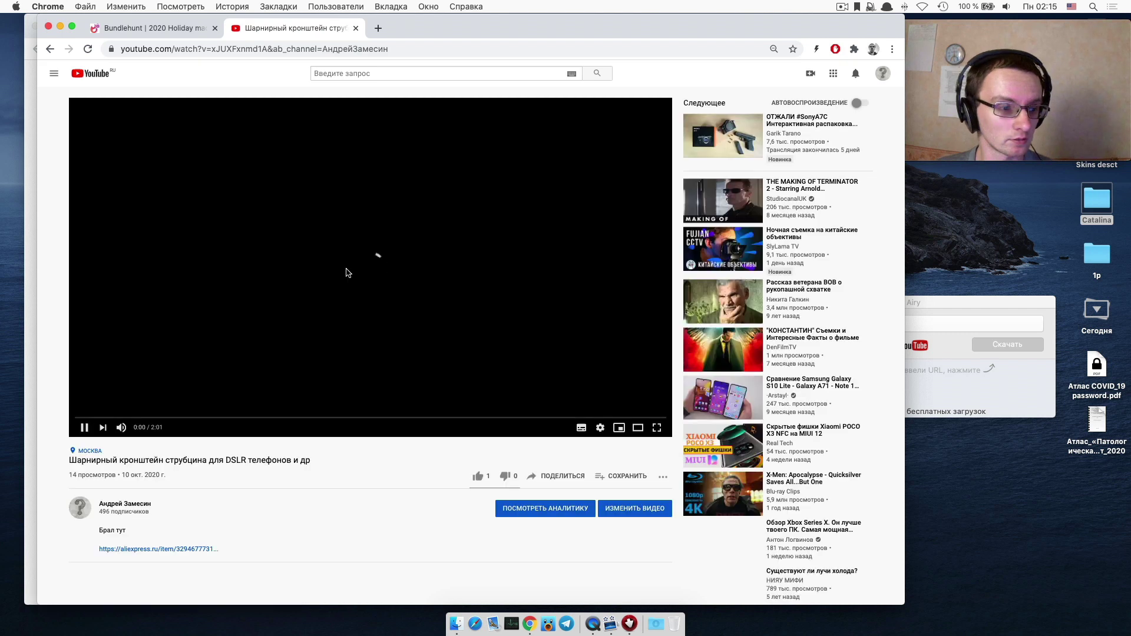
pyautogui.rightClick(300, 230)
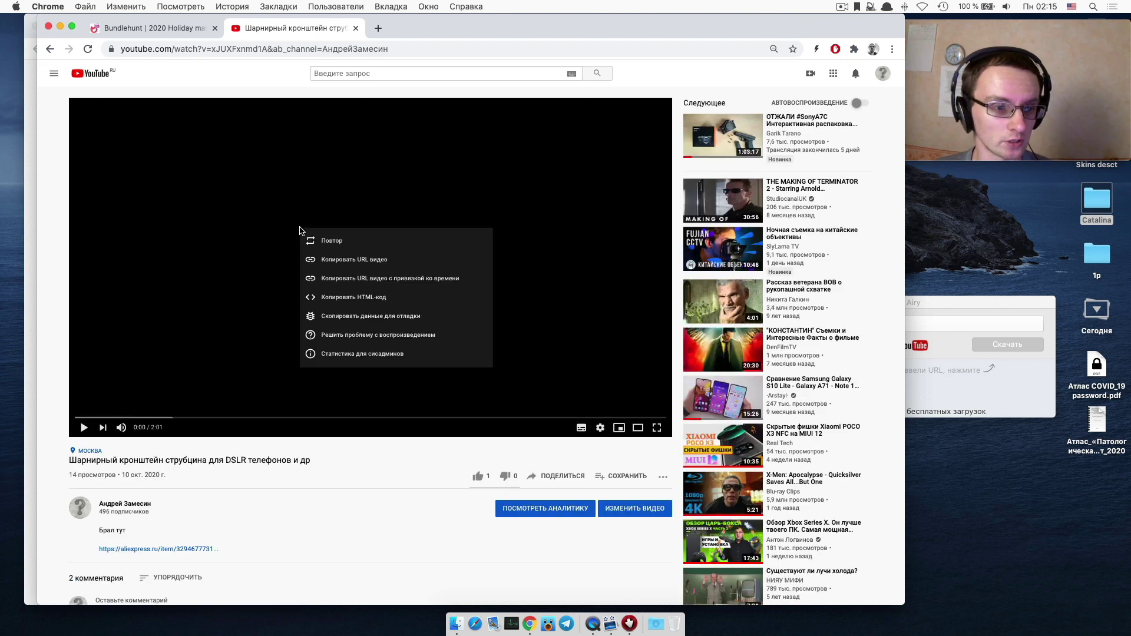
pyautogui.click(358, 260)
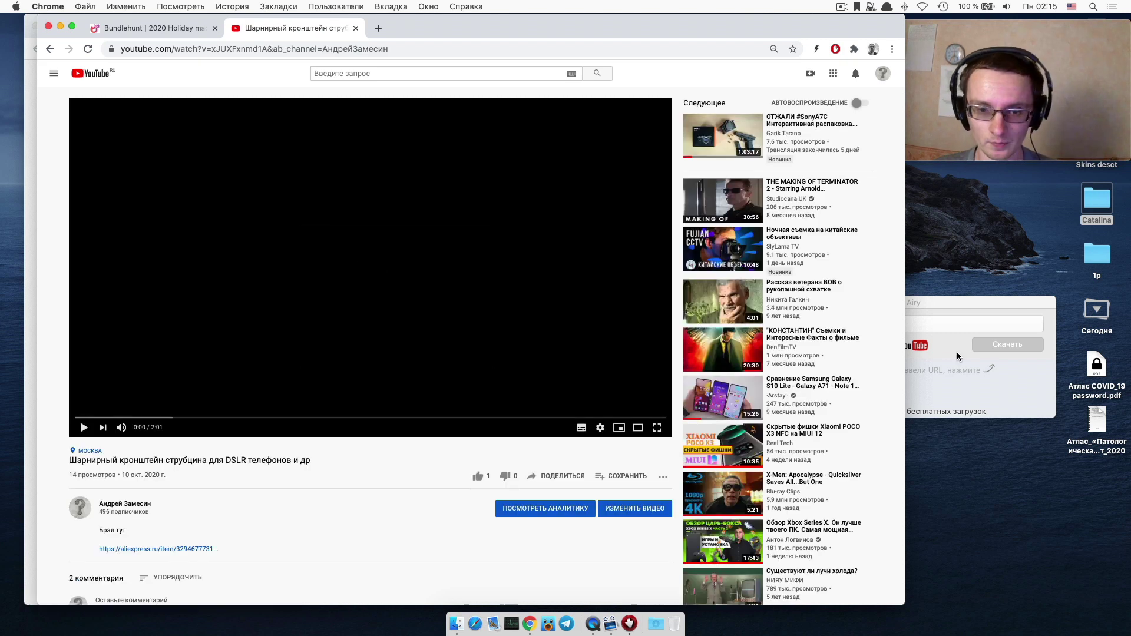
# Paste the video link into Airy and keep mp4 1080p as the download format.
pyautogui.click(957, 352)
pyautogui.click(867, 323)
pyautogui.write('https://www.youtube.com/watch?v=xJUXFxmnd1A')
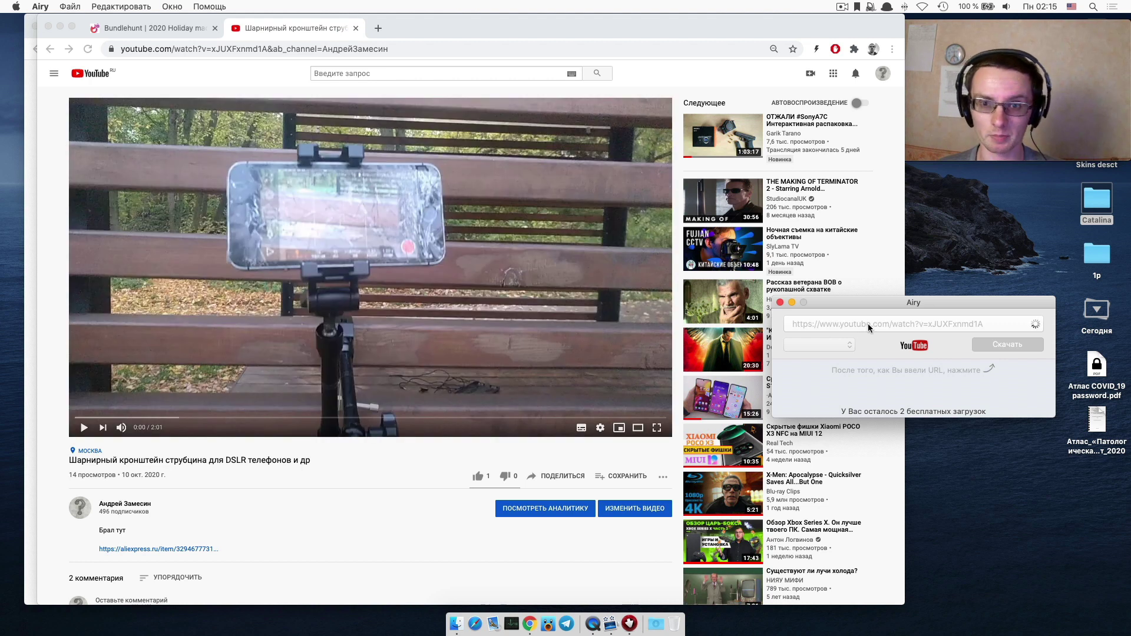
pyautogui.click(824, 344)
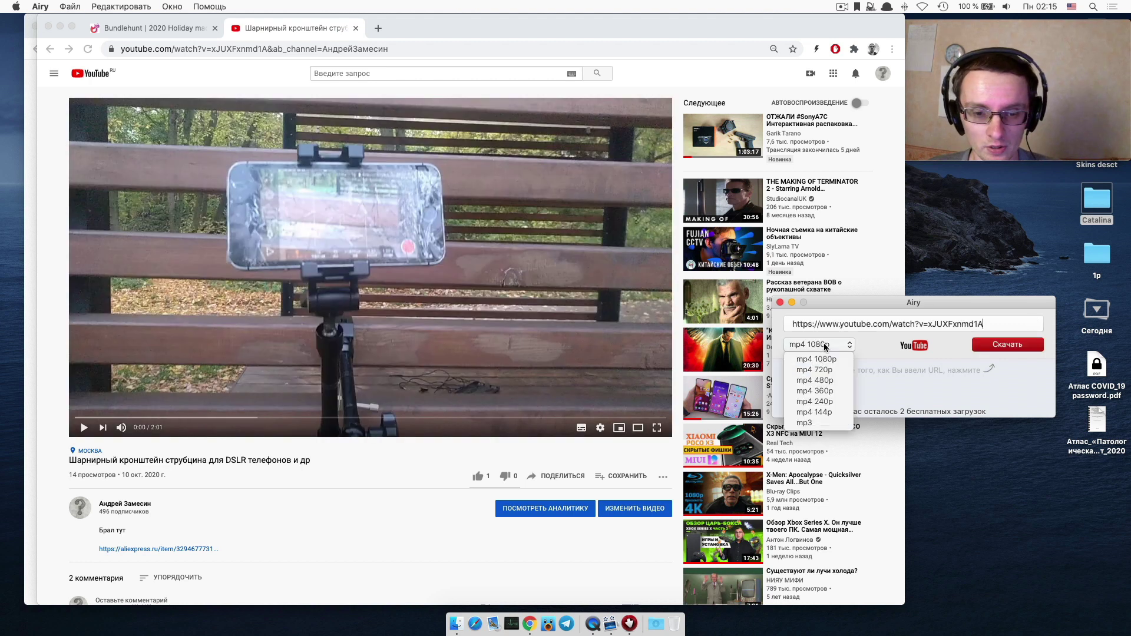
pyautogui.click(850, 357)
pyautogui.press('F4')
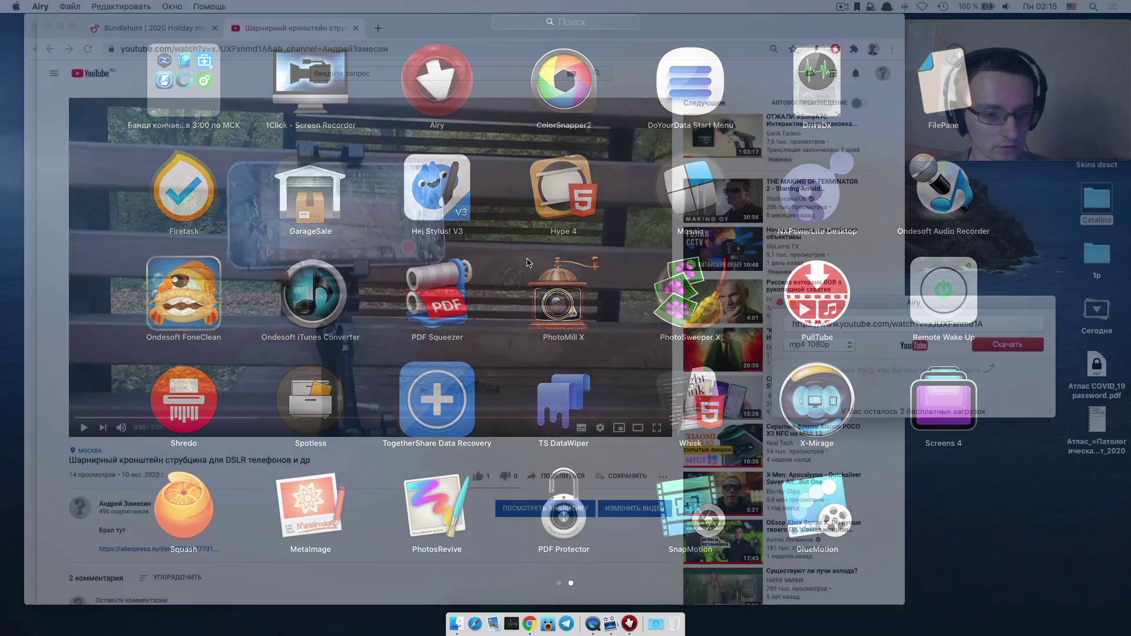
# Look inside Launchpad's Видео folder of video apps, then close it and exit Launchpad.
pyautogui.hscroll(-3, 528, 263)
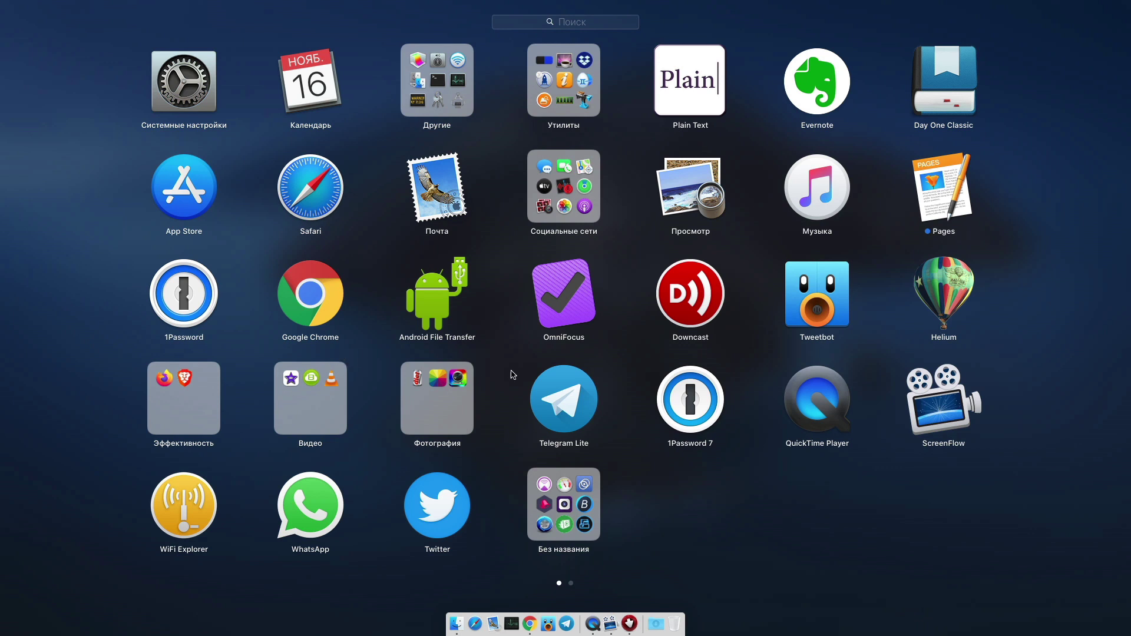
pyautogui.click(335, 380)
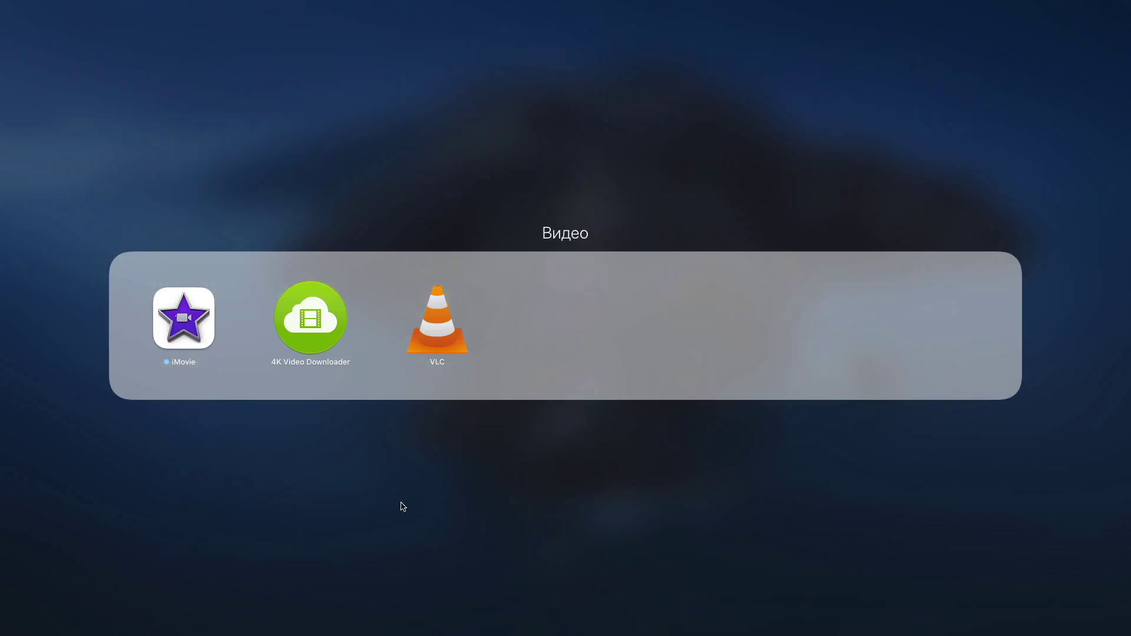
pyautogui.click(419, 509)
pyautogui.click(867, 515)
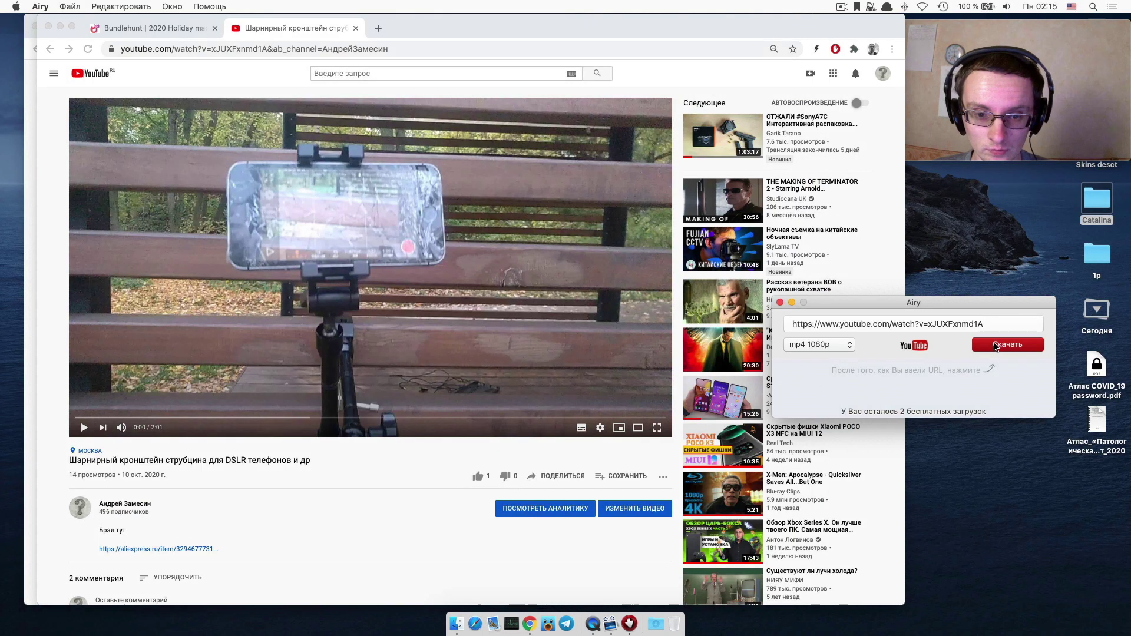
# Start Airy's mp4 1080p download of the clamp video and open Airy's Настройки… preferences.
pyautogui.click(995, 347)
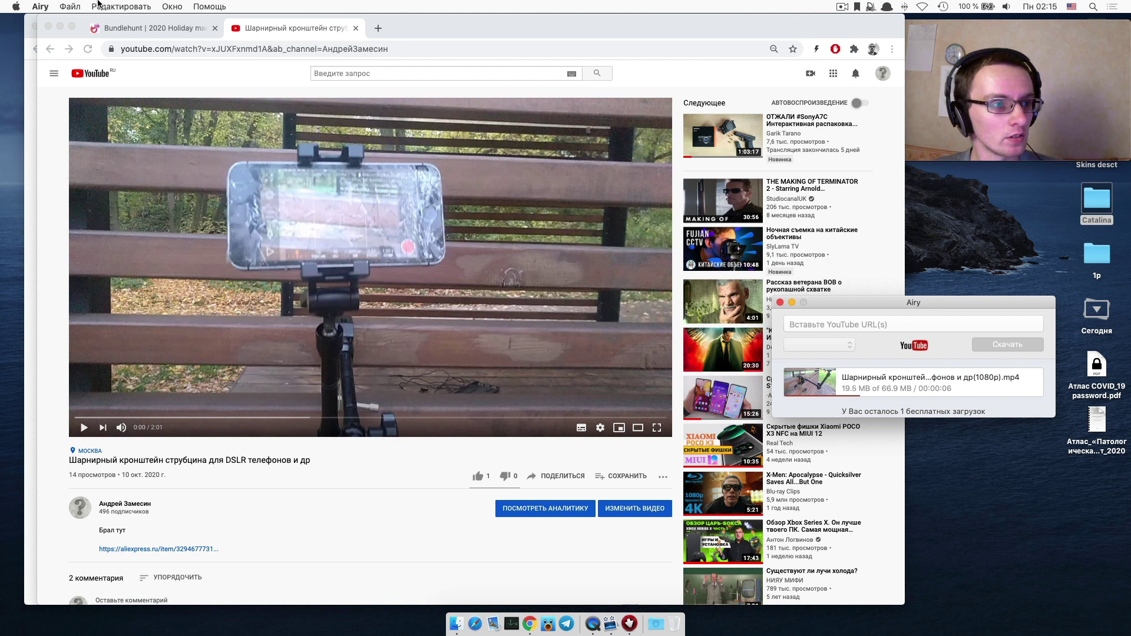
pyautogui.click(48, 6)
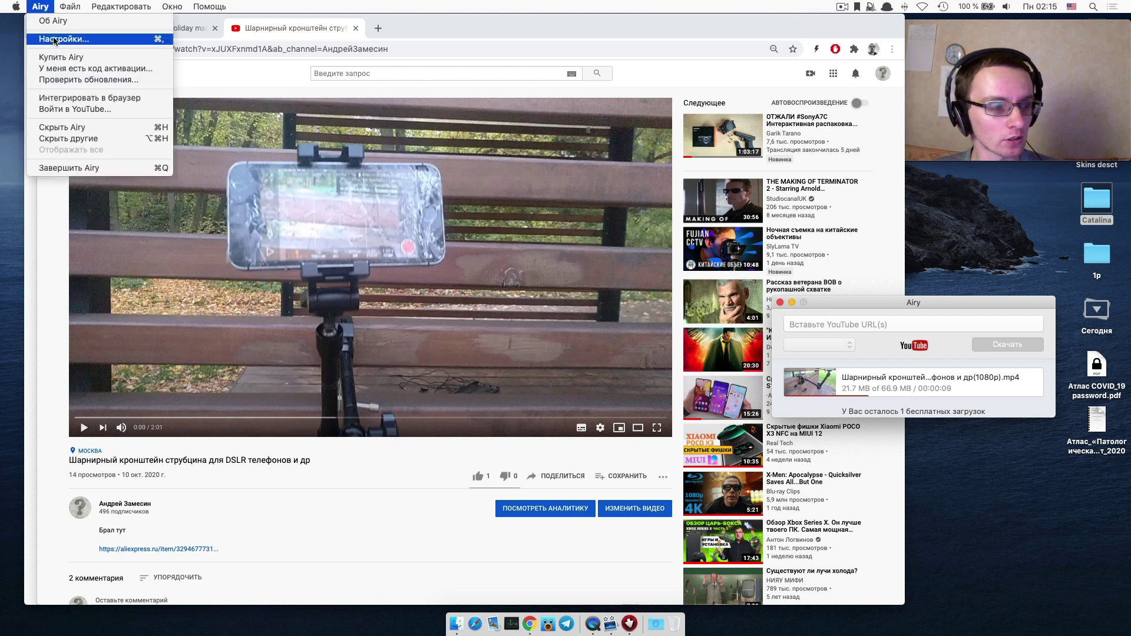
pyautogui.click(55, 39)
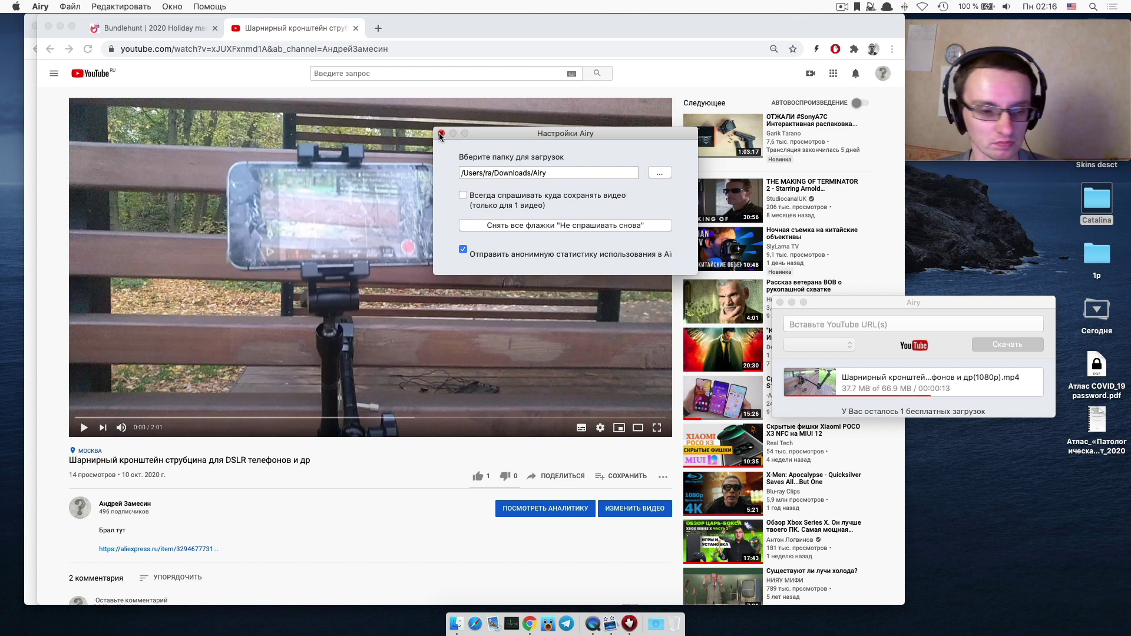
# Return to the Bundlehunt page and launch ColorSnapper2 from Launchpad.
pyautogui.click(169, 28)
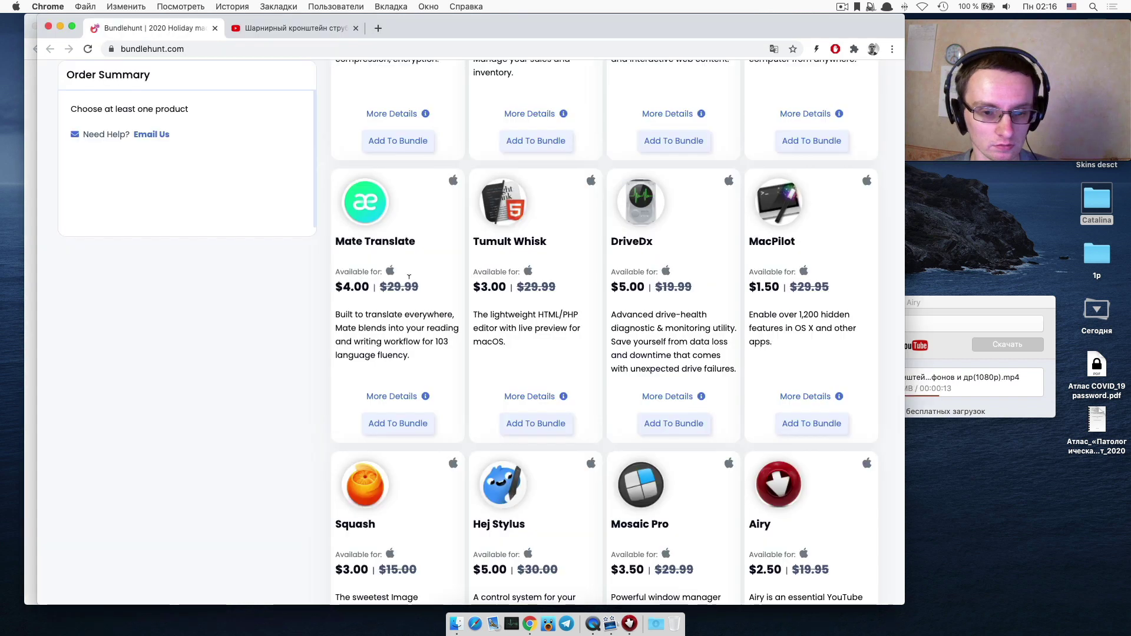
pyautogui.scroll(-1, 409, 277)
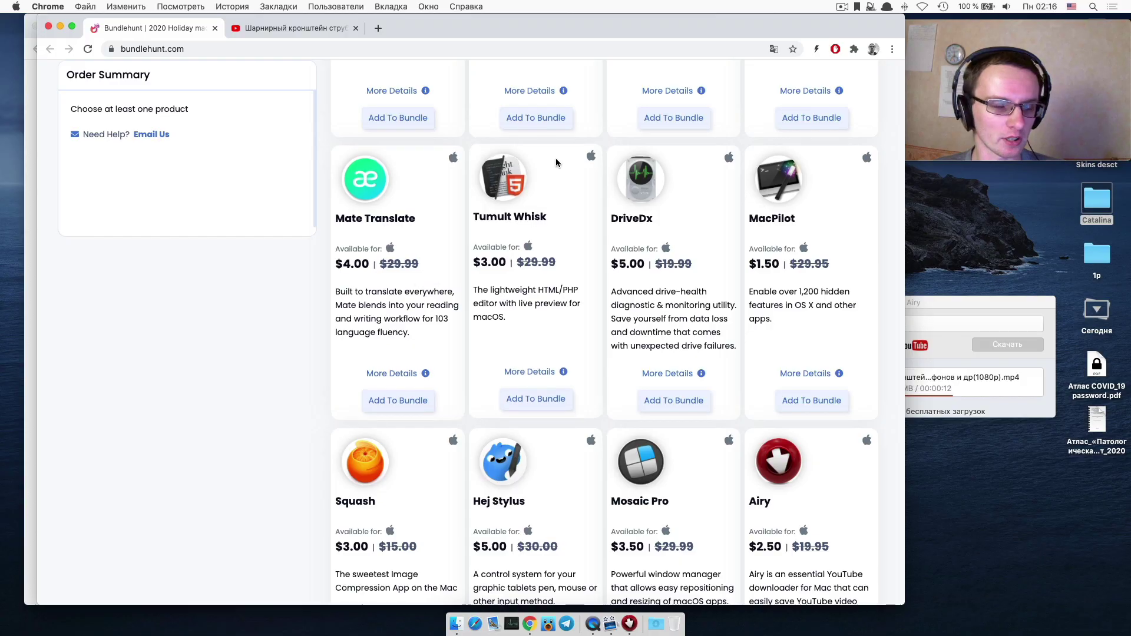
pyautogui.press('F4')
pyautogui.click(554, 76)
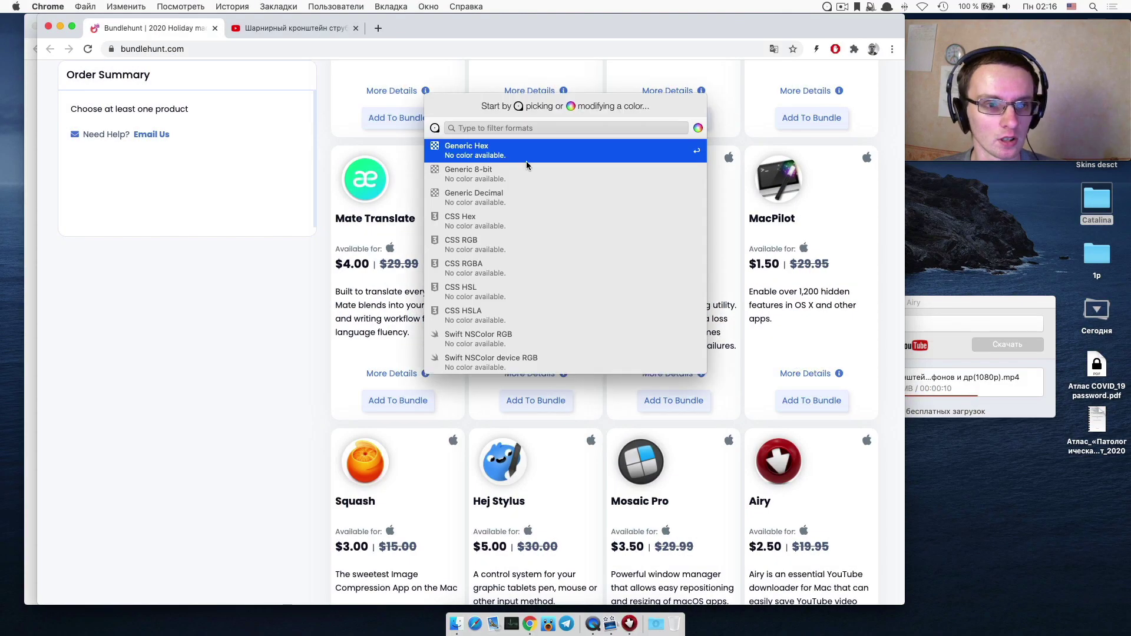
# Find the ColorSnapper2 trial window among the open windows and continue the trial.
pyautogui.scroll(-5, 525, 162)
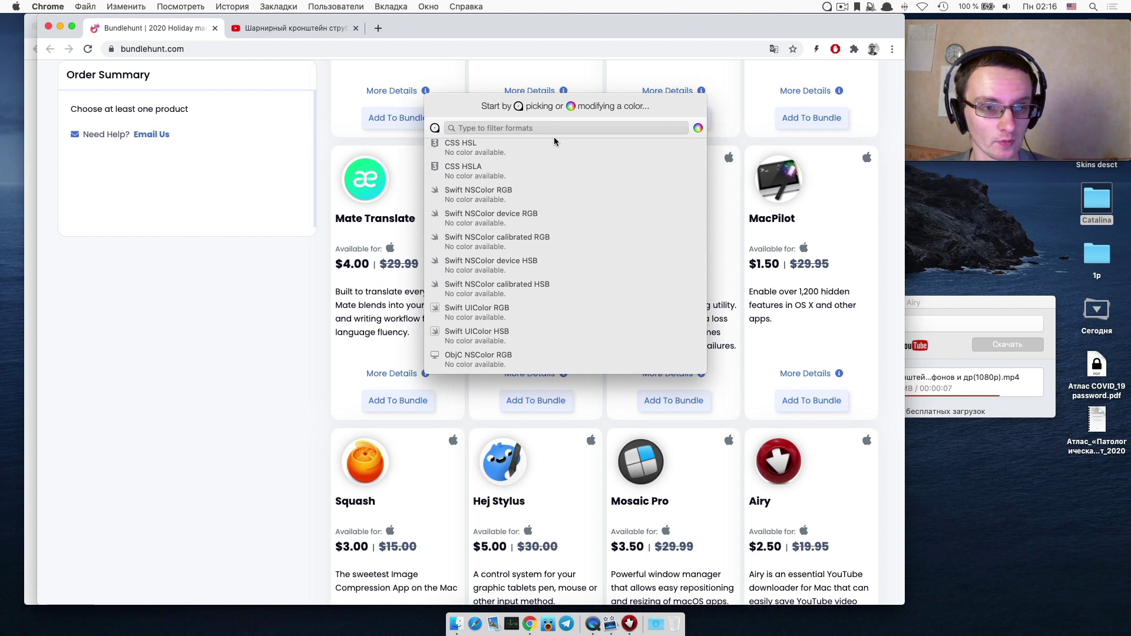
pyautogui.scroll(-5, 540, 259)
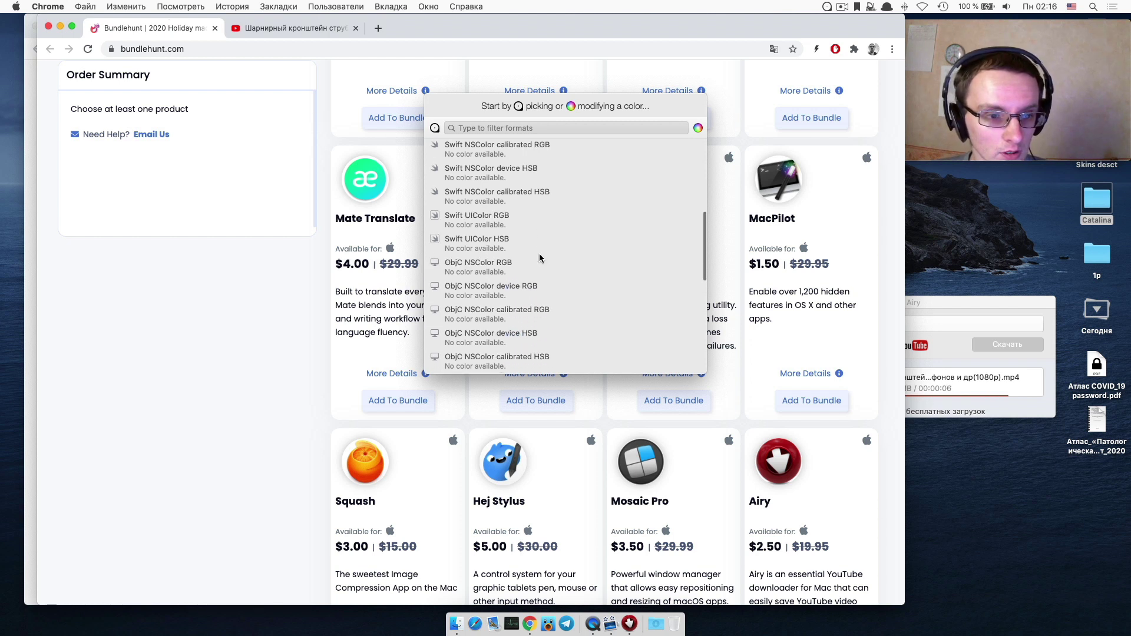
pyautogui.scroll(10, 540, 258)
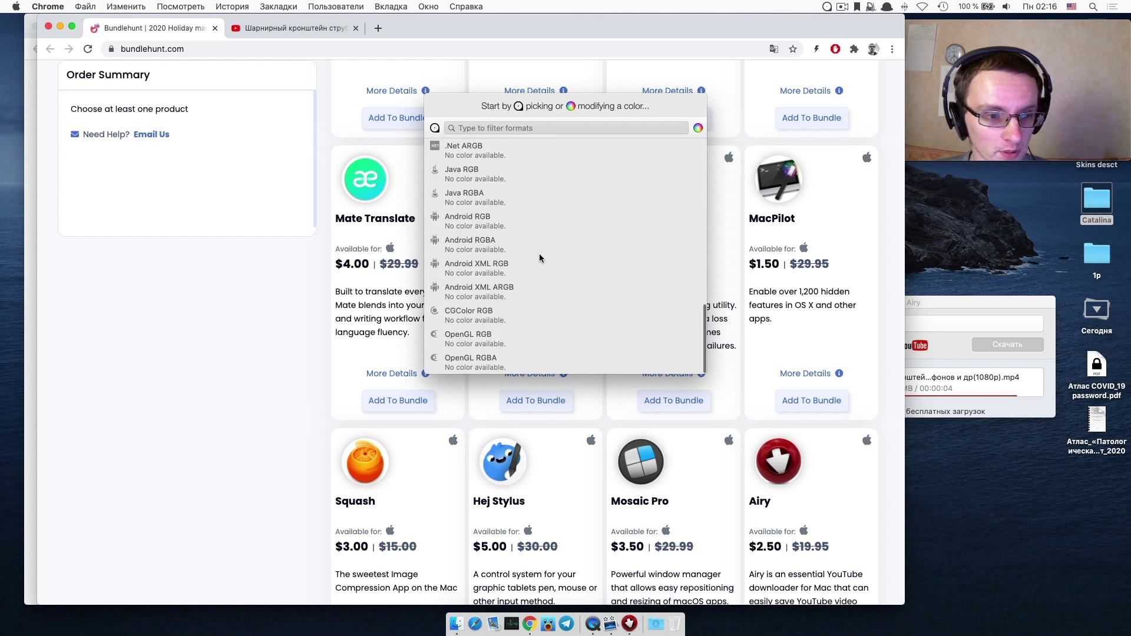
pyautogui.click(126, 7)
pyautogui.hotkey('ctrl', 'Up')
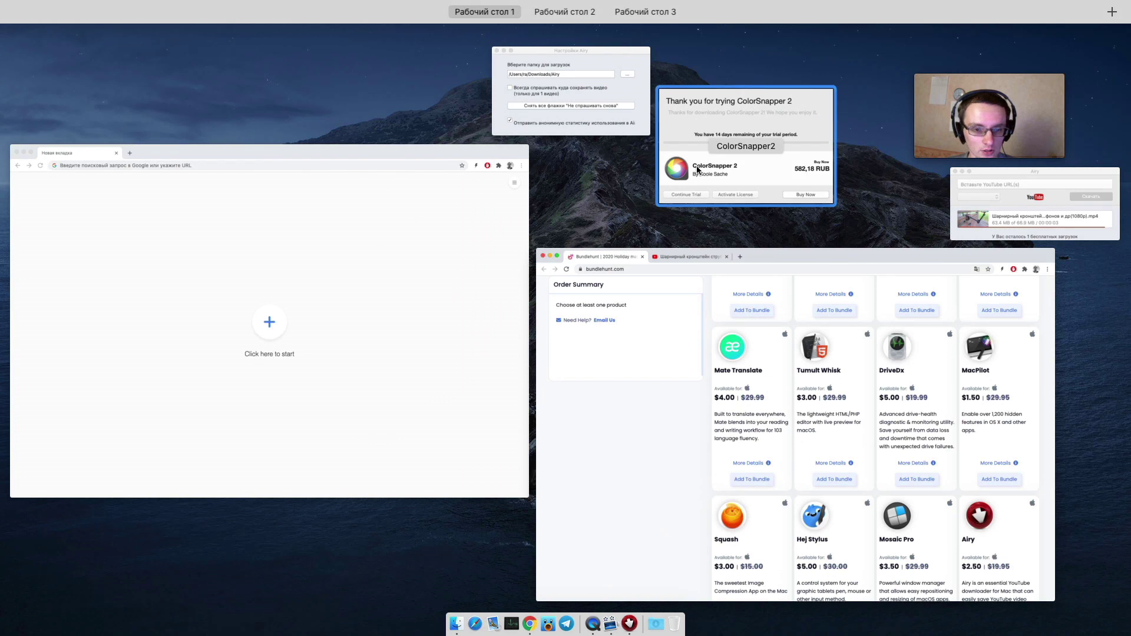
pyautogui.click(720, 132)
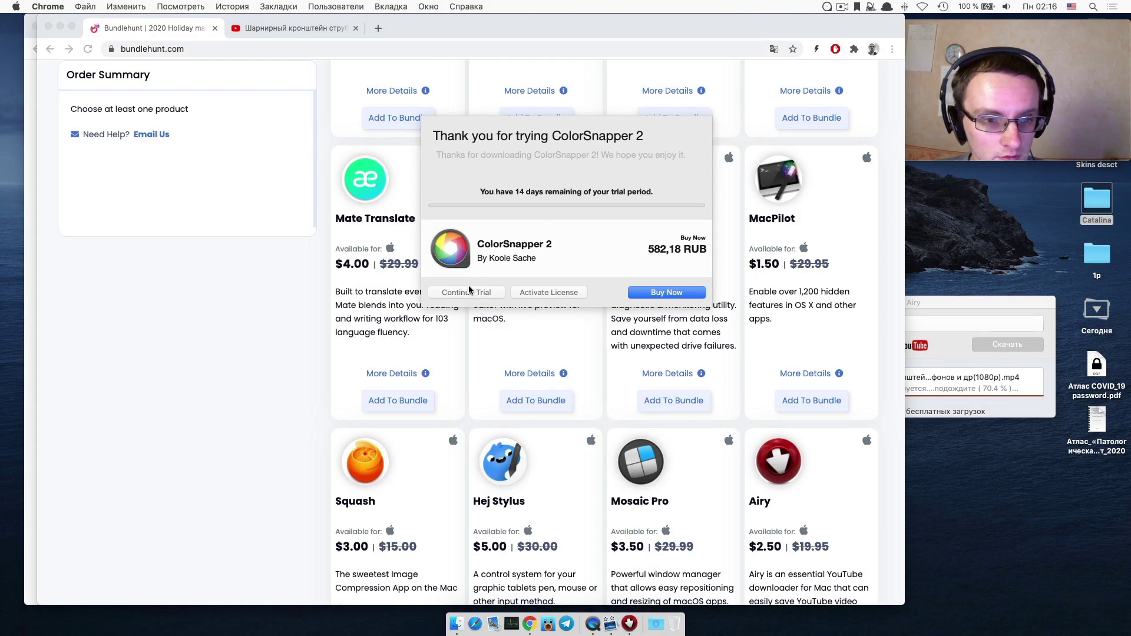
pyautogui.click(496, 295)
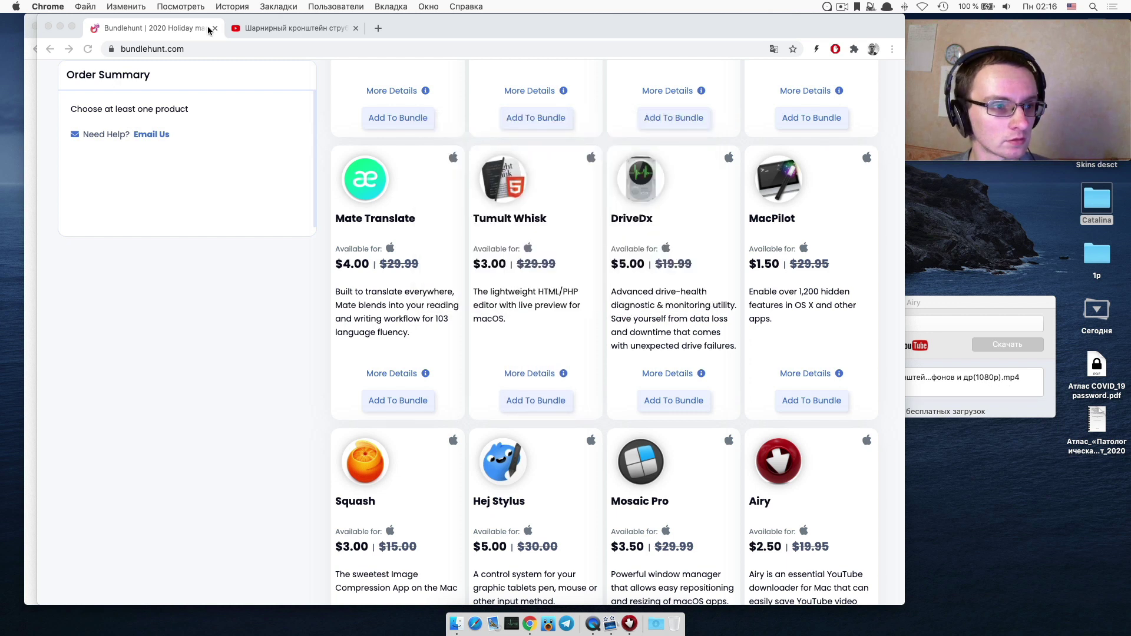
# Minimize the Bundlehunt browser, close the empty new-tab window and Airy preferences, and reopen Launchpad.
pyautogui.click(60, 27)
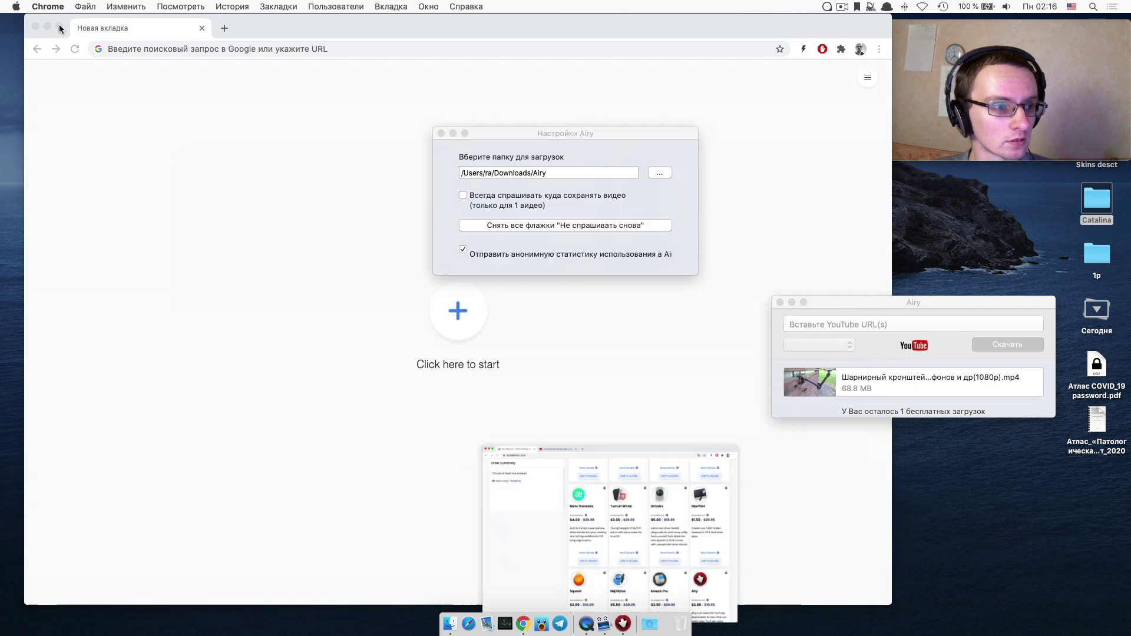
pyautogui.click(203, 30)
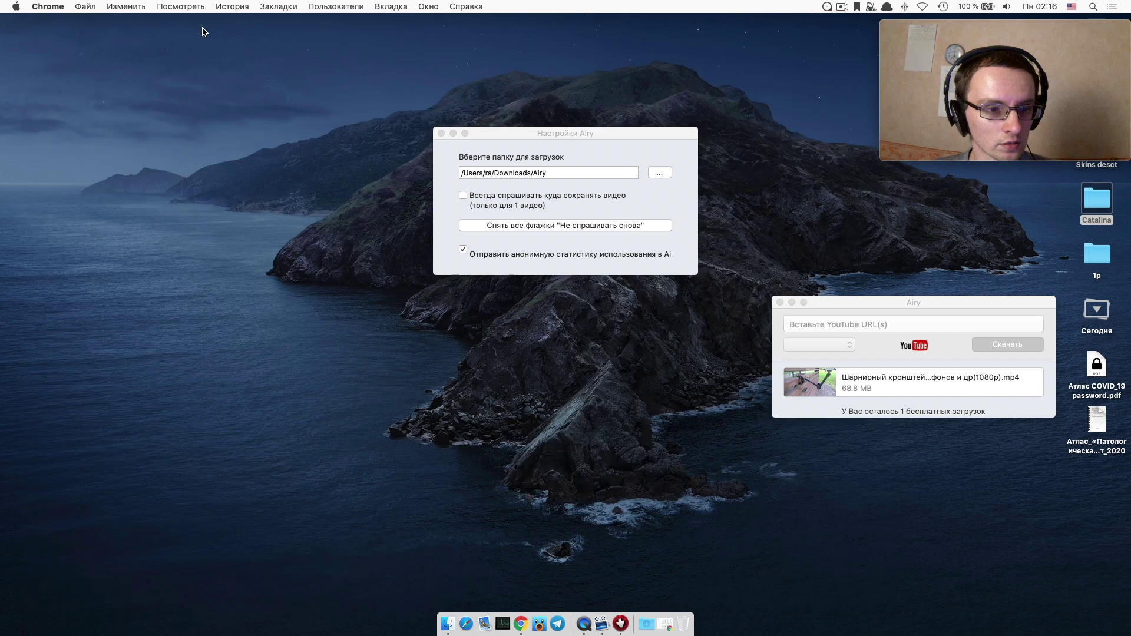
pyautogui.click(441, 134)
pyautogui.press('F4')
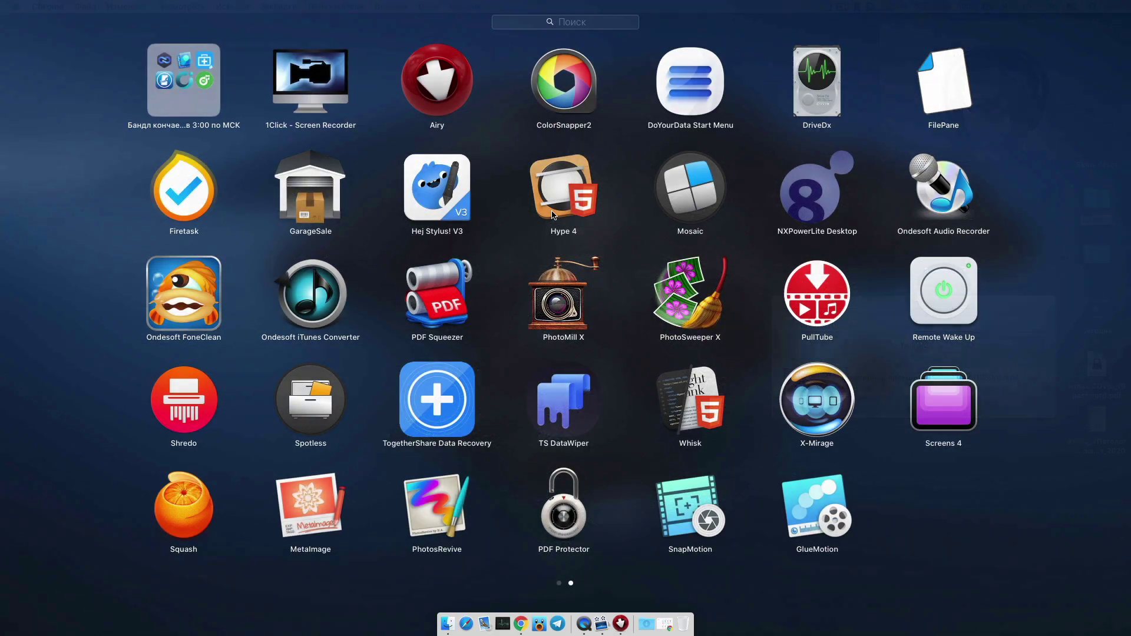
# Relaunch ColorSnapper2, review its General, Appearance and Code Style preferences, then close them and reopen Launchpad.
pyautogui.click(556, 77)
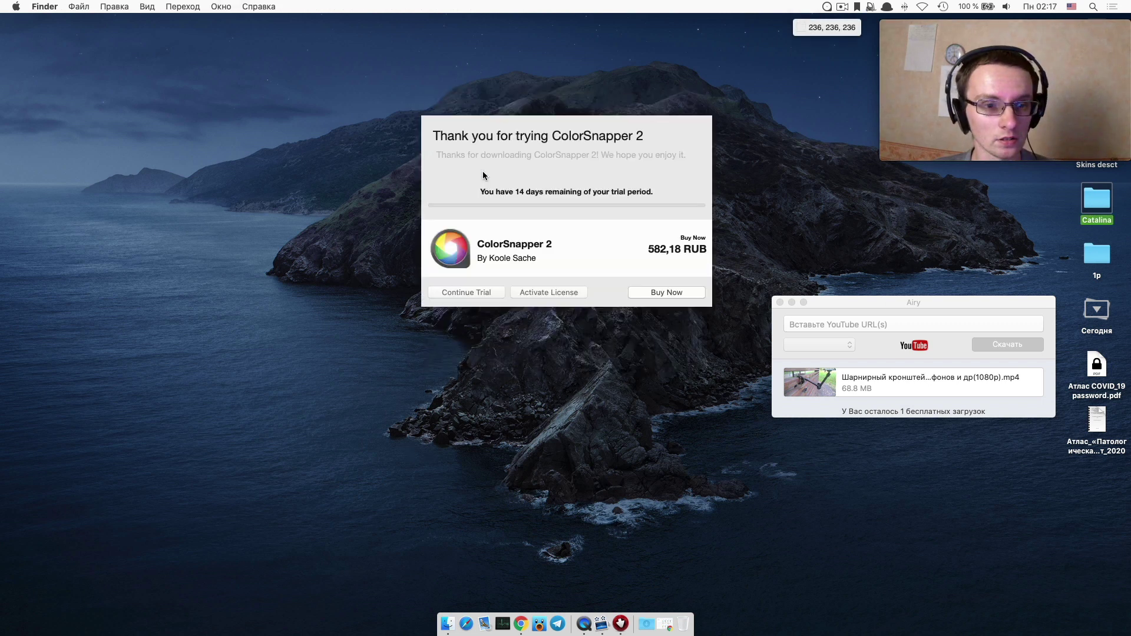
pyautogui.click(827, 7)
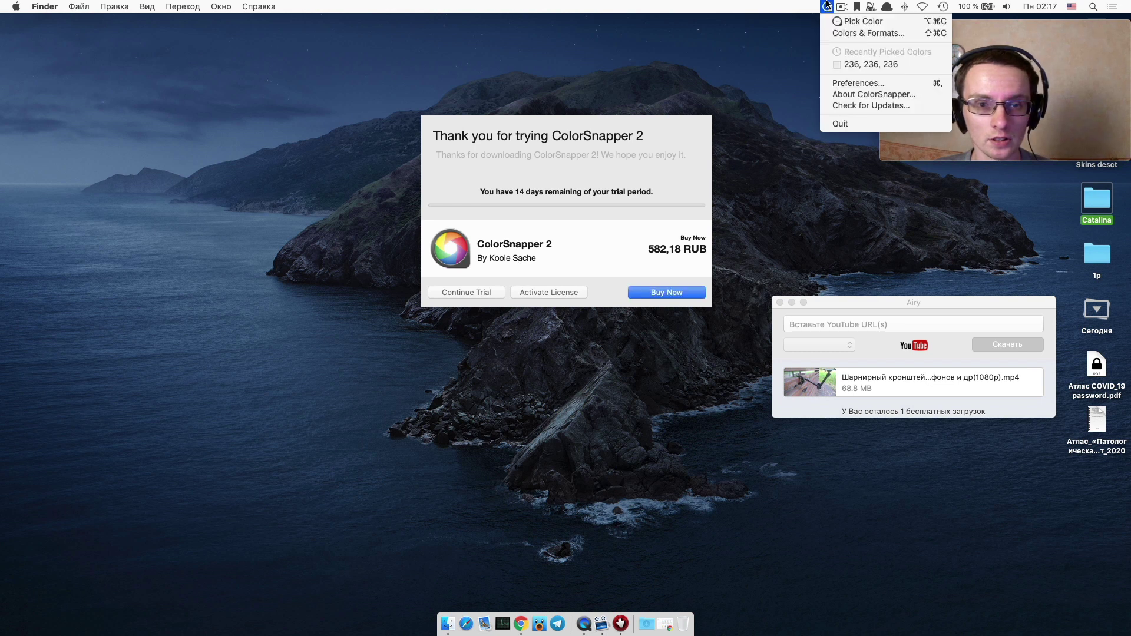
pyautogui.click(868, 83)
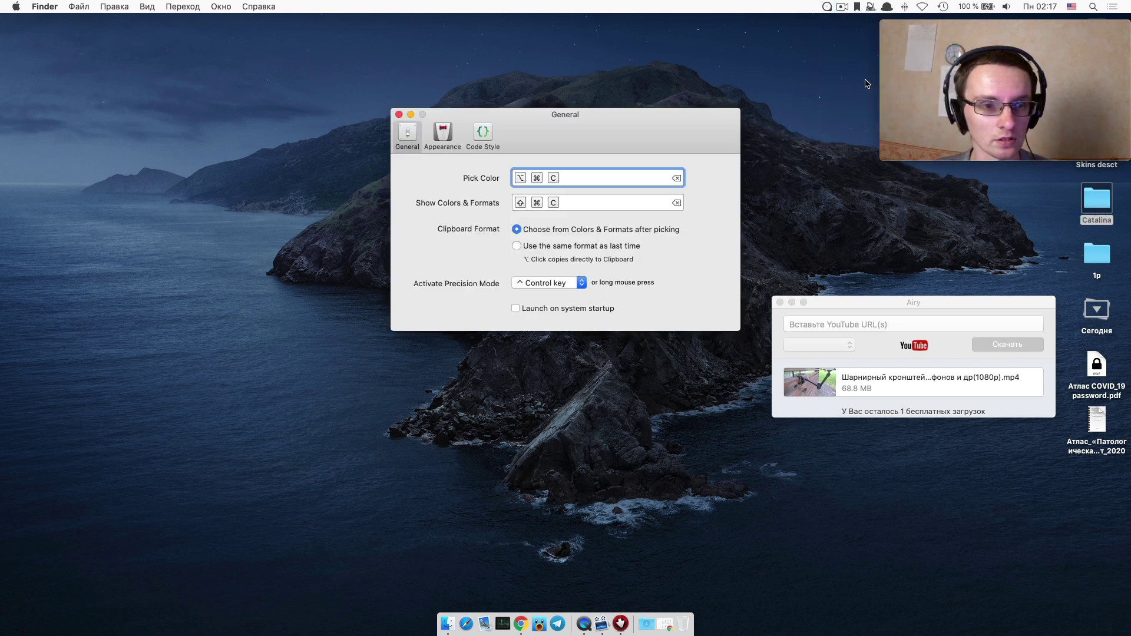
pyautogui.click(446, 138)
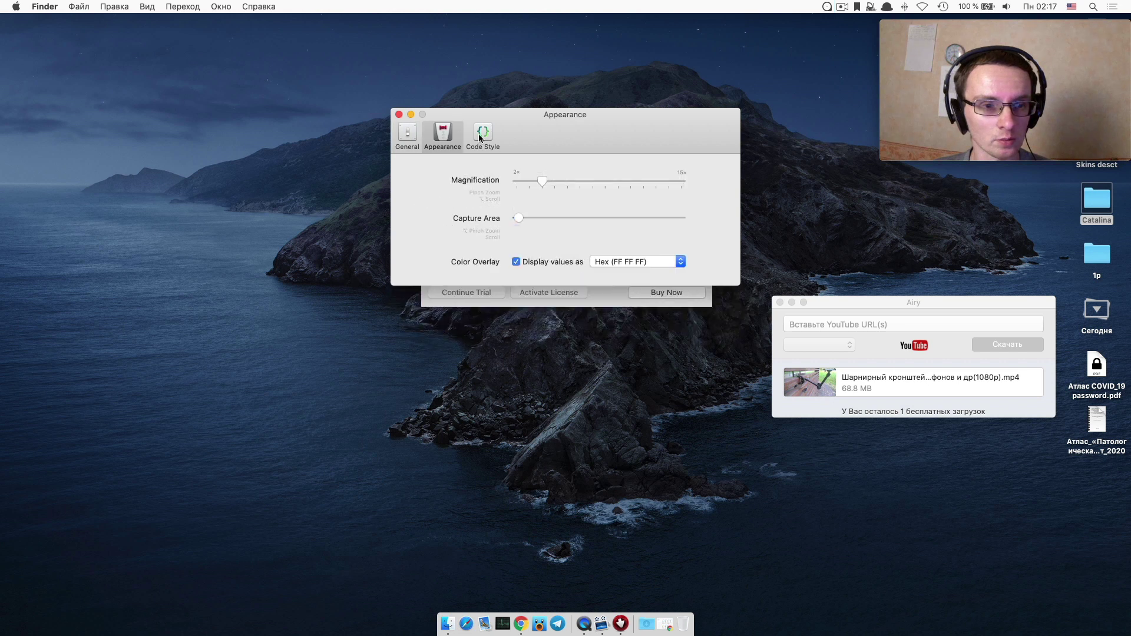
pyautogui.click(479, 138)
pyautogui.click(399, 114)
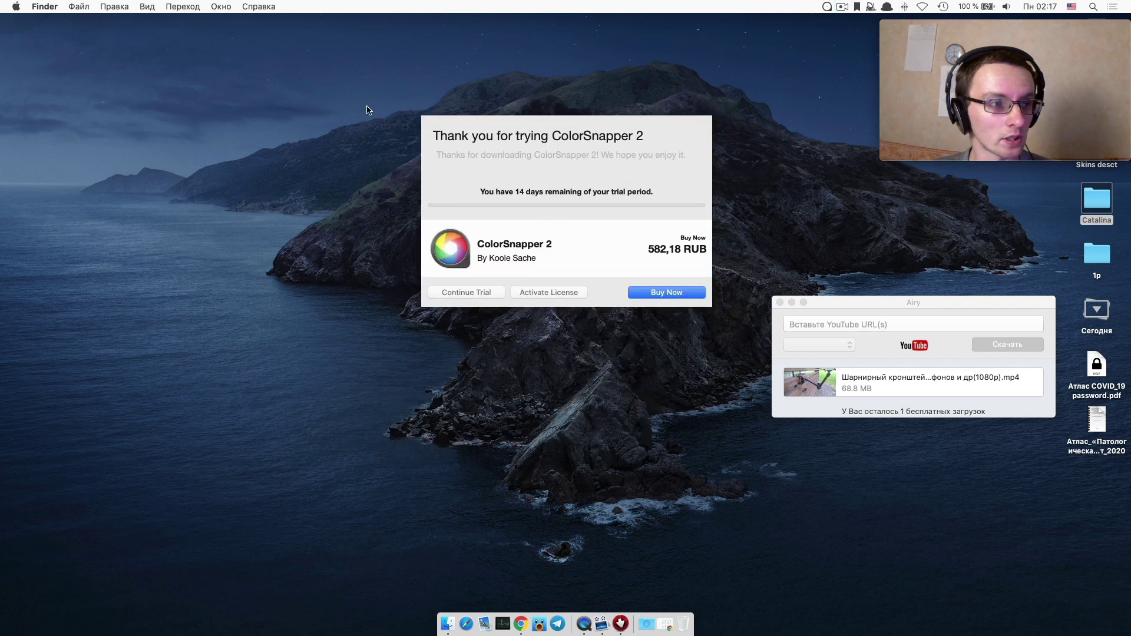
pyautogui.press('F4')
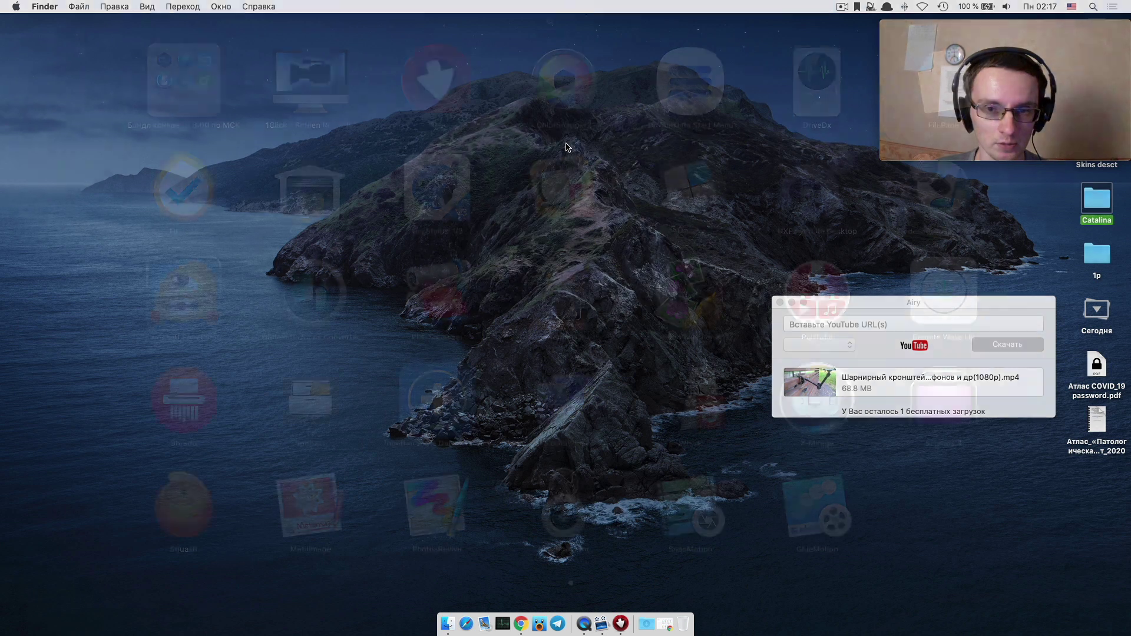
# File ColorSnapper2 into the bundle folder, launch DoYourData Start Menu, and quit only Airy, keeping ScreenFlow, Chrome and QuickTime.
pyautogui.moveTo(559, 80); pyautogui.dragTo(299, 81)
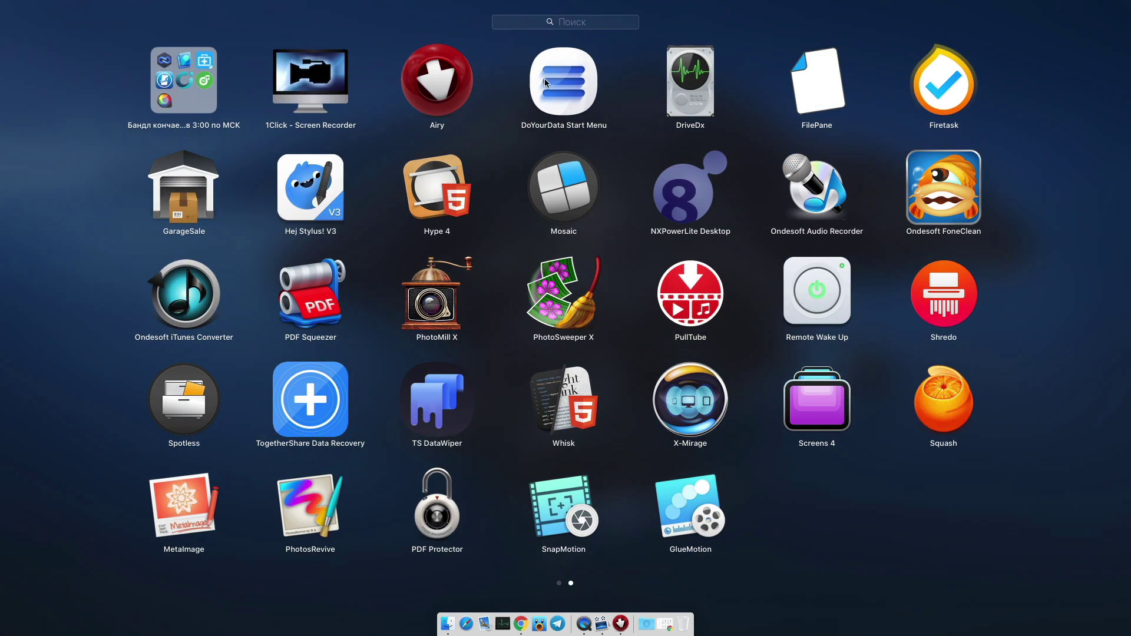
pyautogui.click(544, 79)
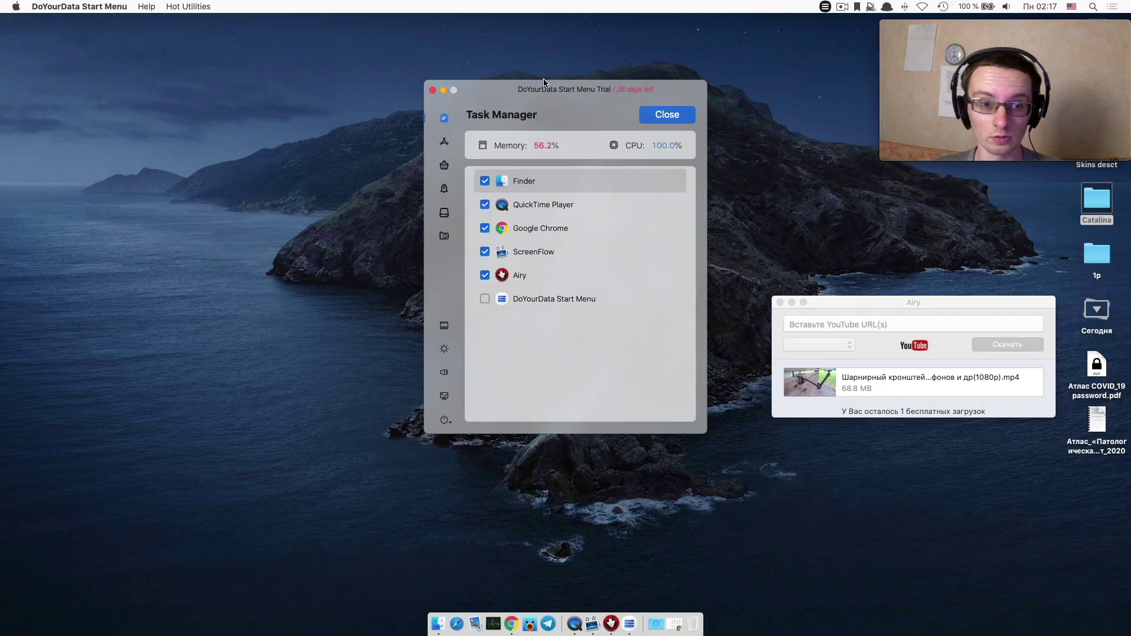
pyautogui.moveTo(559, 95); pyautogui.dragTo(227, 97)
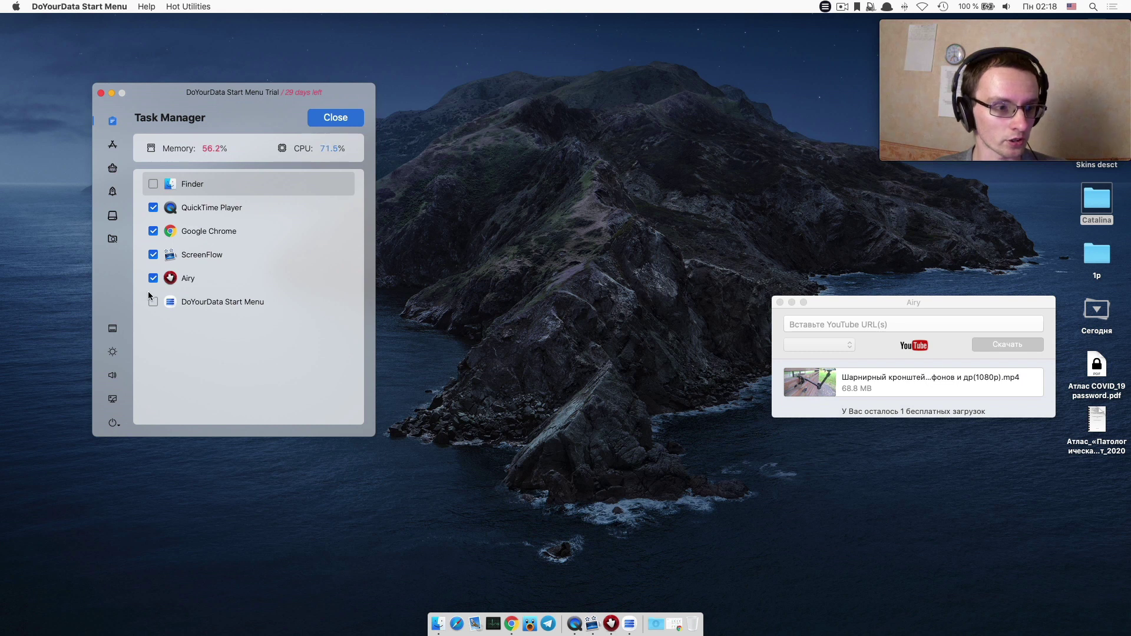
pyautogui.click(153, 254)
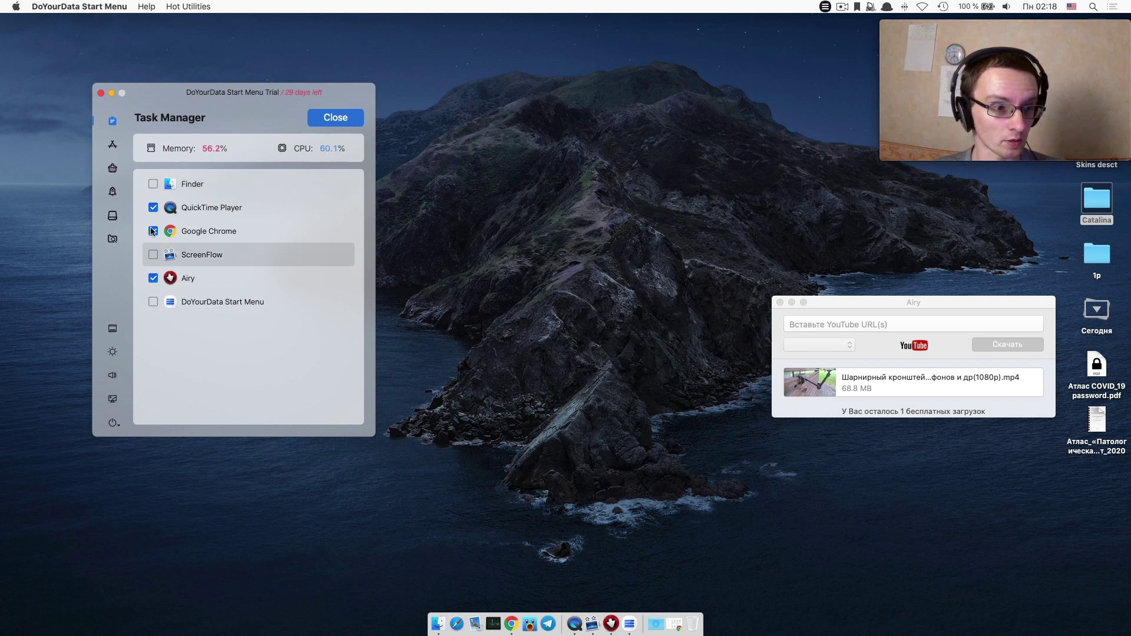
pyautogui.click(153, 231)
pyautogui.click(153, 209)
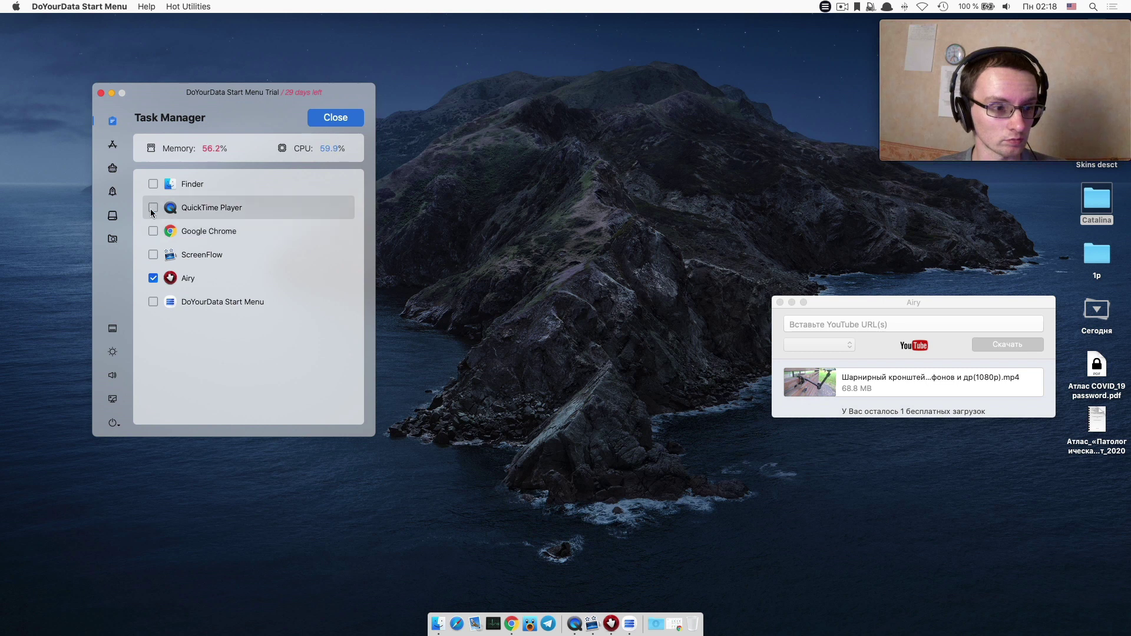
pyautogui.click(332, 115)
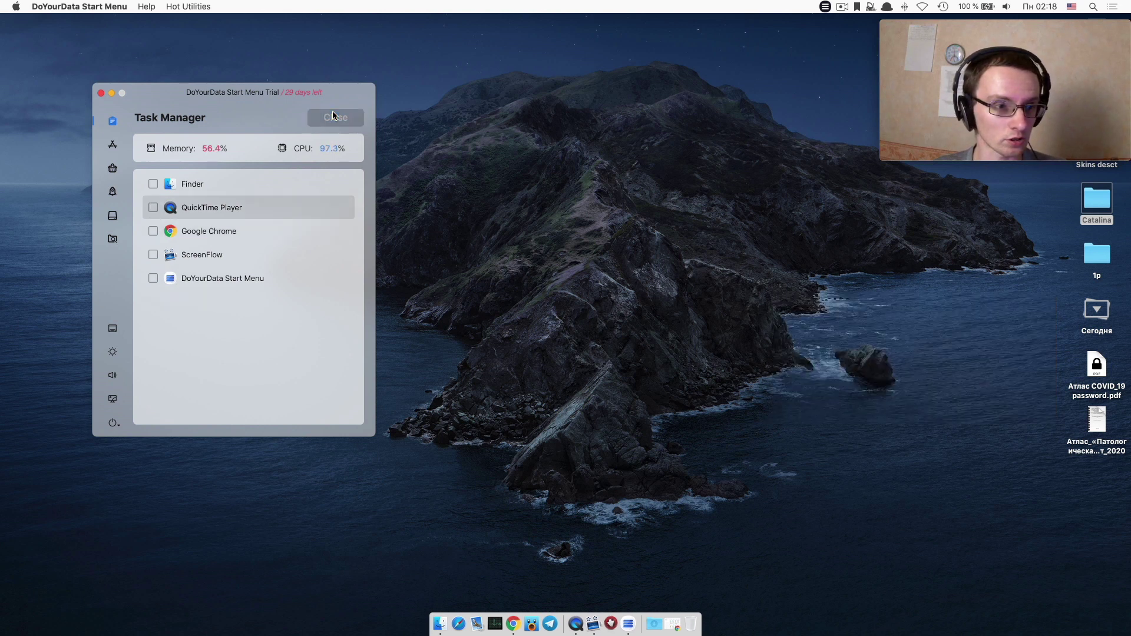
# Browse the All Applications list, then switch to the Cleanup section.
pyautogui.click(113, 147)
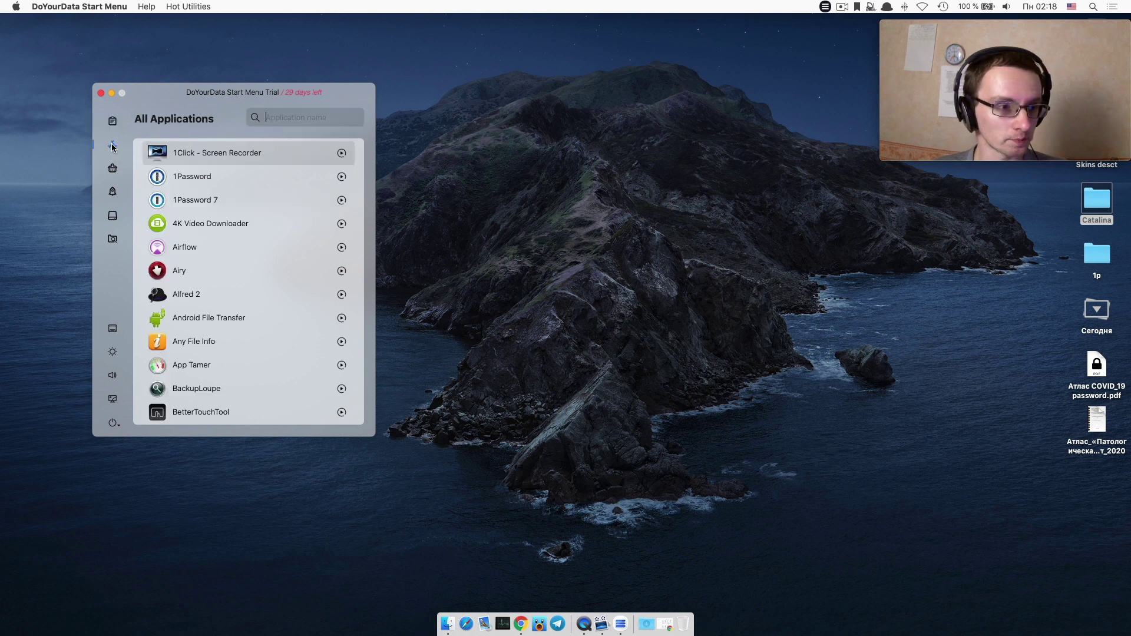
pyautogui.scroll(-15, 230, 233)
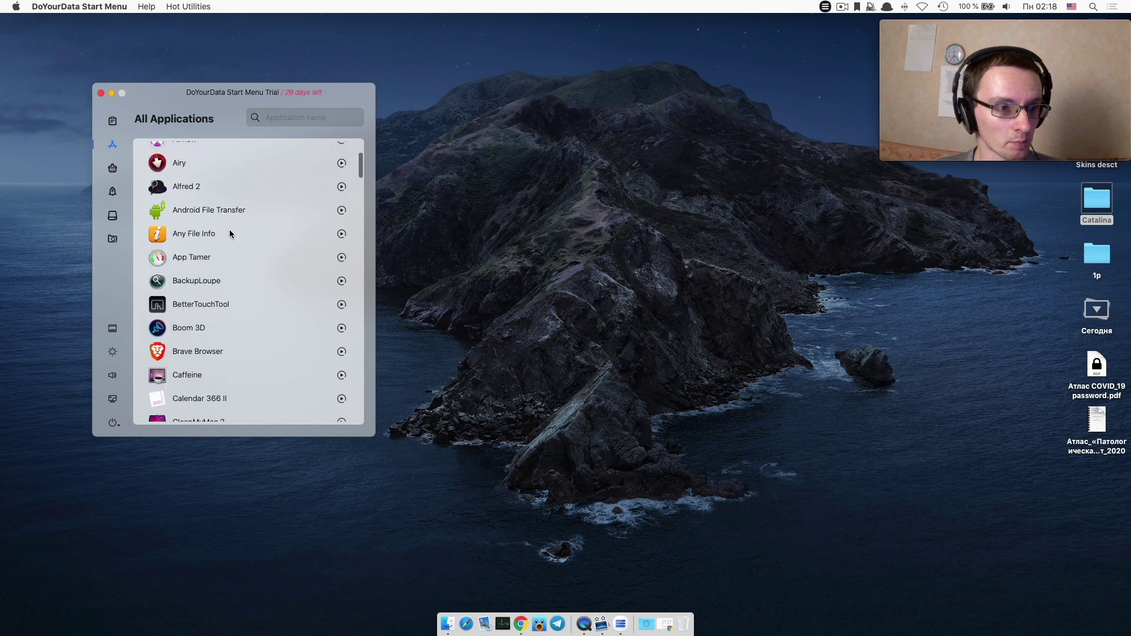
pyautogui.scroll(15, 230, 233)
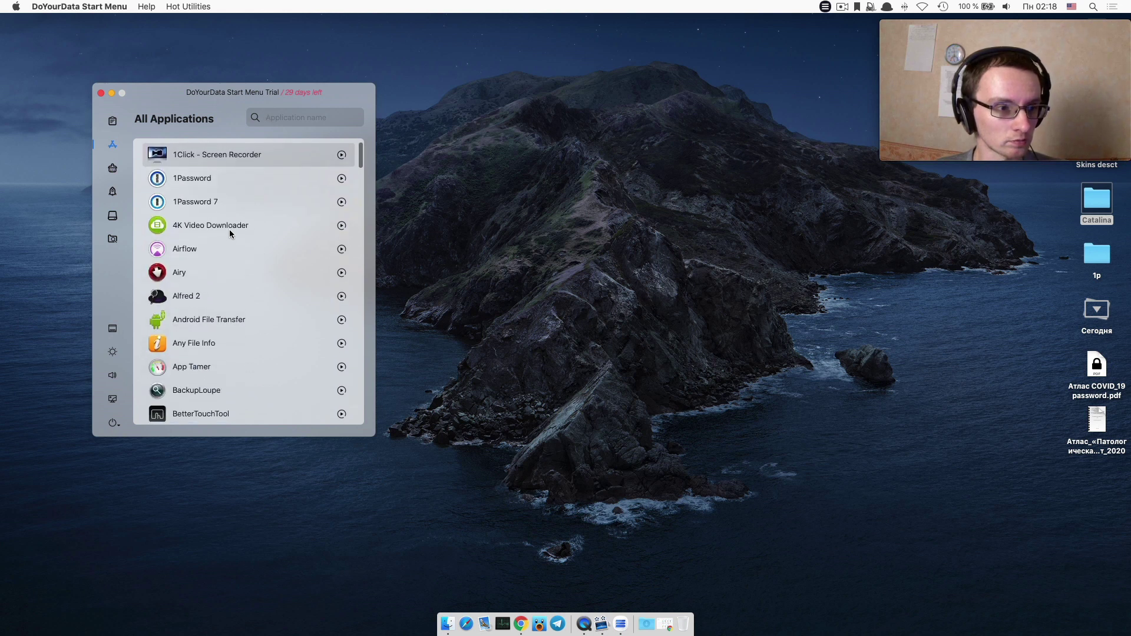
pyautogui.click(111, 169)
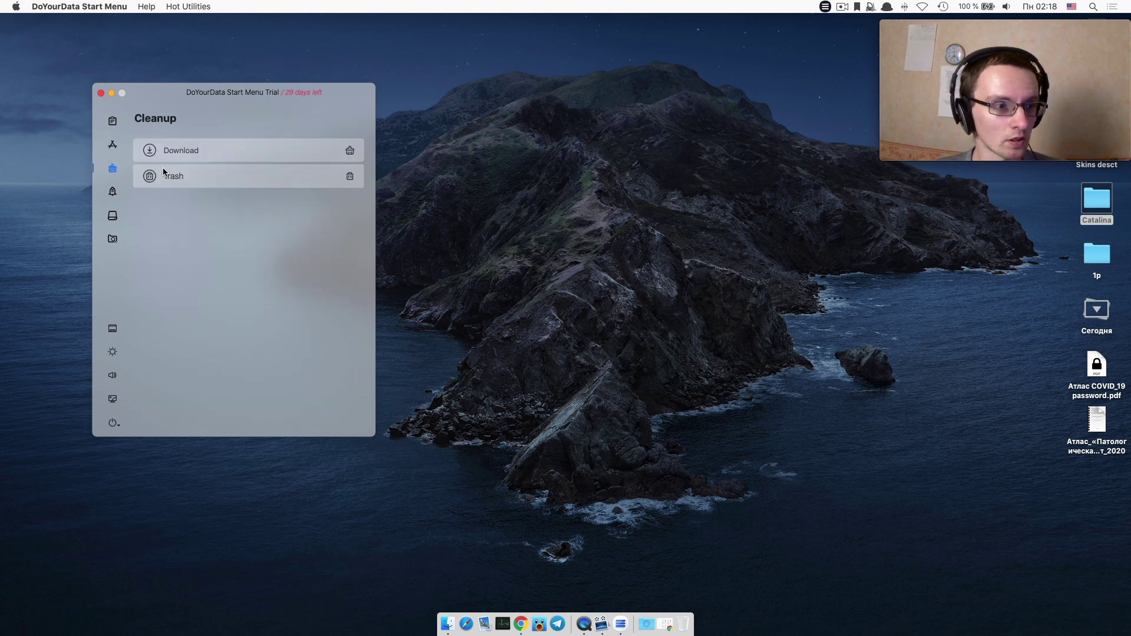
# Try cleaning the Trash, check Security & Privacy, and dismiss the full disk access request.
pyautogui.click(350, 176)
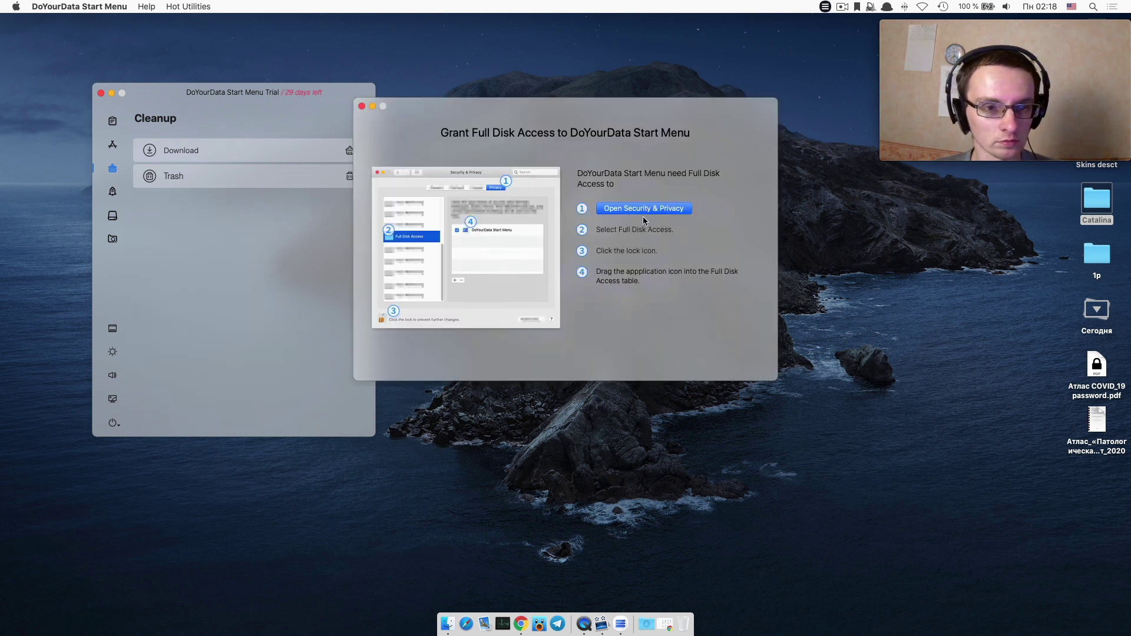
pyautogui.click(642, 210)
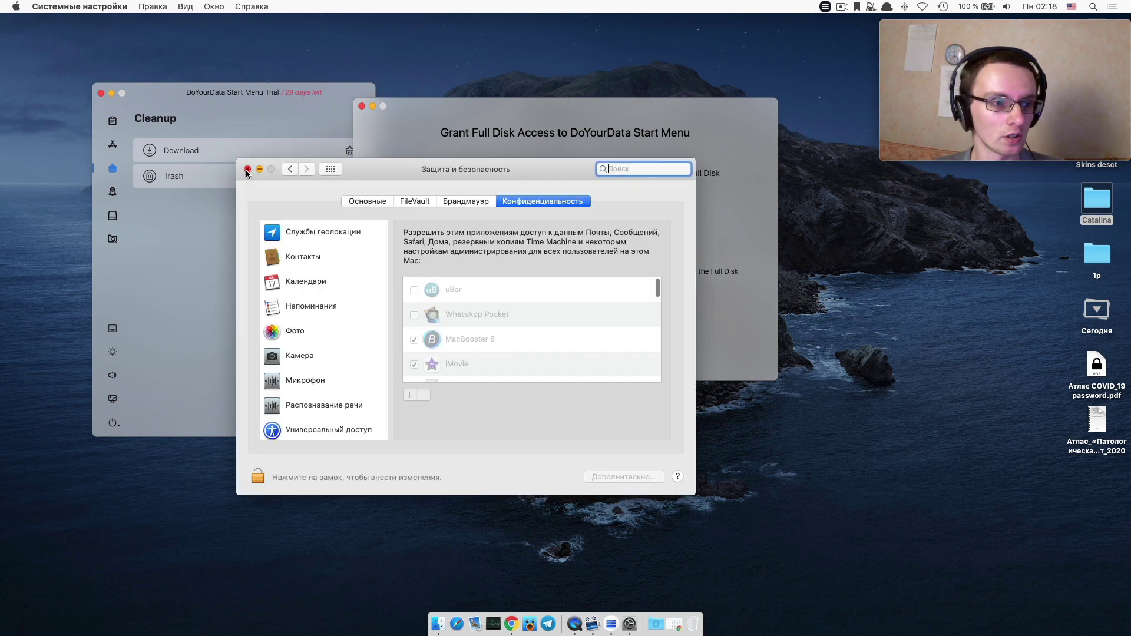
pyautogui.click(247, 171)
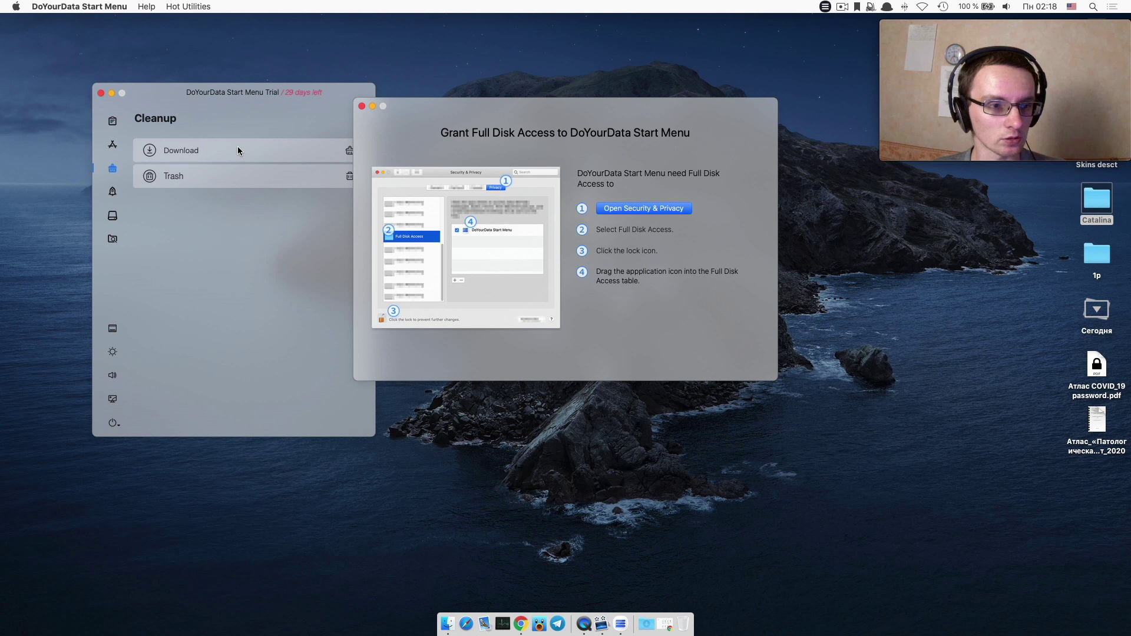
pyautogui.click(362, 107)
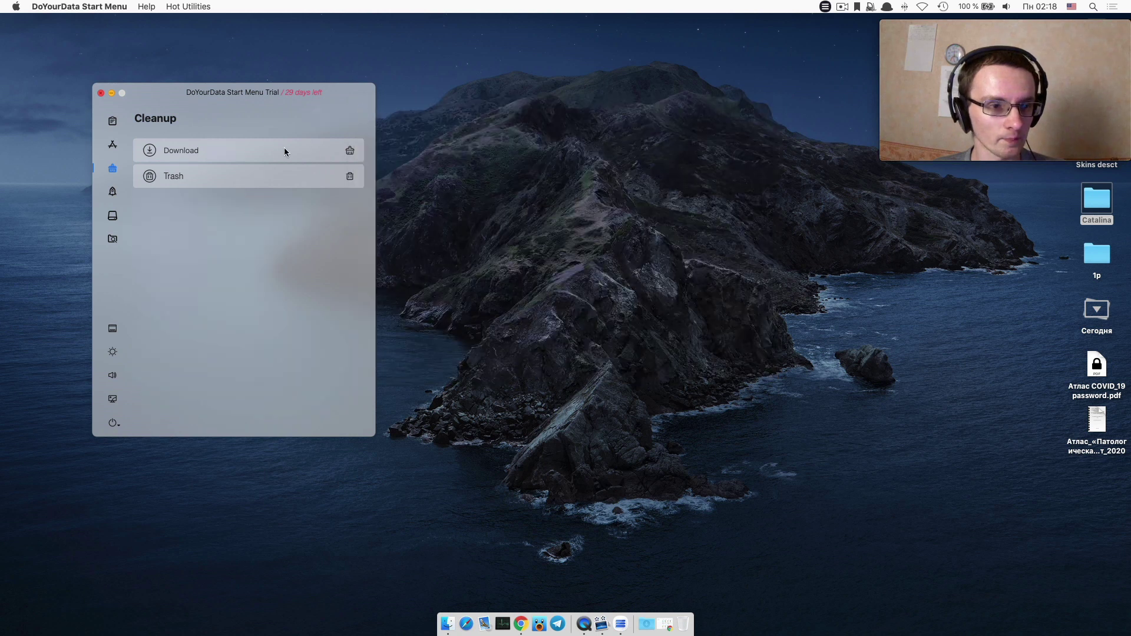
# Scan the Downloads folder, allowing access, and close the results without deleting anything.
pyautogui.click(350, 151)
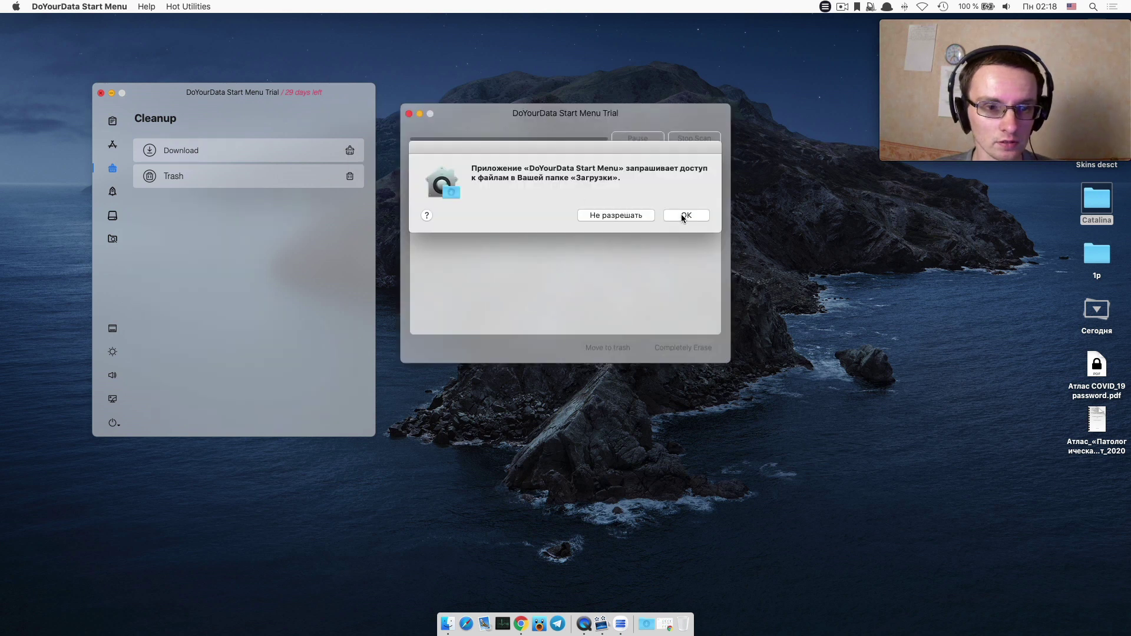
pyautogui.click(685, 216)
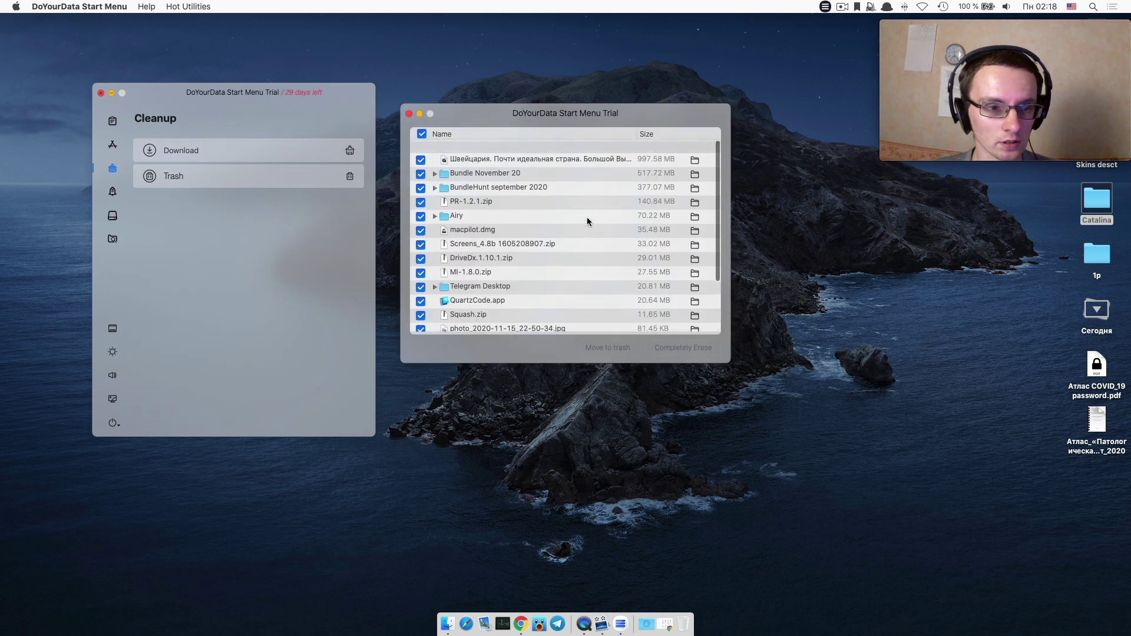
pyautogui.scroll(-4, 588, 219)
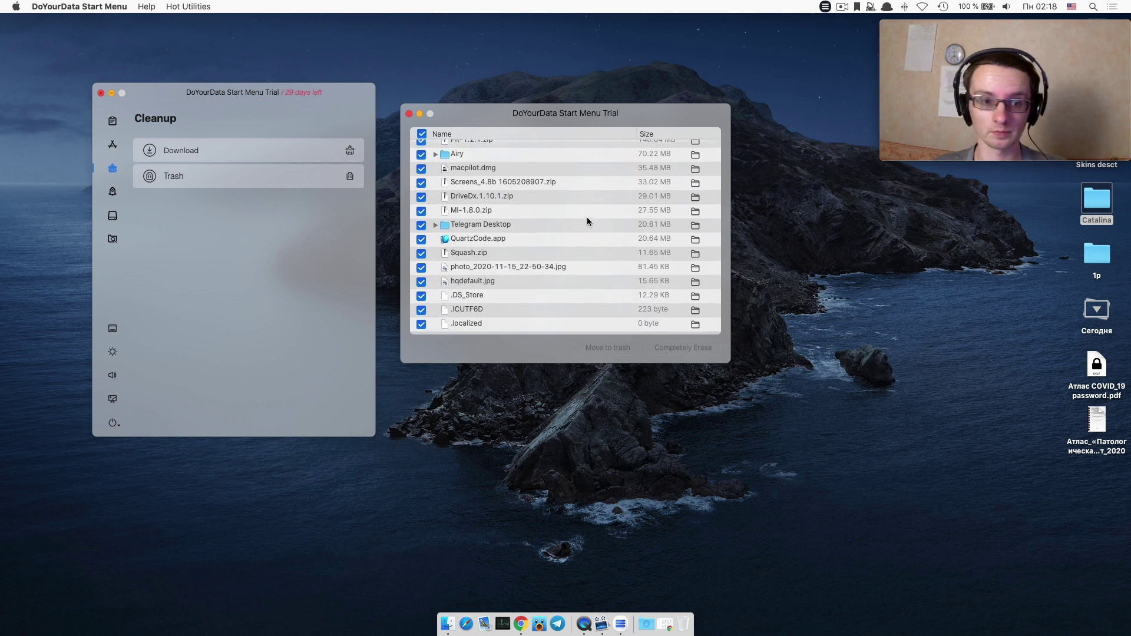
pyautogui.scroll(4, 587, 217)
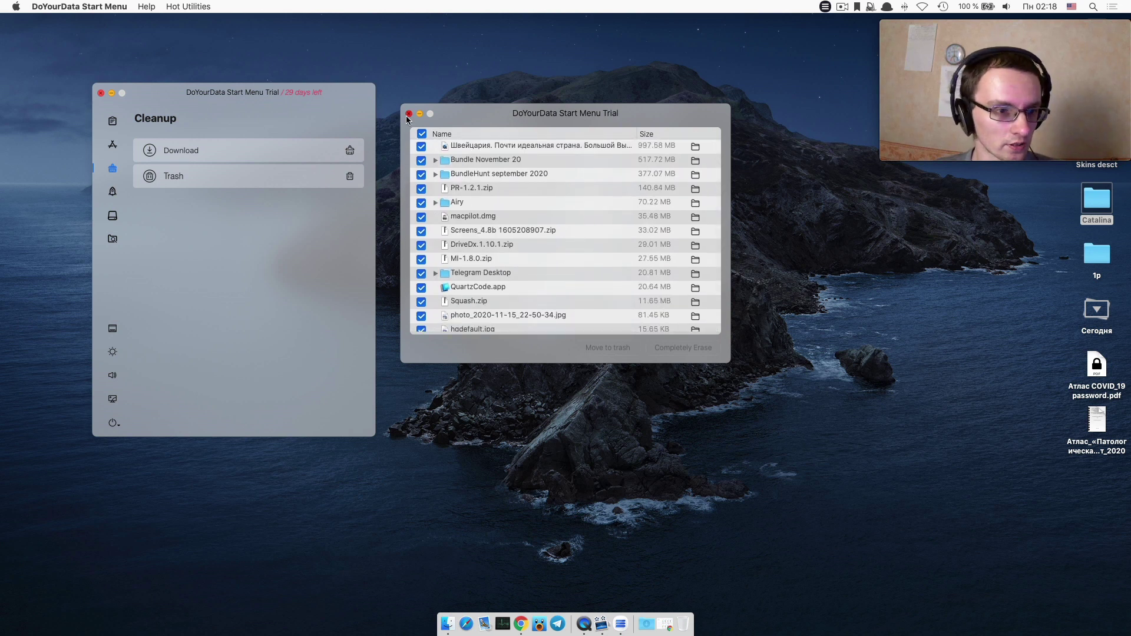
pyautogui.click(407, 115)
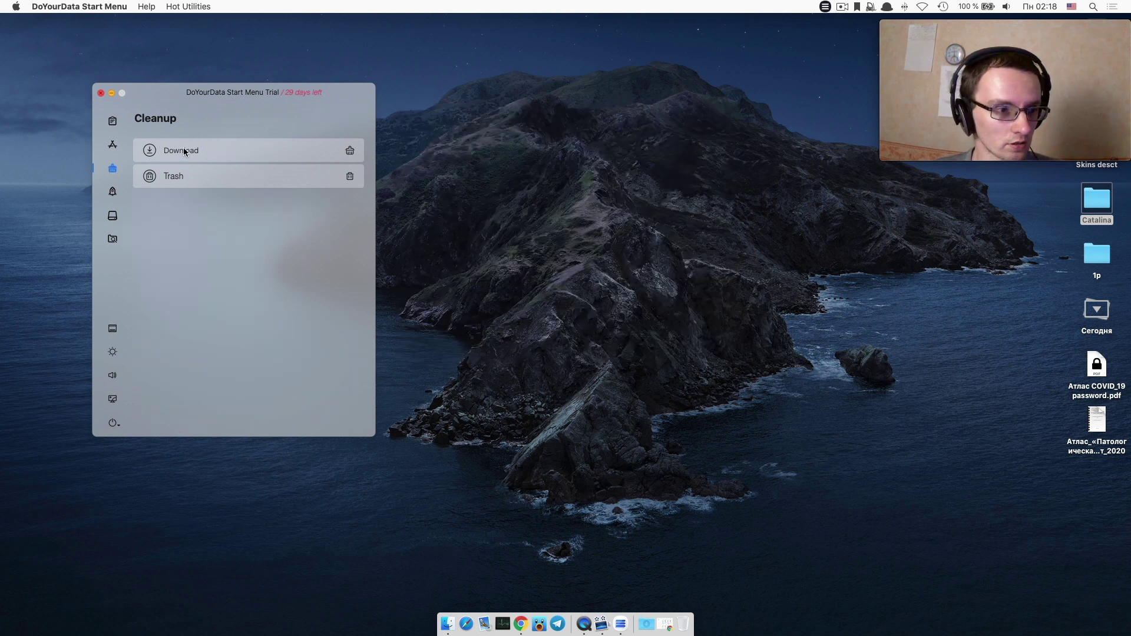
# View the Startup Items, Disk Manager and Quick Visit panels, then close DoYourData Start Menu.
pyautogui.click(113, 192)
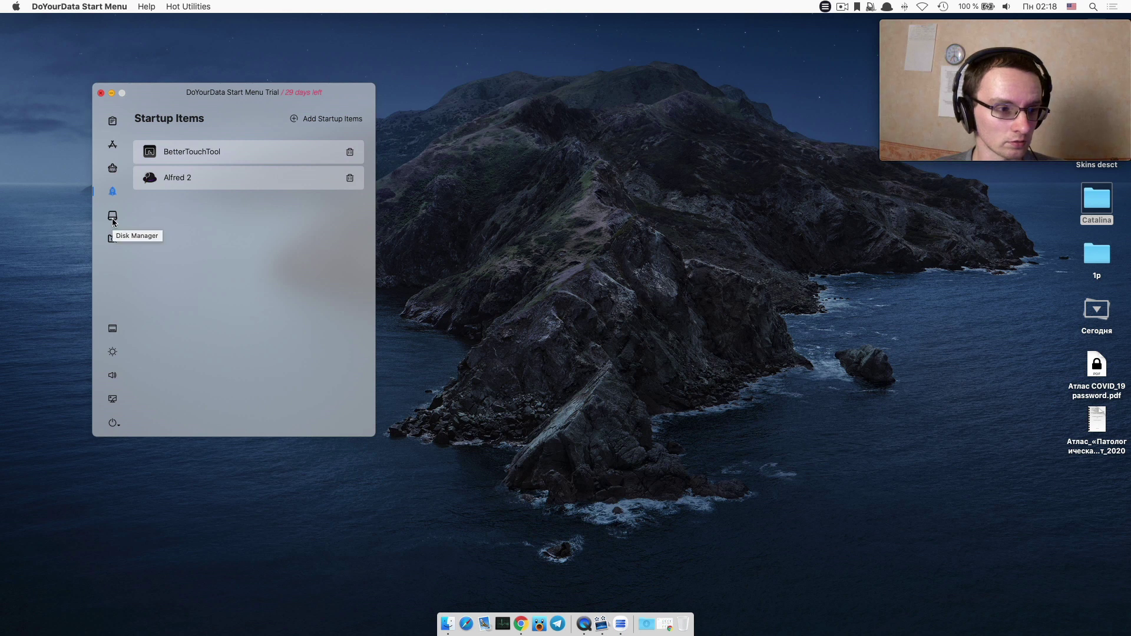
pyautogui.click(113, 219)
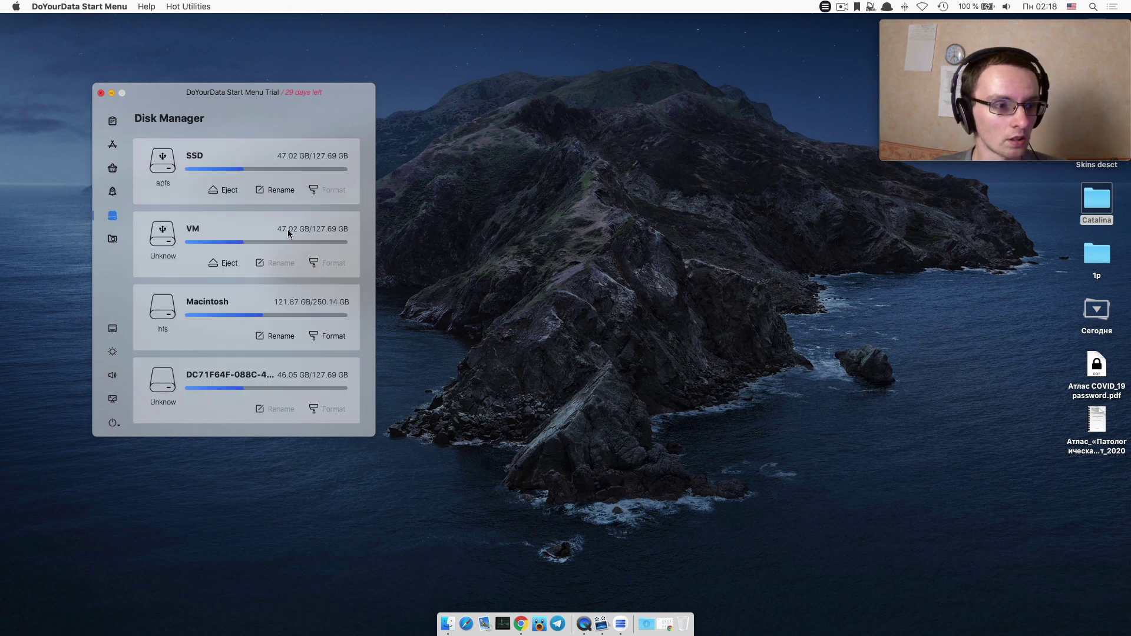
pyautogui.click(216, 263)
pyautogui.click(109, 239)
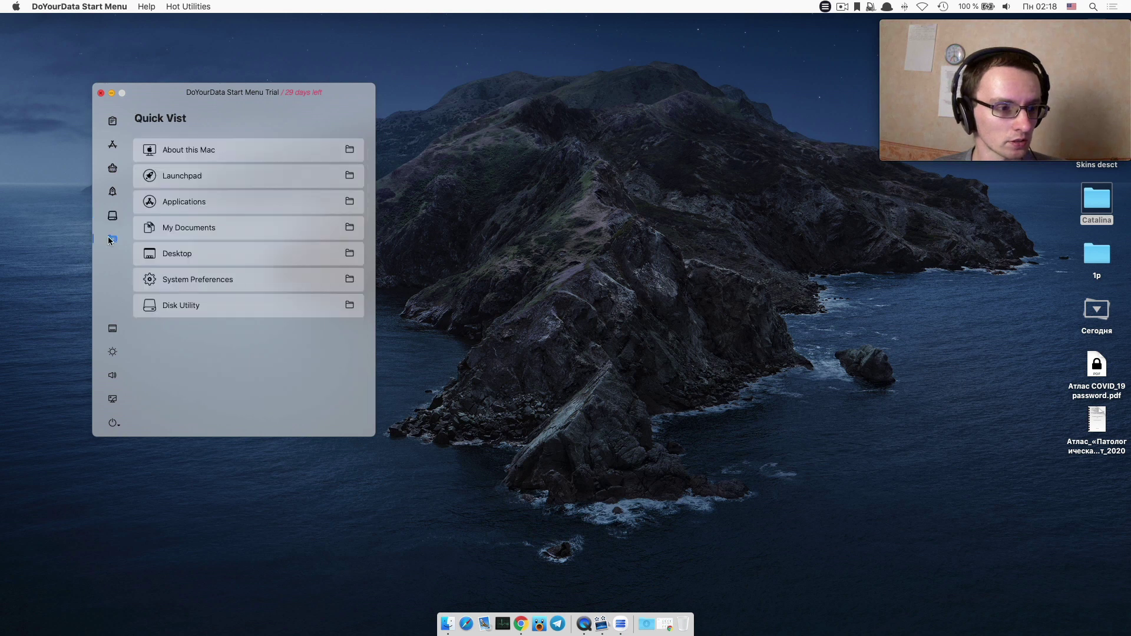
pyautogui.click(112, 330)
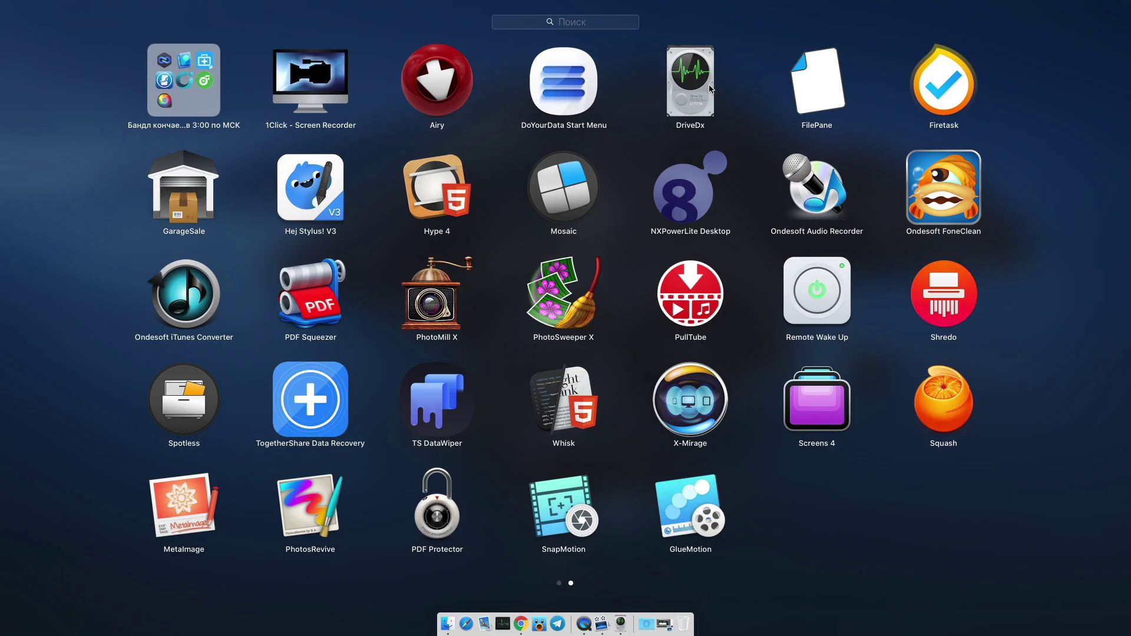
# Launch DriveDx, continue its trial, and view the Macintosh SSD's health indicators.
pyautogui.click(710, 89)
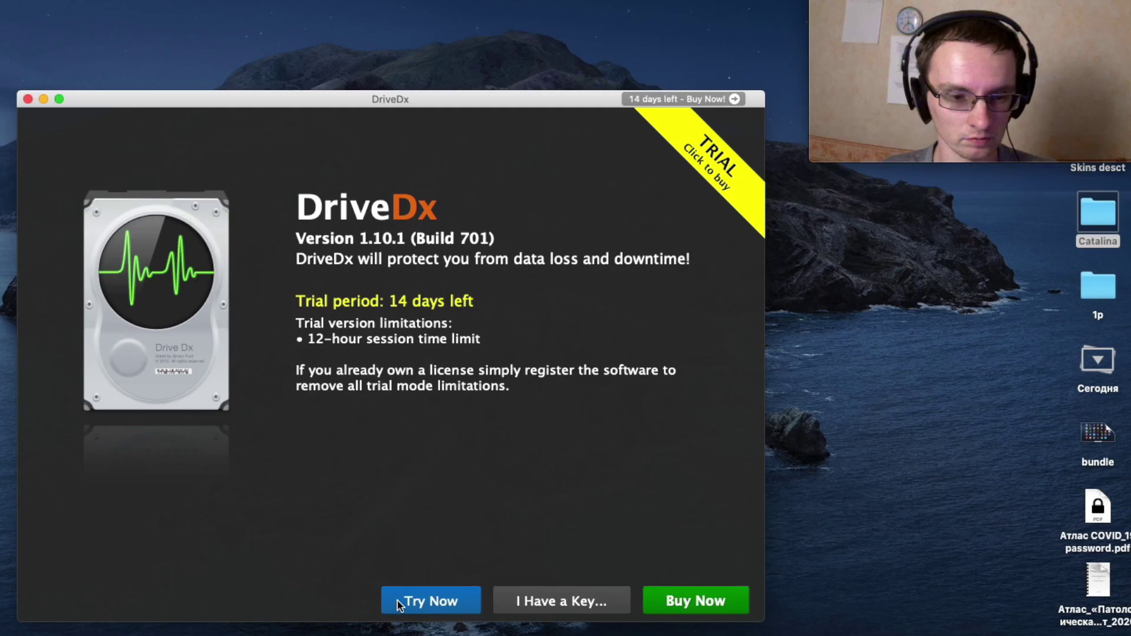
pyautogui.click(399, 602)
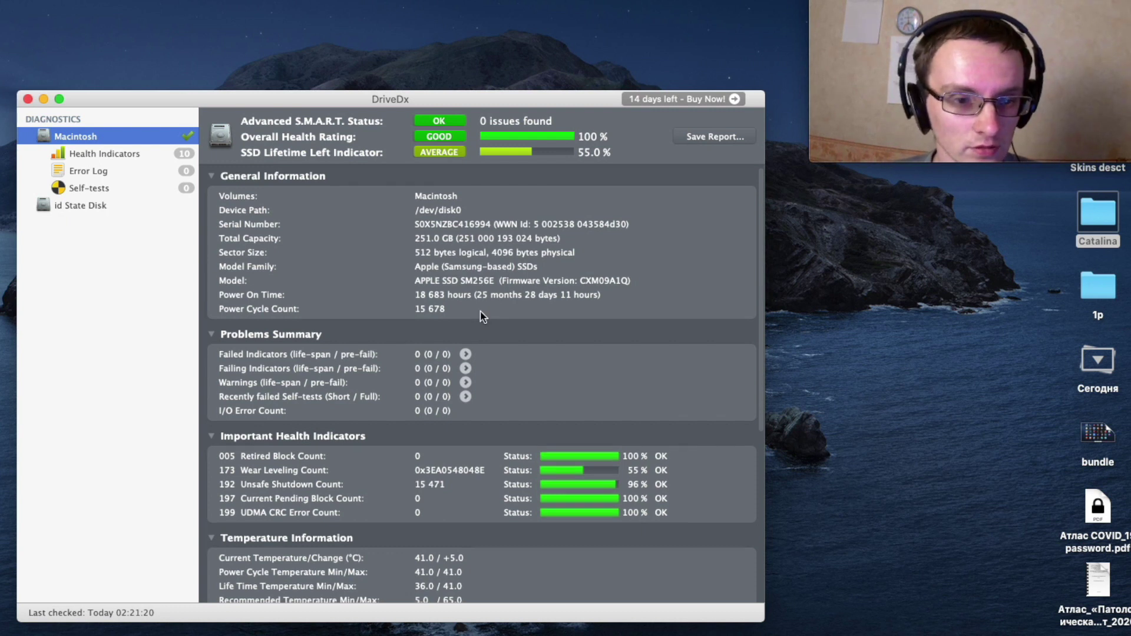
pyautogui.scroll(-5, 480, 317)
pyautogui.scroll(5, 559, 424)
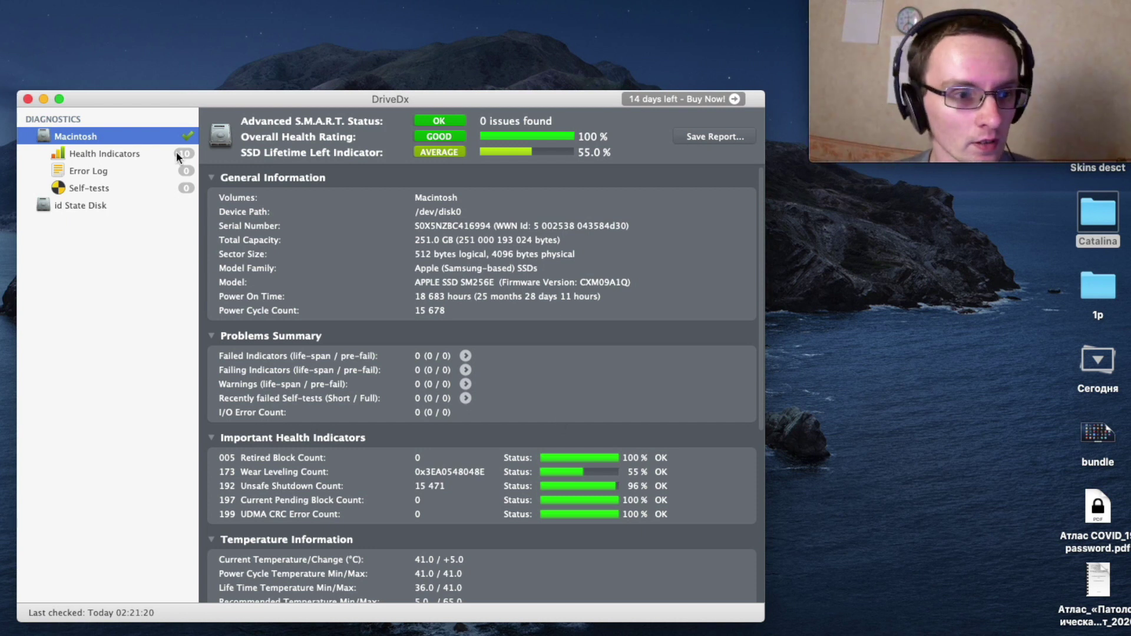
pyautogui.click(142, 149)
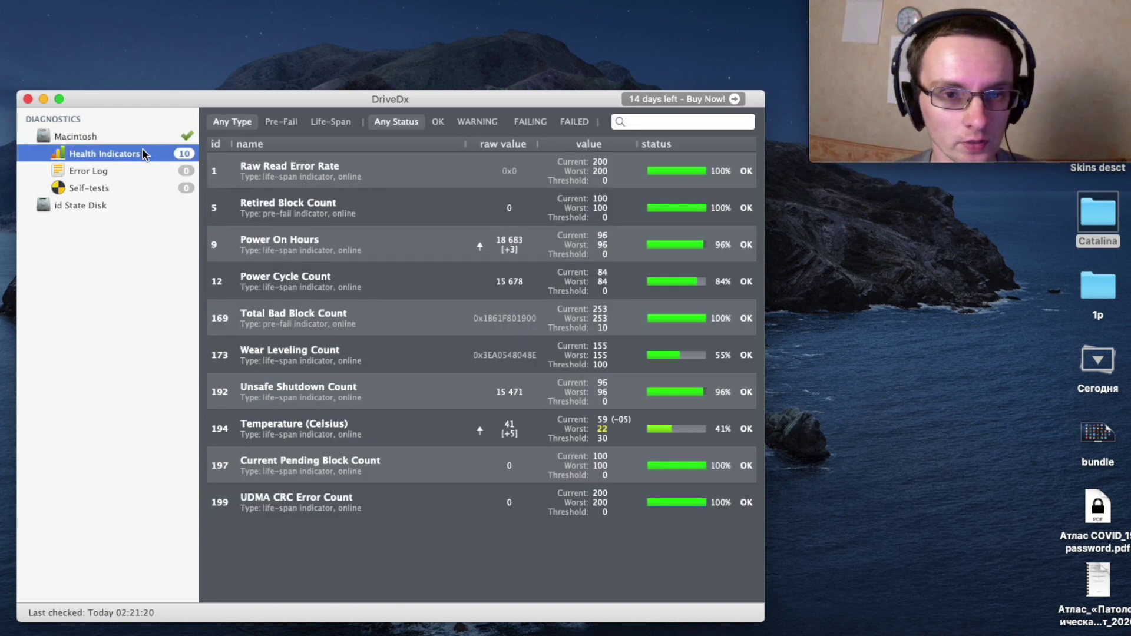
# Filter indicators by Pre-Fail, Life-Span, OK, WARNING, FAILING and FAILED, then view Error Log and Self-tests.
pyautogui.click(274, 125)
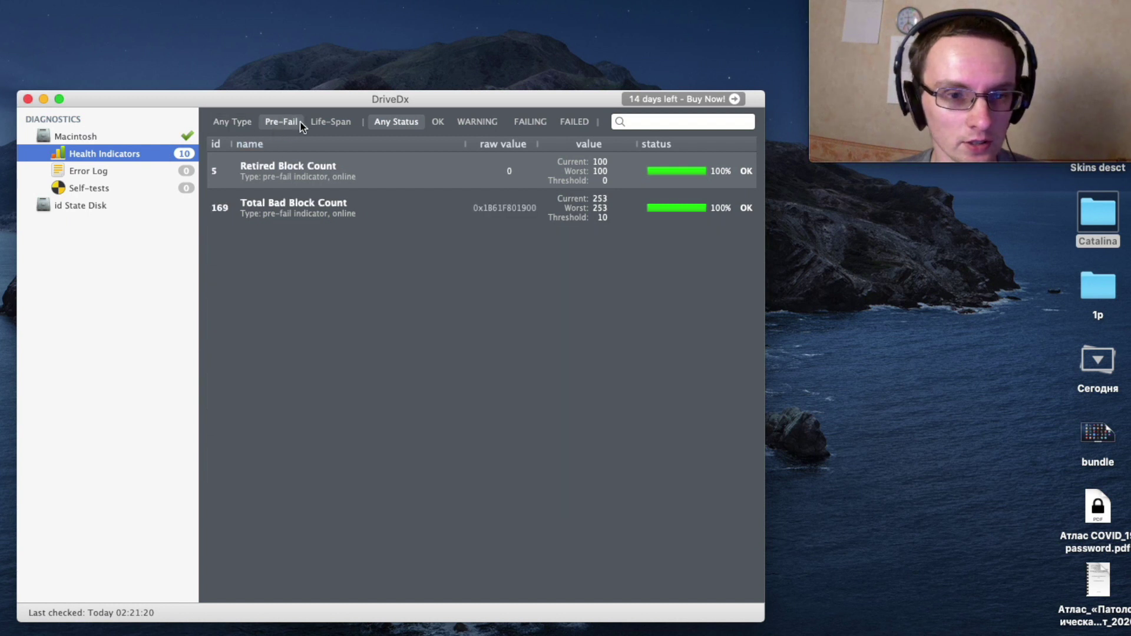
pyautogui.click(323, 121)
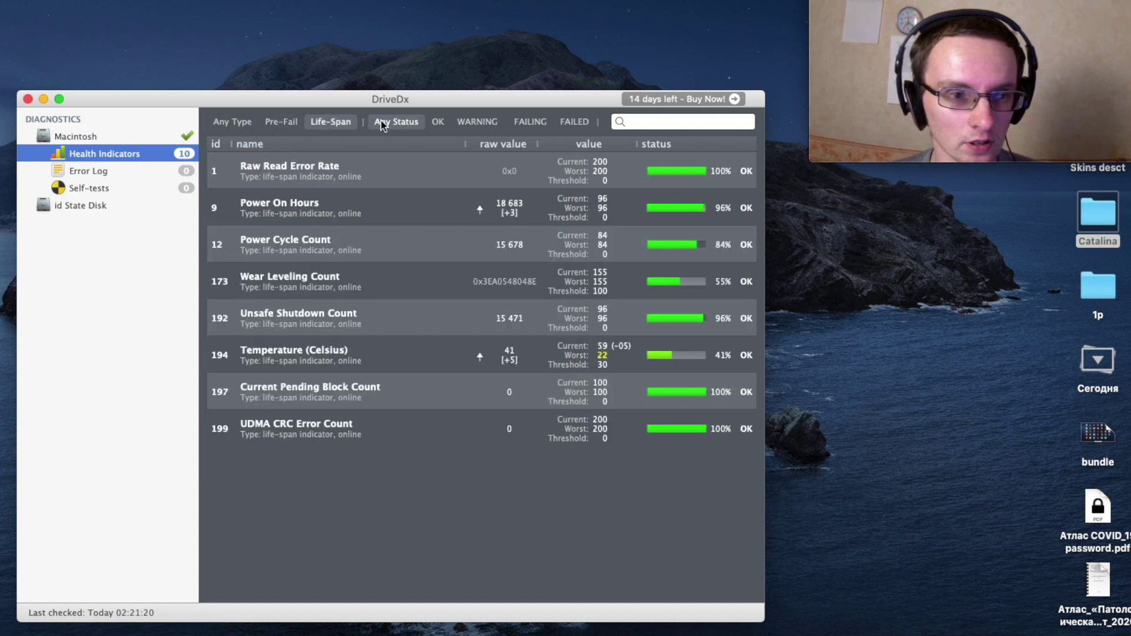
pyautogui.click(436, 121)
pyautogui.click(484, 122)
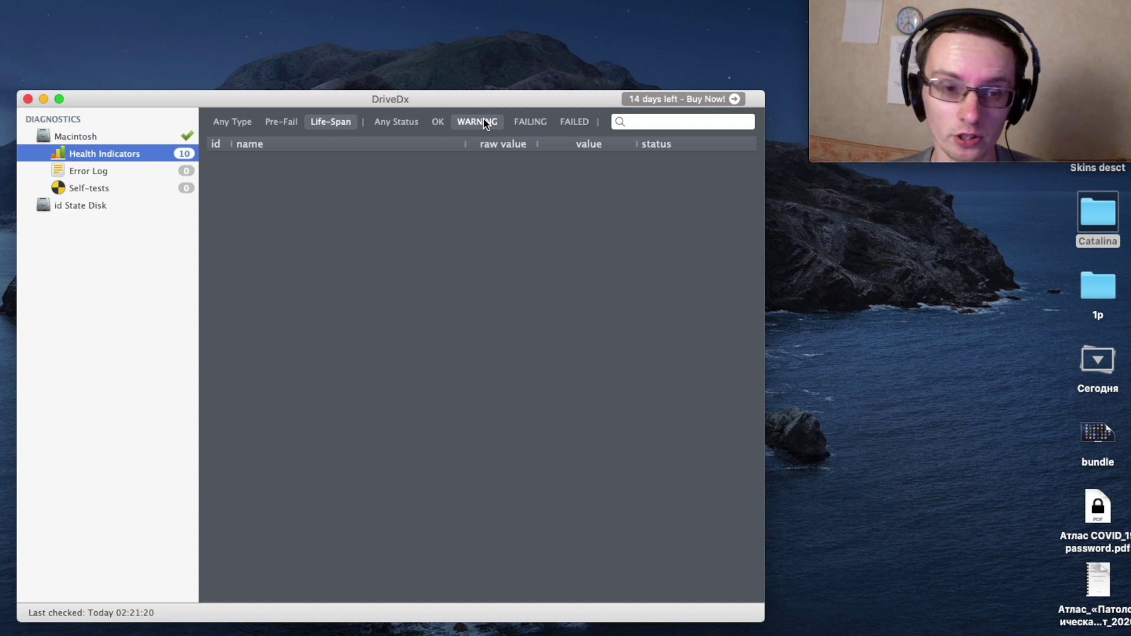
pyautogui.click(514, 121)
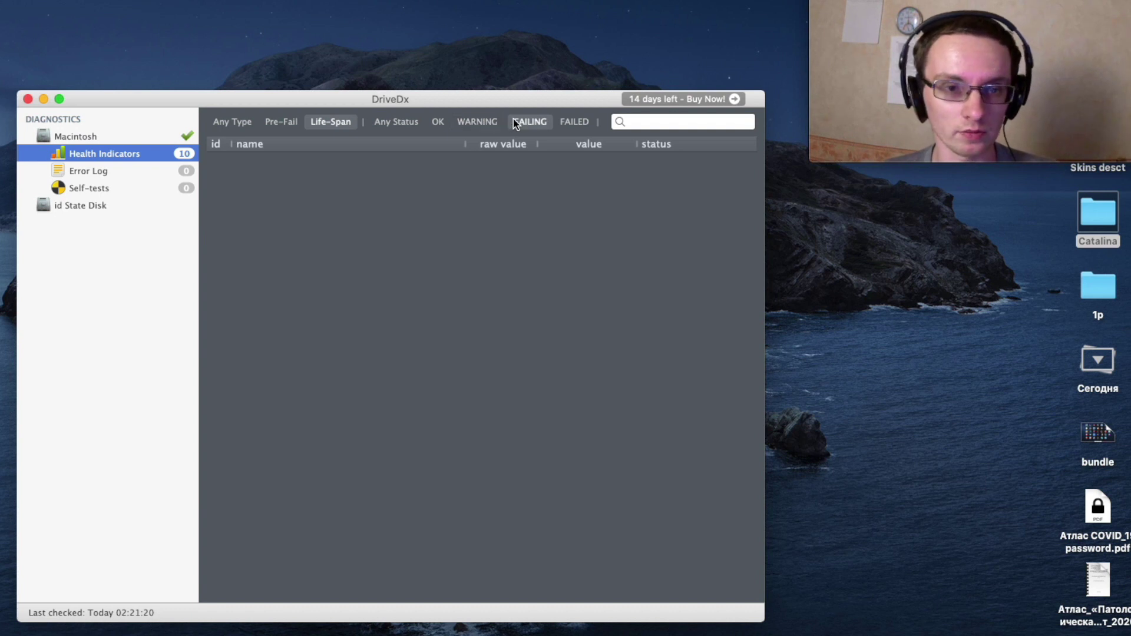
pyautogui.click(572, 124)
pyautogui.click(119, 170)
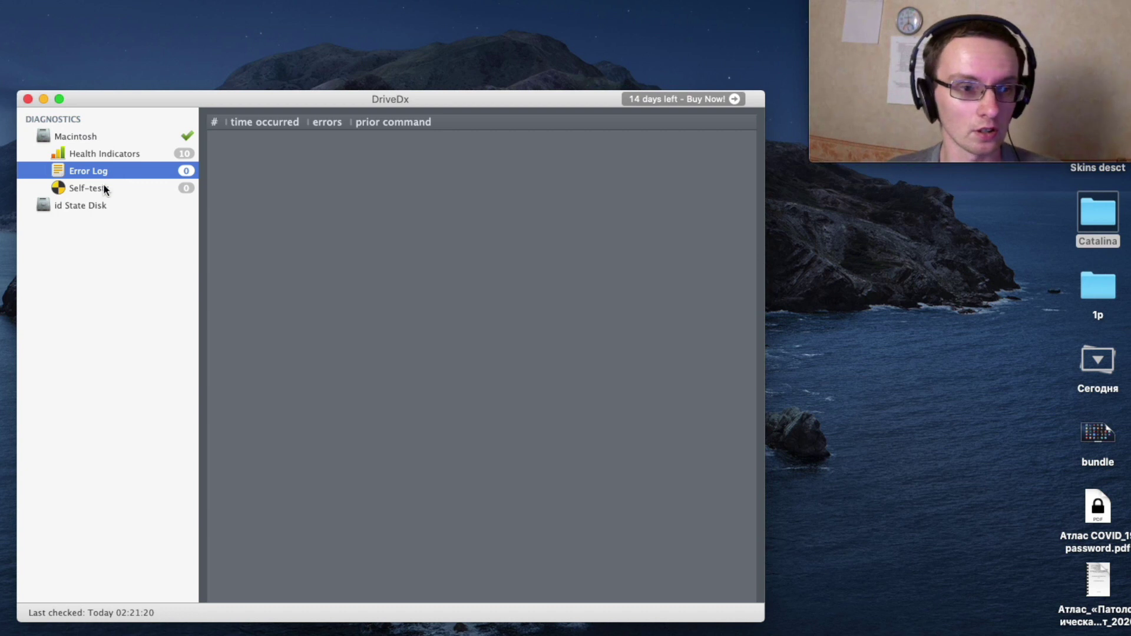
pyautogui.click(105, 188)
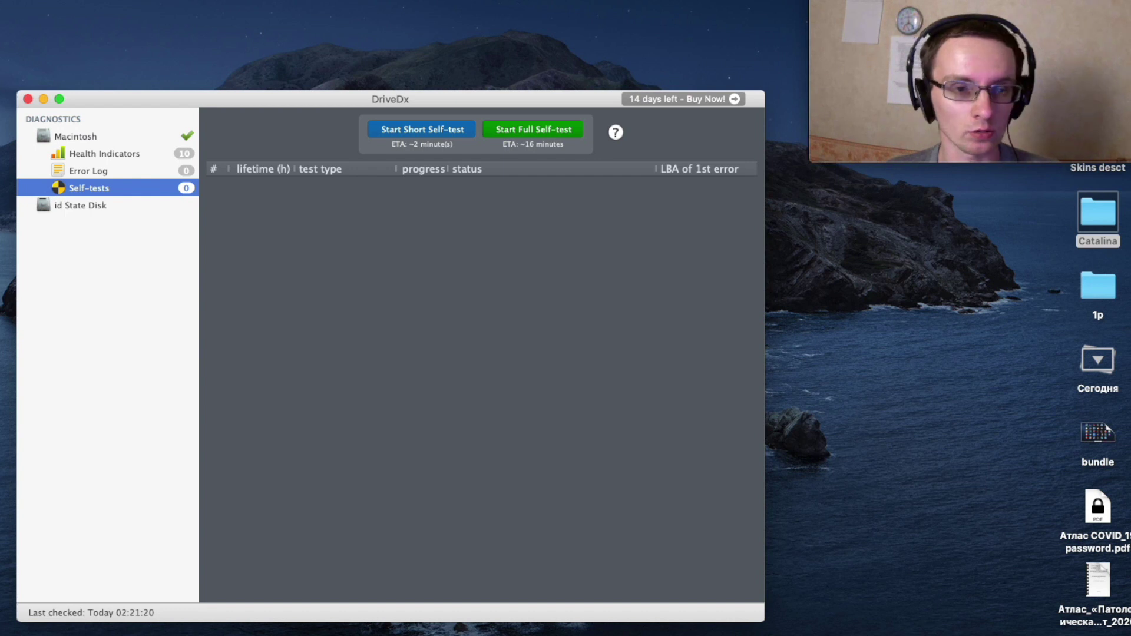
# Review DriveDx's General, Advanced, Appearance and Updates preferences, then close them.
pyautogui.press('super+comma')
pyautogui.click(269, 166)
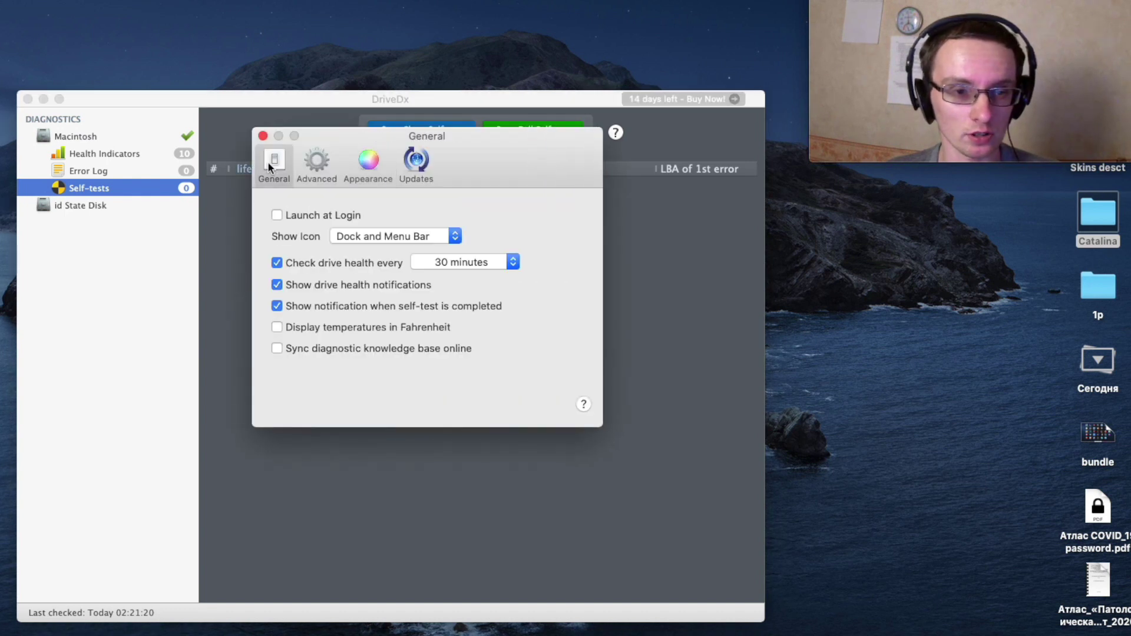
pyautogui.click(299, 167)
pyautogui.click(352, 161)
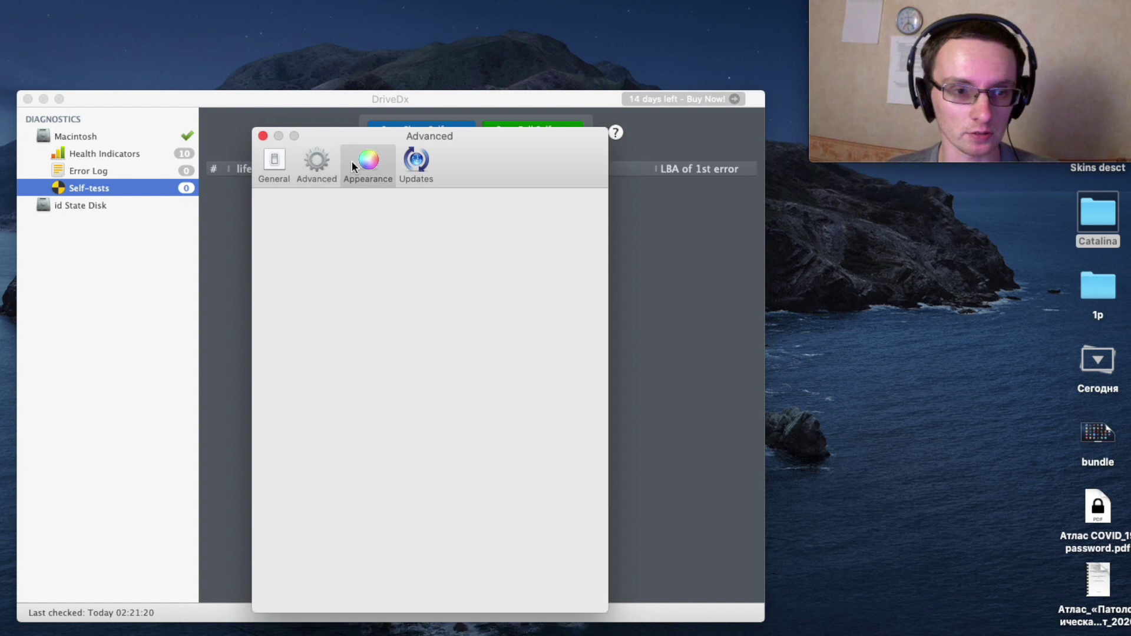
pyautogui.click(402, 165)
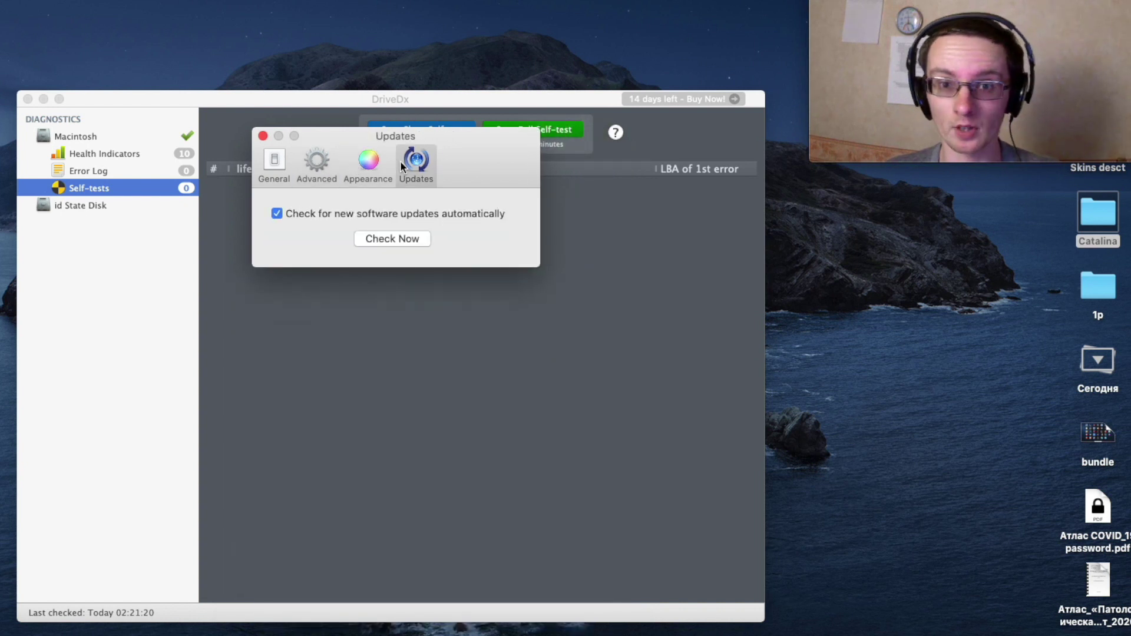
pyautogui.click(263, 136)
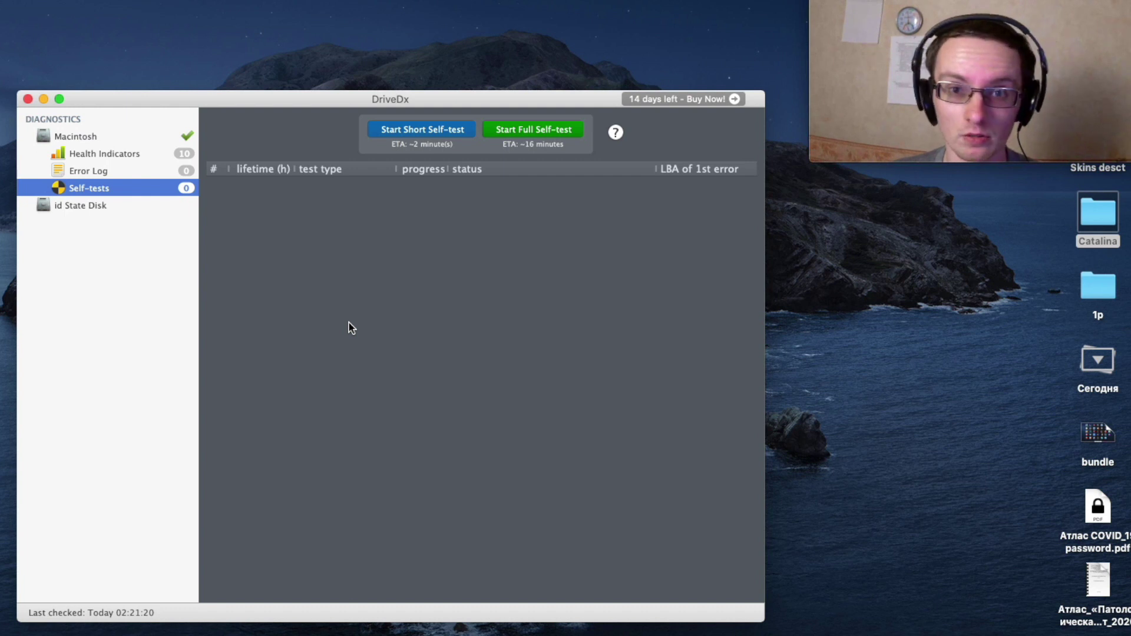
# Quit DriveDx and return to the desktop.
pyautogui.press('super+q')
pyautogui.press('F4')
pyautogui.click(817, 89)
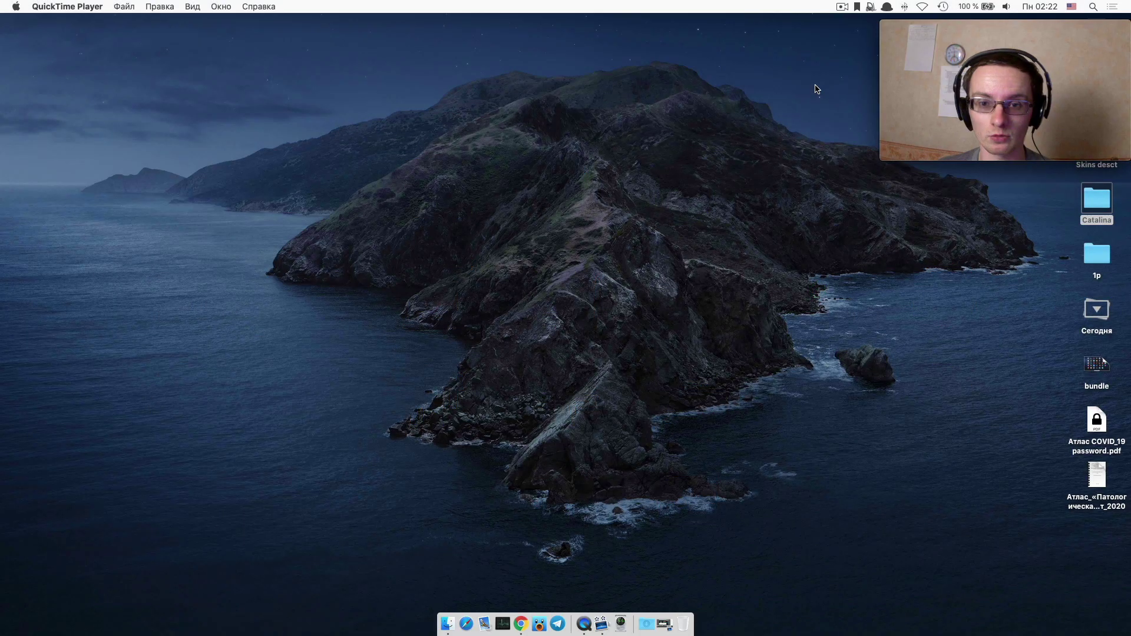
# Drop the lower atlas document onto the FilePane shelf, continuing the trial, and reposition the file-action panel.
pyautogui.moveTo(993, 54); pyautogui.dragTo(137, 64)
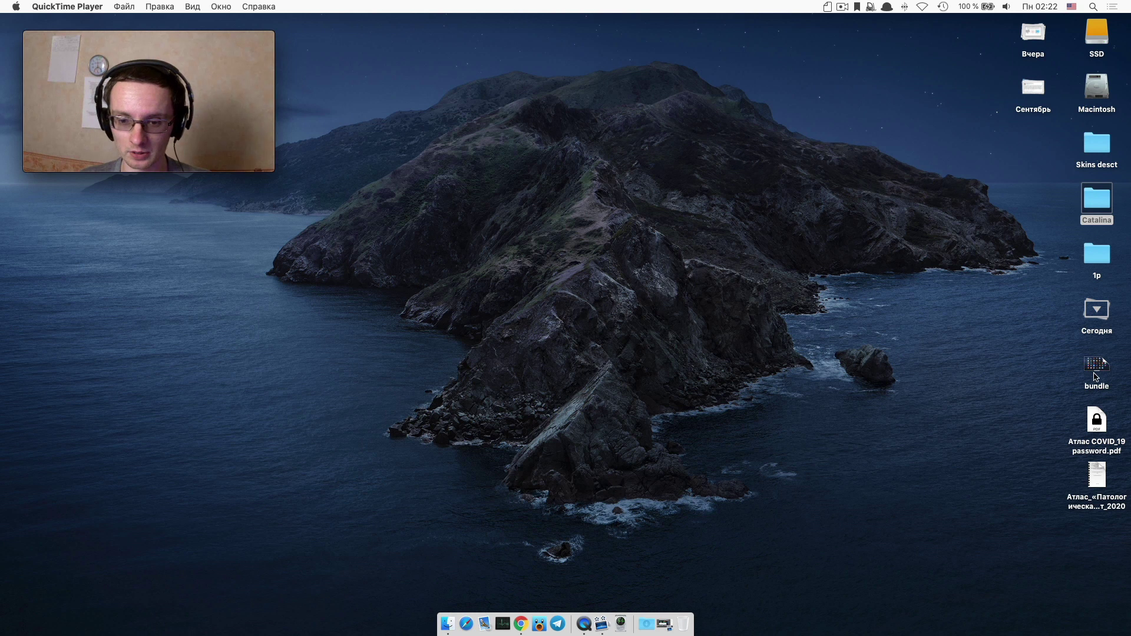
pyautogui.moveTo(1097, 473); pyautogui.dragTo(1030, 556)
pyautogui.click(494, 312)
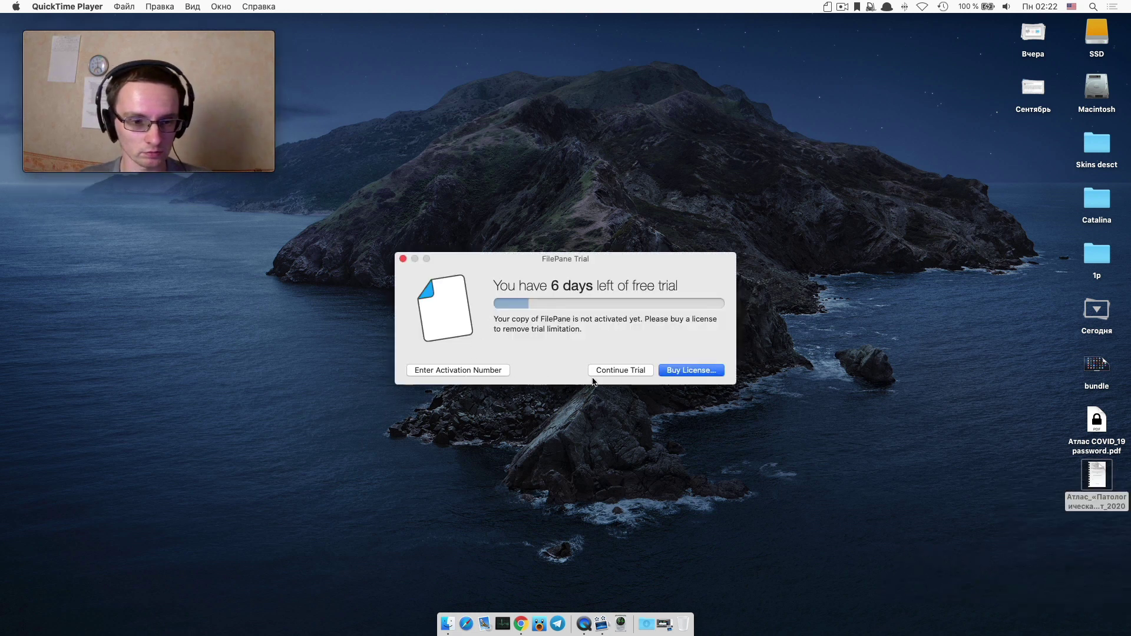
pyautogui.click(620, 370)
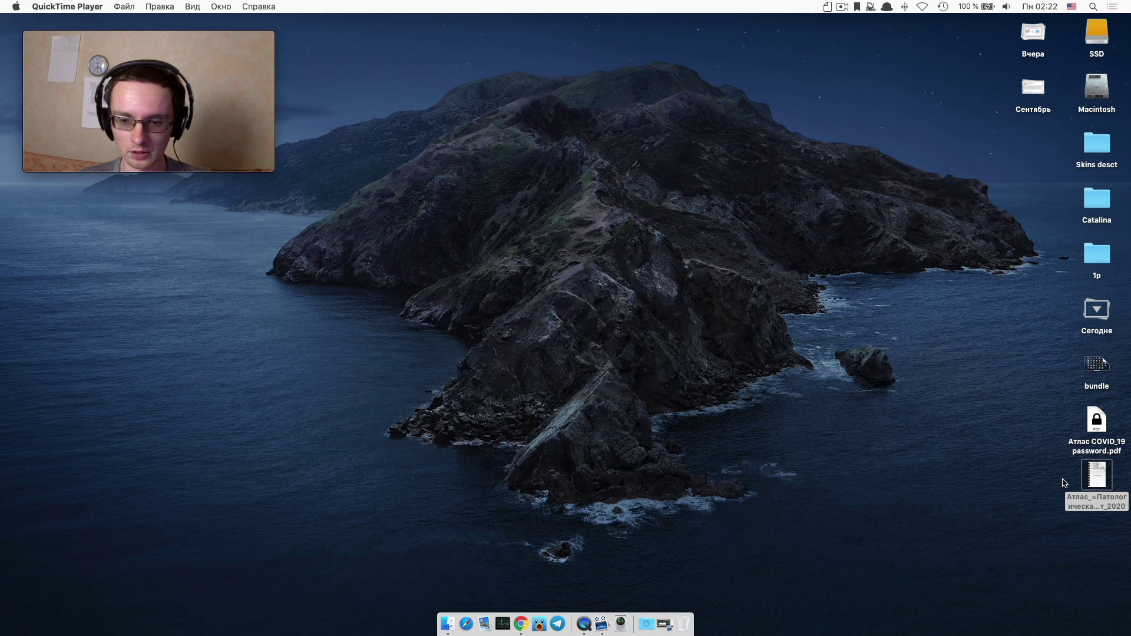
pyautogui.moveTo(1099, 476); pyautogui.dragTo(975, 498)
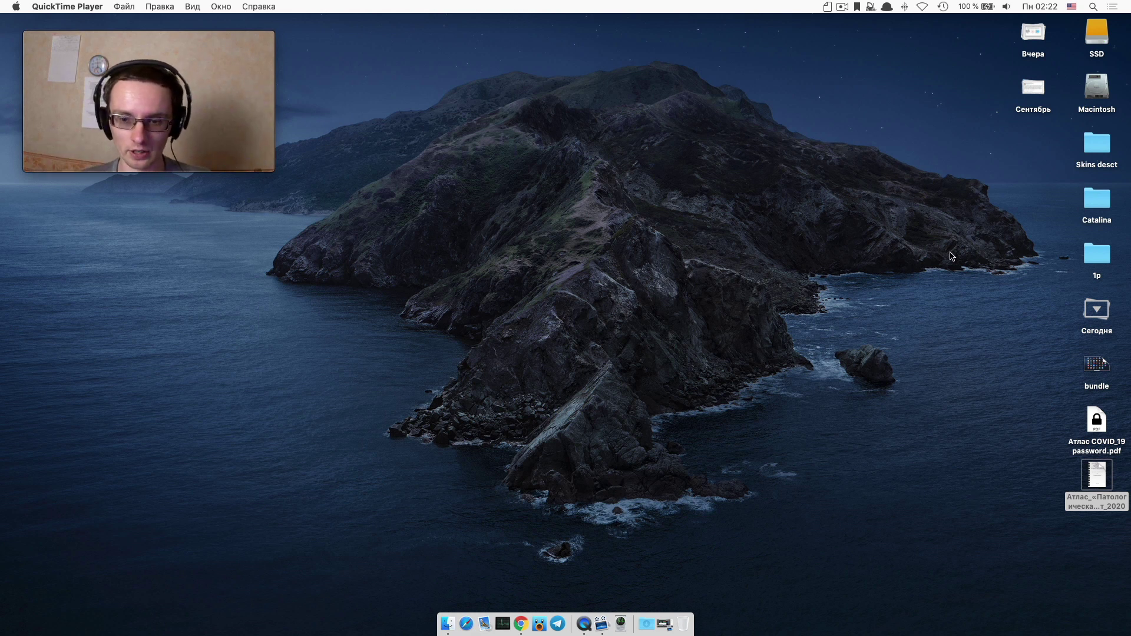
pyautogui.moveTo(1100, 475); pyautogui.dragTo(1069, 560)
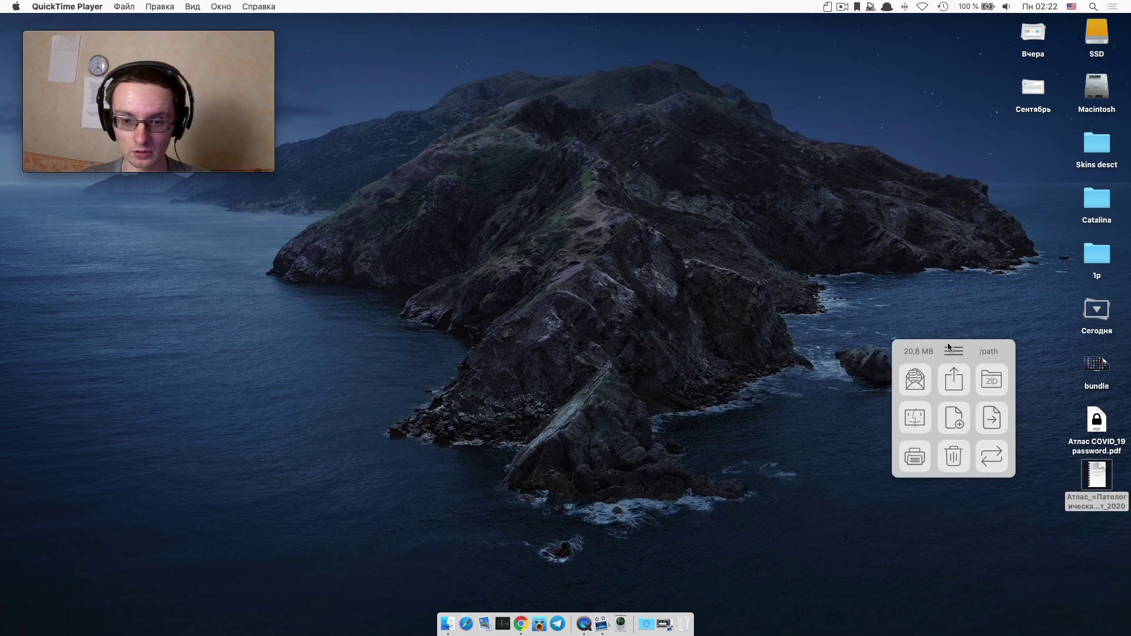
pyautogui.moveTo(960, 366); pyautogui.dragTo(851, 202)
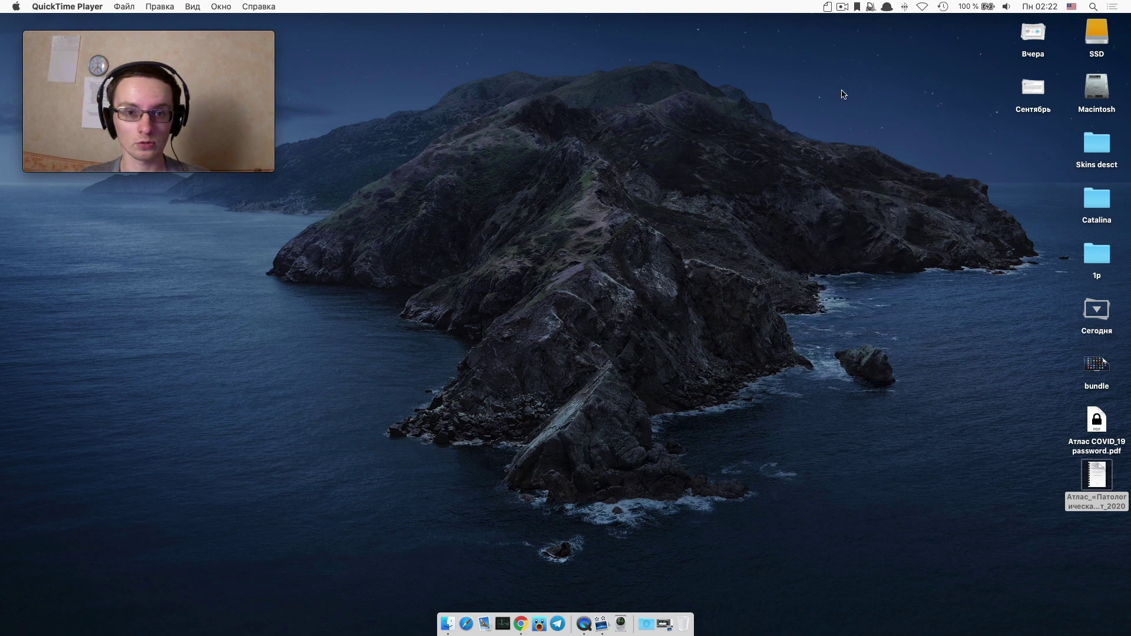
# Check FilePane's settings menu from its menu-bar panel, then launch Firetask.
pyautogui.click(828, 6)
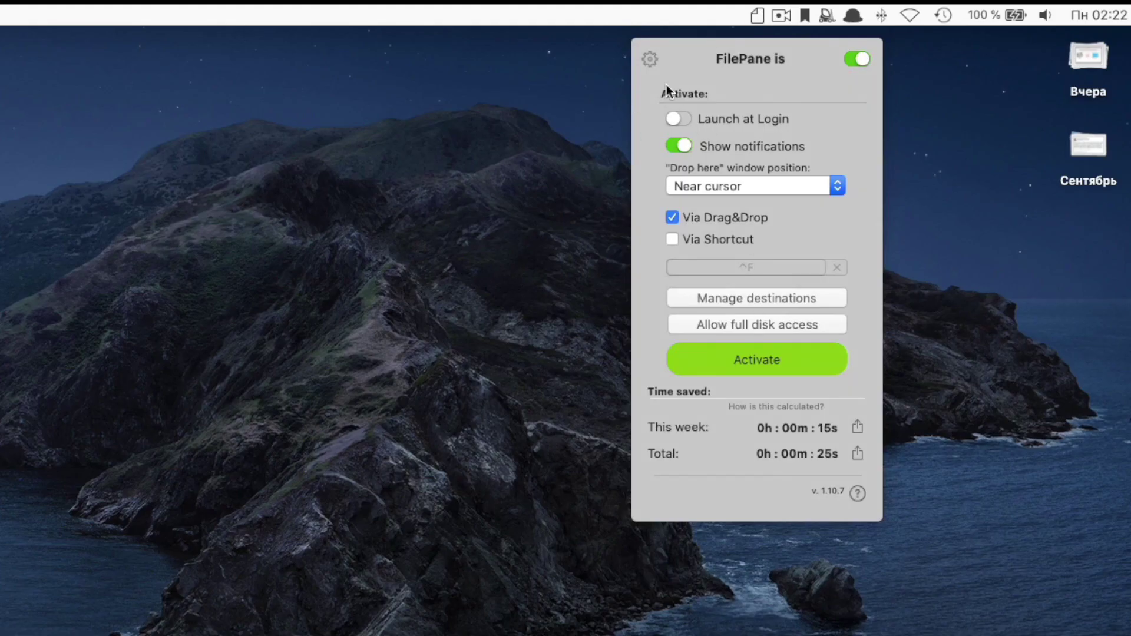
pyautogui.click(645, 53)
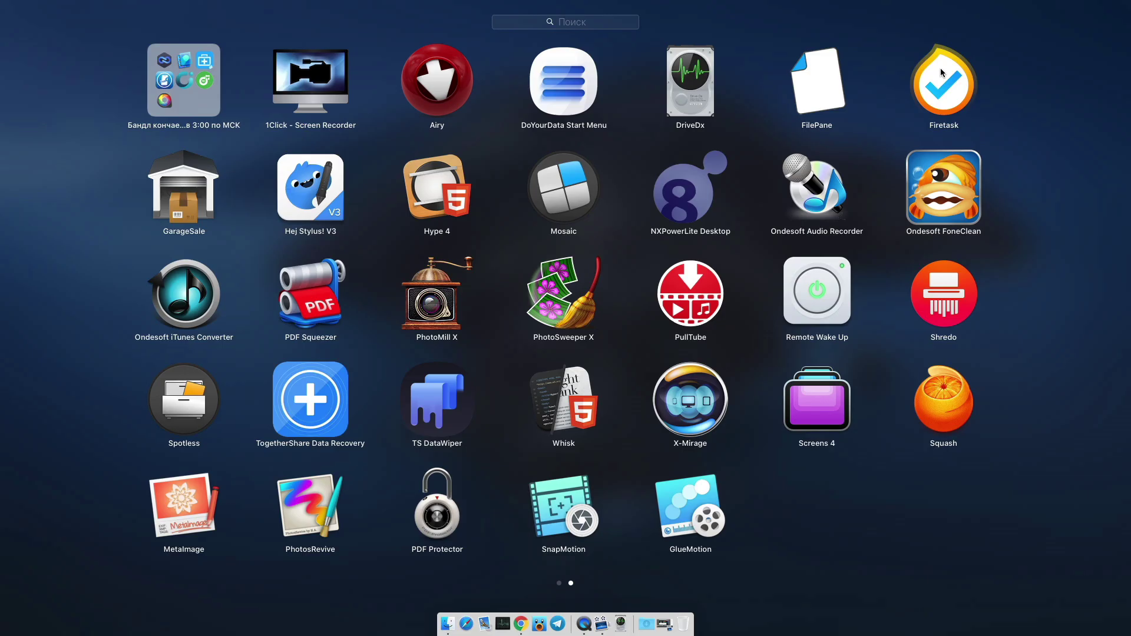
pyautogui.click(943, 82)
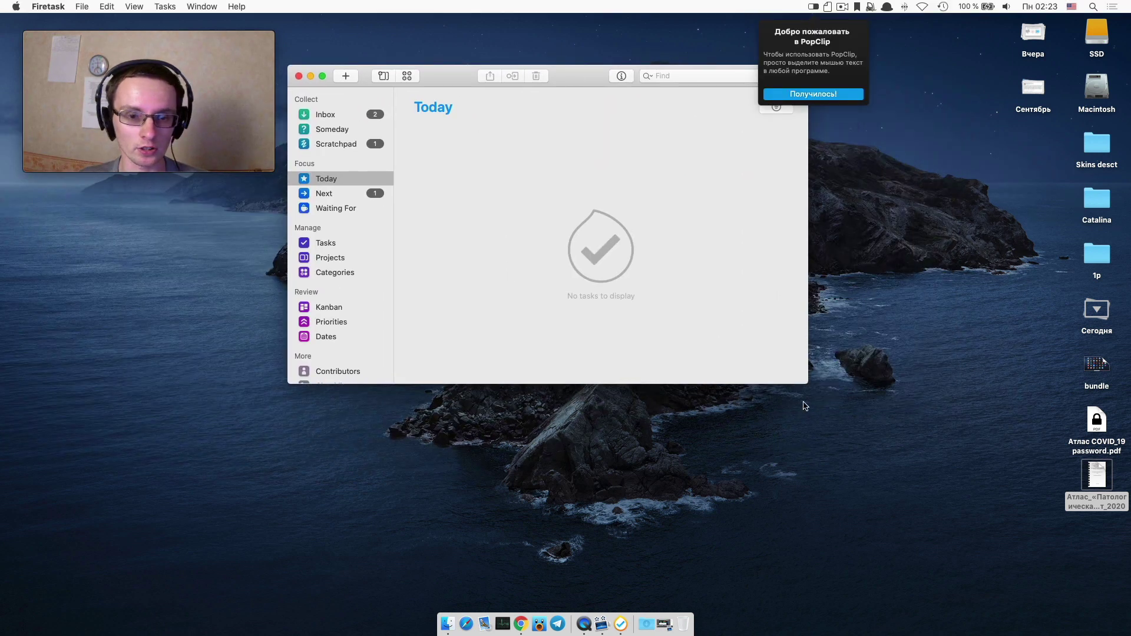
# Enlarge the Firetask window, acknowledge the PopClip welcome, and briefly browse Launchpad before closing it.
pyautogui.moveTo(805, 384); pyautogui.dragTo(1013, 566)
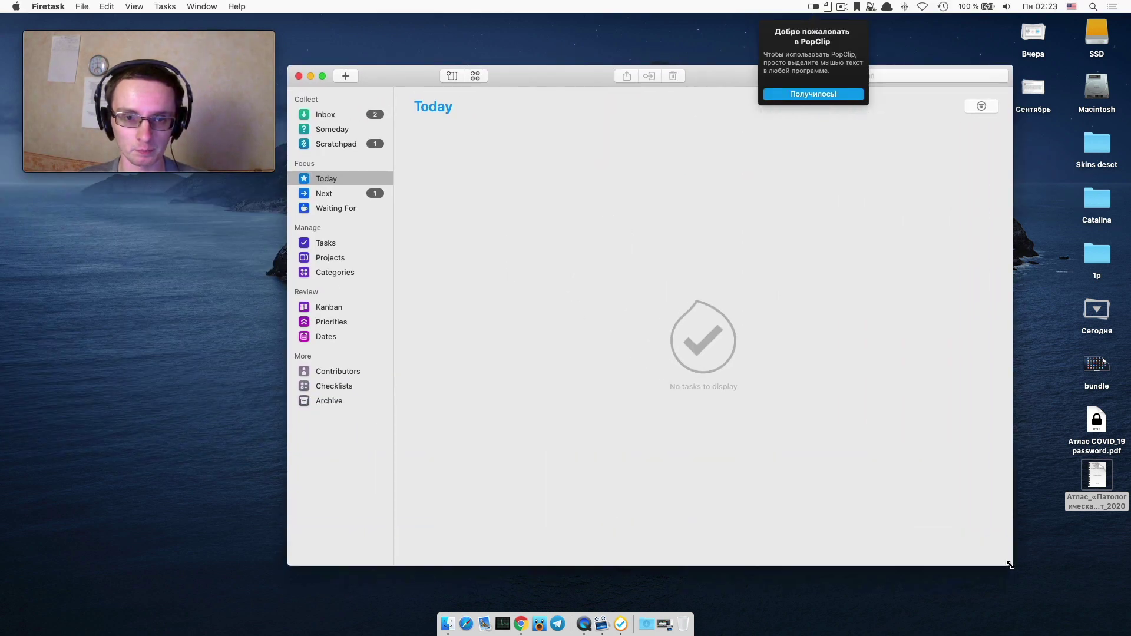
pyautogui.click(790, 95)
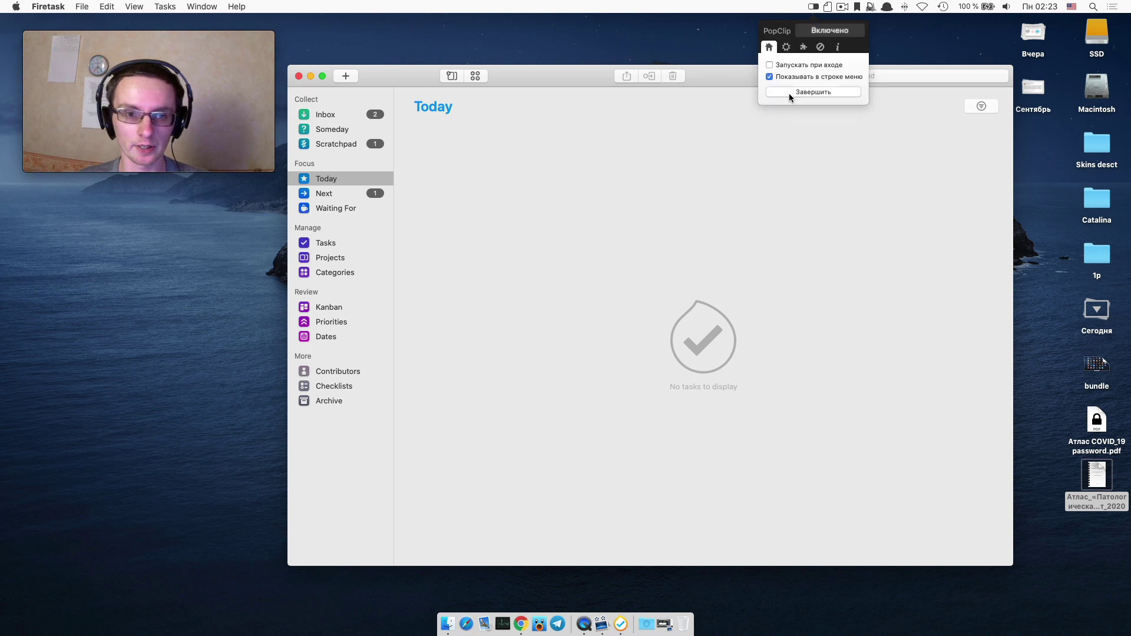
pyautogui.press('F4')
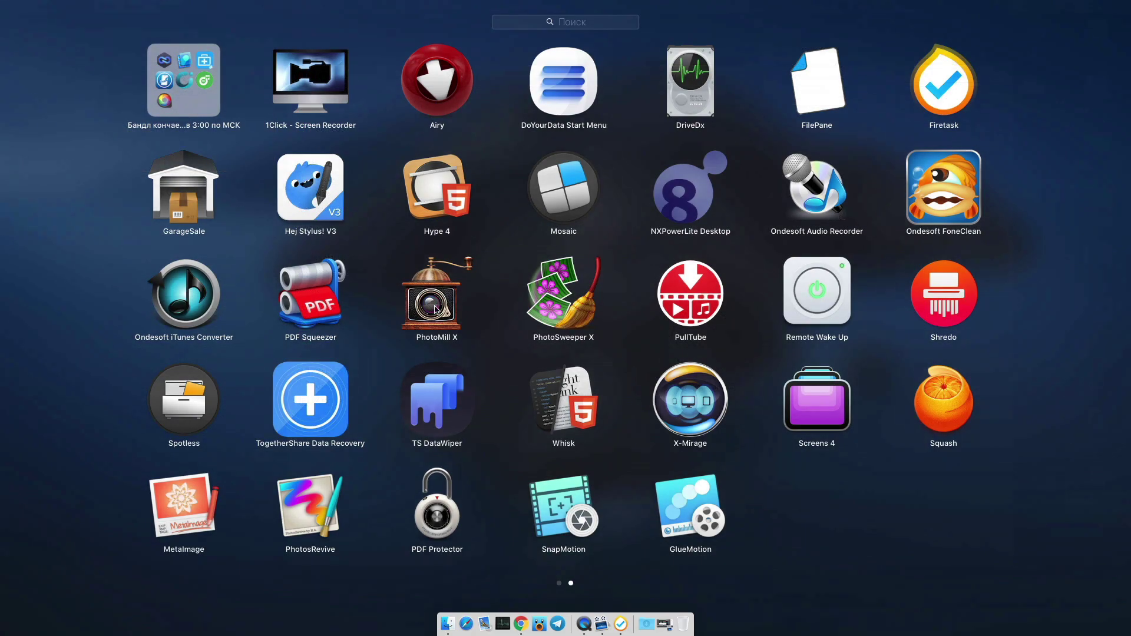
pyautogui.moveTo(252, 322); pyautogui.dragTo(554, 310)
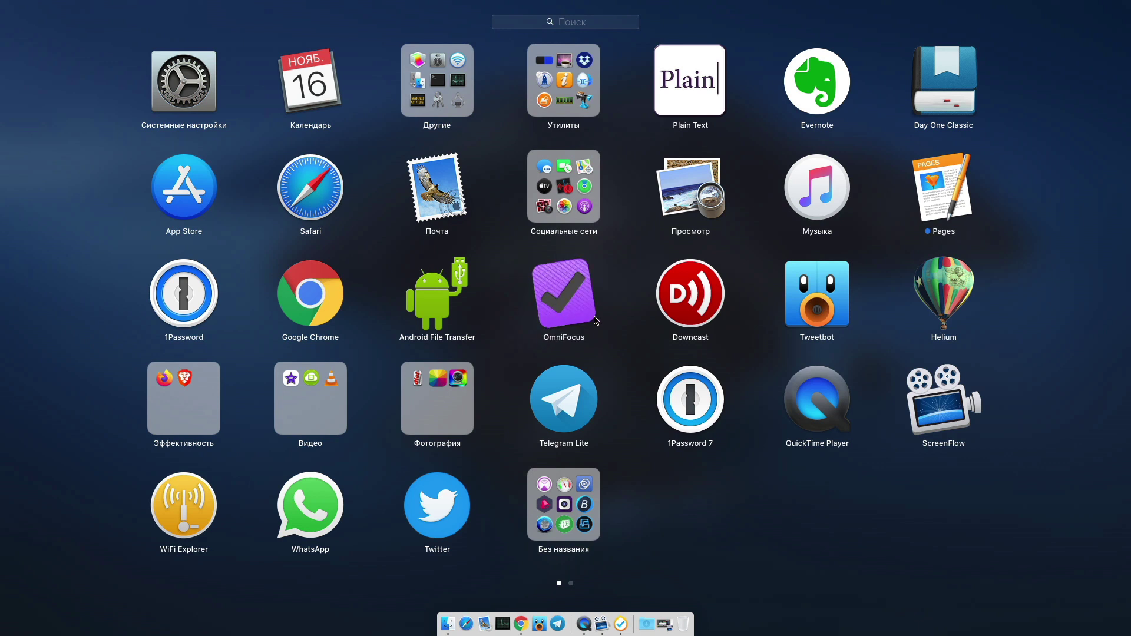
pyautogui.hscroll(3, 596, 320)
pyautogui.press('Escape')
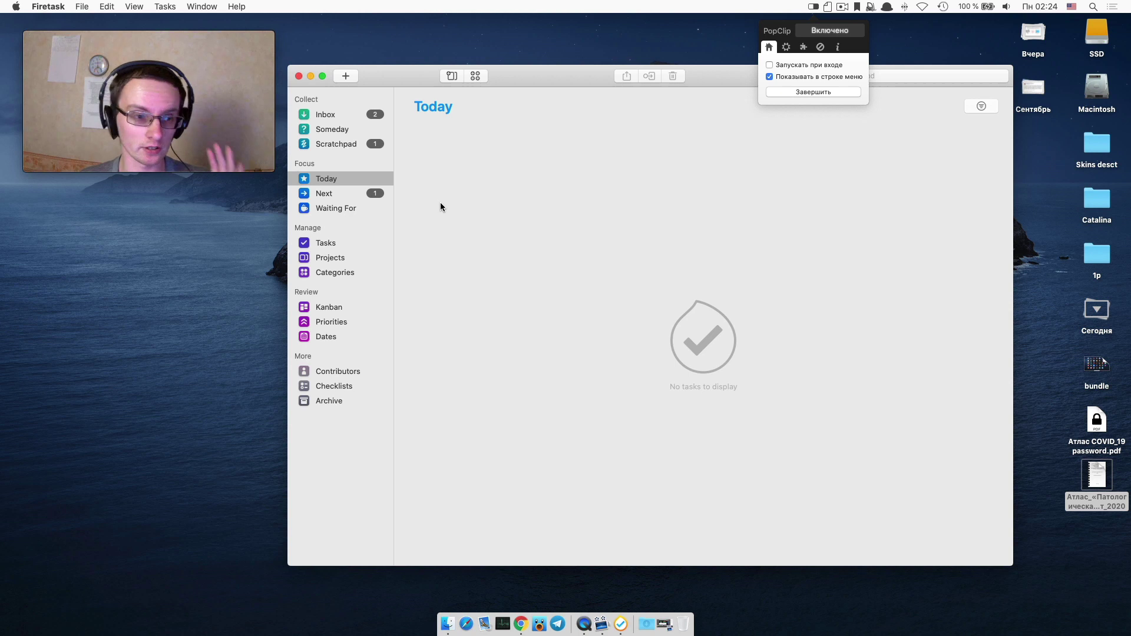
# Open Firetask preferences and view the Integrations, Syncing, Sidebar and Repository panes.
pyautogui.click(37, 5)
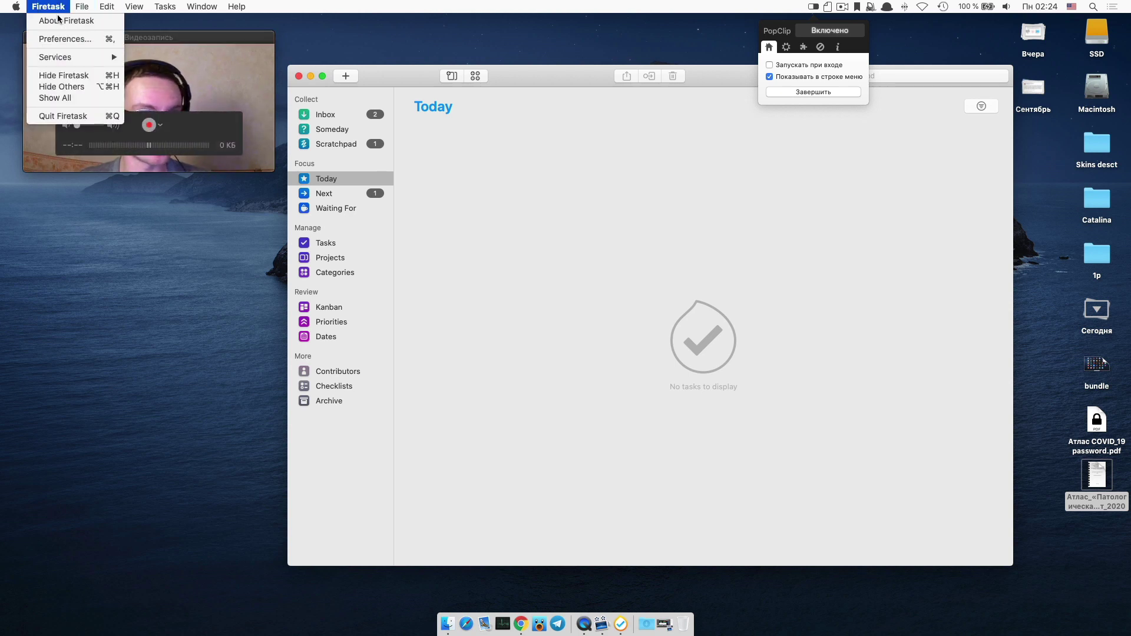
pyautogui.click(69, 40)
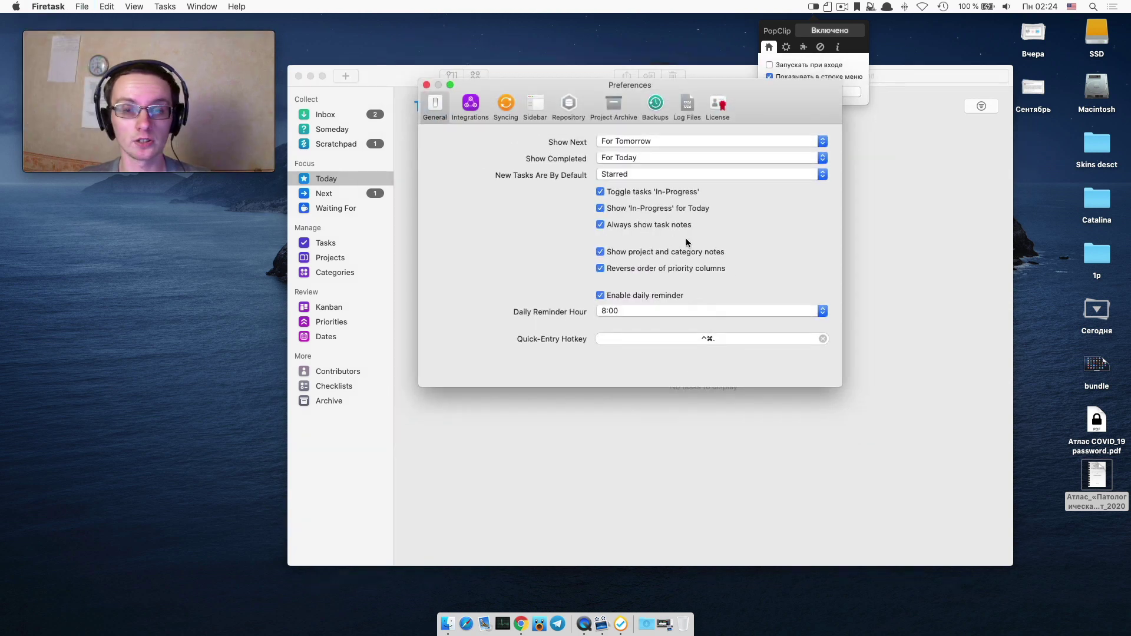
pyautogui.click(483, 108)
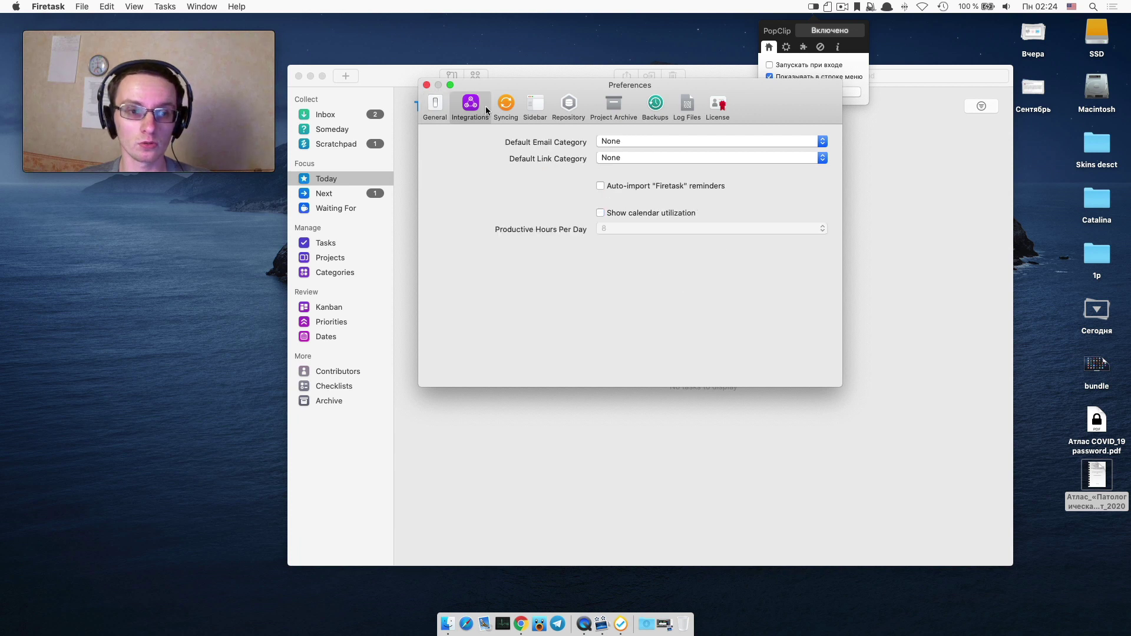
pyautogui.click(505, 105)
pyautogui.click(535, 105)
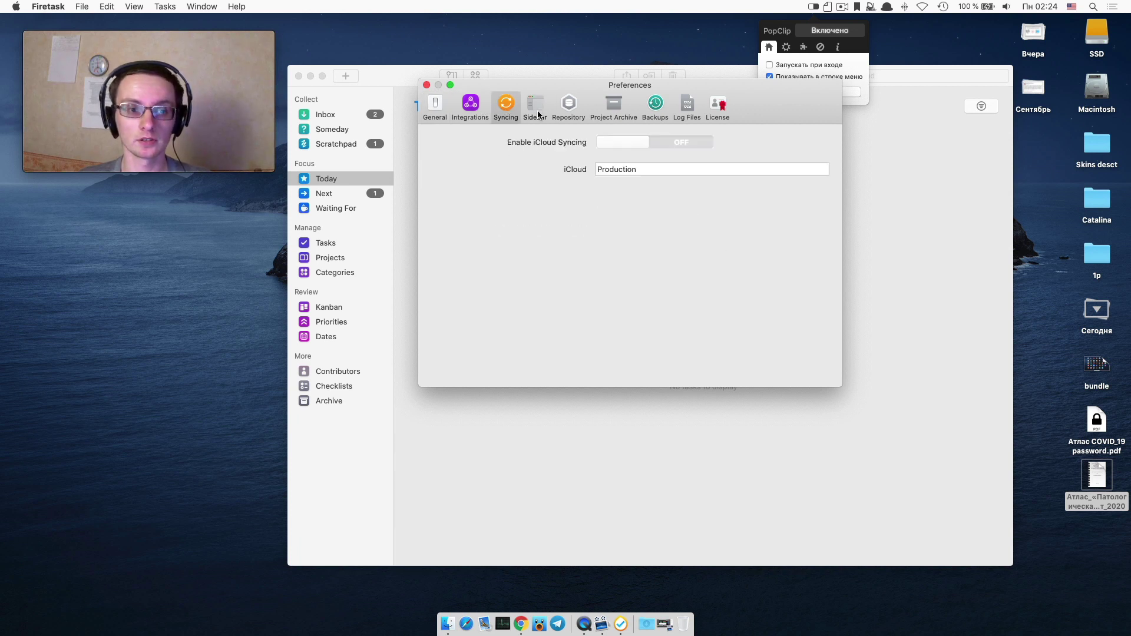
pyautogui.click(569, 111)
# View the Project Archive, Backups, Log Files and License panes, then close preferences.
pyautogui.click(604, 108)
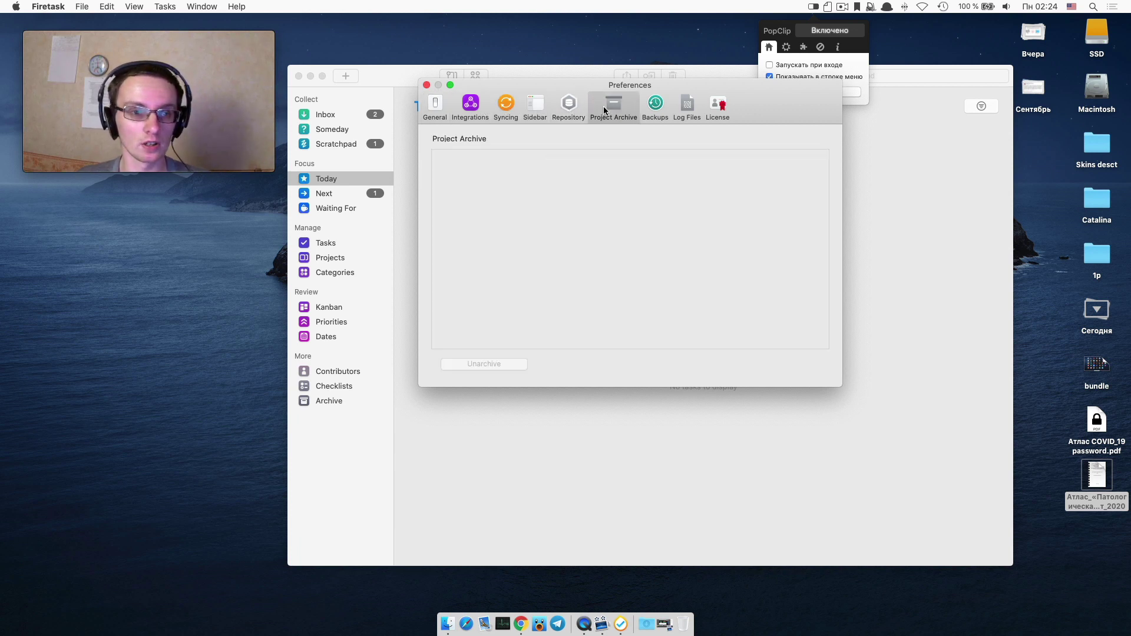
pyautogui.click(655, 107)
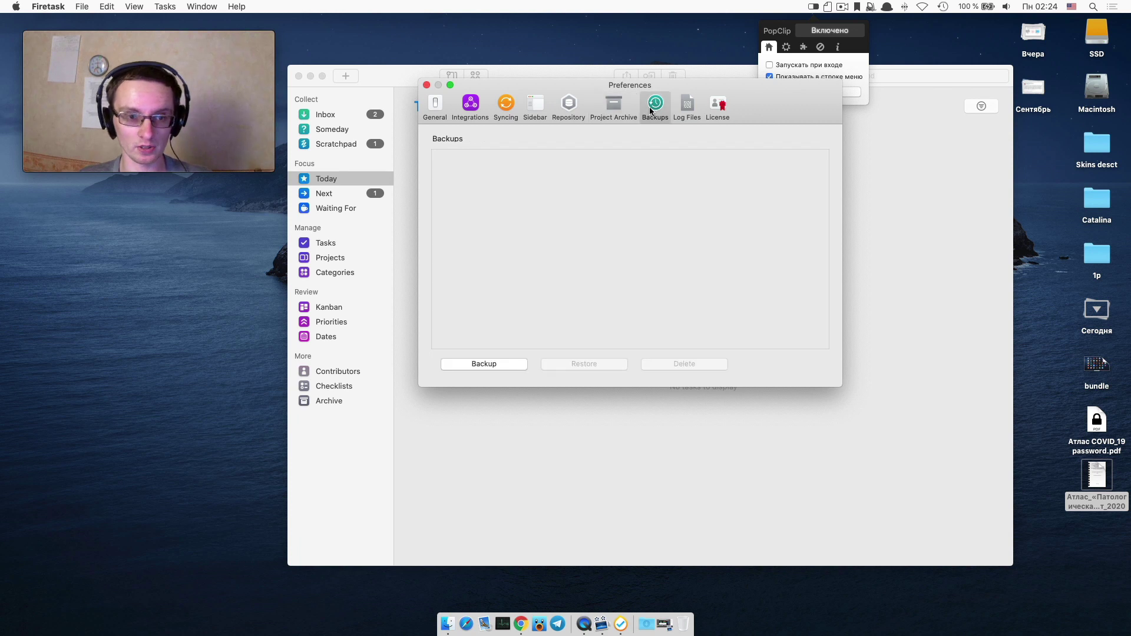
pyautogui.click(685, 109)
pyautogui.click(718, 106)
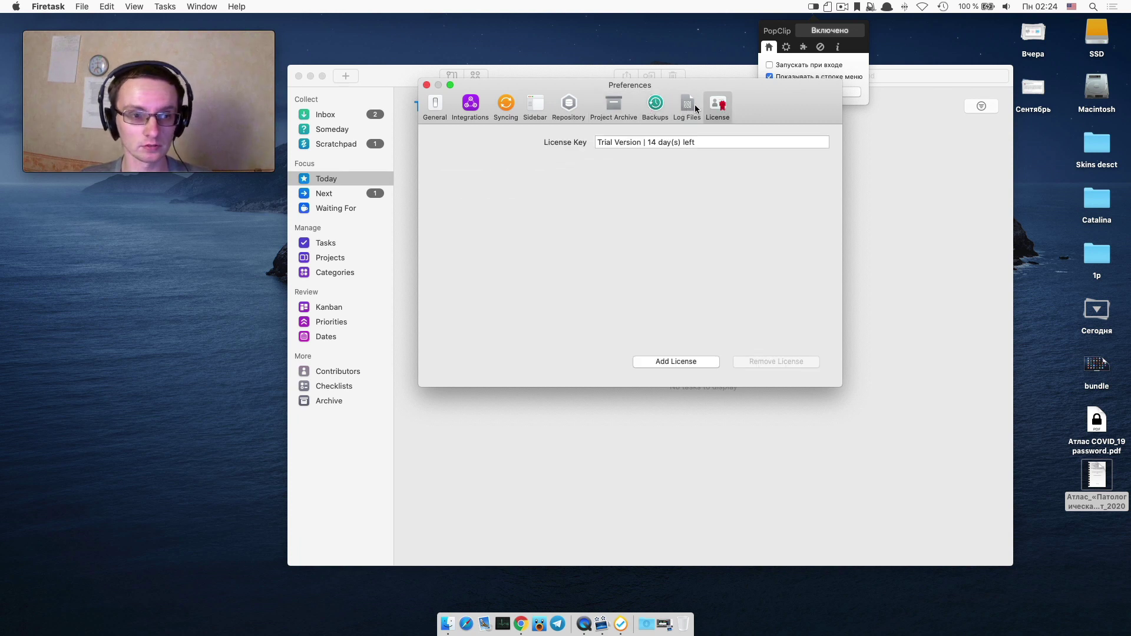
pyautogui.click(427, 84)
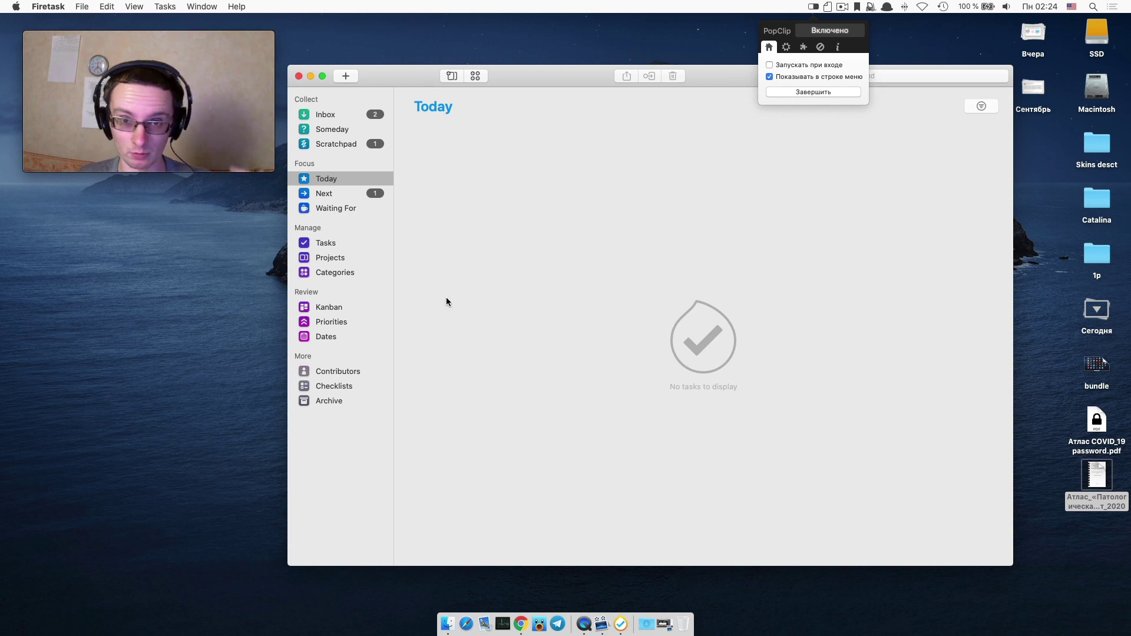
# Look through Firetask's Inbox, Someday and Scratchpad lists.
pyautogui.click(330, 114)
pyautogui.click(333, 129)
pyautogui.click(344, 144)
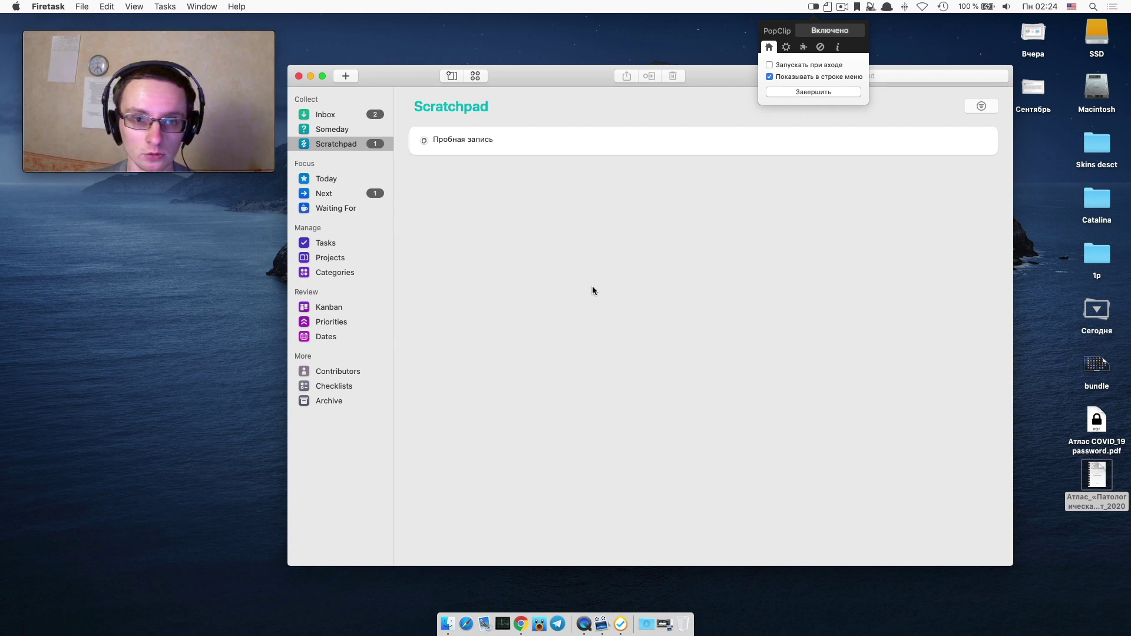
# Launch GarageSale from Launchpad and decline its check for new versions at launch.
pyautogui.press('F4')
pyautogui.click(170, 178)
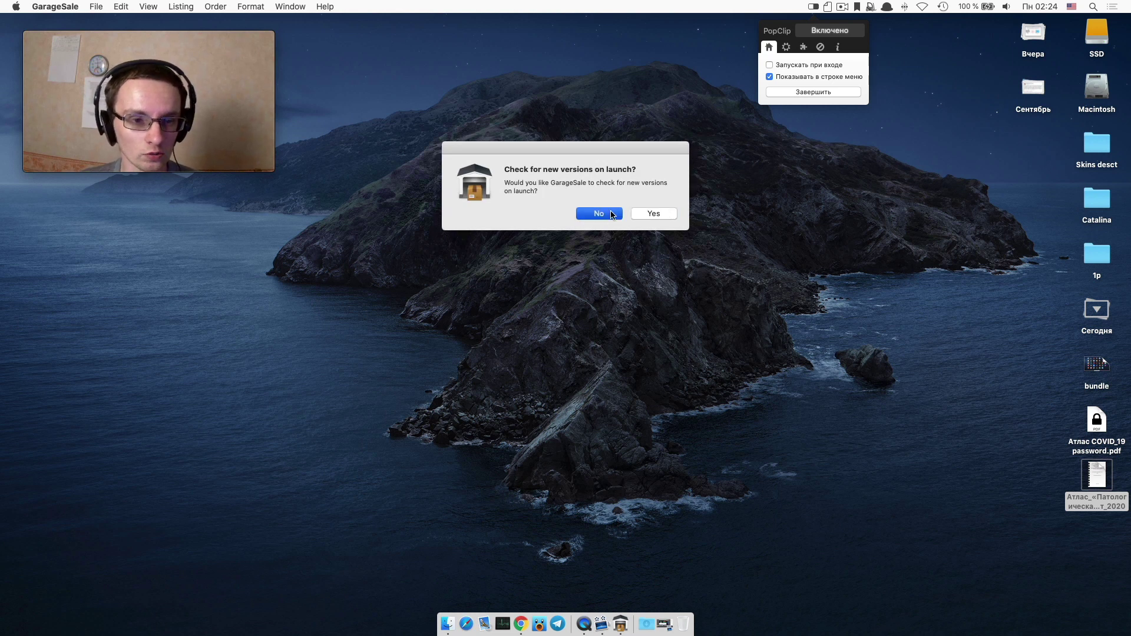
pyautogui.click(612, 214)
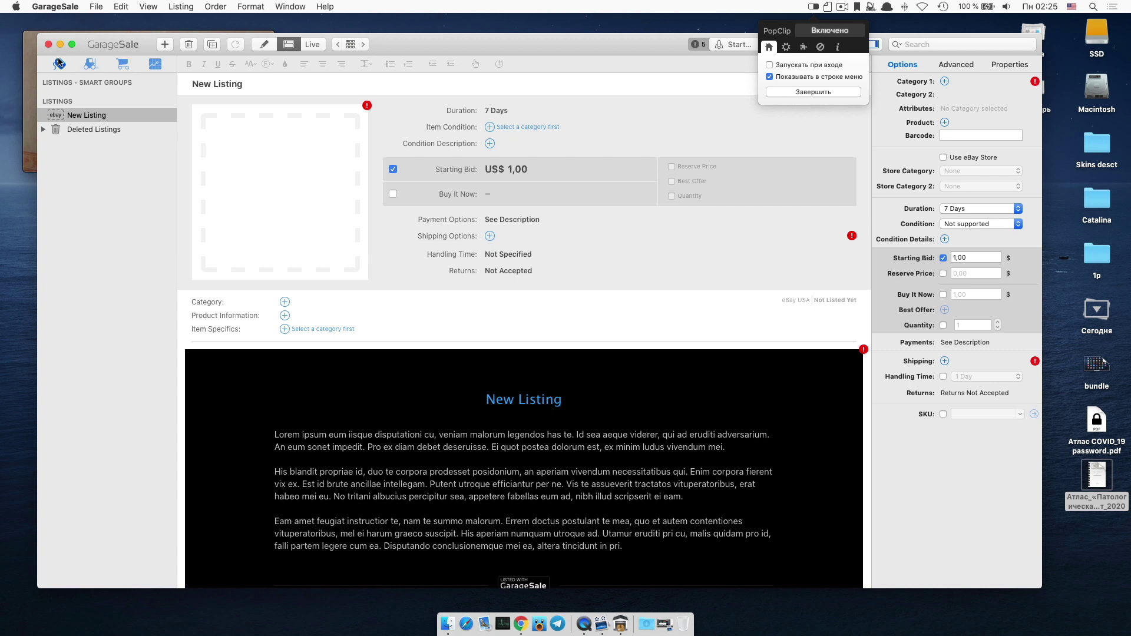
# Show the New Listing's Advanced settings and then its design Properties in the inspector.
pyautogui.scroll(-3, 293, 231)
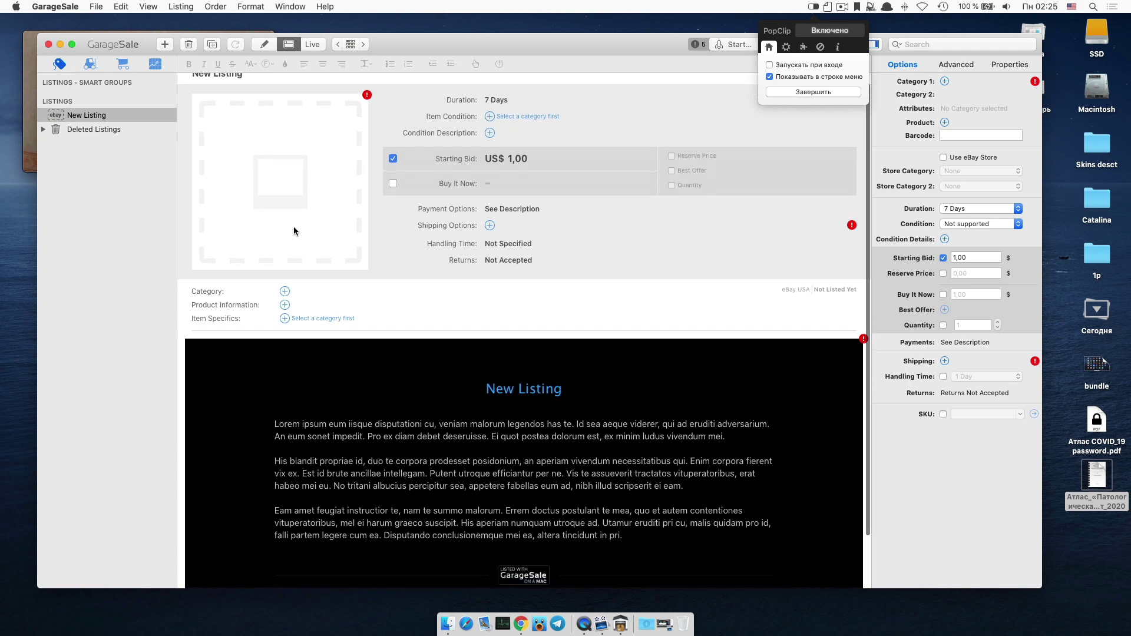
pyautogui.scroll(3, 294, 227)
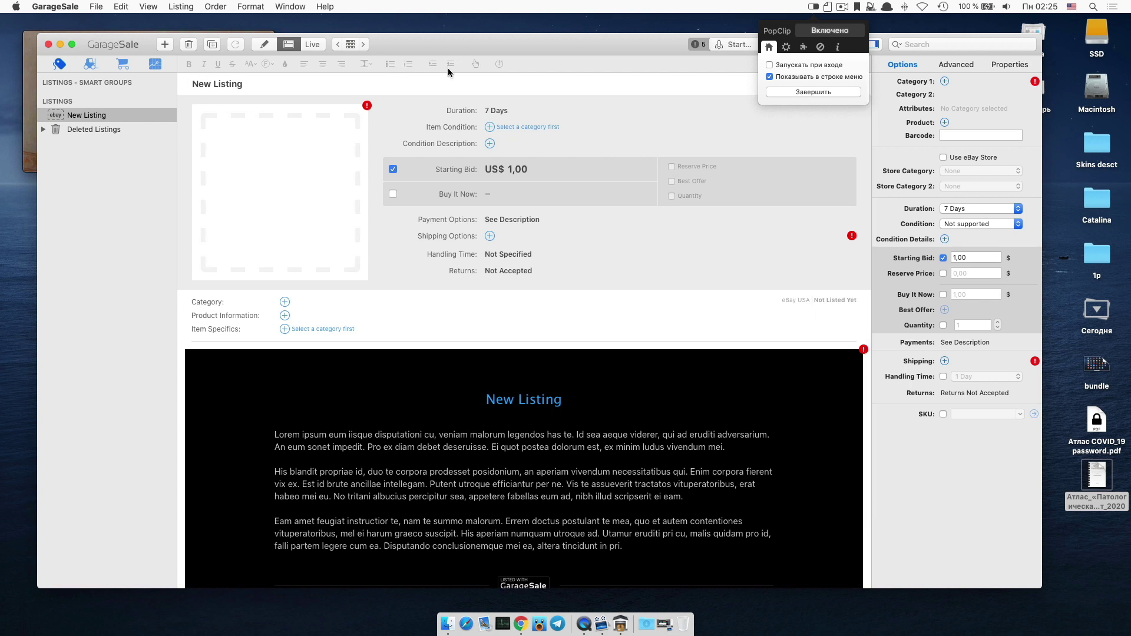
pyautogui.click(959, 65)
pyautogui.click(1011, 65)
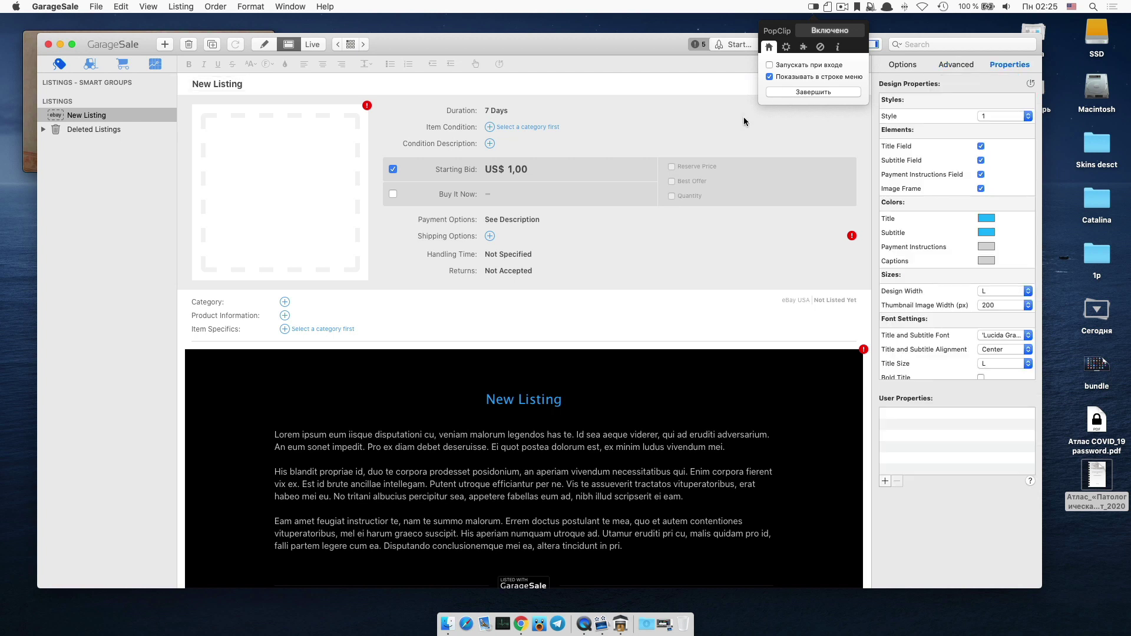
# Open GarageSale's Preferences from the GarageSale app menu.
pyautogui.scroll(-3, 435, 355)
pyautogui.scroll(3, 434, 355)
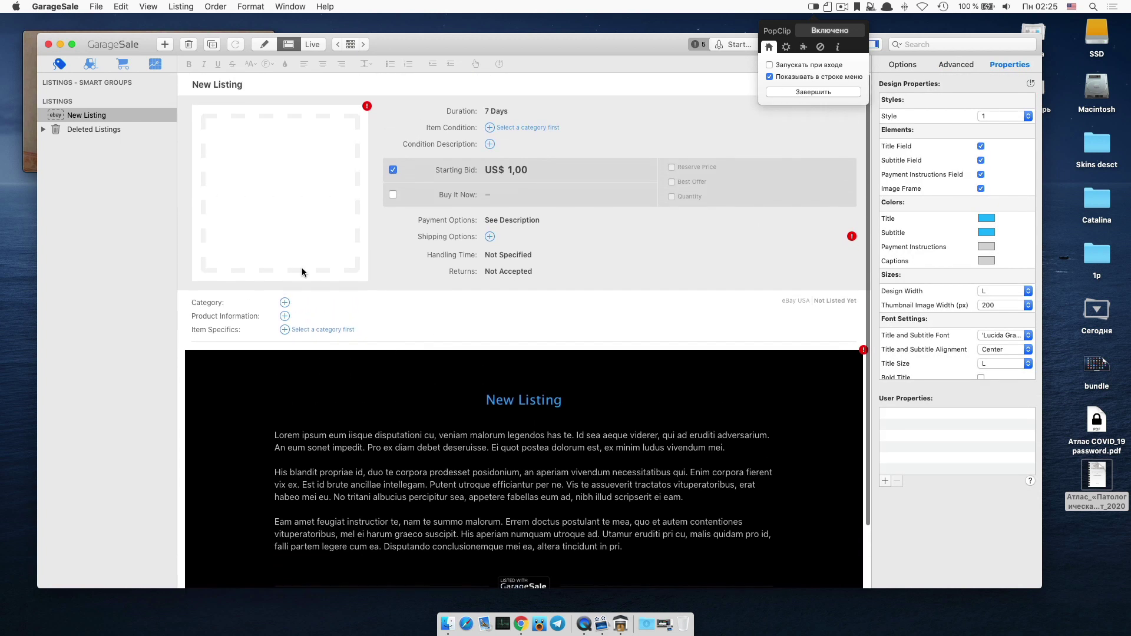
pyautogui.click(75, 6)
pyautogui.click(73, 47)
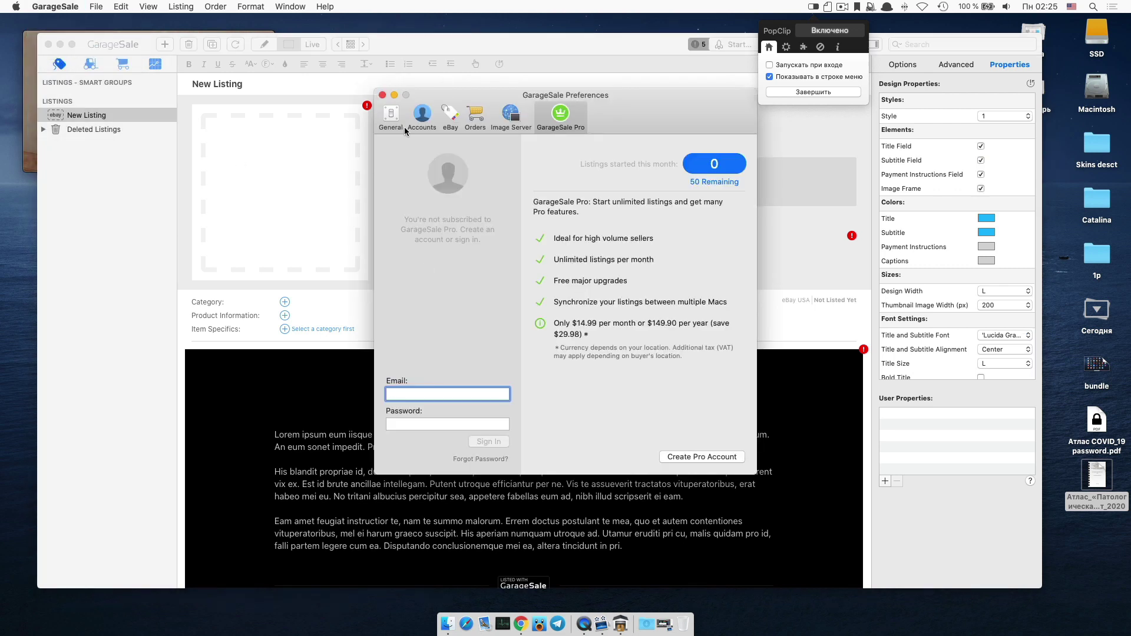
# Browse the General, Accounts, eBay, Orders, Image Server and GarageSale Pro preference sections.
pyautogui.click(406, 117)
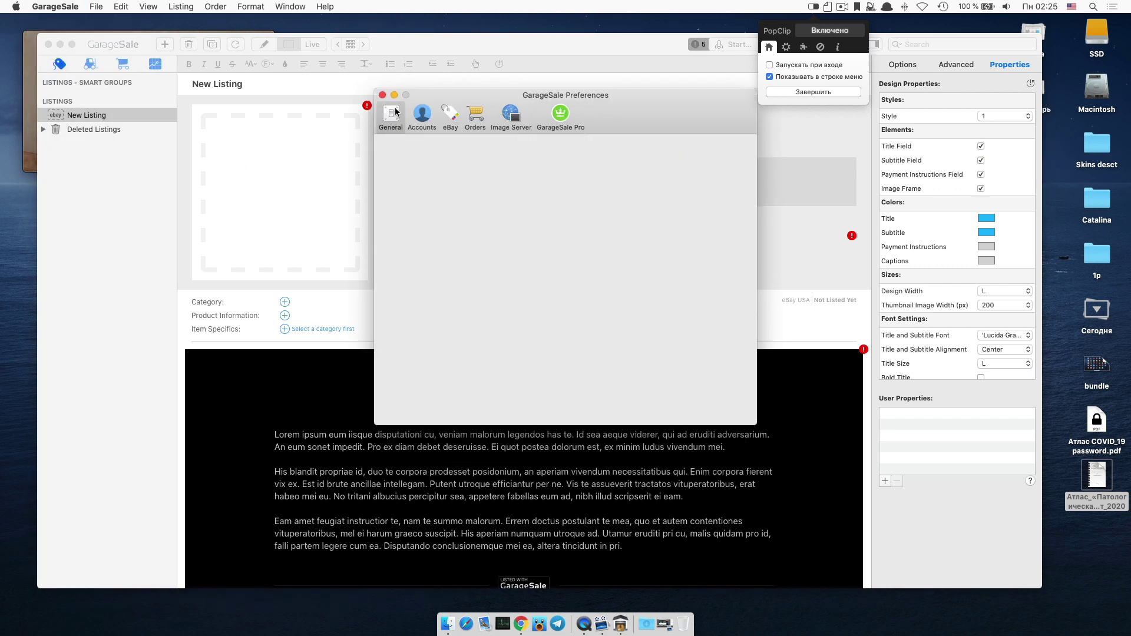
pyautogui.click(433, 118)
pyautogui.click(450, 115)
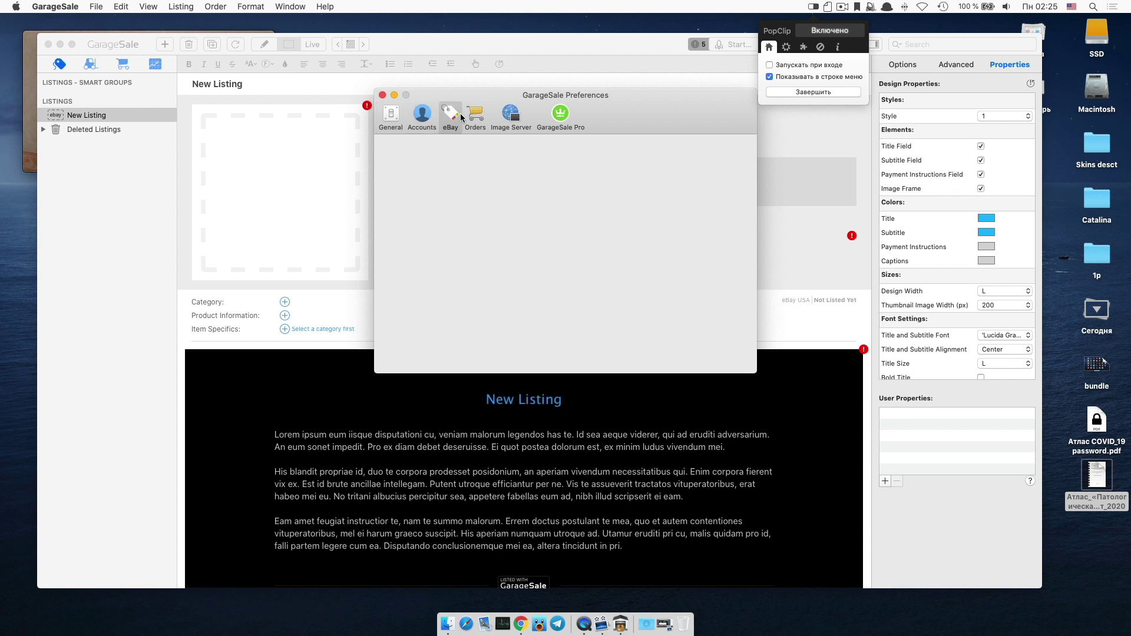
pyautogui.click(479, 118)
pyautogui.click(511, 118)
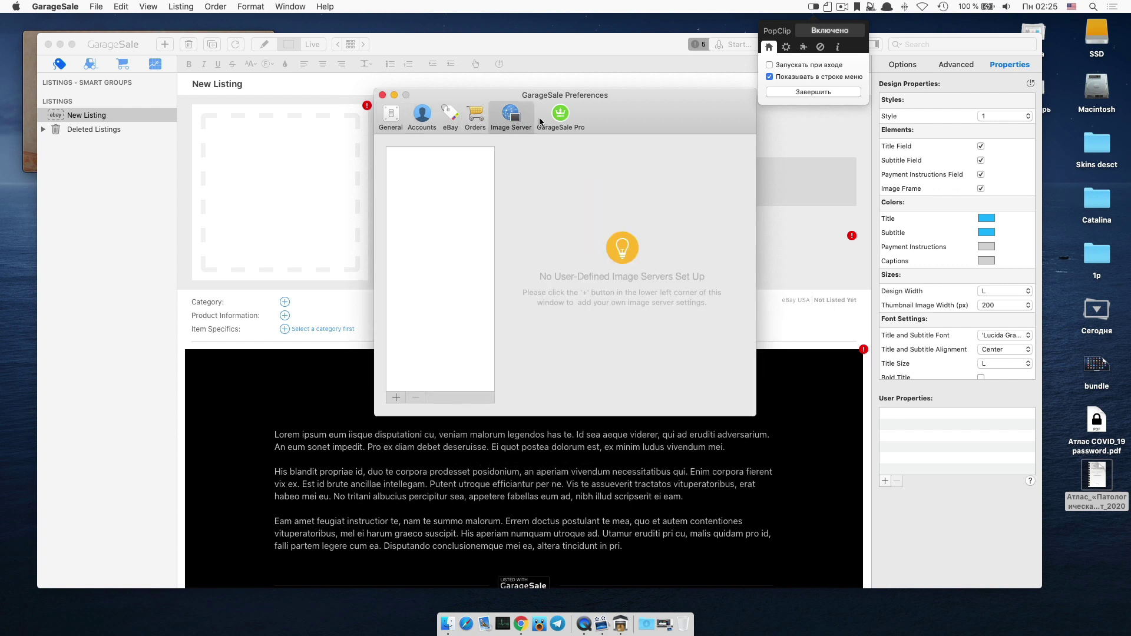
pyautogui.click(540, 121)
pyautogui.click(504, 121)
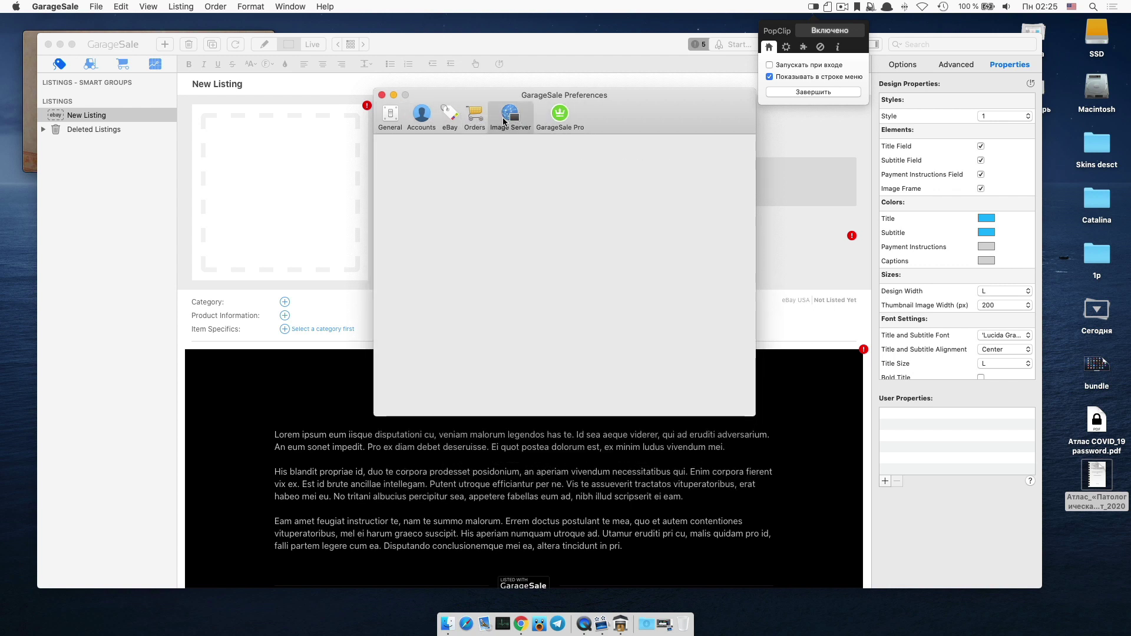
pyautogui.click(475, 118)
# Review the eBay new-listing defaults, image upload and advanced options, then close Preferences.
pyautogui.click(443, 120)
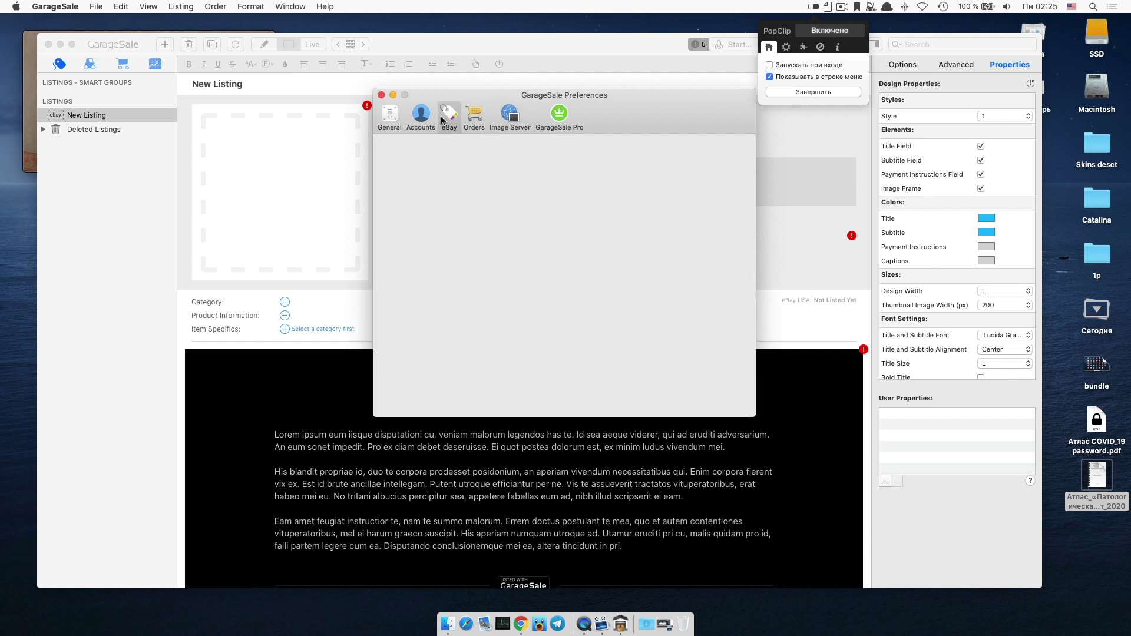
pyautogui.click(564, 151)
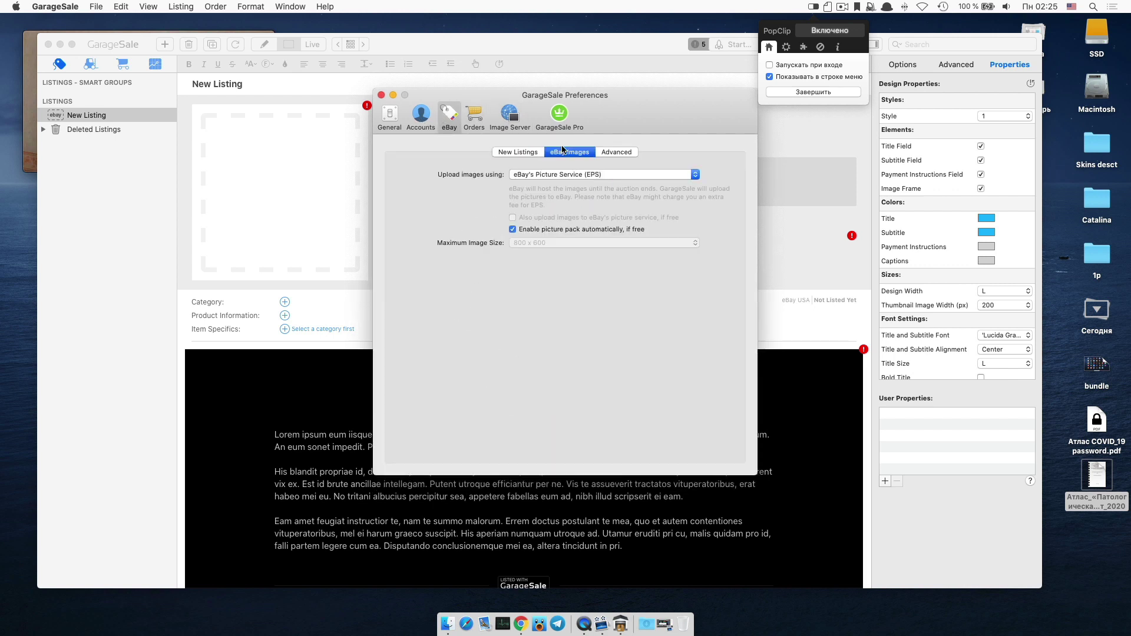
pyautogui.click(619, 155)
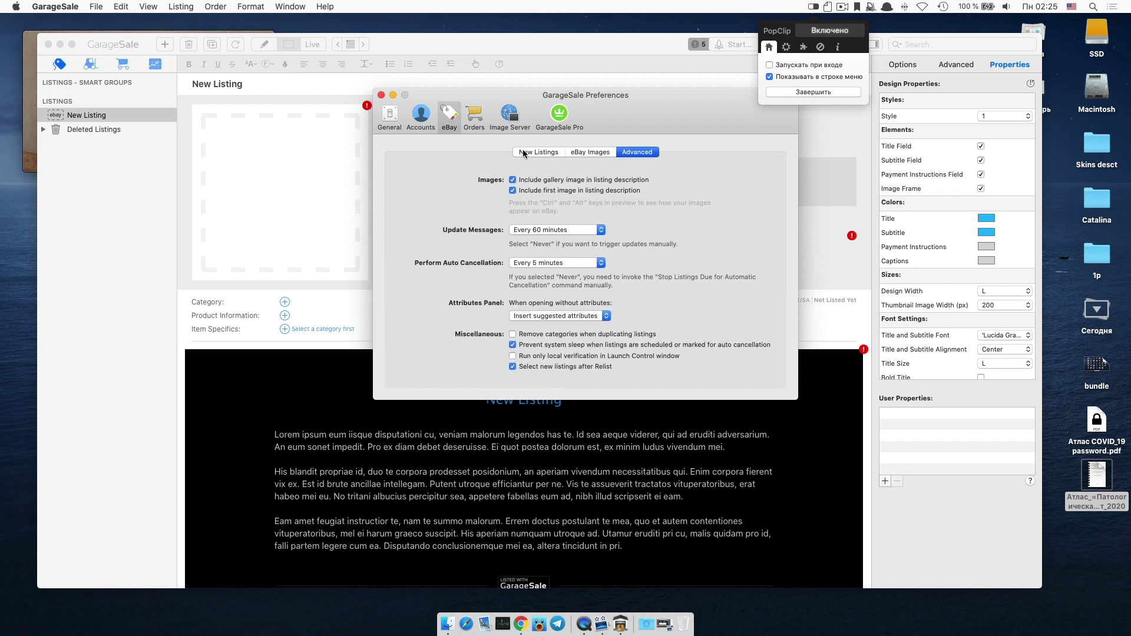
pyautogui.click(534, 155)
pyautogui.click(419, 120)
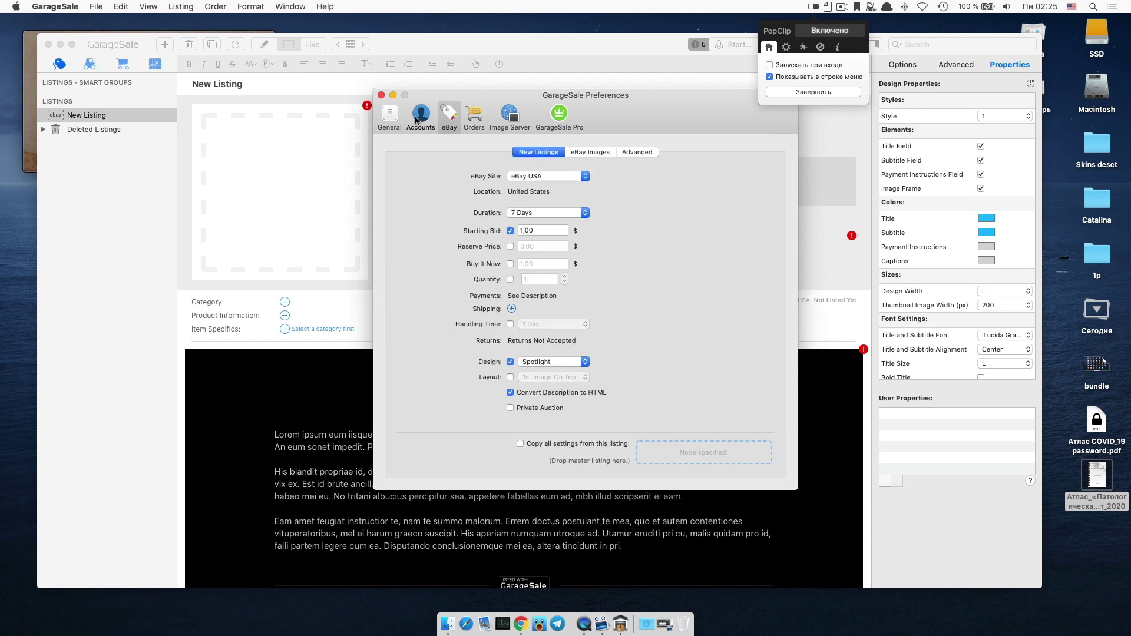
pyautogui.click(403, 96)
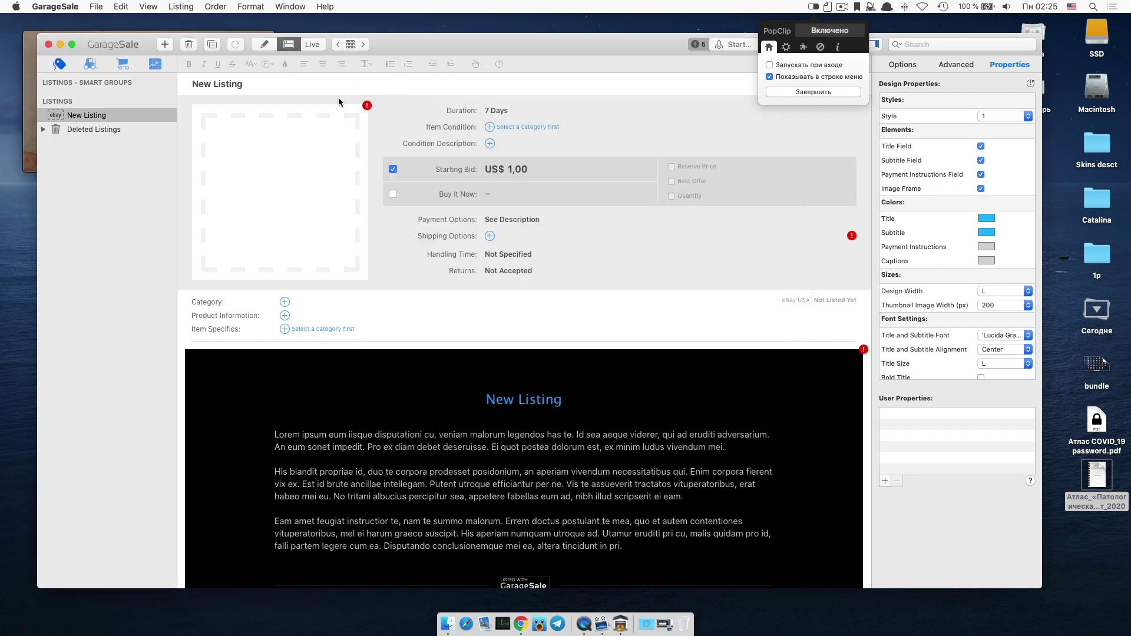
# Launch Hej Stylus, continue its trial, switch the stylus helper on and show the gesture sliders.
pyautogui.press('F4')
pyautogui.click(311, 182)
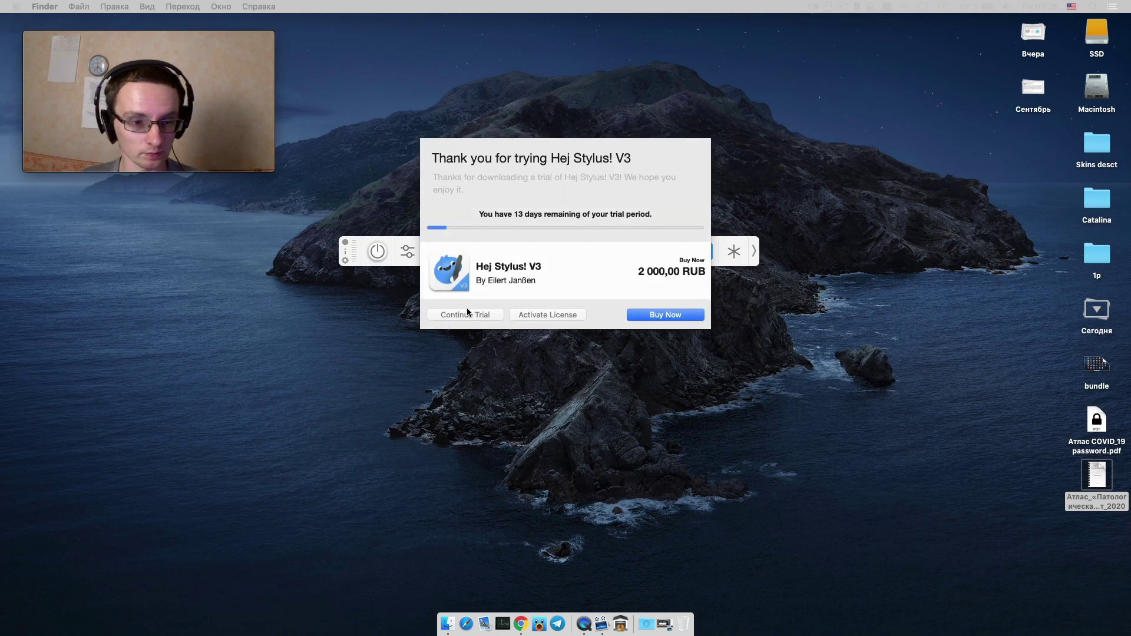
pyautogui.click(468, 313)
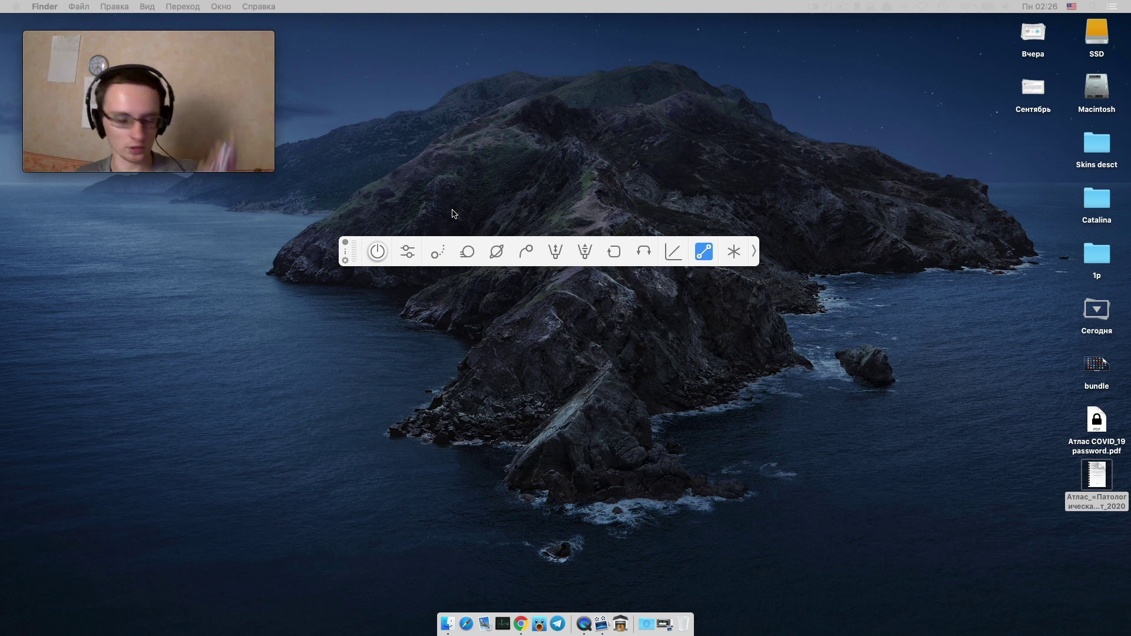
pyautogui.click(375, 254)
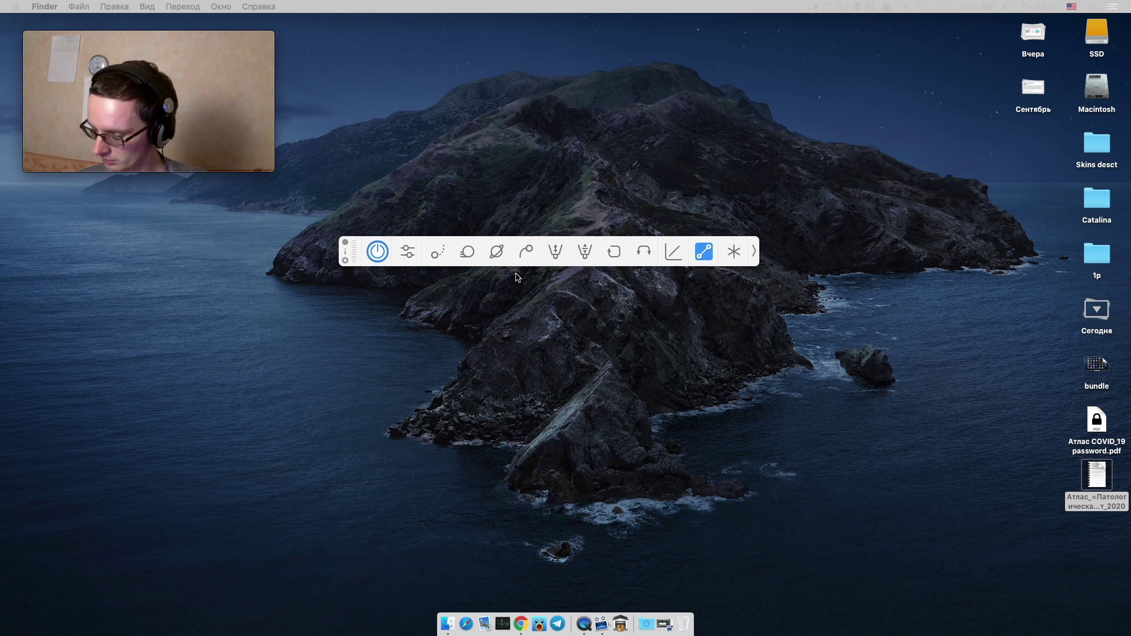
pyautogui.click(526, 254)
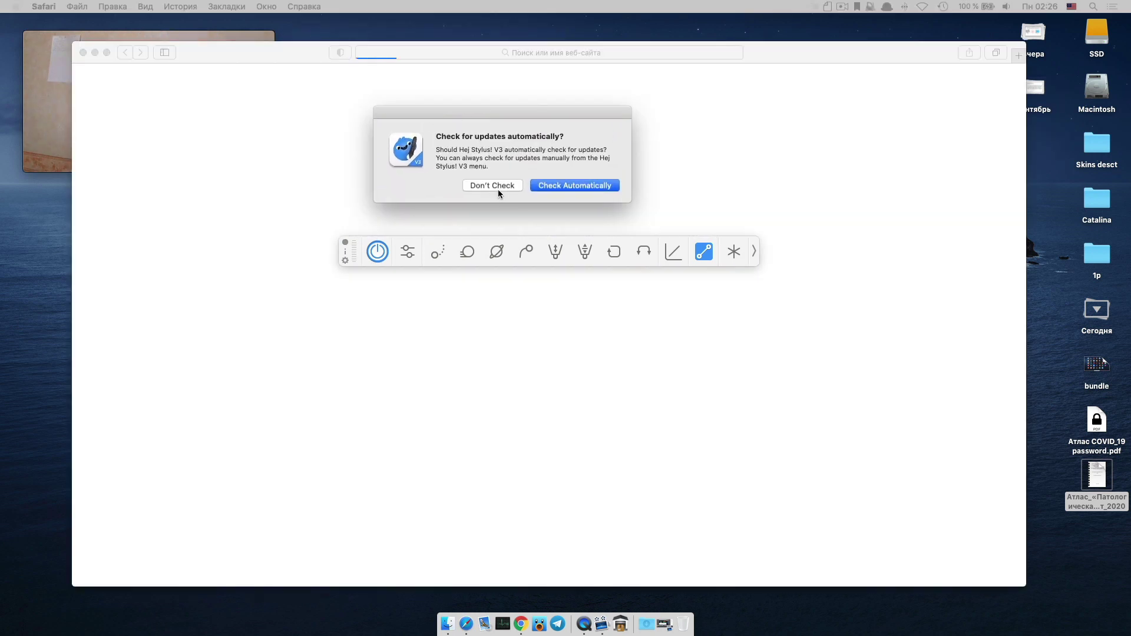
# Decline Hej Stylus update checks, draw a straight guide line, and close the Safari user-guide window.
pyautogui.click(489, 186)
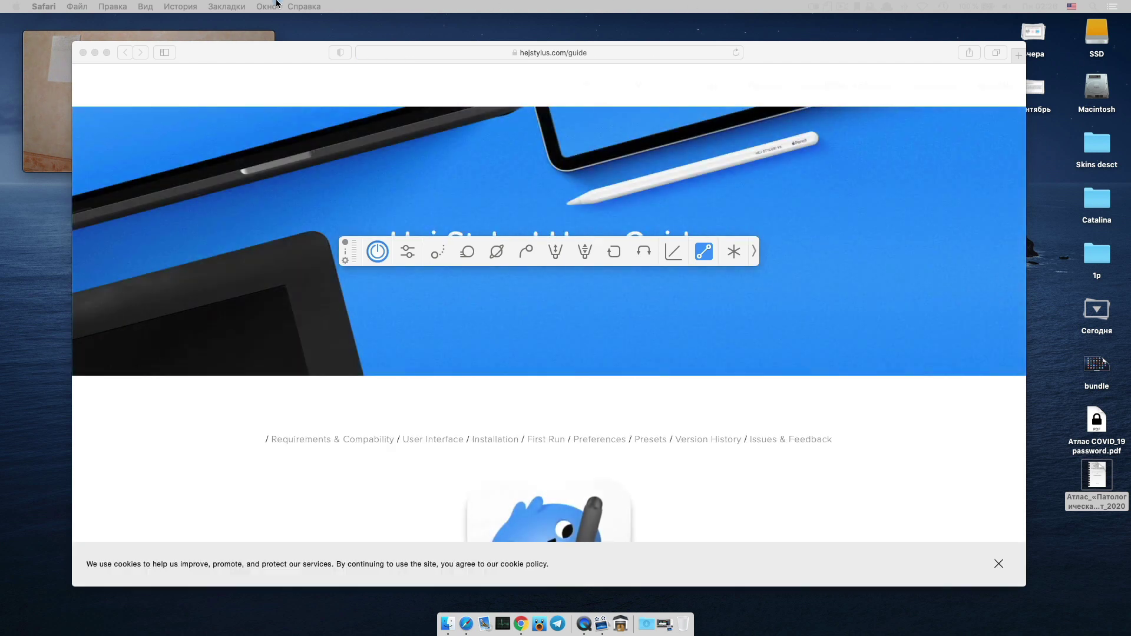
pyautogui.click(219, 134)
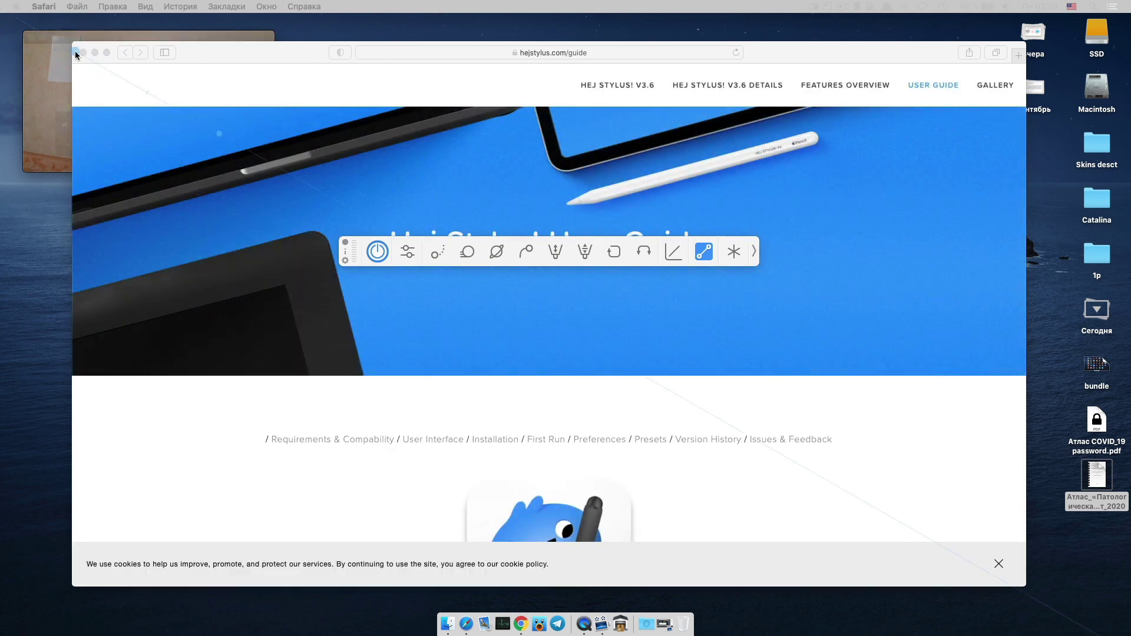
pyautogui.click(262, 171)
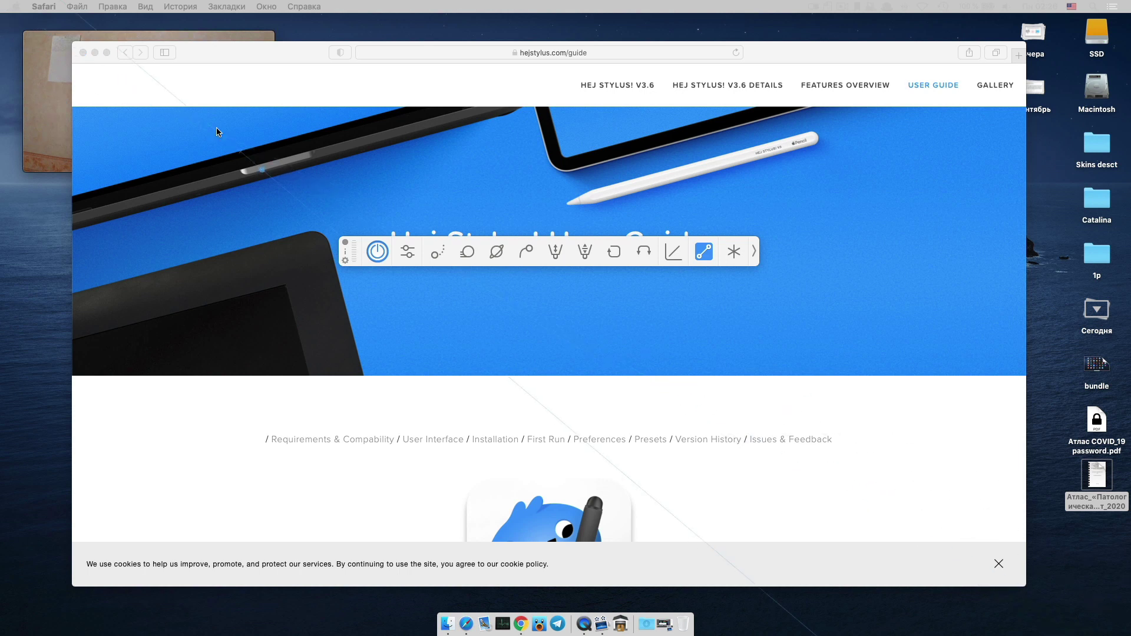
pyautogui.click(82, 52)
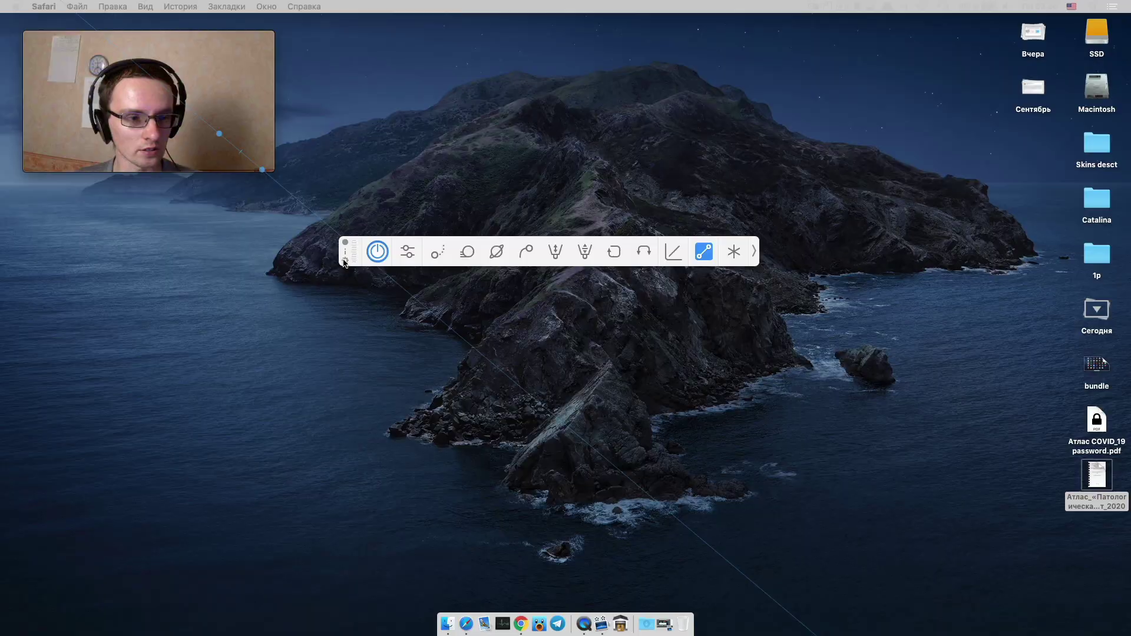
pyautogui.press('F4')
# Launch Tumult Hype on its free trial, skipping sign-up, and close the welcome window permanently.
pyautogui.click(446, 171)
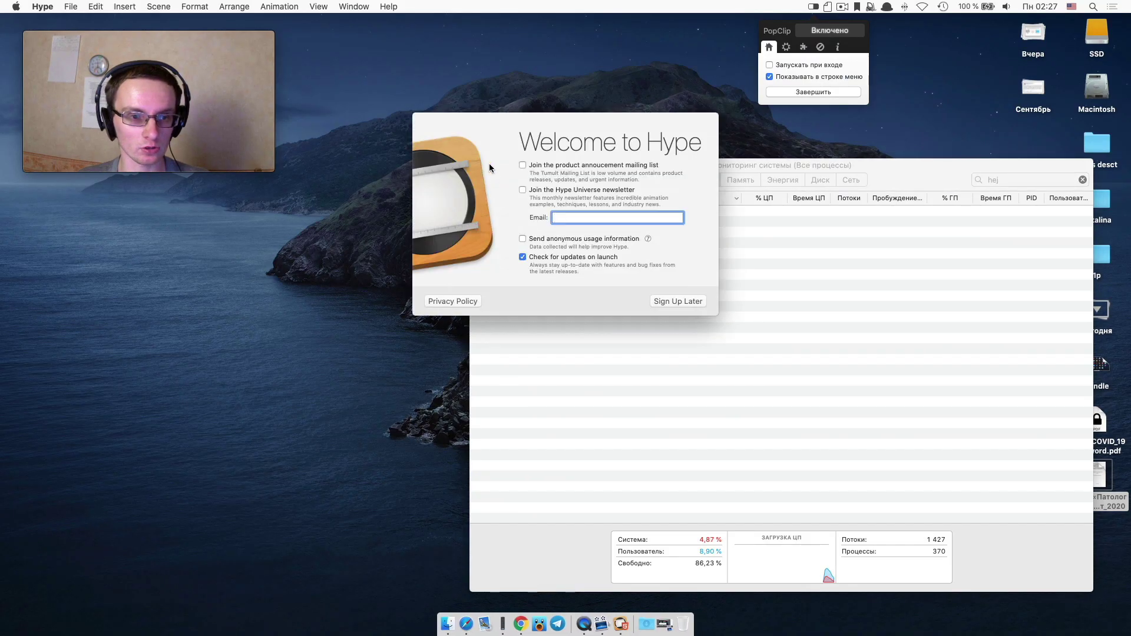
pyautogui.click(679, 302)
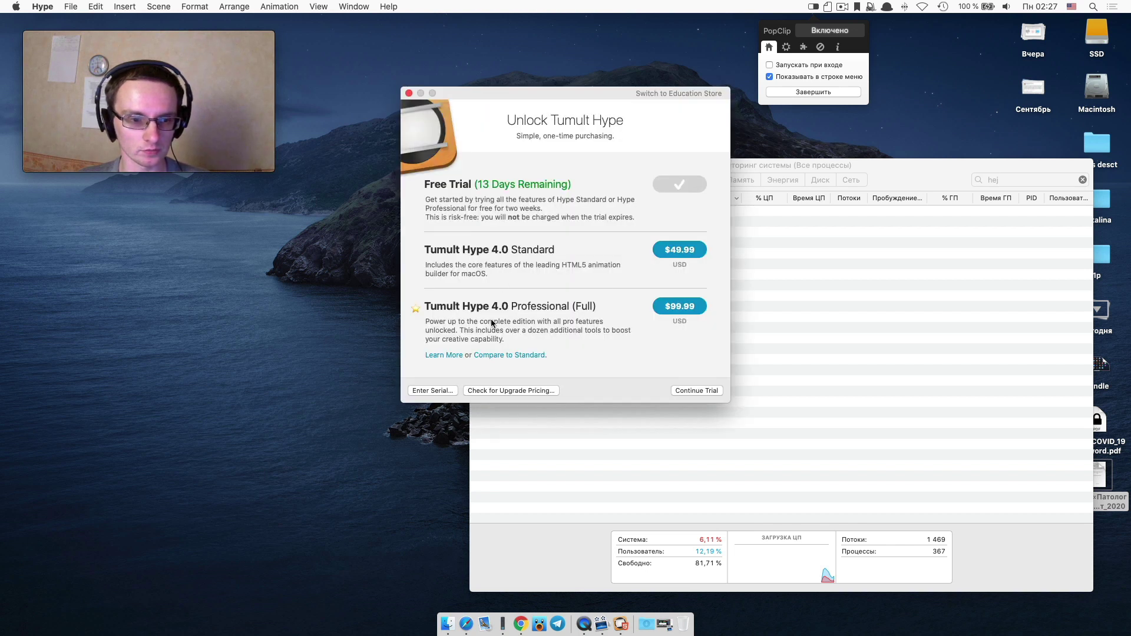
pyautogui.click(682, 392)
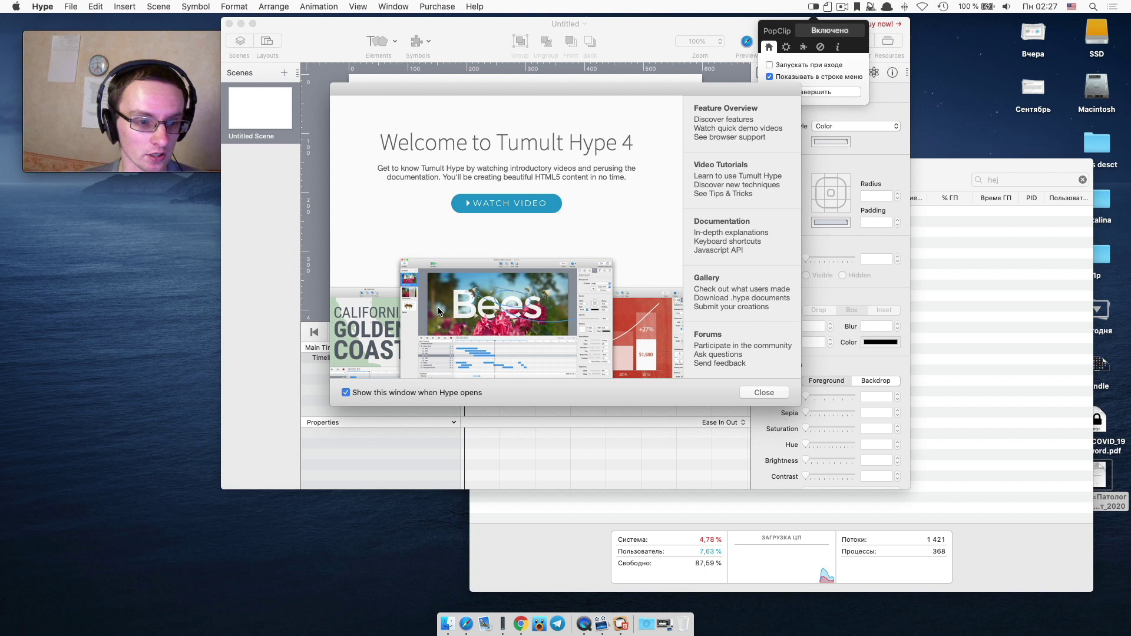
pyautogui.click(353, 392)
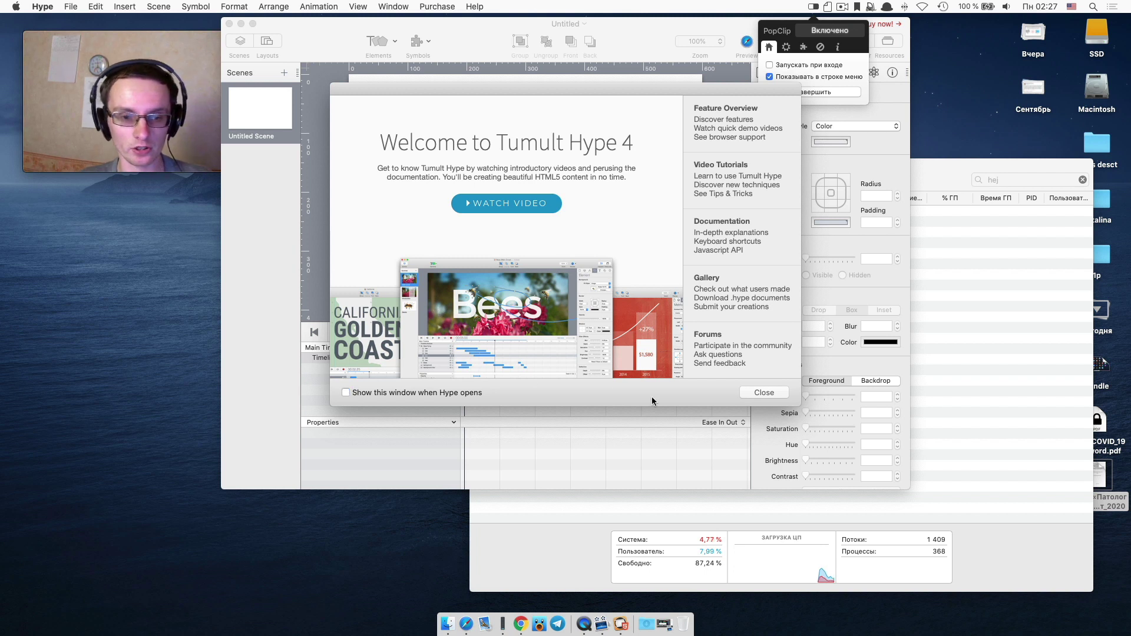
pyautogui.click(764, 393)
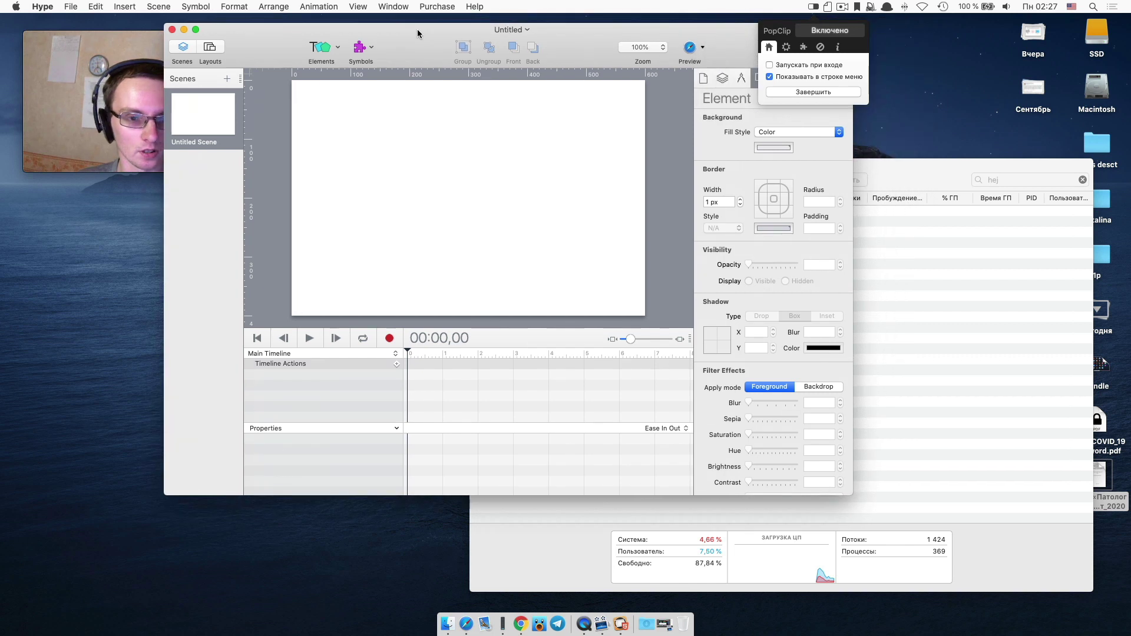
# Enlarge the Hype document window and select the Untitled Scene and Untitled Layout in Layouts.
pyautogui.moveTo(852, 495); pyautogui.dragTo(1017, 586)
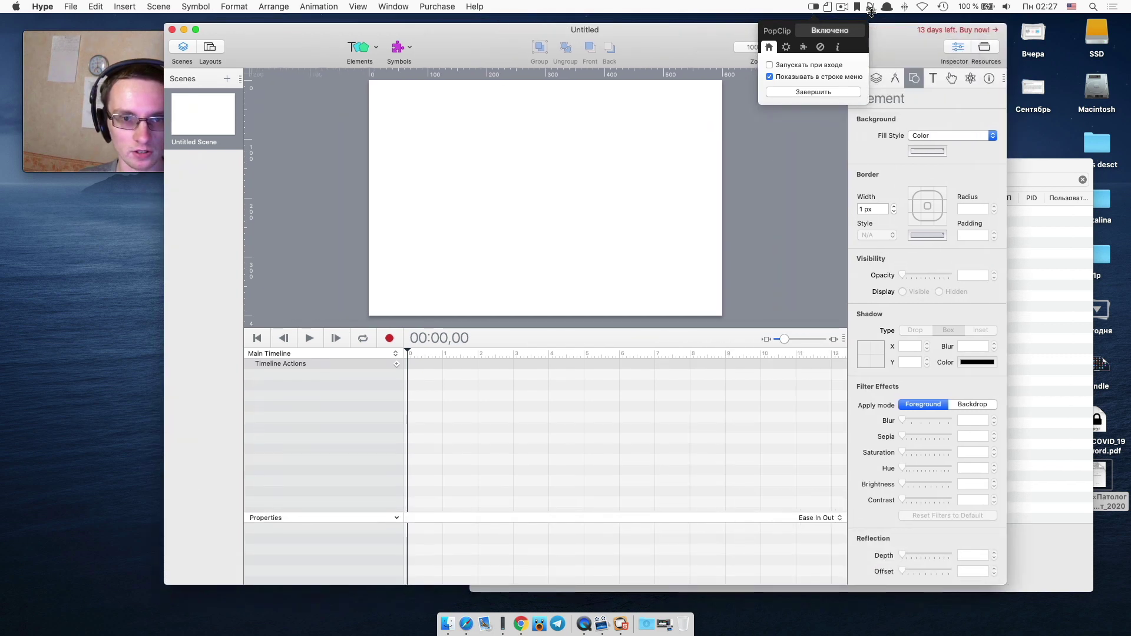
pyautogui.click(210, 47)
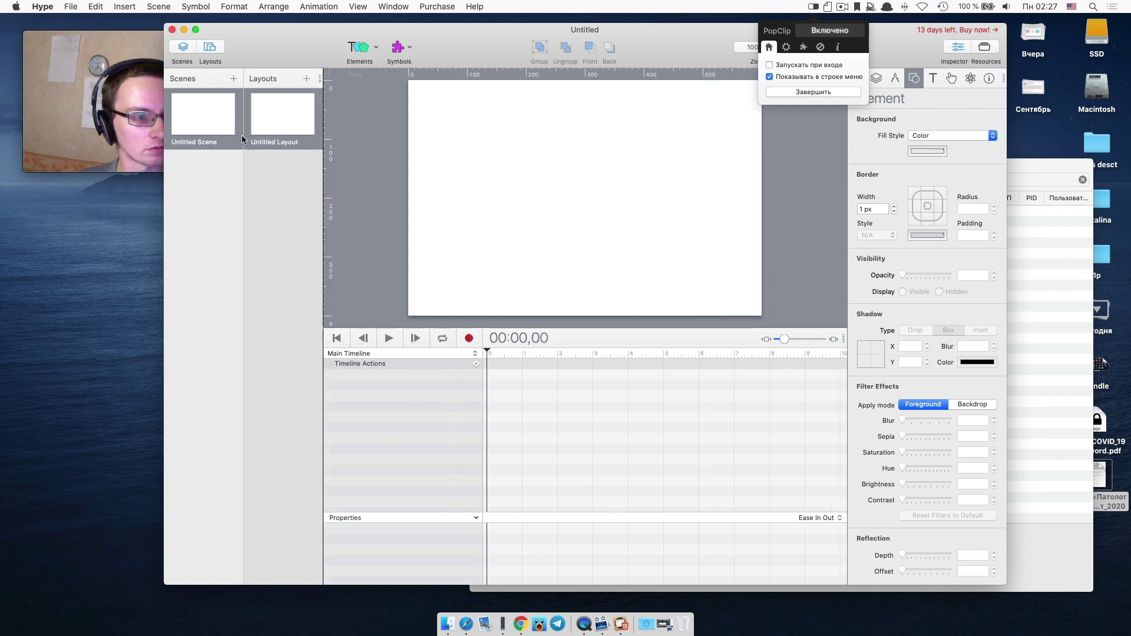
pyautogui.click(225, 112)
pyautogui.click(284, 119)
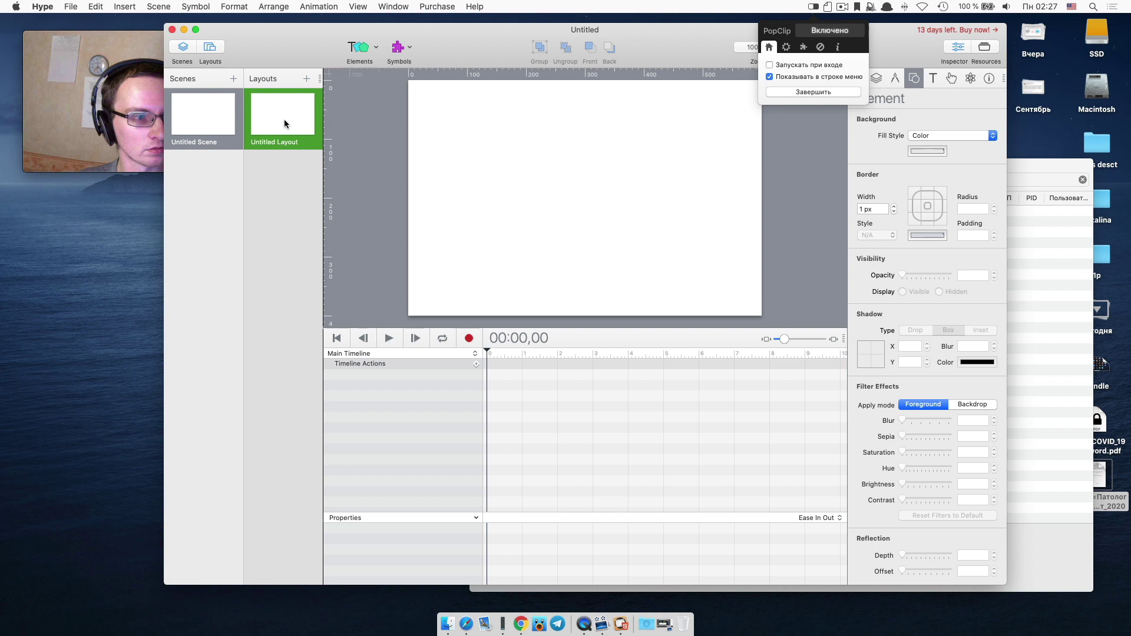
pyautogui.click(191, 114)
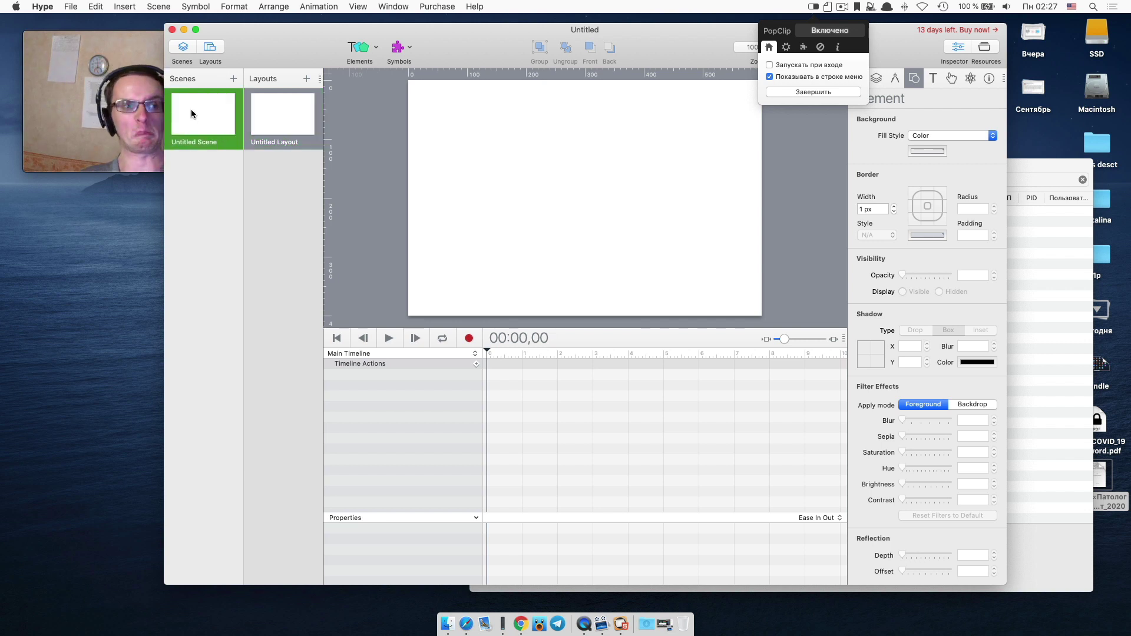
pyautogui.click(281, 109)
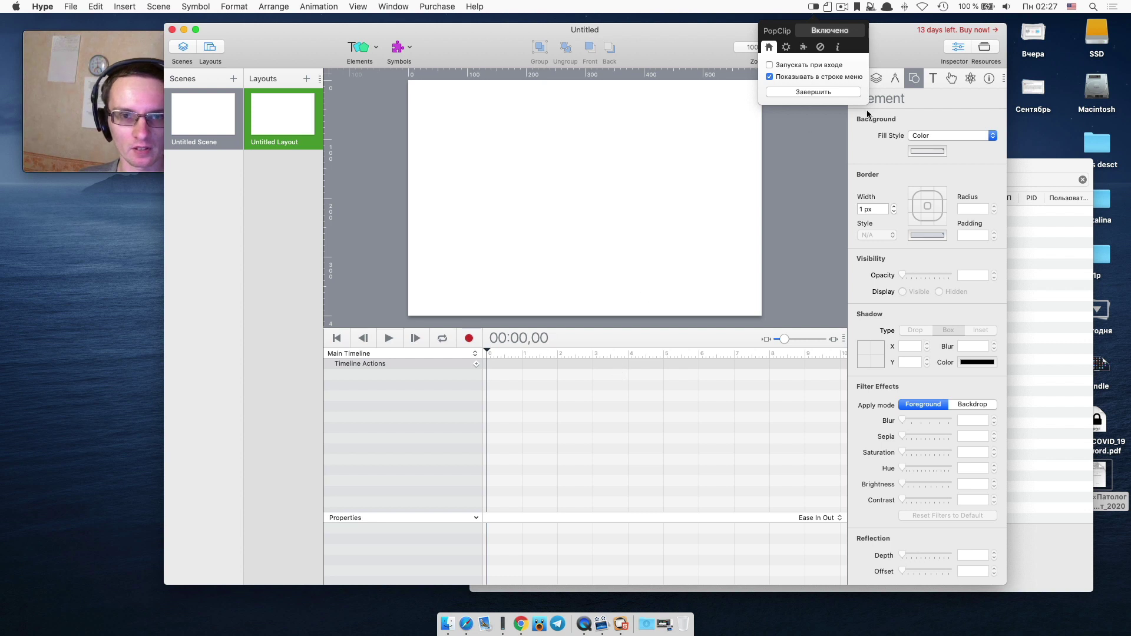
# Cycle the inspector through Typography, Actions, Physics and Identity, then show the Resources panel.
pyautogui.click(934, 78)
pyautogui.click(951, 79)
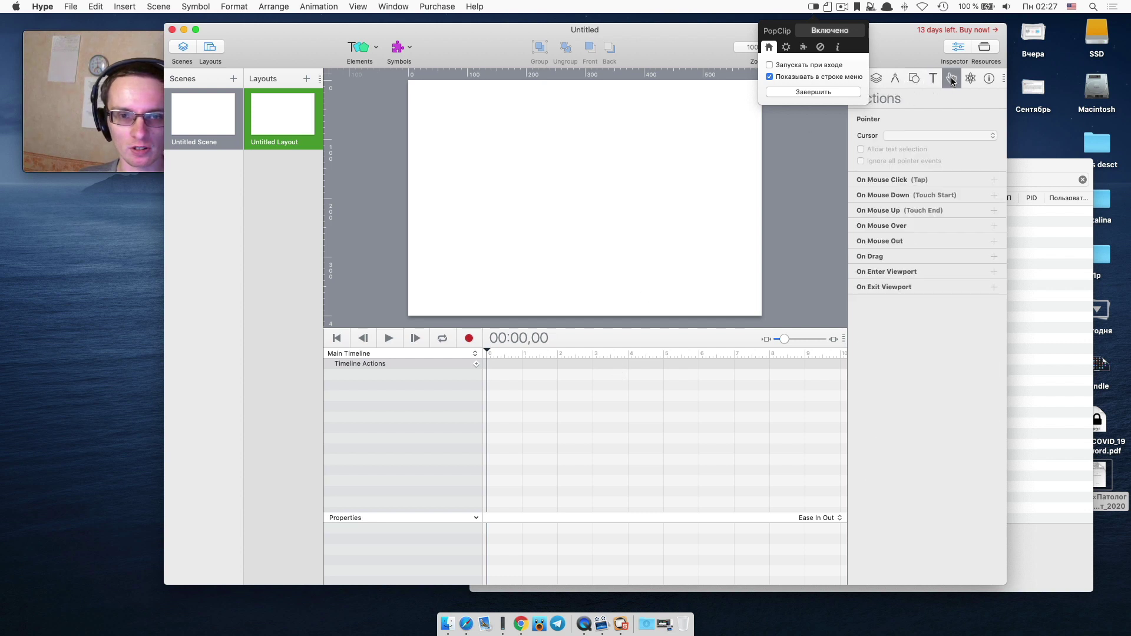
pyautogui.click(972, 79)
pyautogui.click(989, 79)
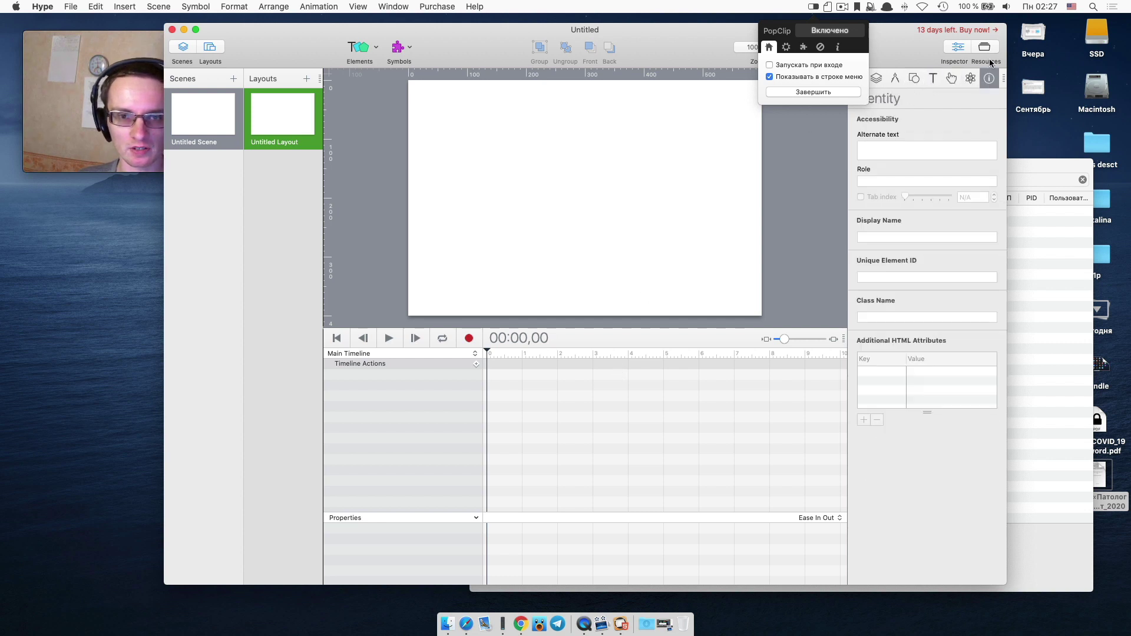
pyautogui.click(985, 47)
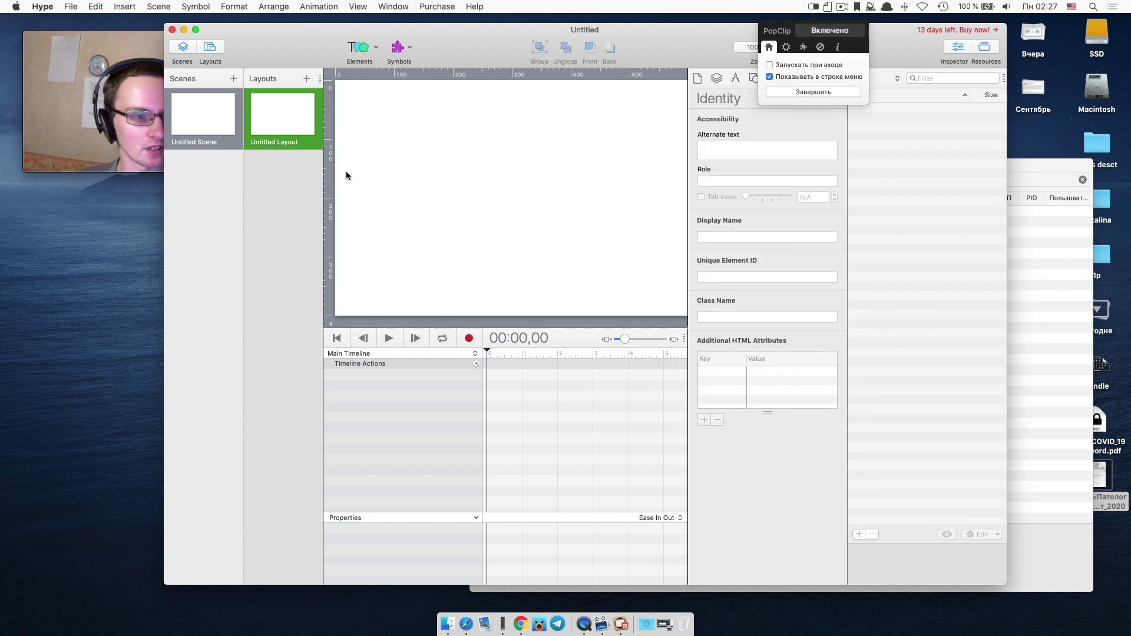
pyautogui.click(43, 6)
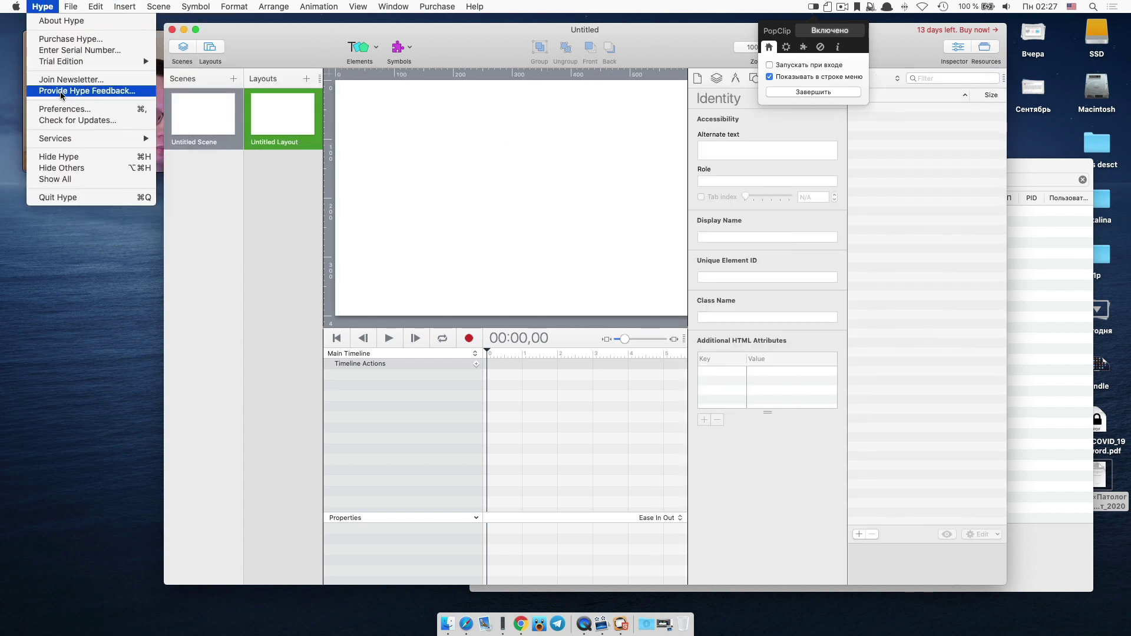
# Review Hype's General, Interface, Devices and Exporting preferences, then close them.
pyautogui.click(64, 109)
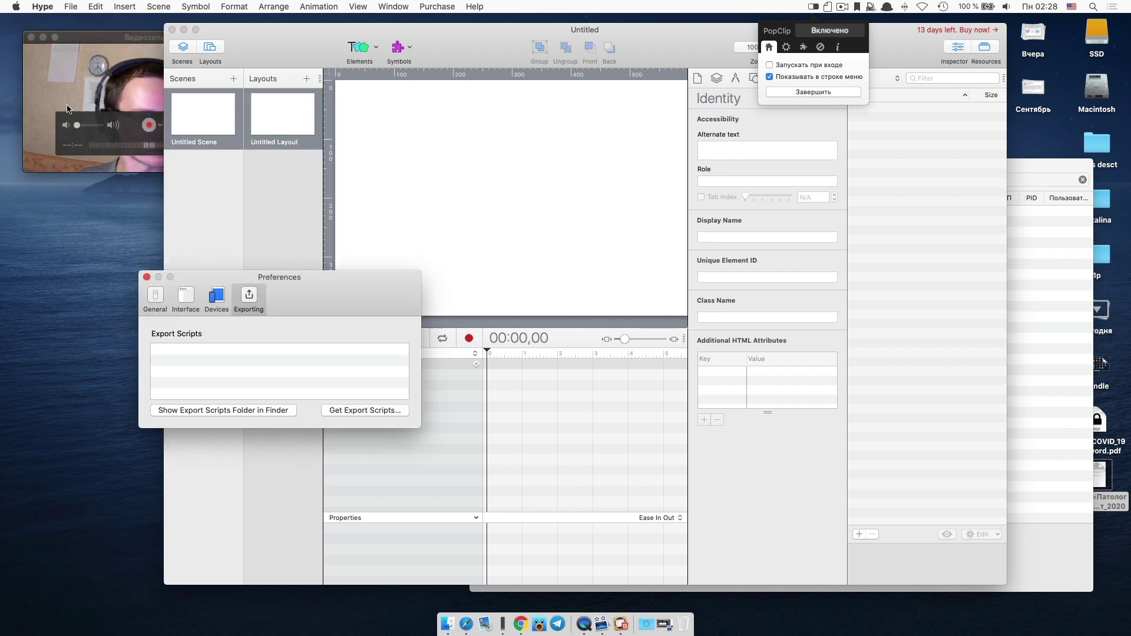
pyautogui.click(155, 297)
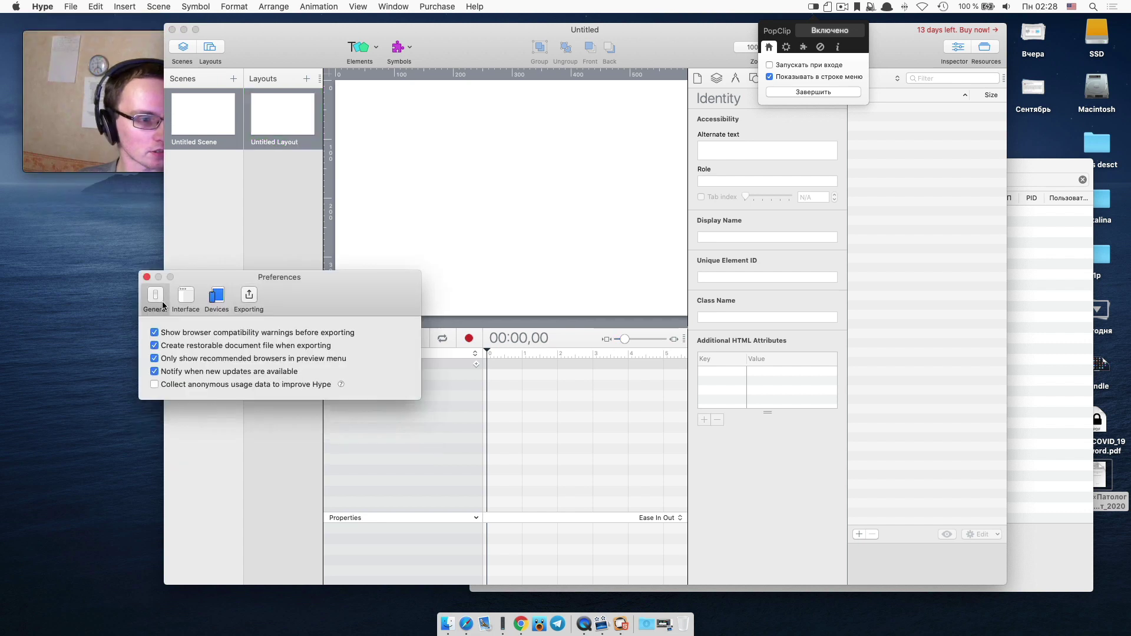
pyautogui.click(183, 302)
pyautogui.click(216, 300)
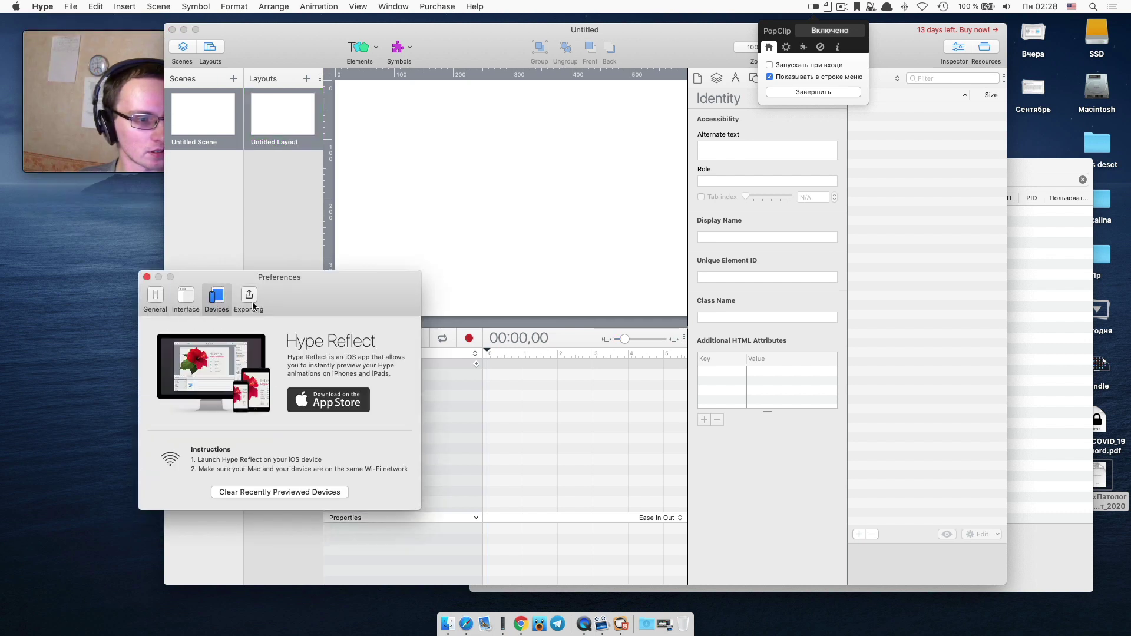
pyautogui.click(251, 304)
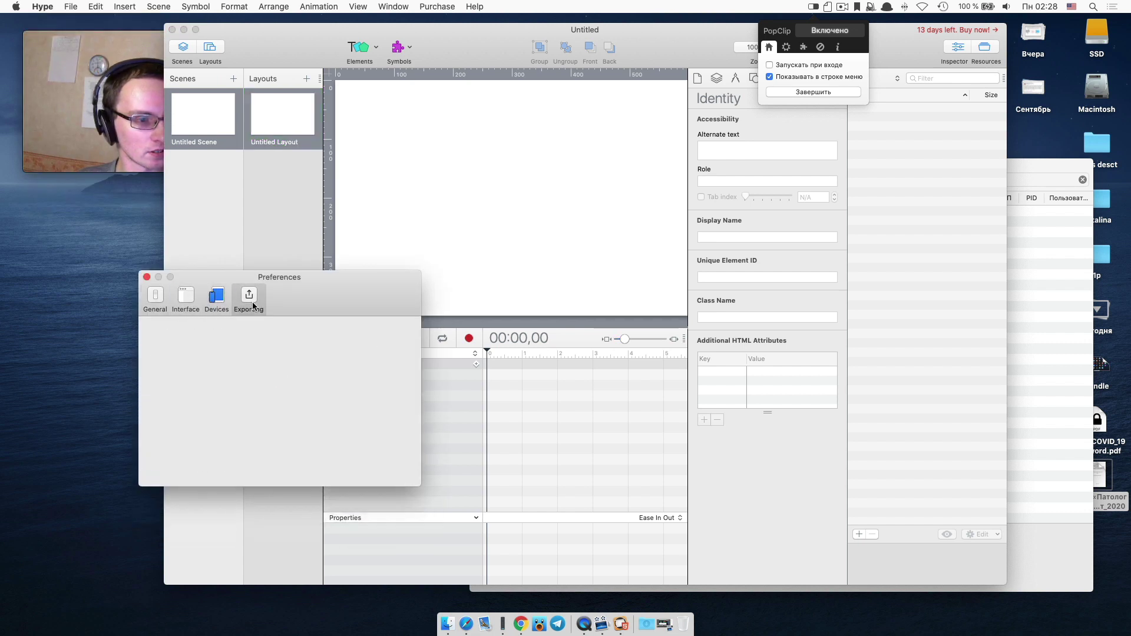
pyautogui.click(147, 277)
# Browse Hype's menu bar menus, then dismiss the menu and quit Hype.
pyautogui.click(95, 6)
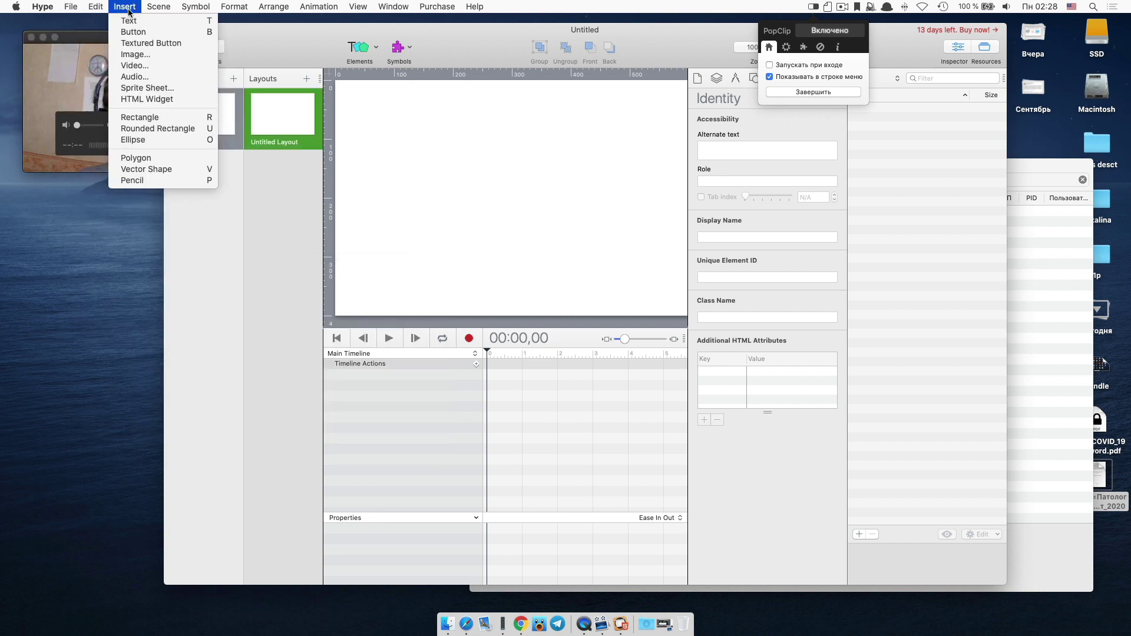
pyautogui.moveTo(152, 15)
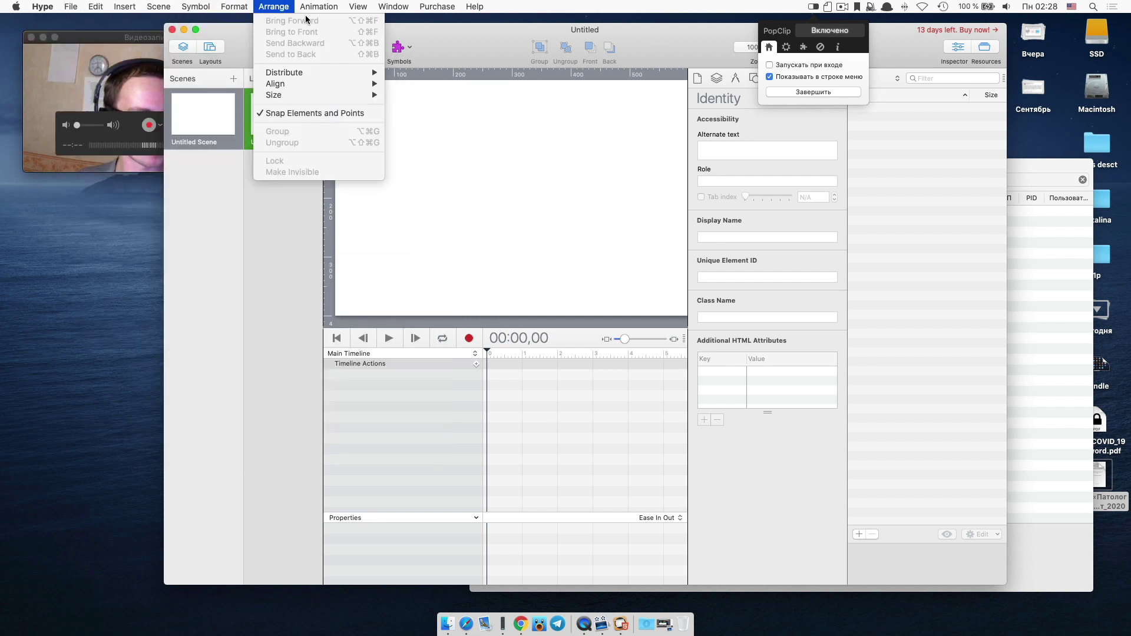
pyautogui.moveTo(331, 10)
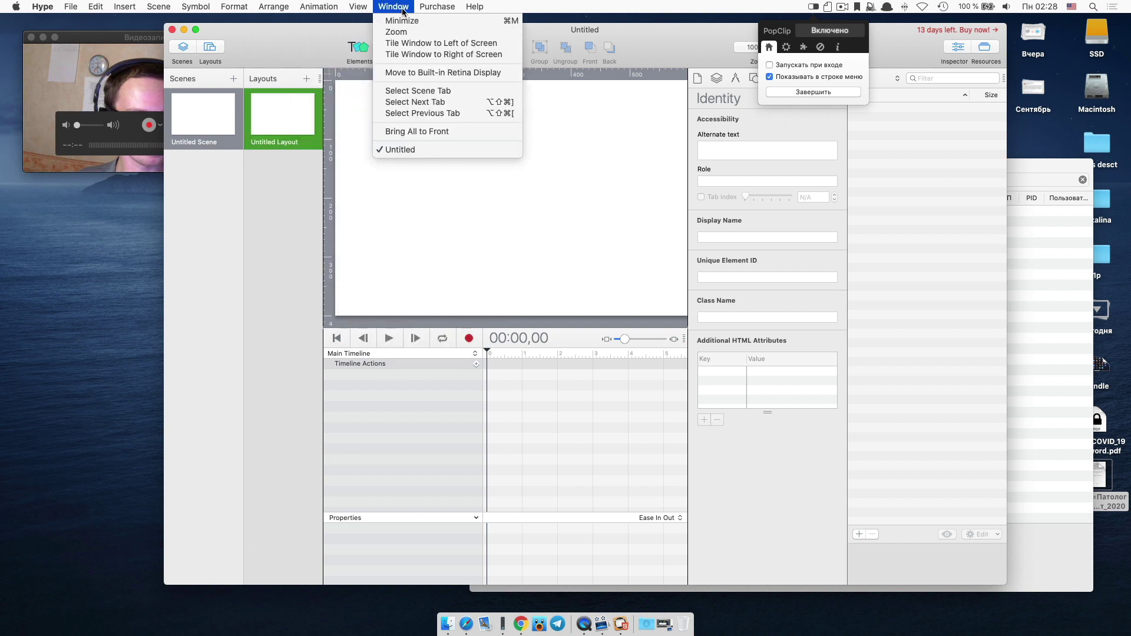
pyautogui.moveTo(434, 13)
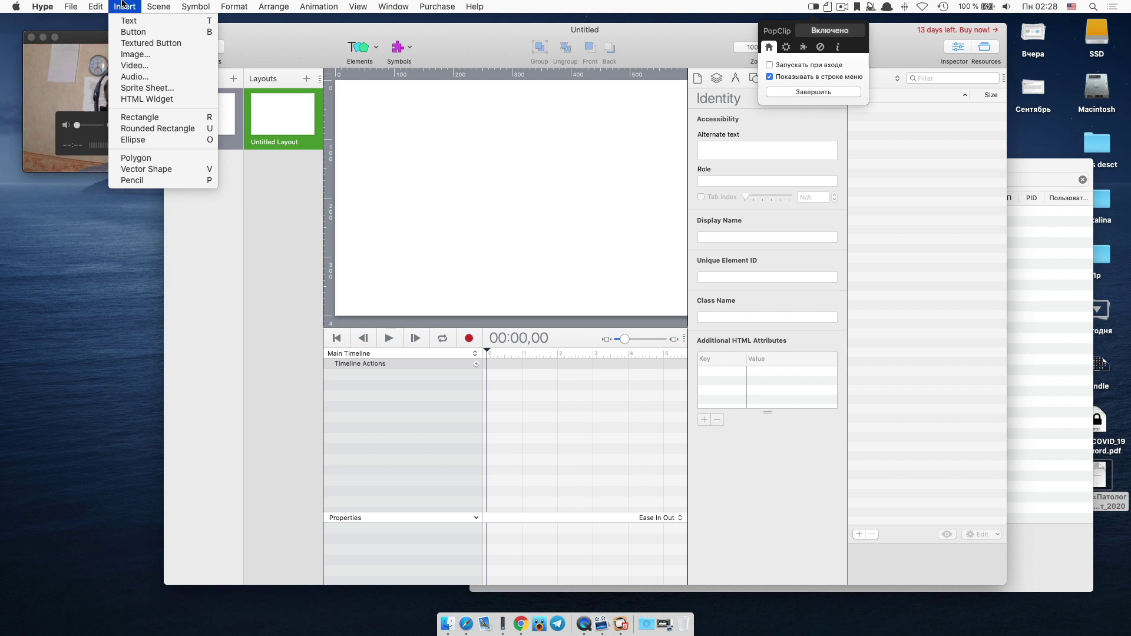
pyautogui.click(50, 64)
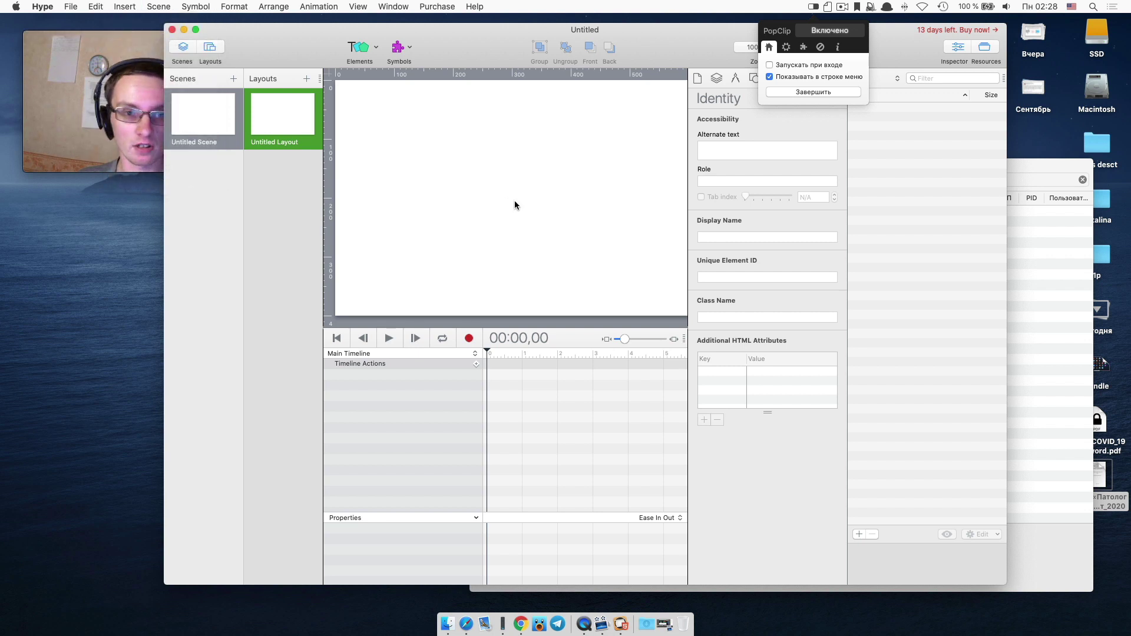
pyautogui.press('F4')
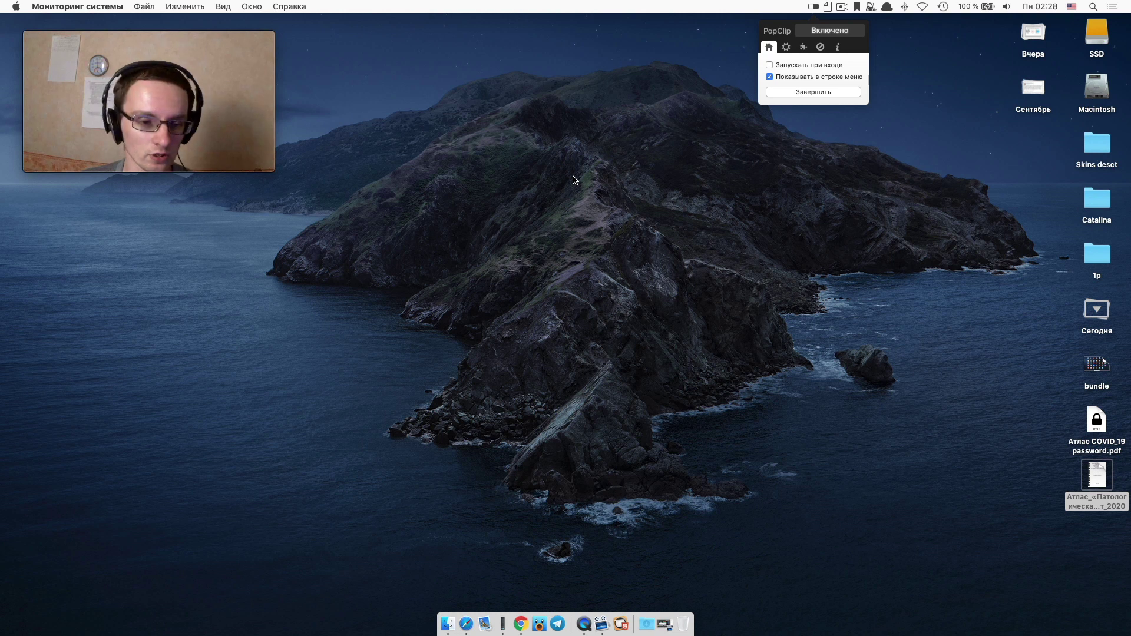
# Launch Mosaic, read its messages and the Catalina Compatibility page, then close the page.
pyautogui.press('F4')
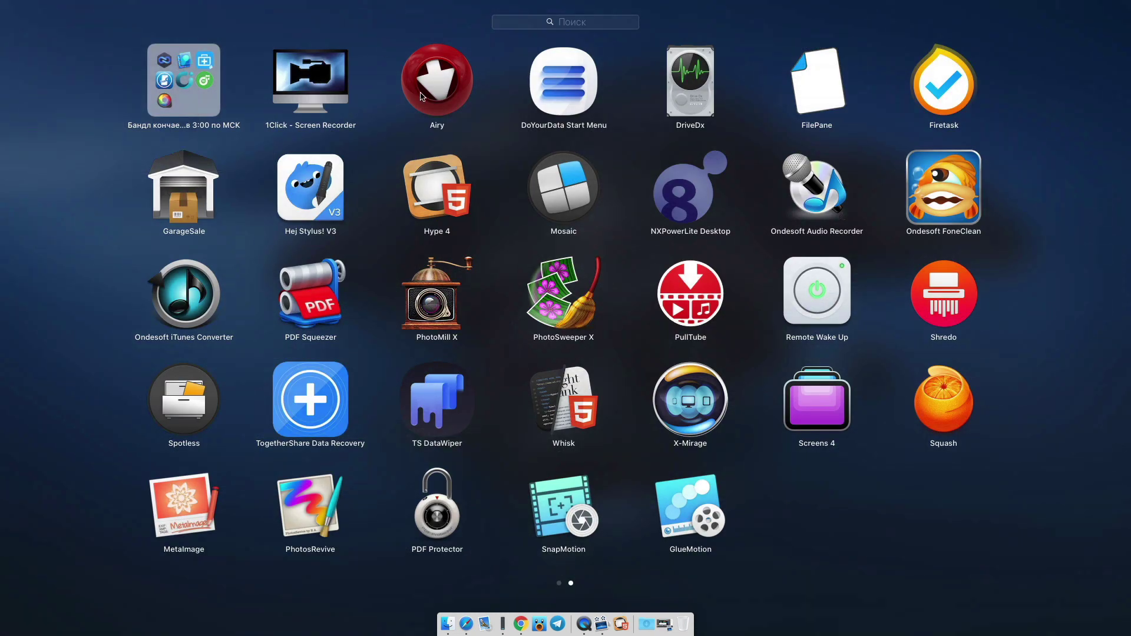
pyautogui.click(502, 188)
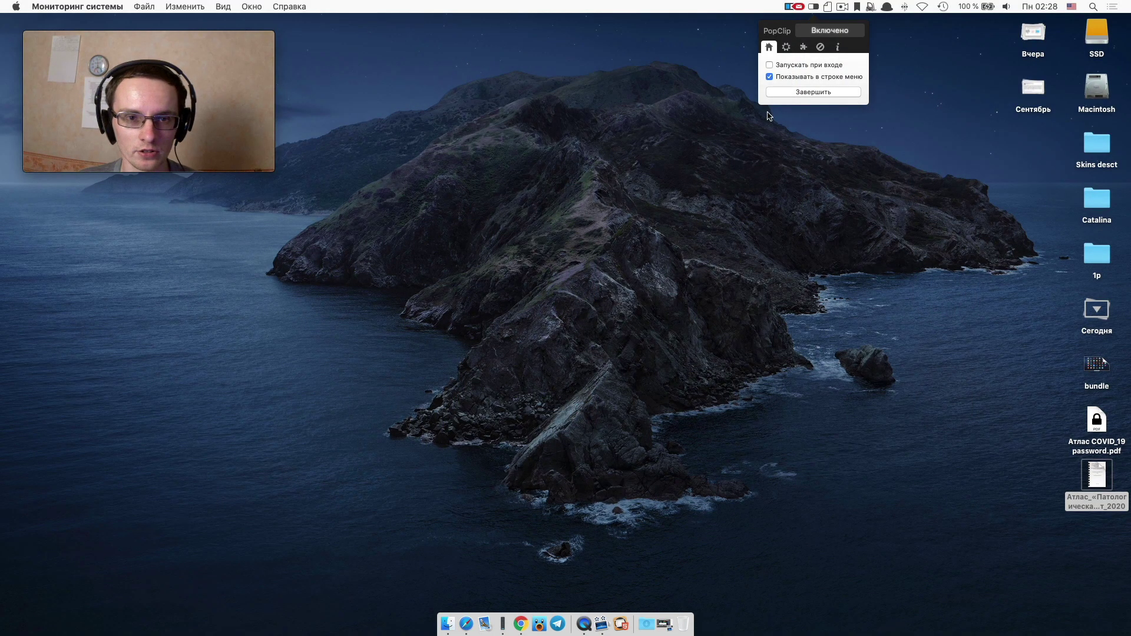
pyautogui.click(799, 6)
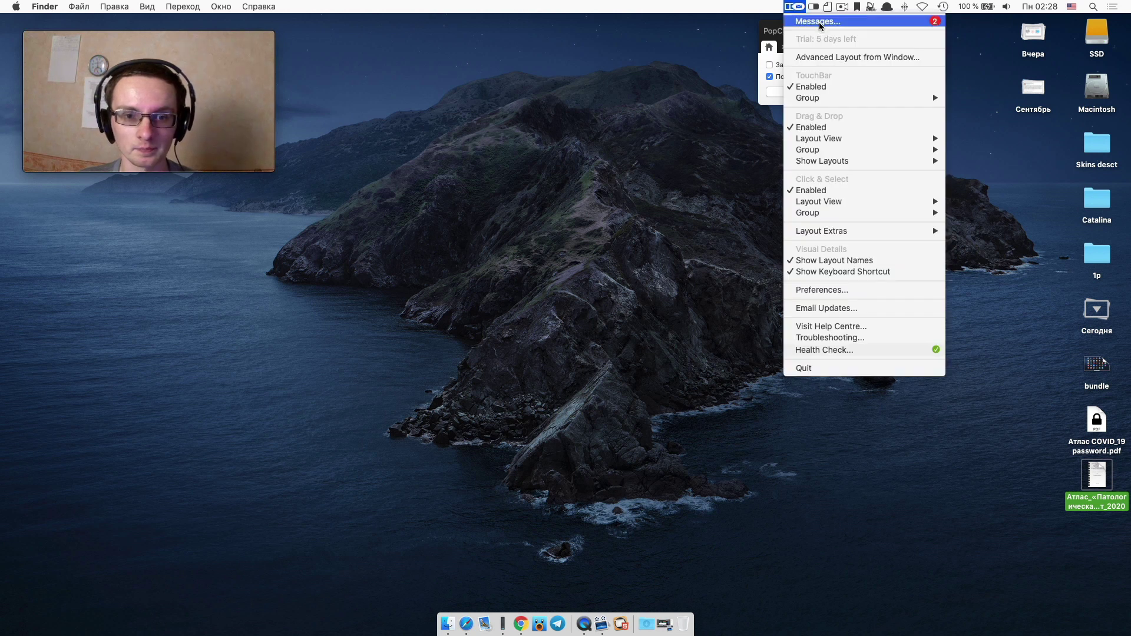
pyautogui.click(819, 22)
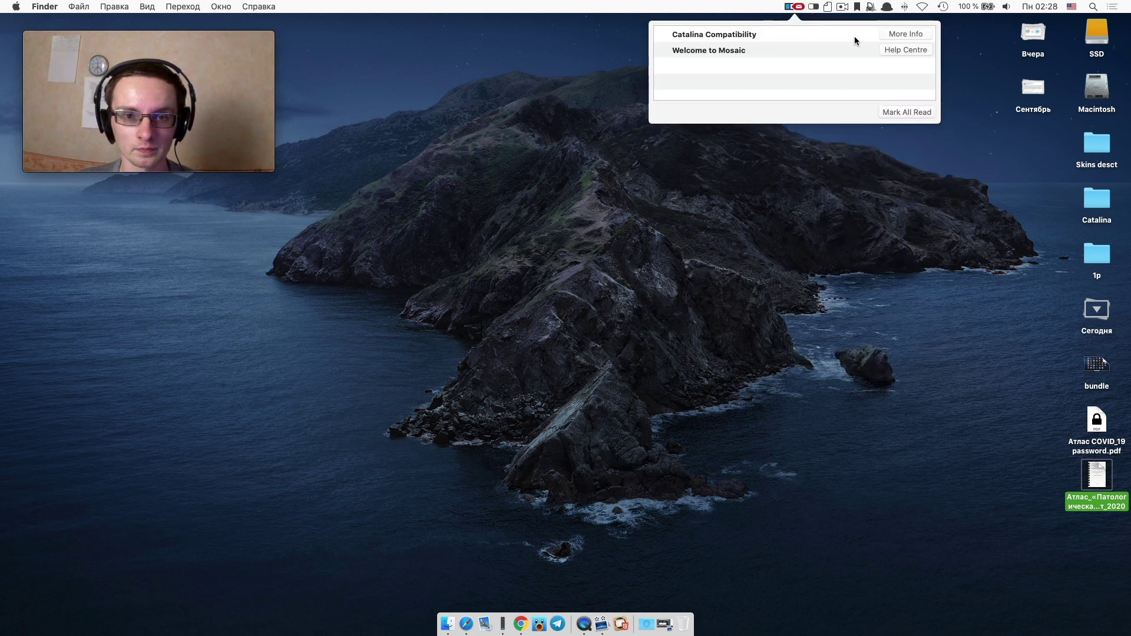
pyautogui.click(893, 33)
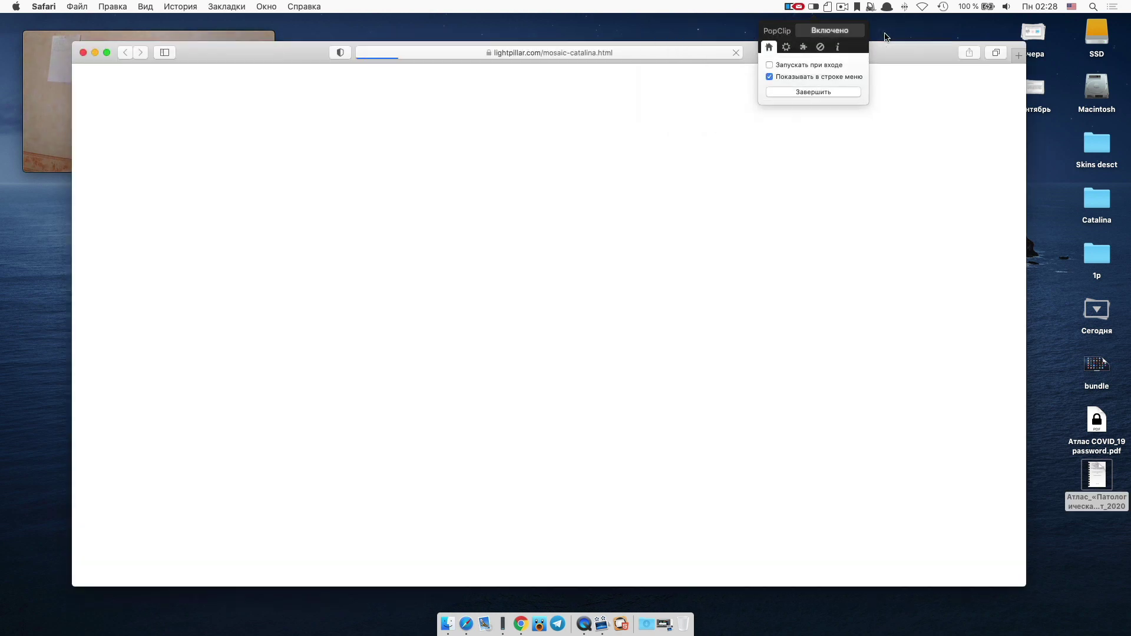
pyautogui.press('super+q')
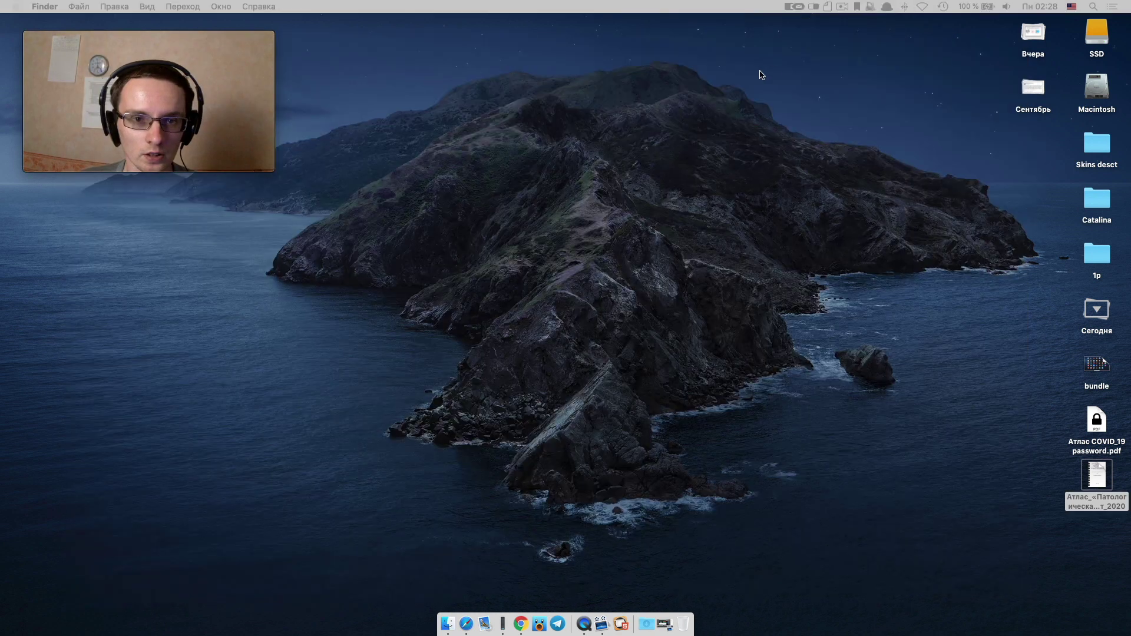
# Set Mosaic's TouchBar layout group to All Layouts and quit PopClip.
pyautogui.click(801, 7)
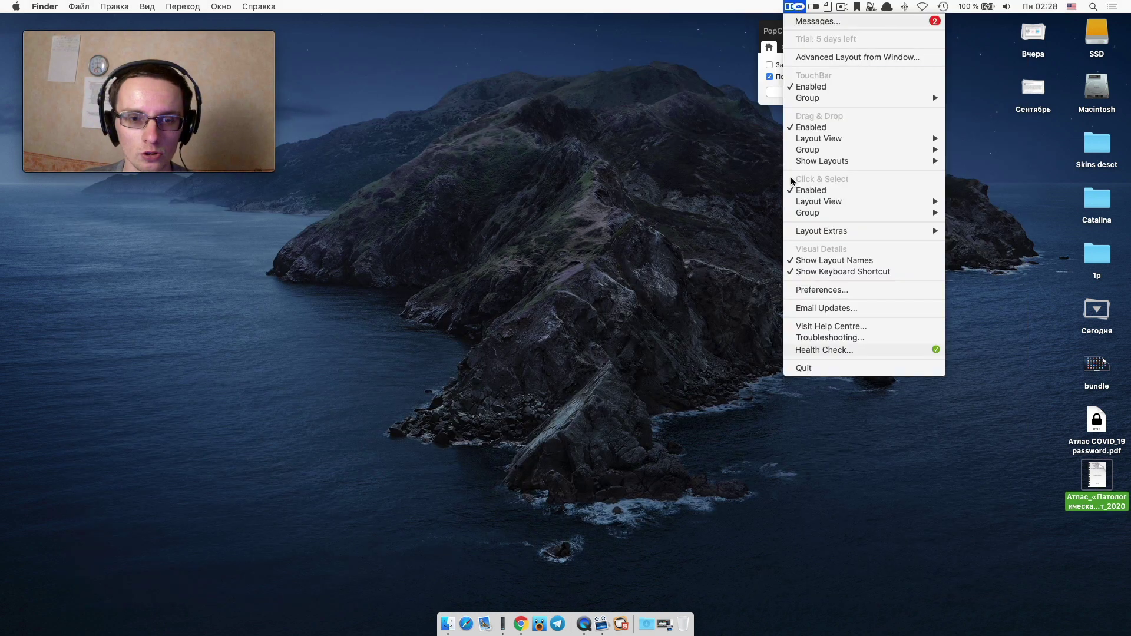
pyautogui.moveTo(850, 97)
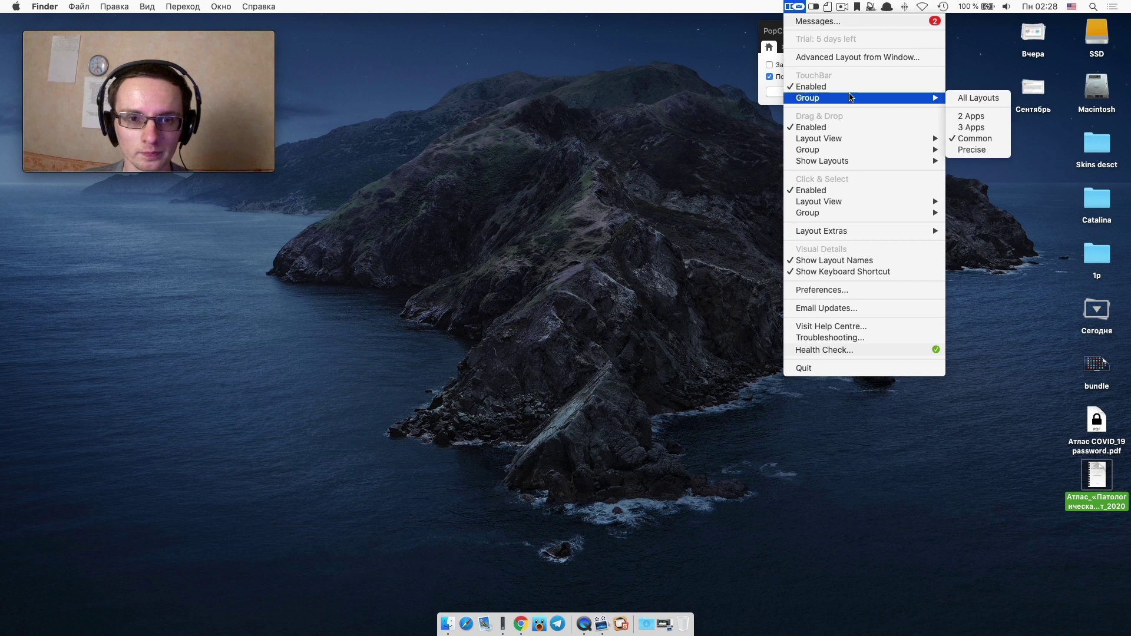
pyautogui.click(963, 99)
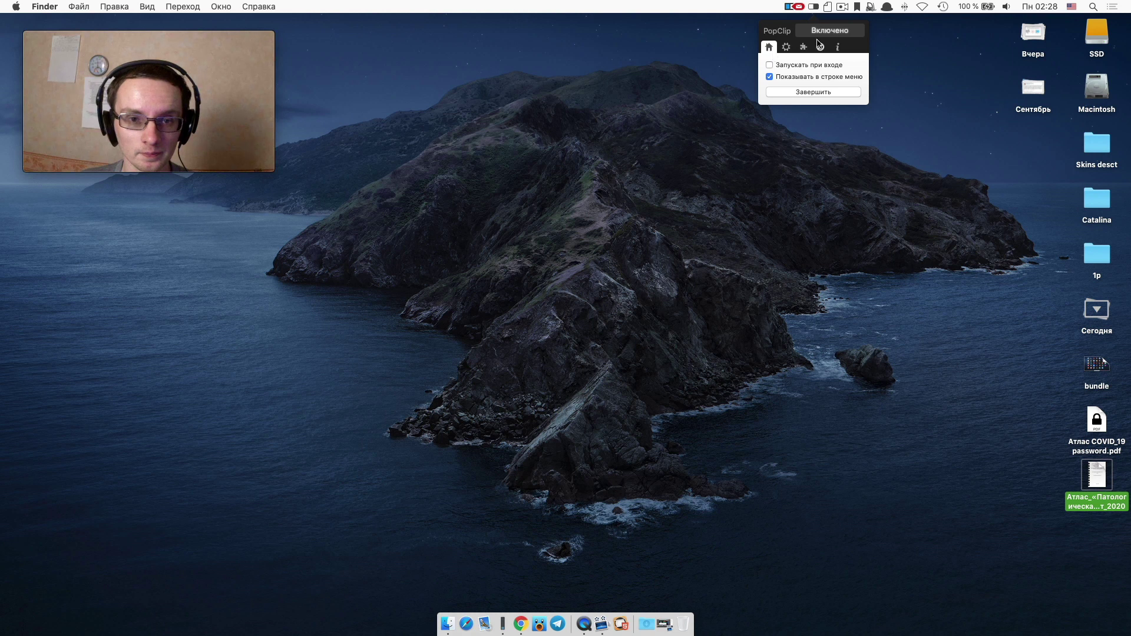
pyautogui.click(827, 91)
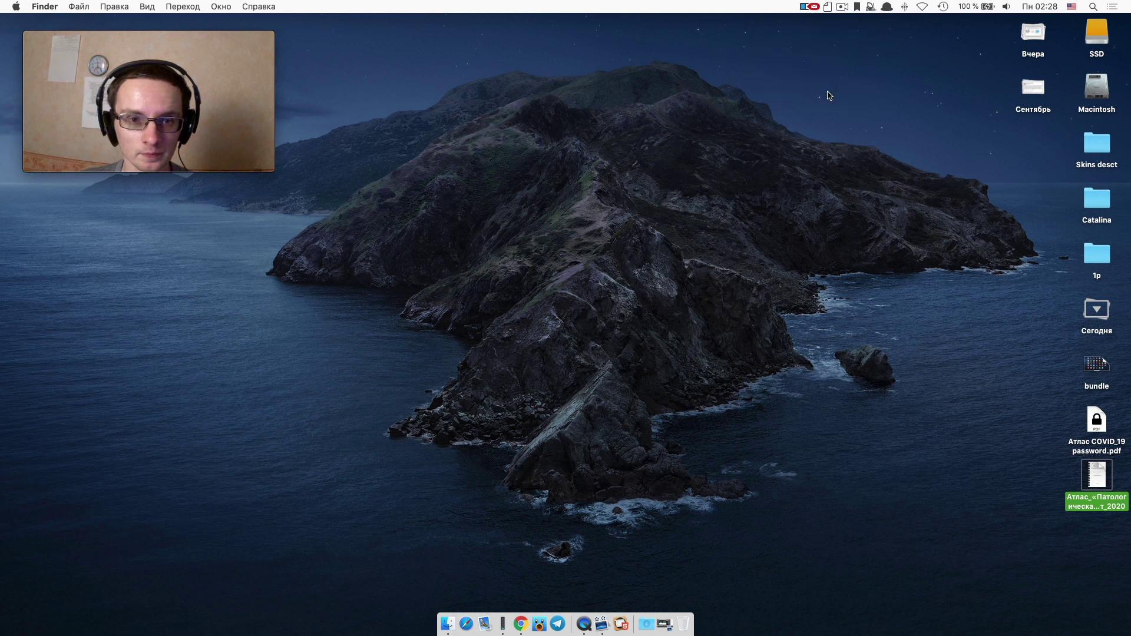
# Create an Advanced Layout from the current window via Mosaic's menu.
pyautogui.click(806, 6)
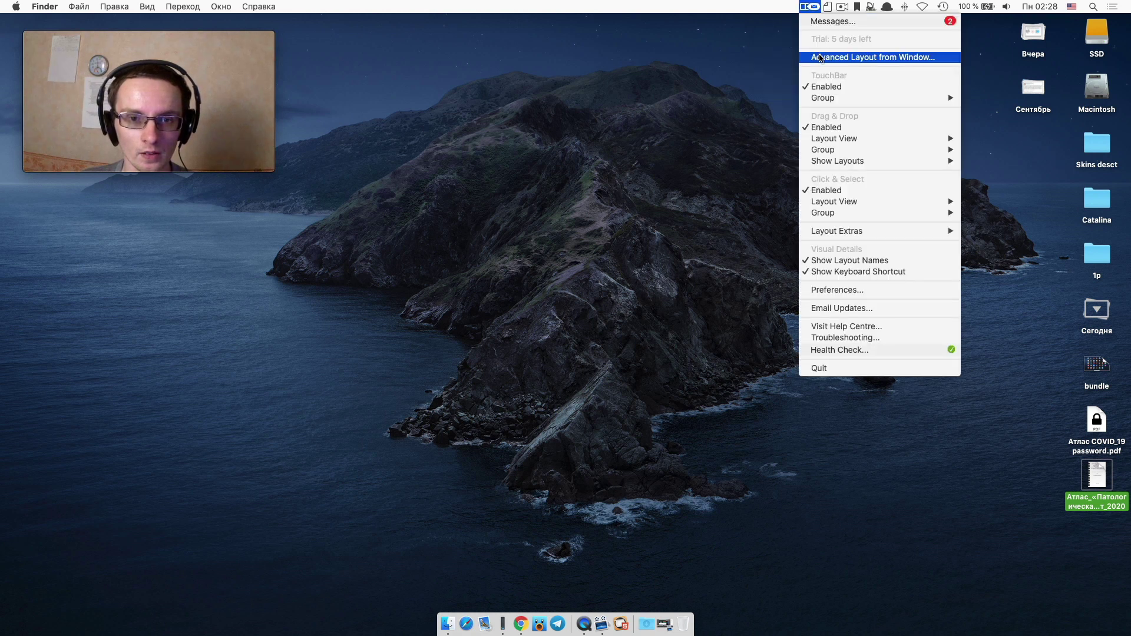
pyautogui.click(821, 57)
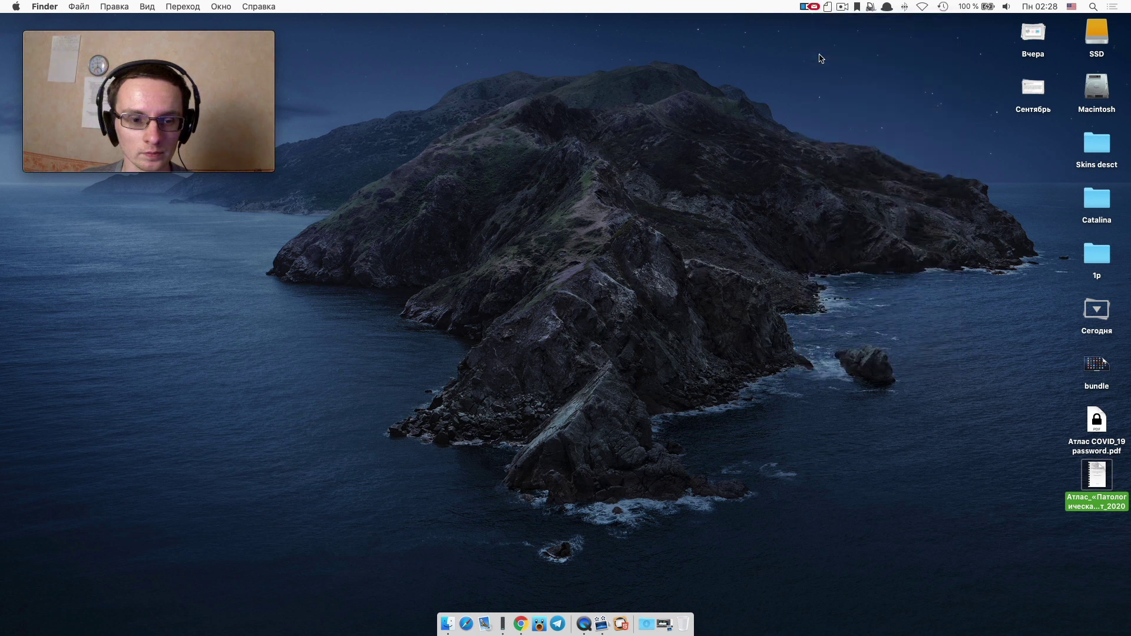
pyautogui.click(814, 6)
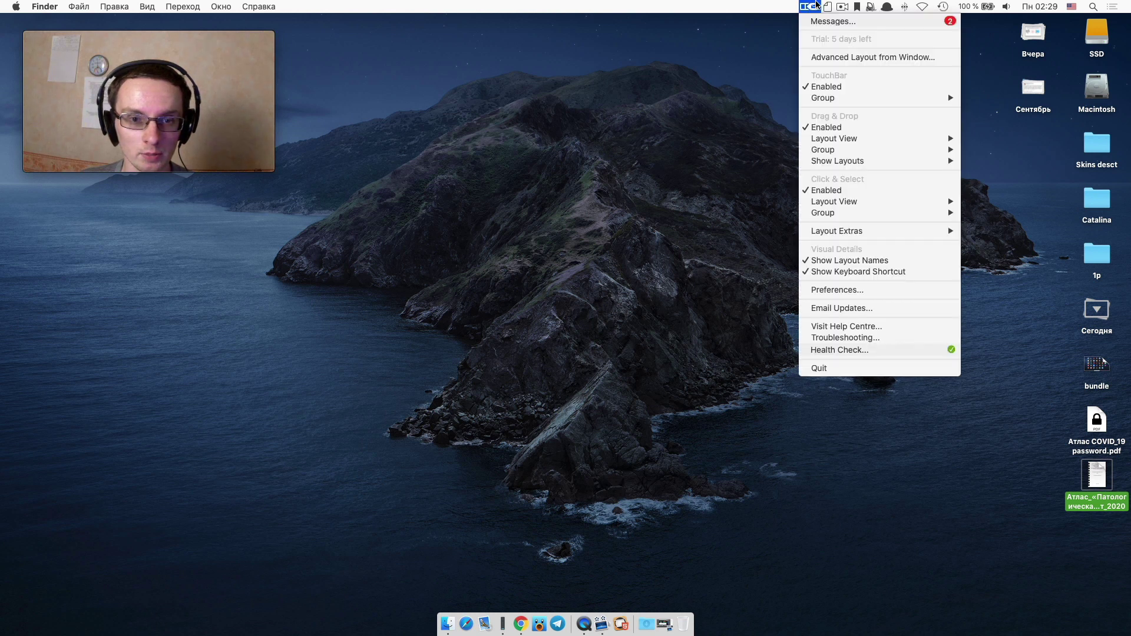
# Open Mosaic's preferences and drag its window to test snapping left and back to centre.
pyautogui.click(838, 290)
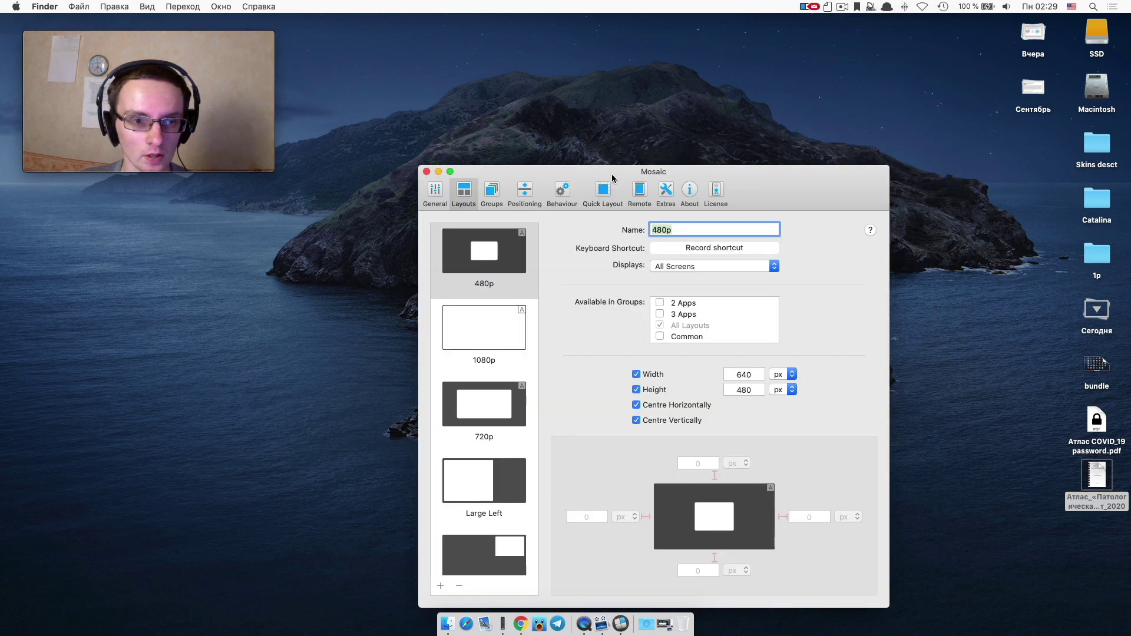
pyautogui.moveTo(621, 174); pyautogui.dragTo(539, 35)
pyautogui.moveTo(693, 43); pyautogui.dragTo(519, 41)
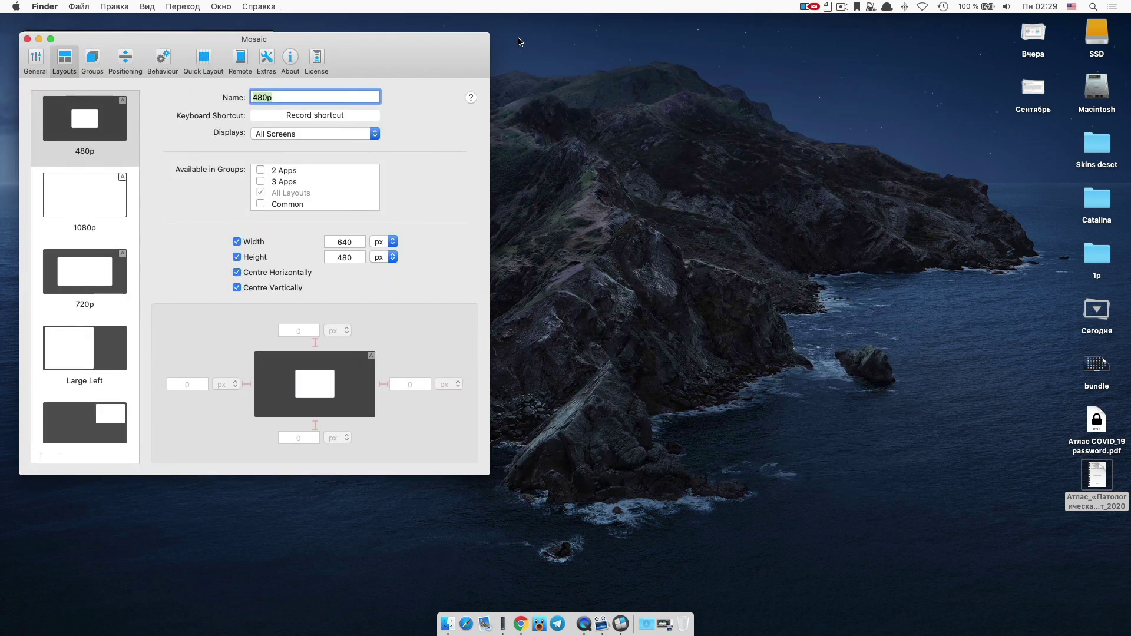
pyautogui.moveTo(419, 36); pyautogui.dragTo(684, 36)
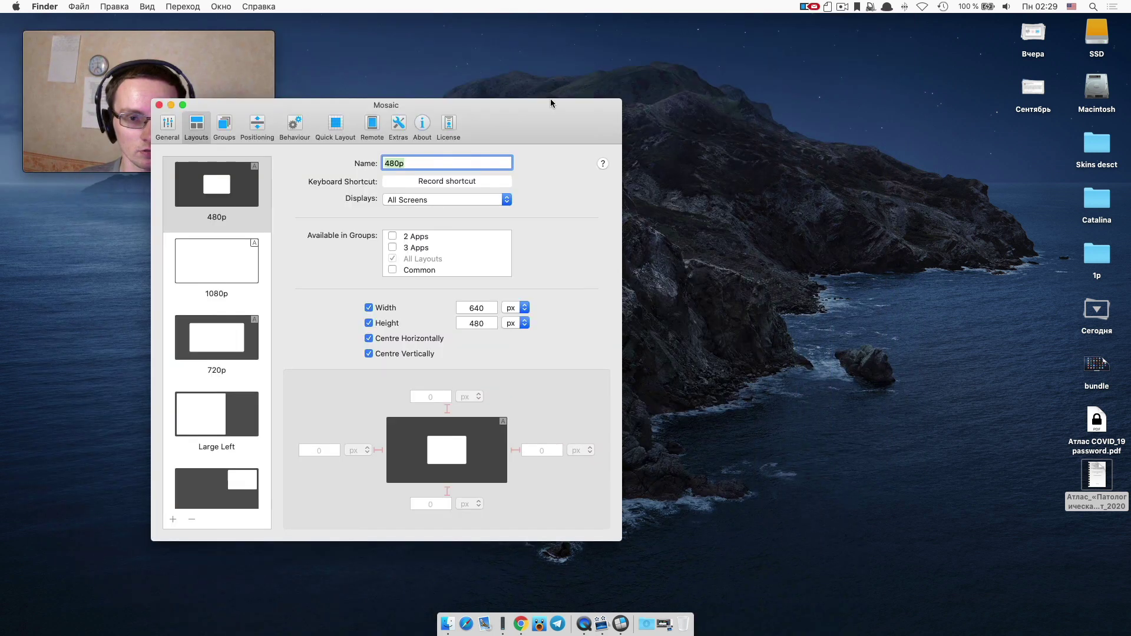
pyautogui.moveTo(551, 101); pyautogui.dragTo(748, 100)
# Scroll through the built-in Layouts list from 480p to Top Large.
pyautogui.scroll(-15, 419, 244)
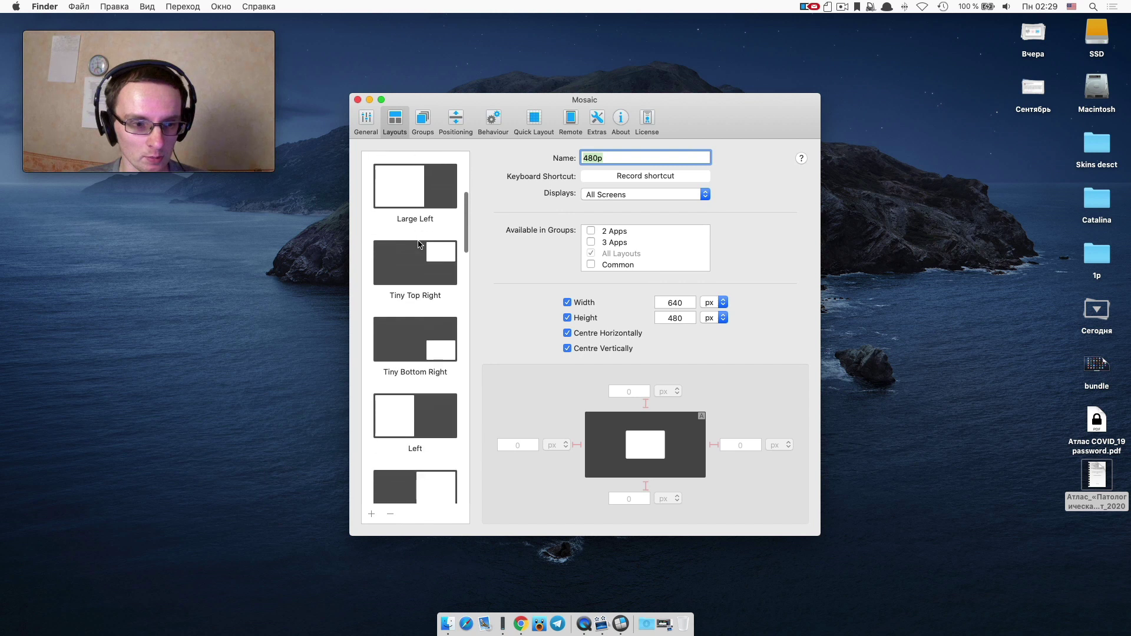
pyautogui.scroll(-15, 419, 243)
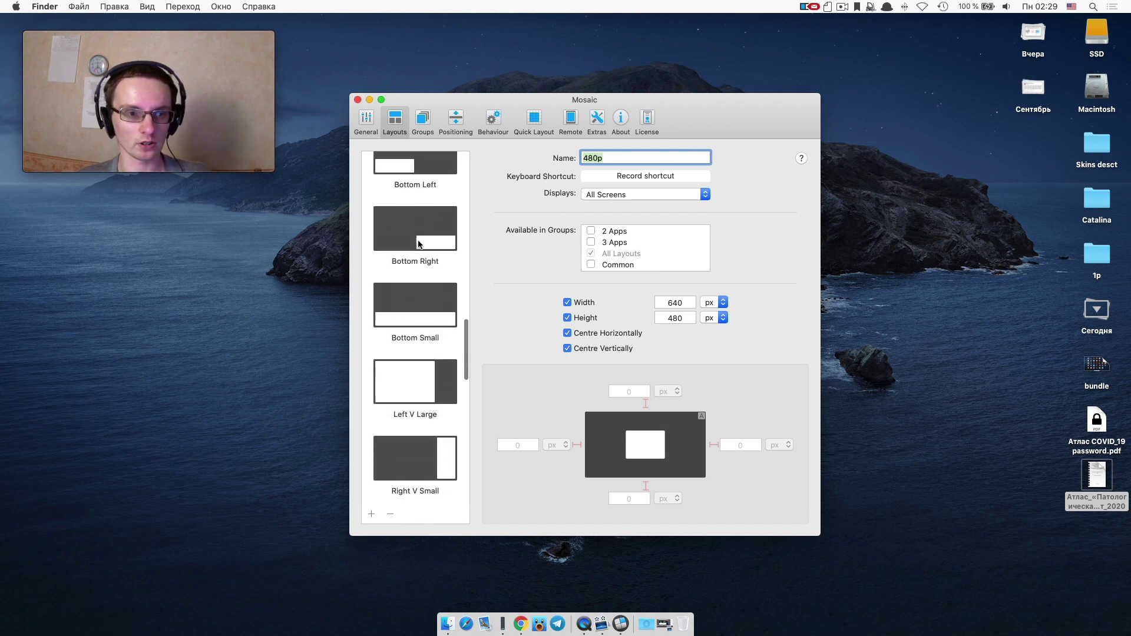
pyautogui.scroll(-15, 419, 244)
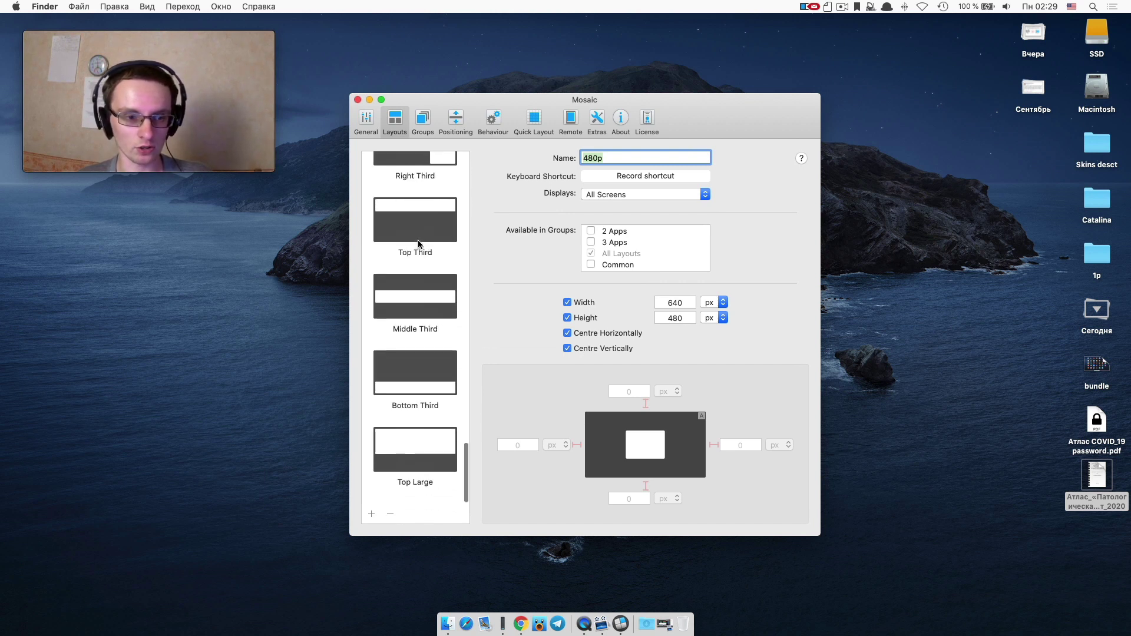
pyautogui.scroll(20, 419, 243)
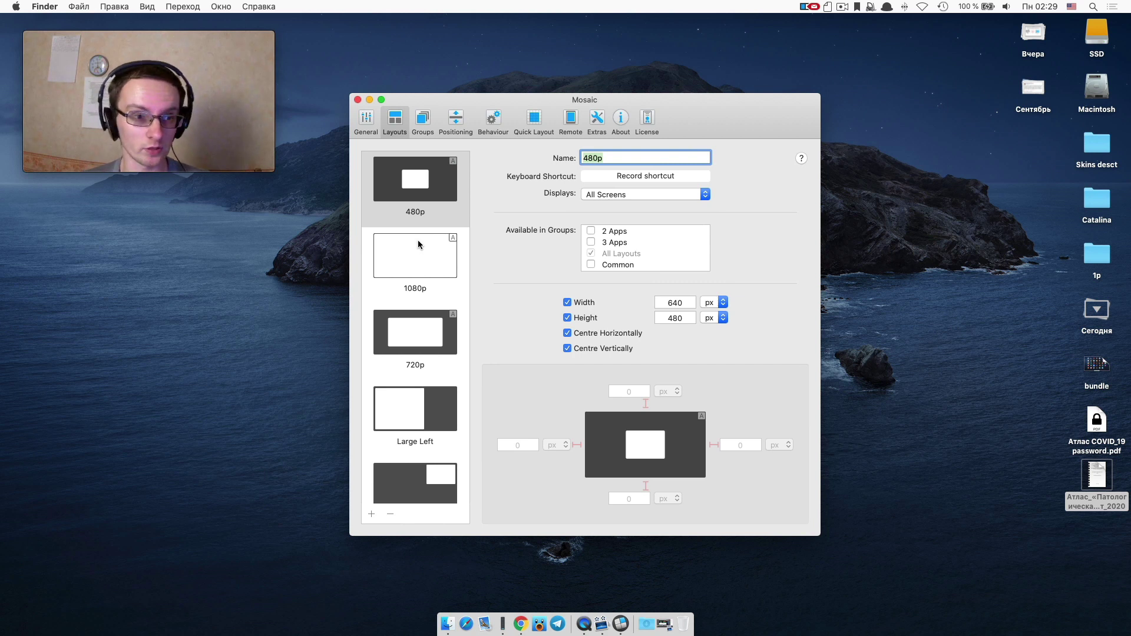
pyautogui.click(426, 121)
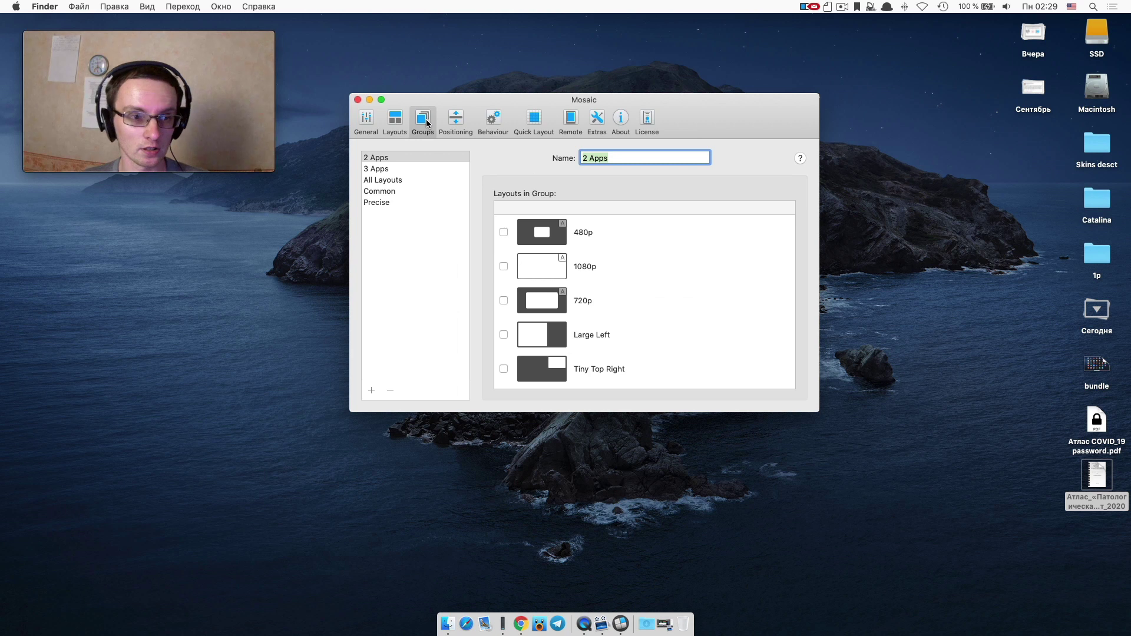
pyautogui.click(448, 122)
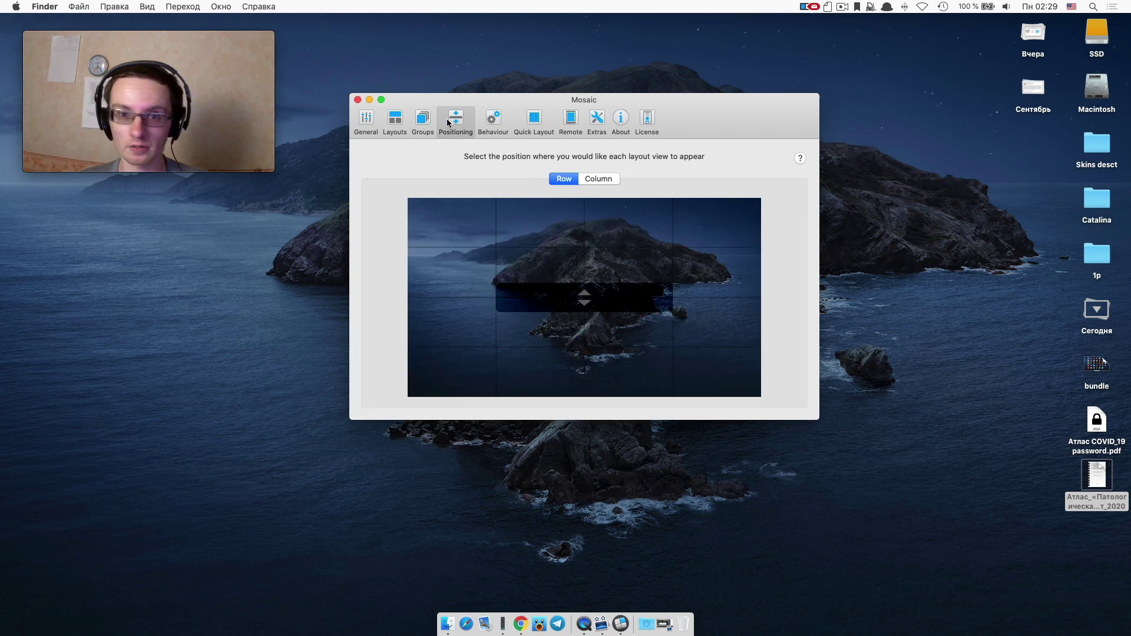
pyautogui.click(487, 119)
pyautogui.click(524, 128)
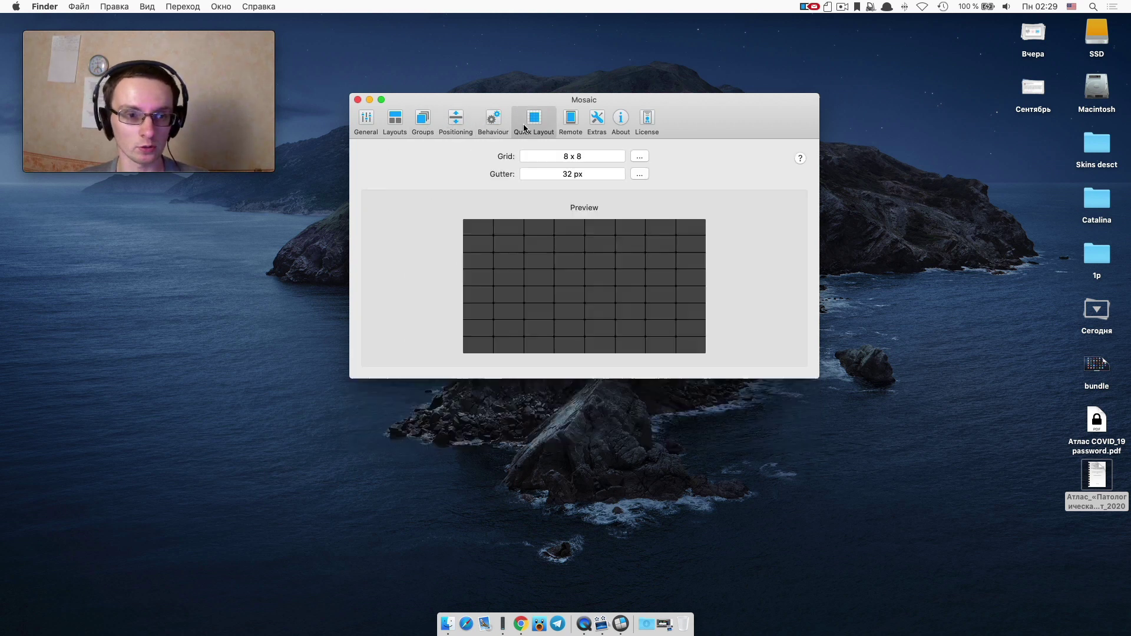
pyautogui.click(578, 128)
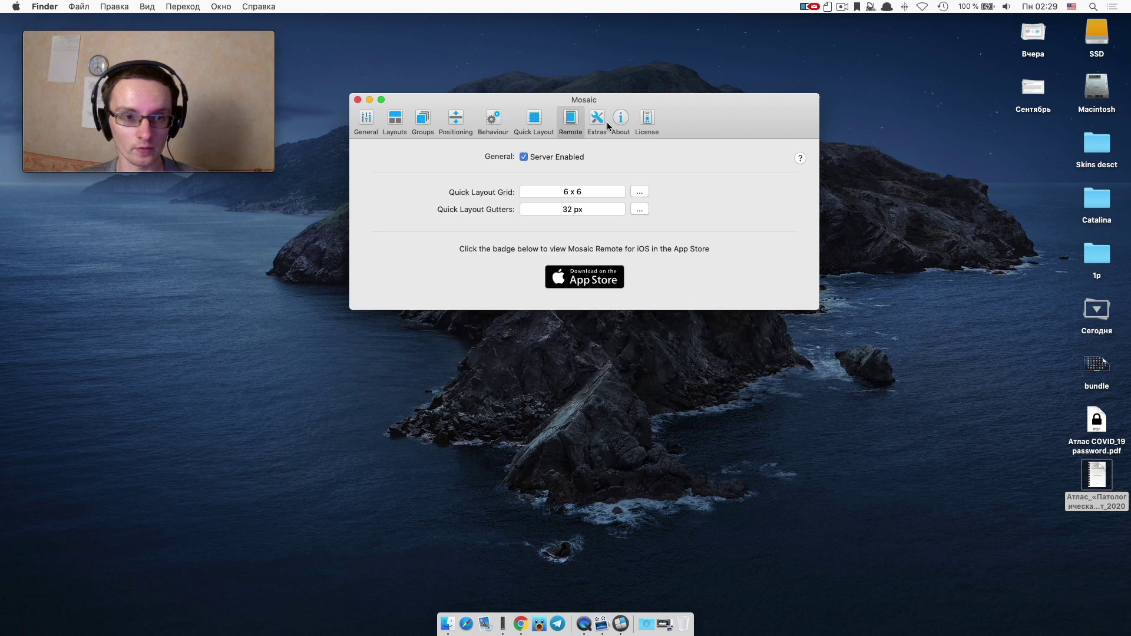
pyautogui.click(602, 123)
pyautogui.click(630, 124)
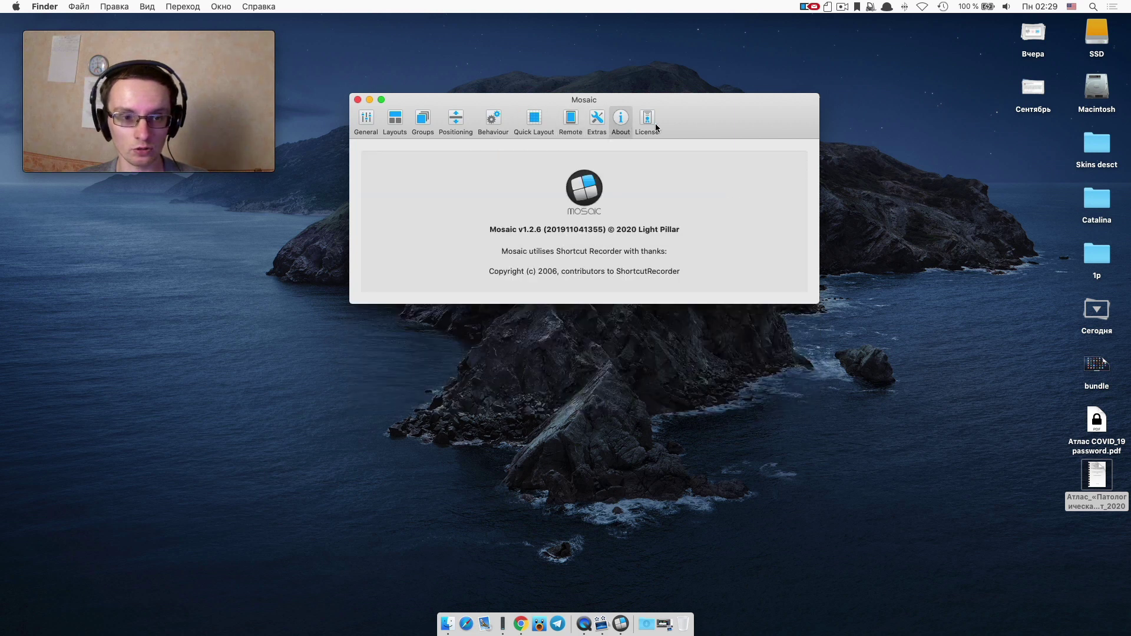
pyautogui.click(654, 122)
pyautogui.click(372, 126)
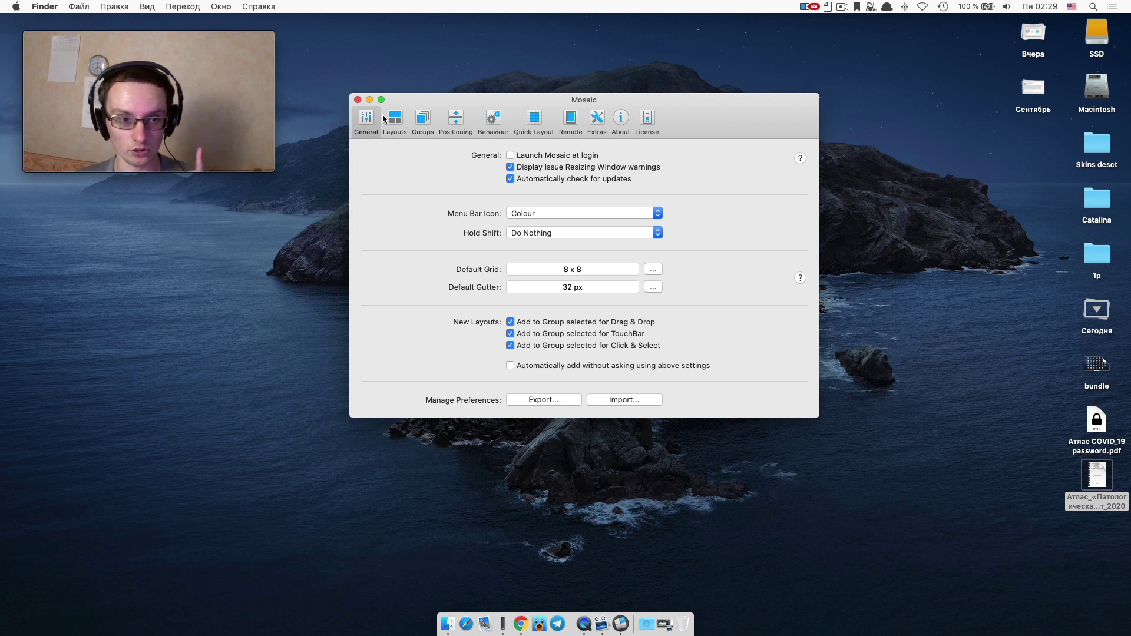
pyautogui.click(384, 120)
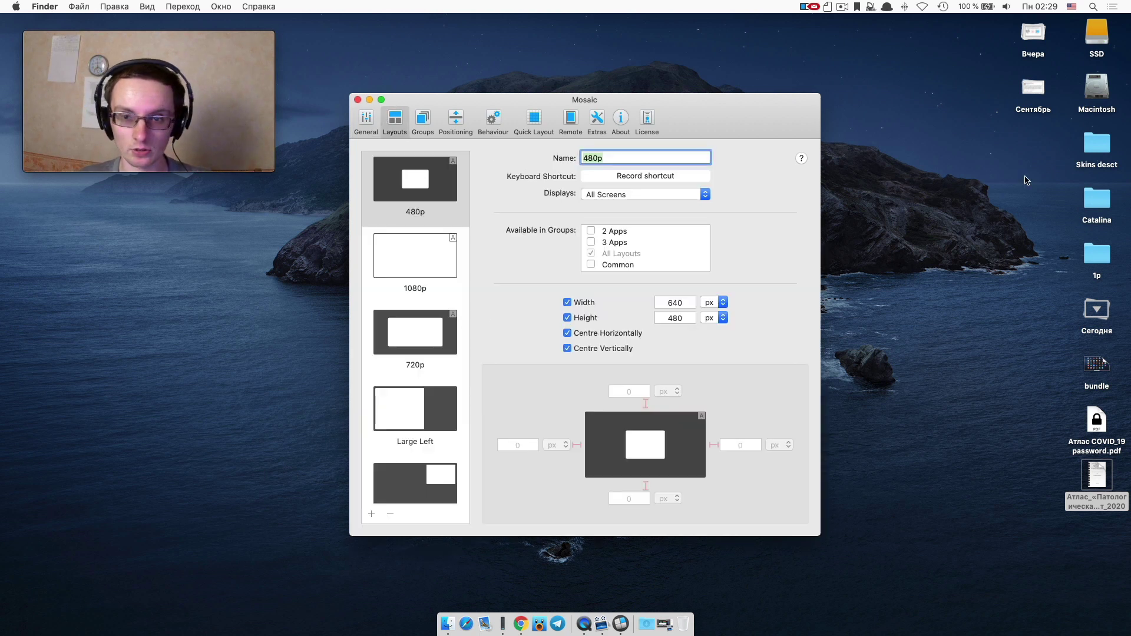
pyautogui.press('F4')
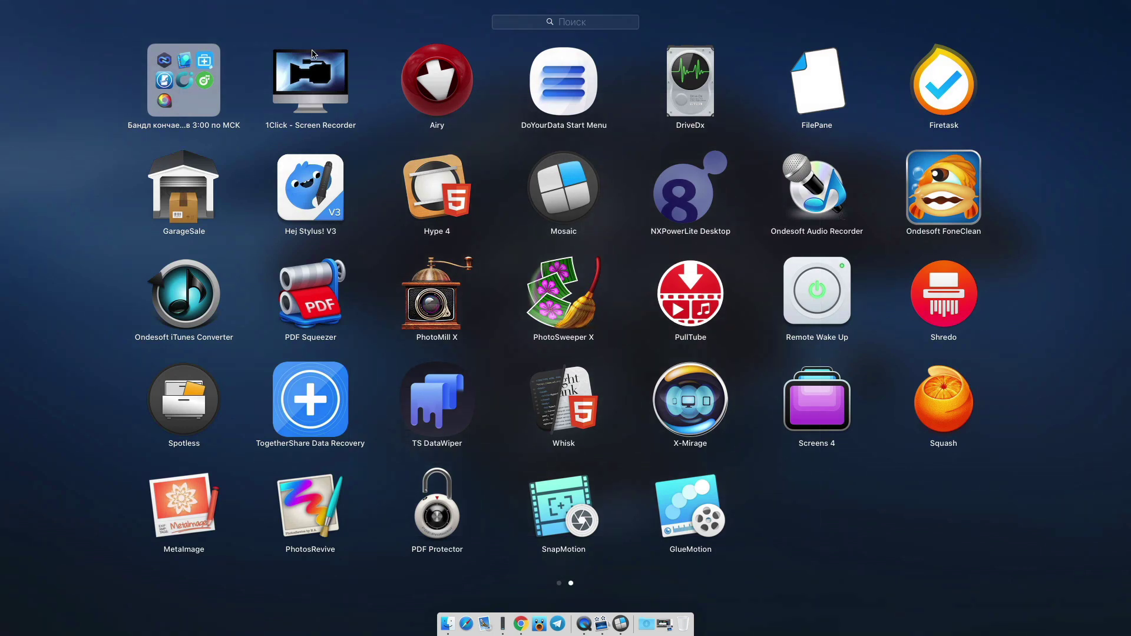
pyautogui.hscroll(-3, 334, 251)
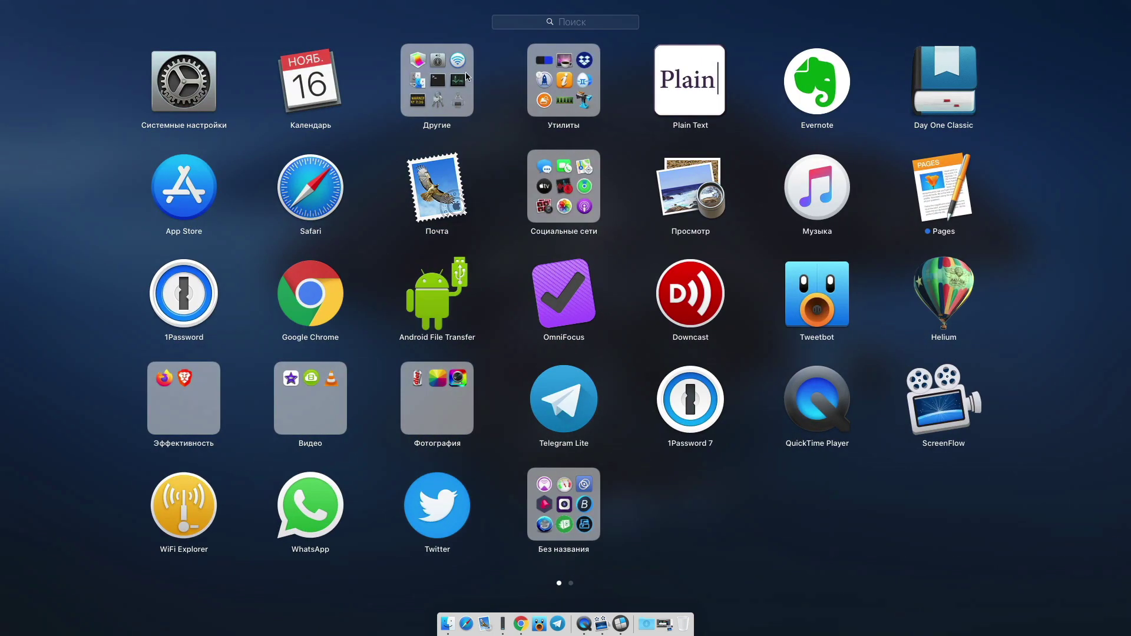
pyautogui.click(587, 80)
pyautogui.click(423, 370)
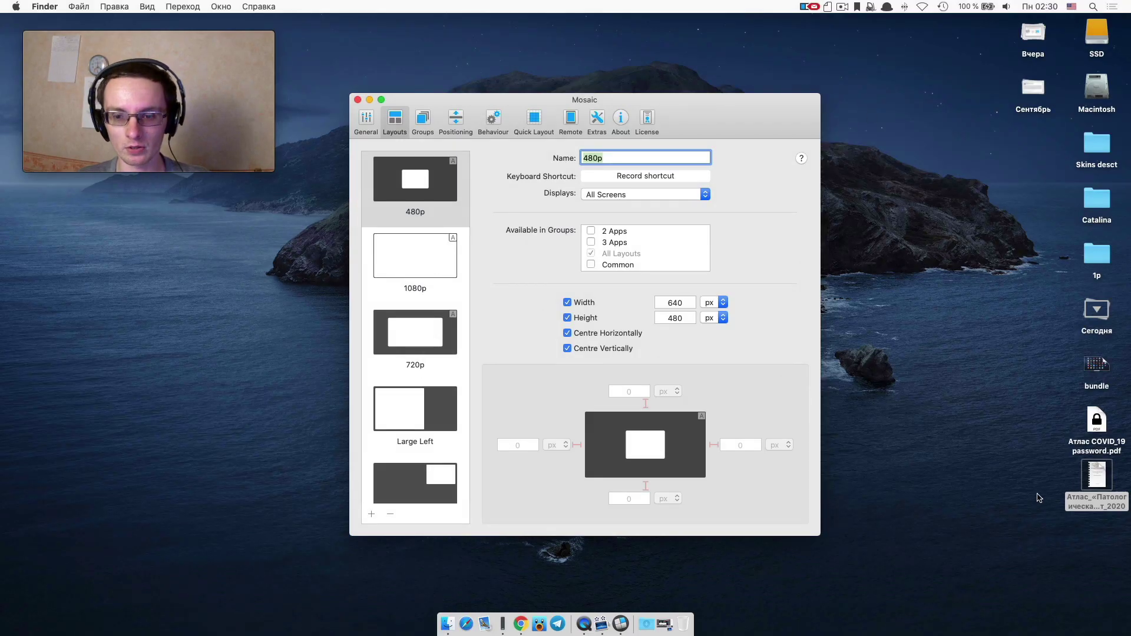
pyautogui.doubleClick(1095, 477)
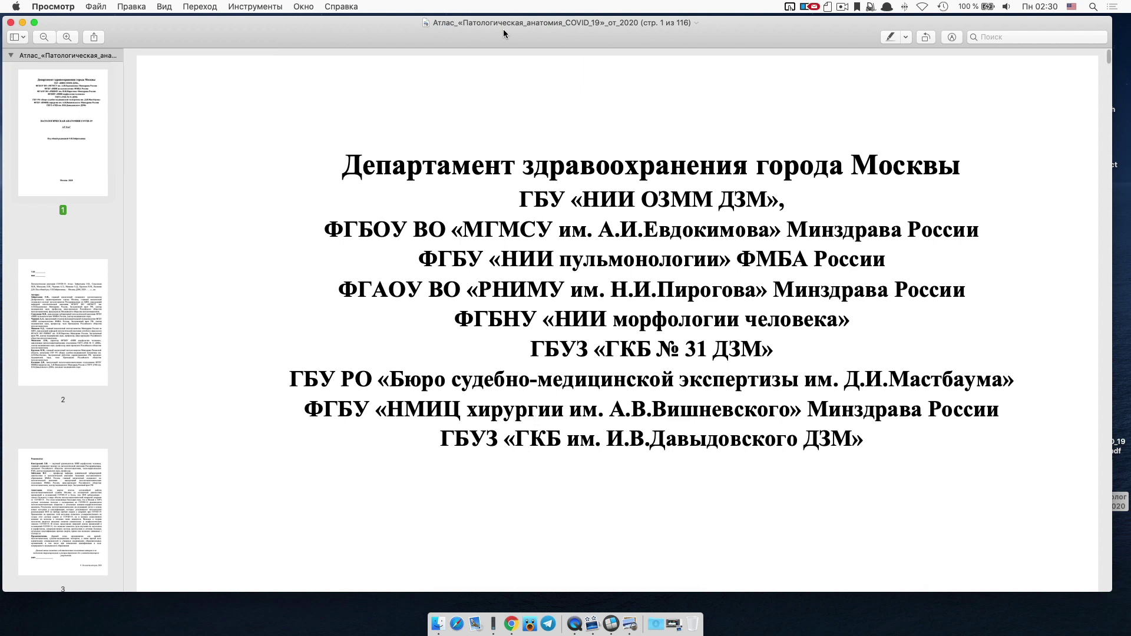
pyautogui.moveTo(503, 30); pyautogui.dragTo(1089, 74)
pyautogui.moveTo(678, 26); pyautogui.dragTo(310, 111)
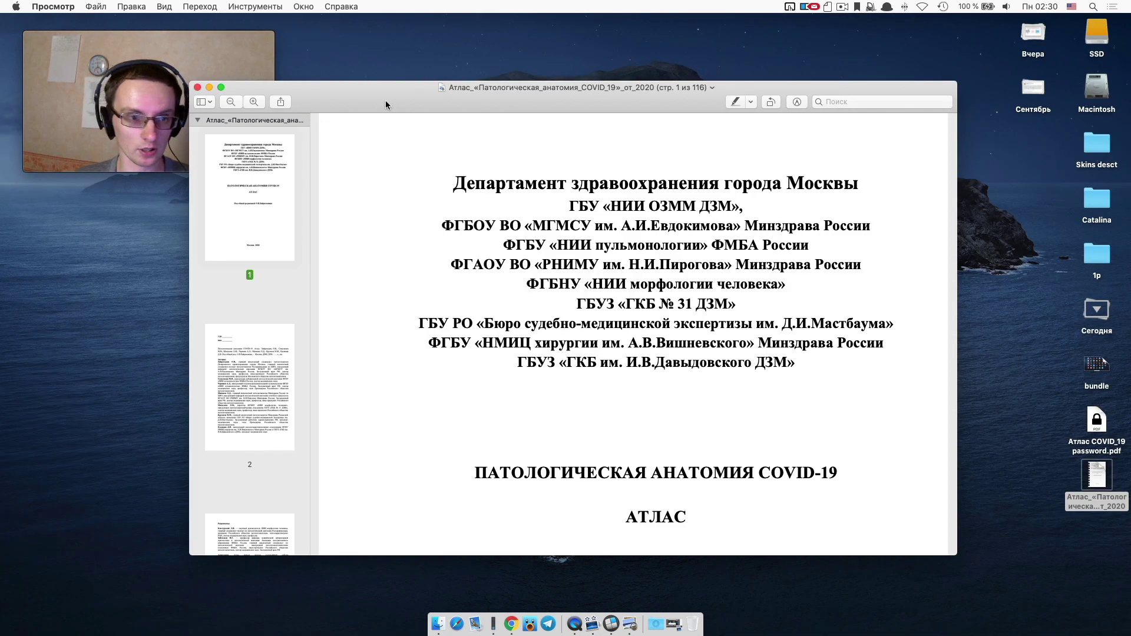
pyautogui.moveTo(386, 105); pyautogui.dragTo(417, 31)
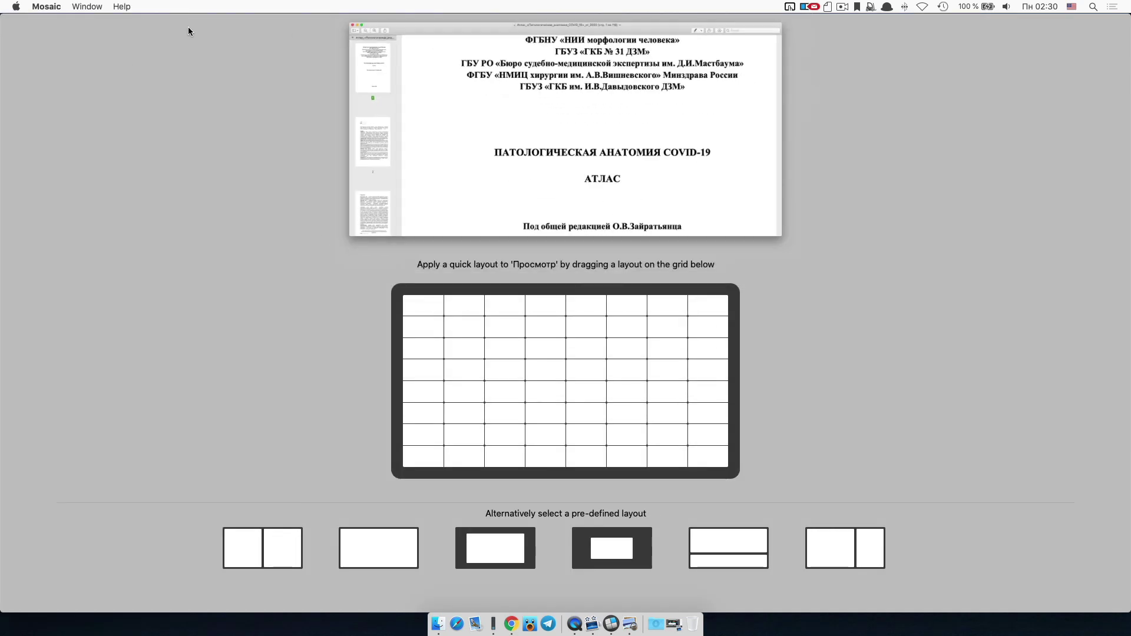
pyautogui.press('Escape')
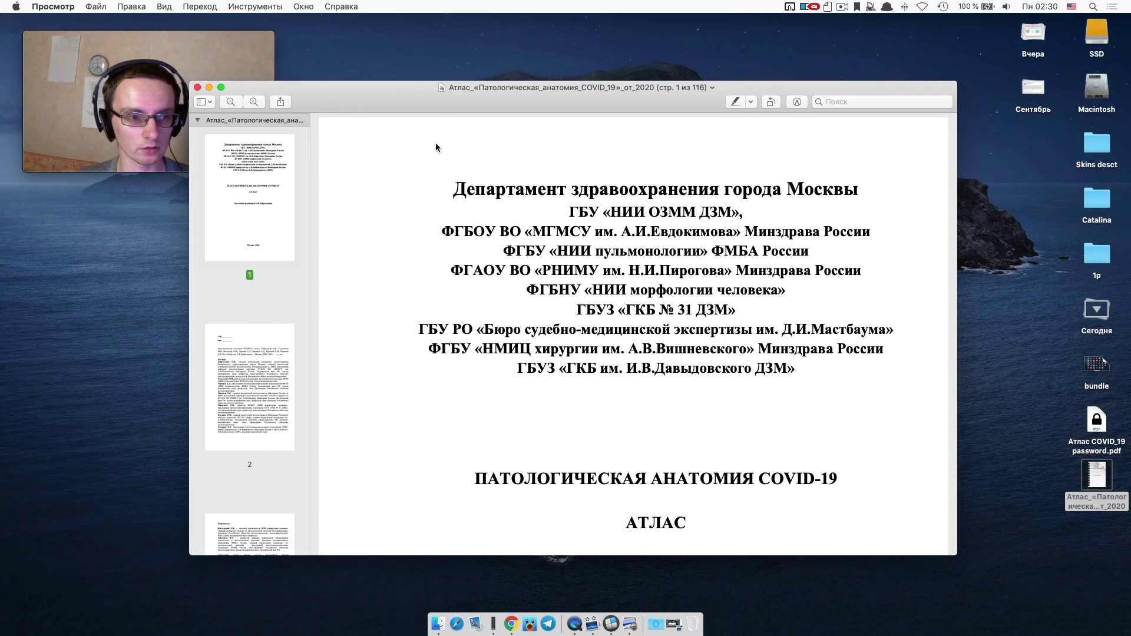
pyautogui.moveTo(423, 106); pyautogui.dragTo(749, 47)
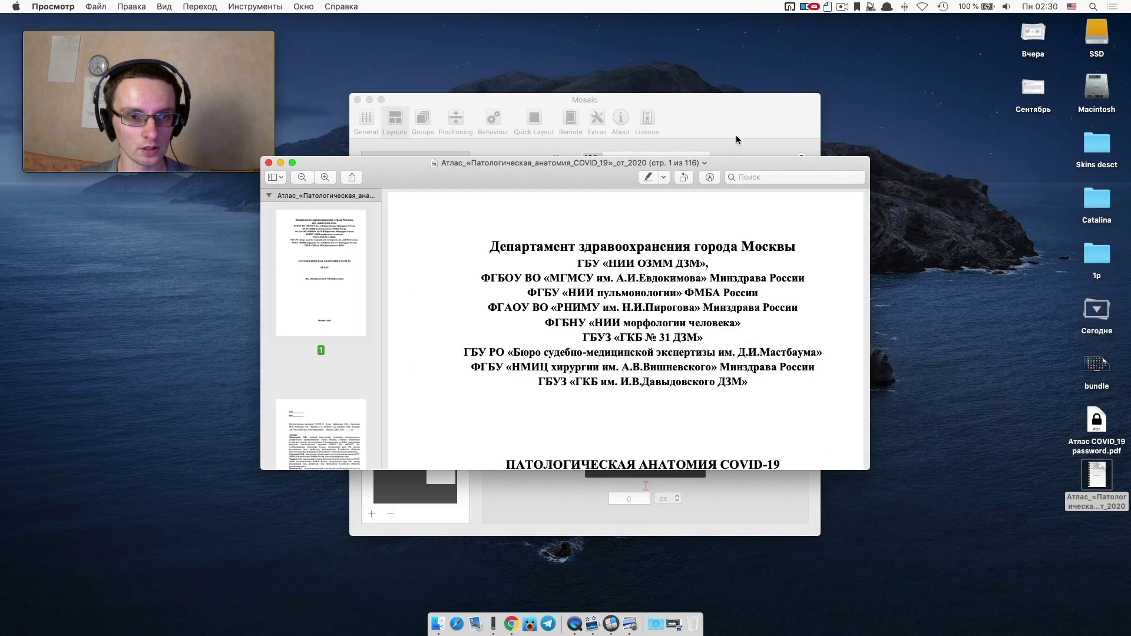
pyautogui.moveTo(744, 160); pyautogui.dragTo(544, 41)
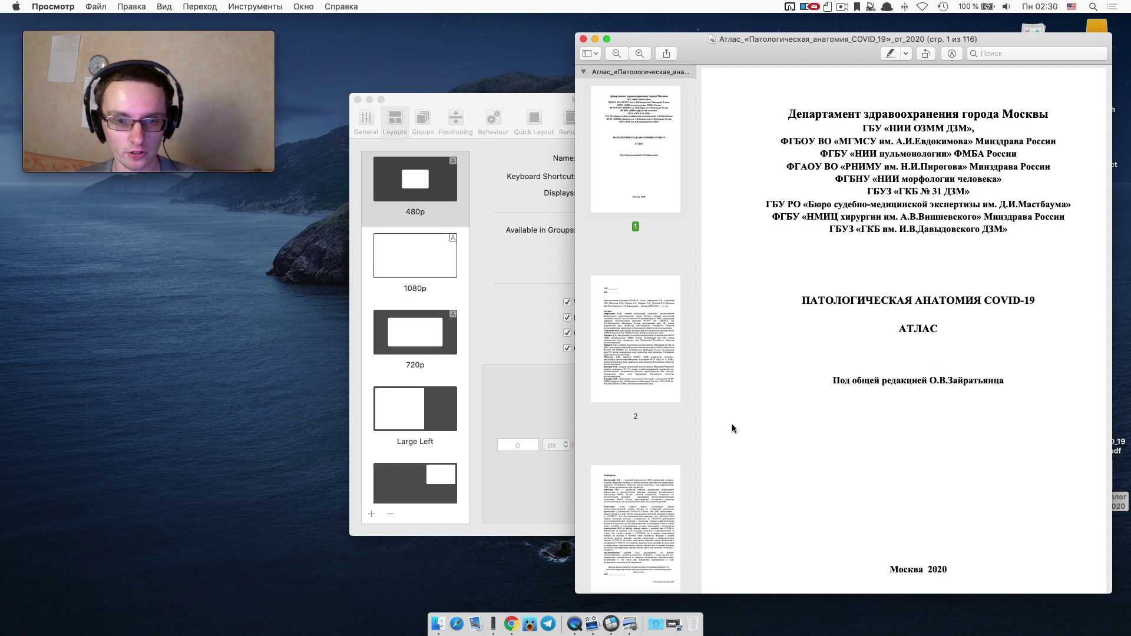
pyautogui.press('super+q')
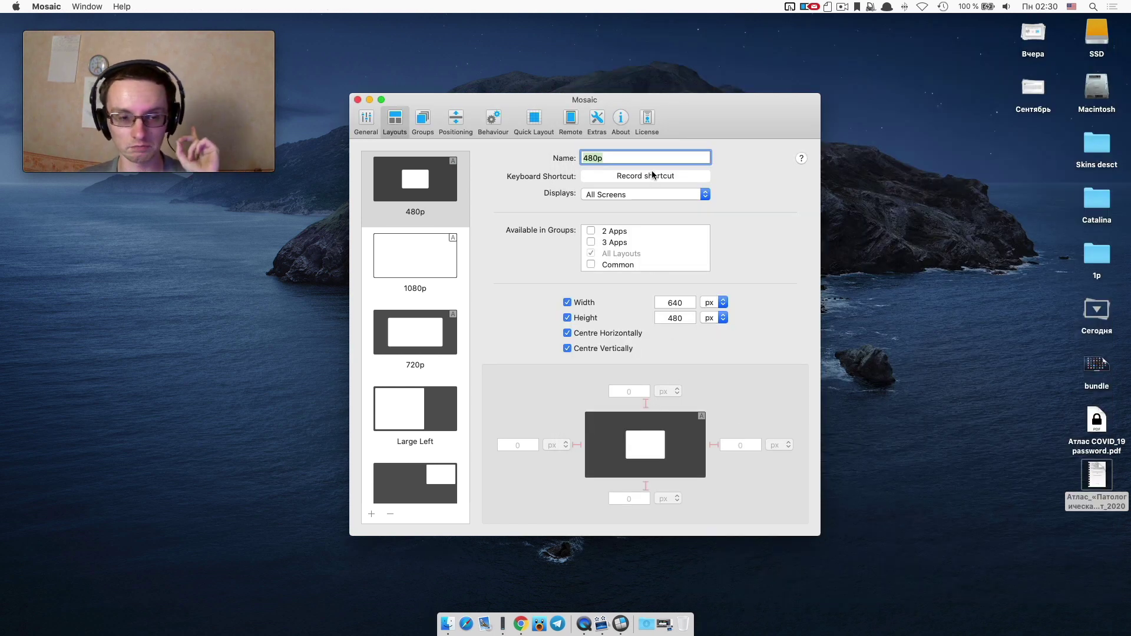
# Review Mosaic's layout groups, including the 3 Apps group's layouts, then close the preferences.
pyautogui.click(423, 120)
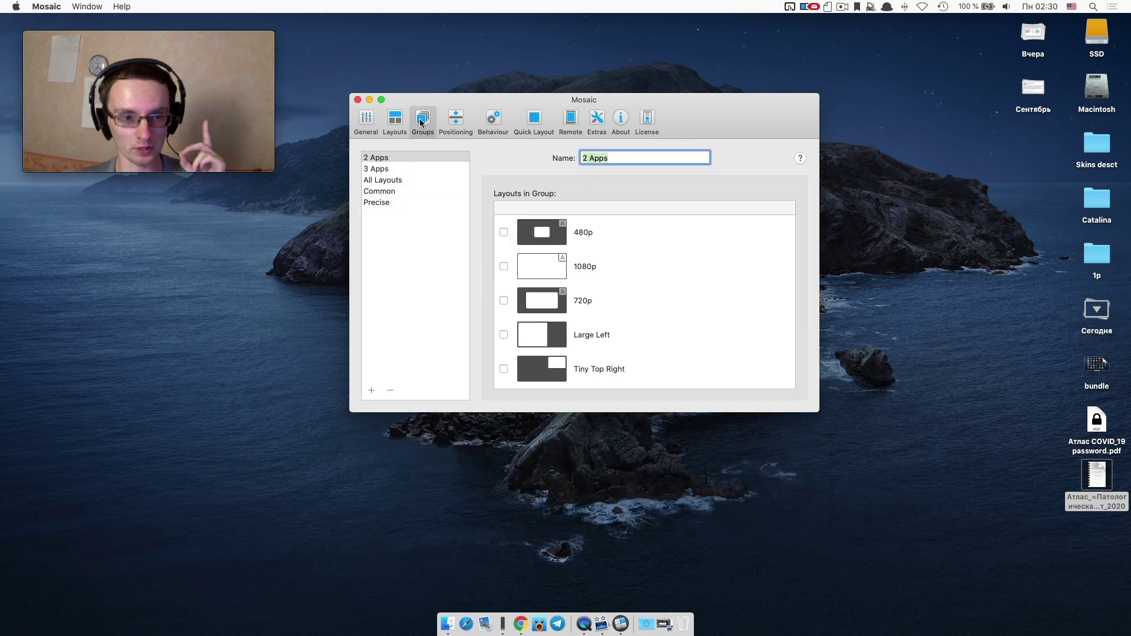
pyautogui.click(408, 169)
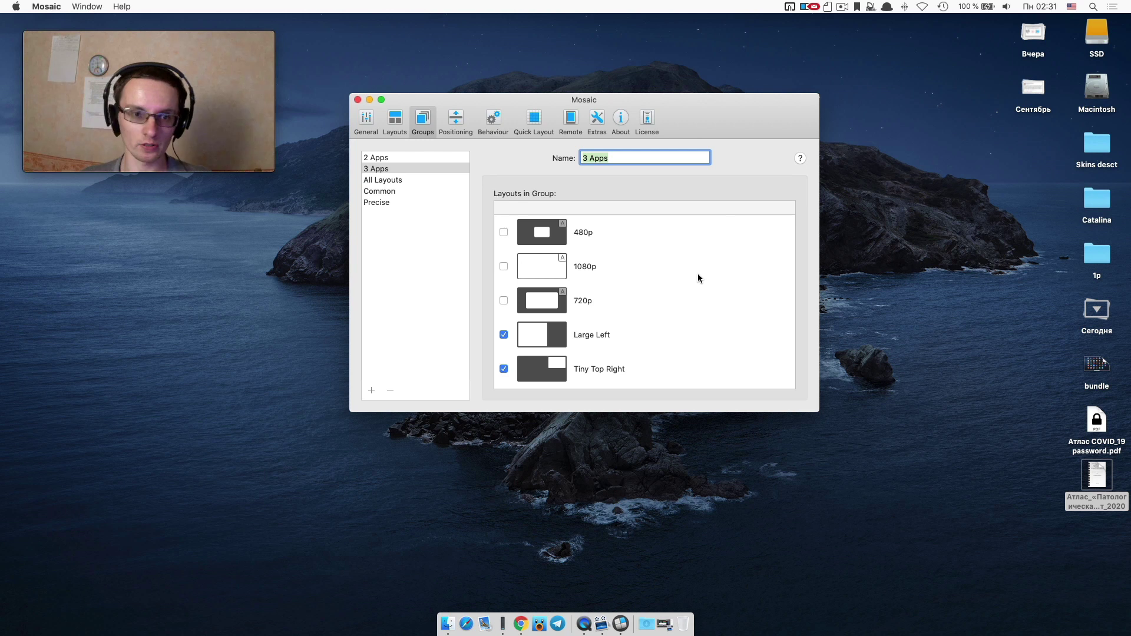
pyautogui.click(358, 100)
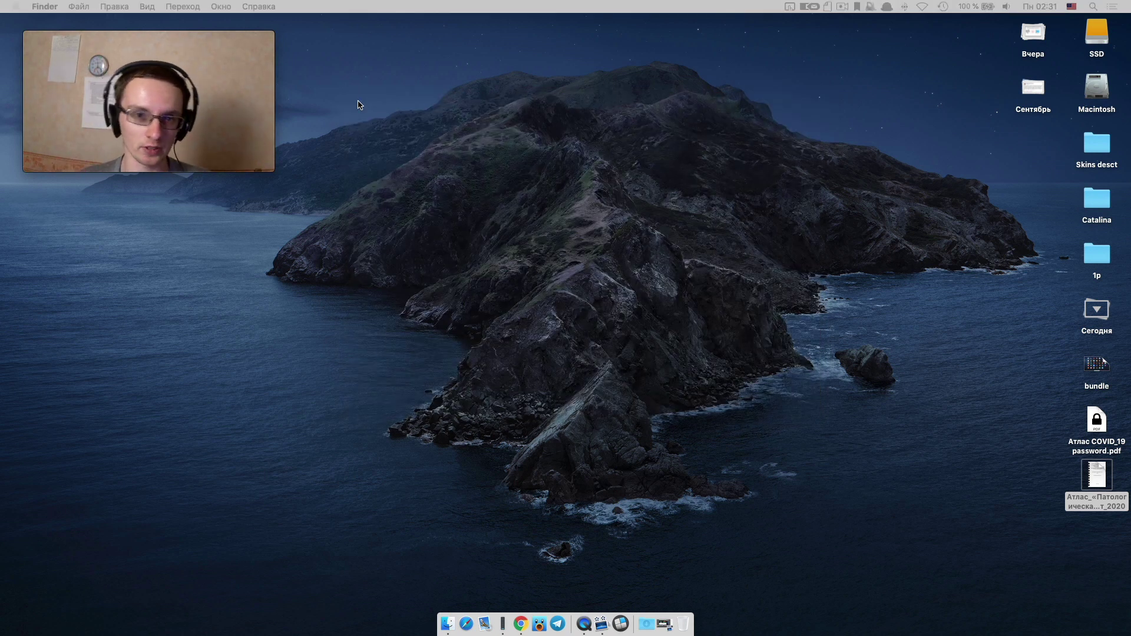
# Bring NXPowerLite Desktop to the front from Launchpad and clear the desktop selection.
pyautogui.press('F4')
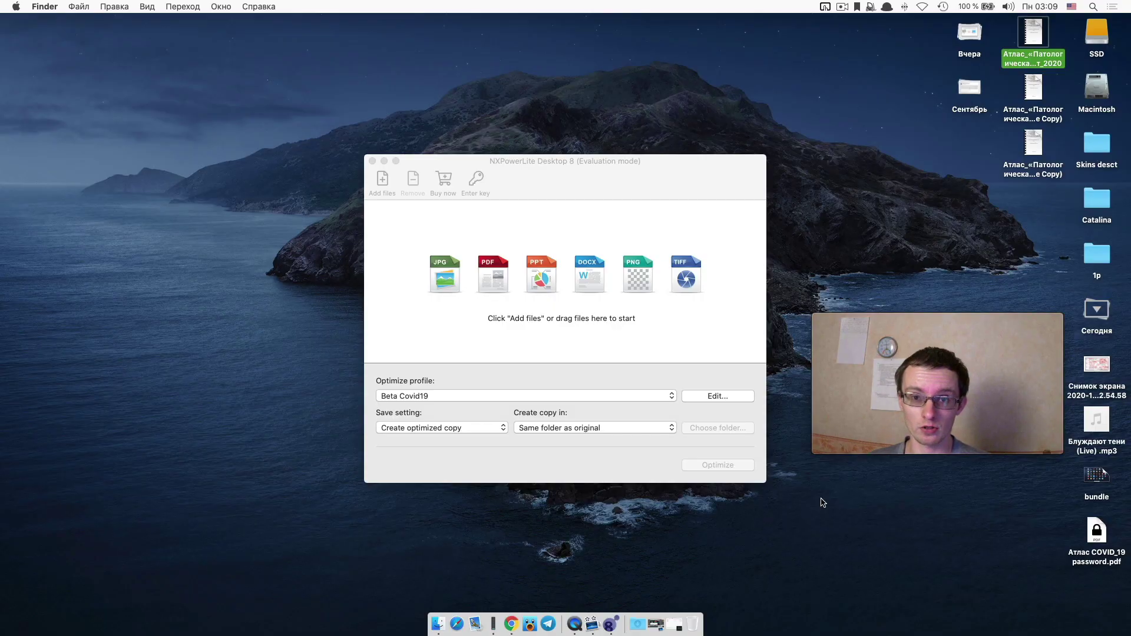
pyautogui.click(580, 167)
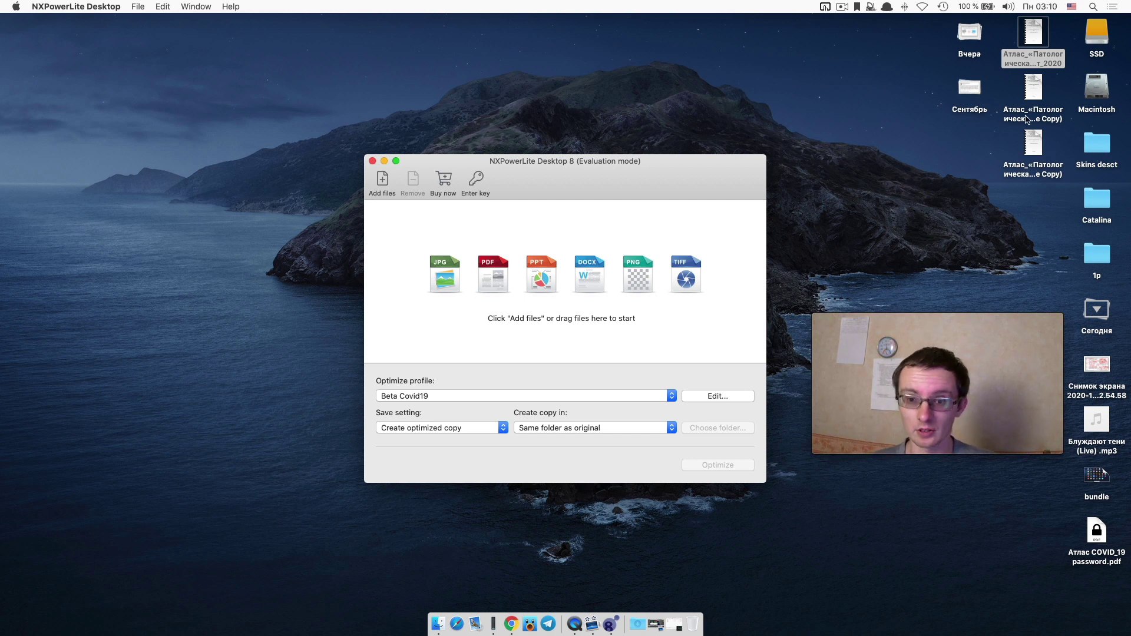
pyautogui.click(1034, 88)
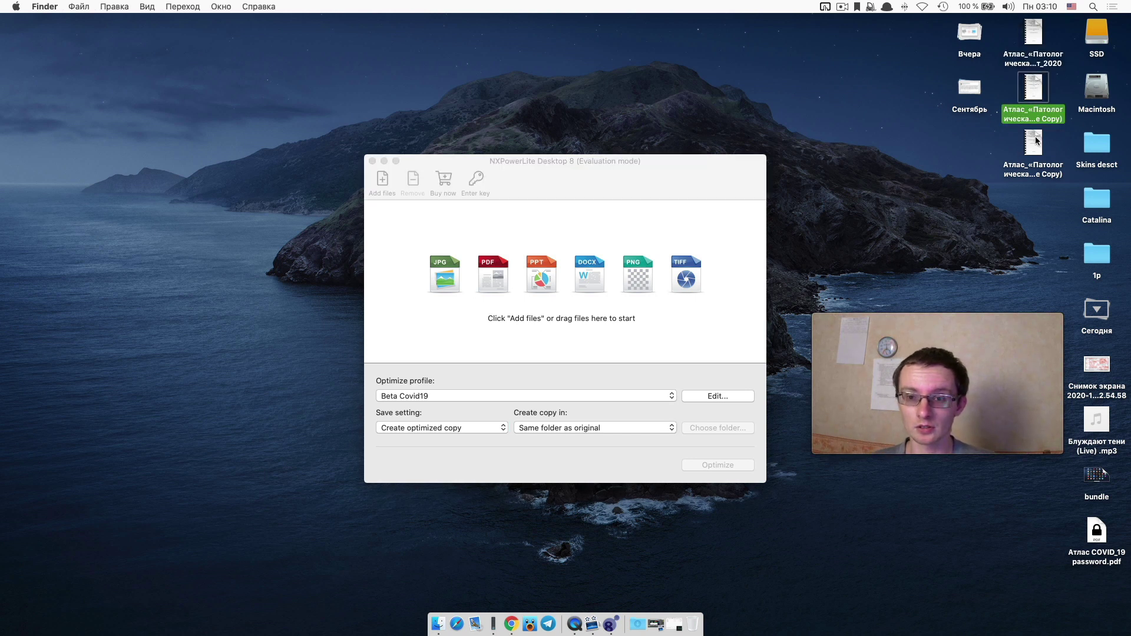
pyautogui.click(1022, 43)
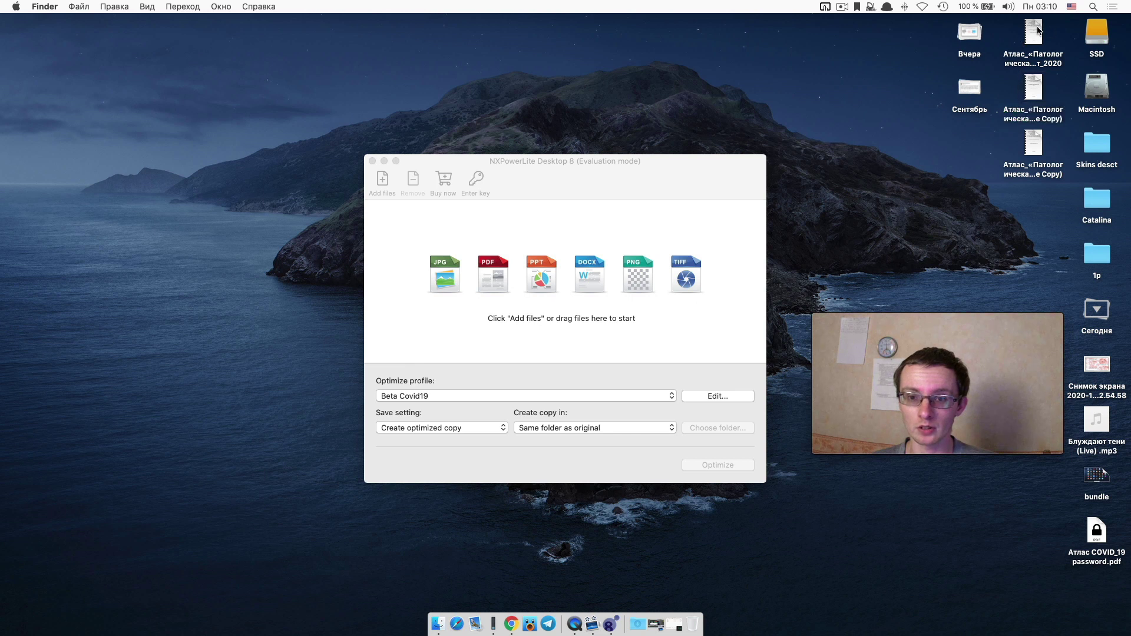
# Confirm the original atlas PDF is 20,8 MB in Get Info and drop it into NXPowerLite.
pyautogui.click(1037, 32)
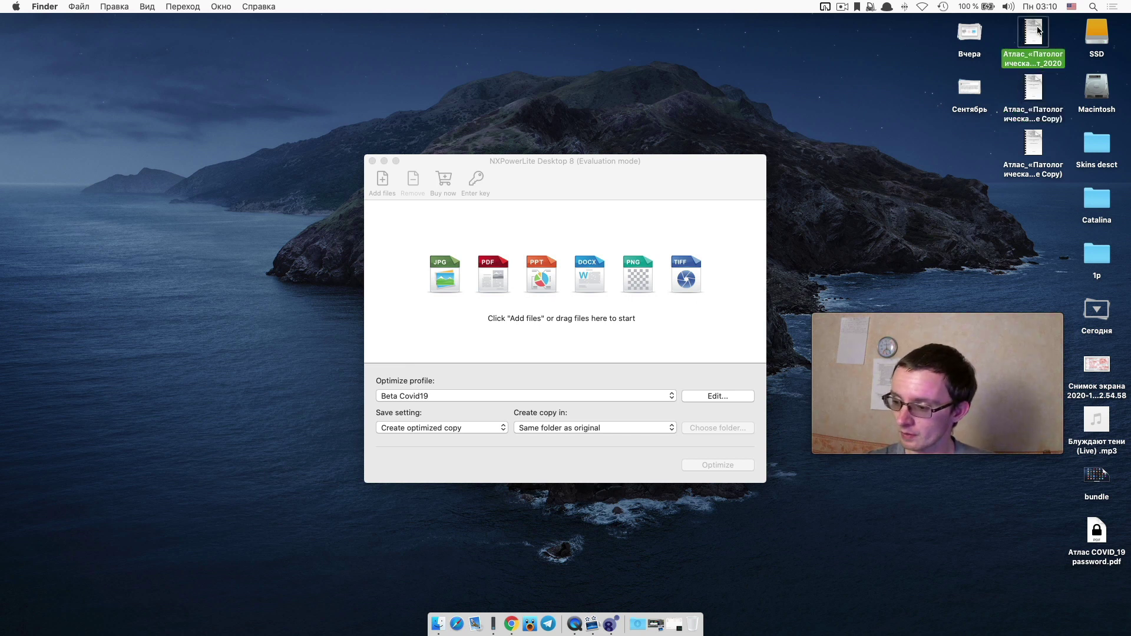
pyautogui.press('super+i')
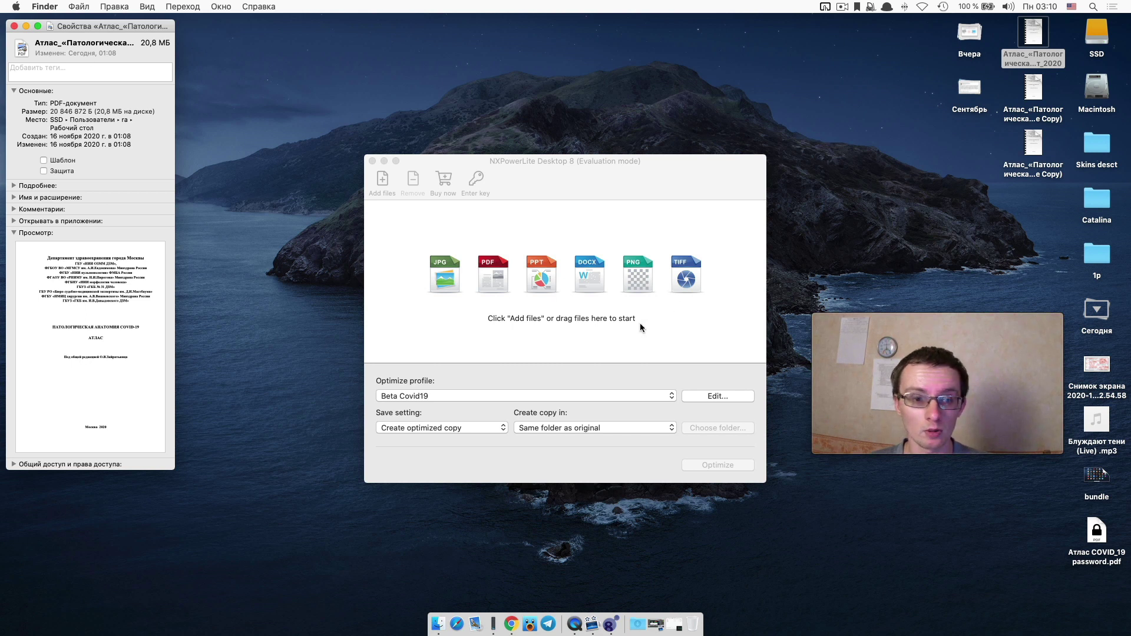
pyautogui.click(14, 28)
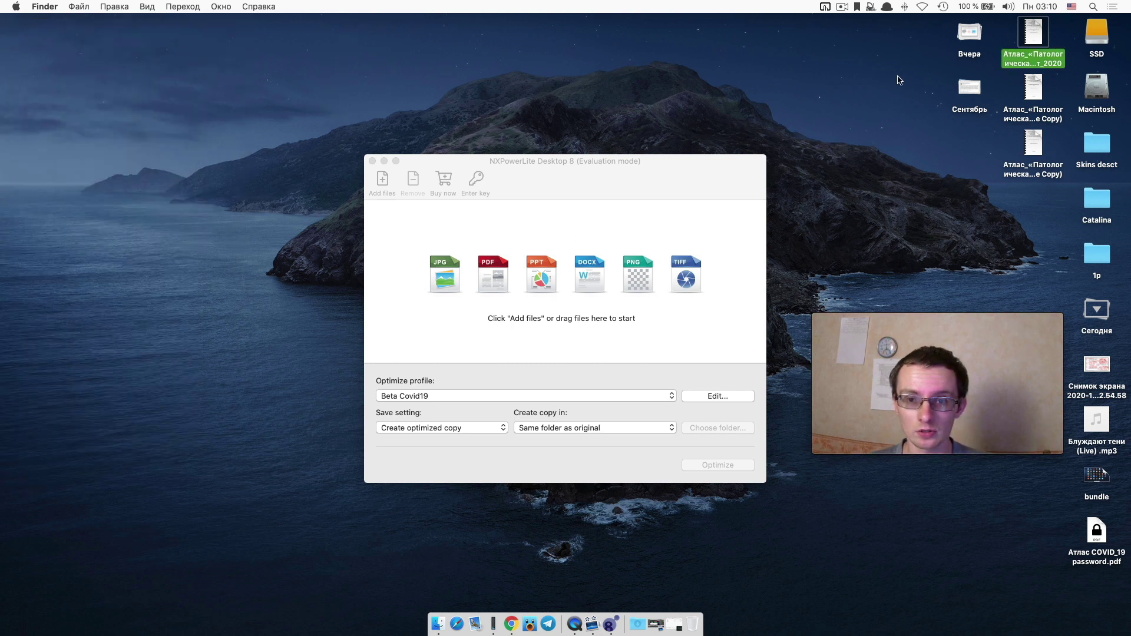
pyautogui.moveTo(1036, 36); pyautogui.dragTo(493, 272)
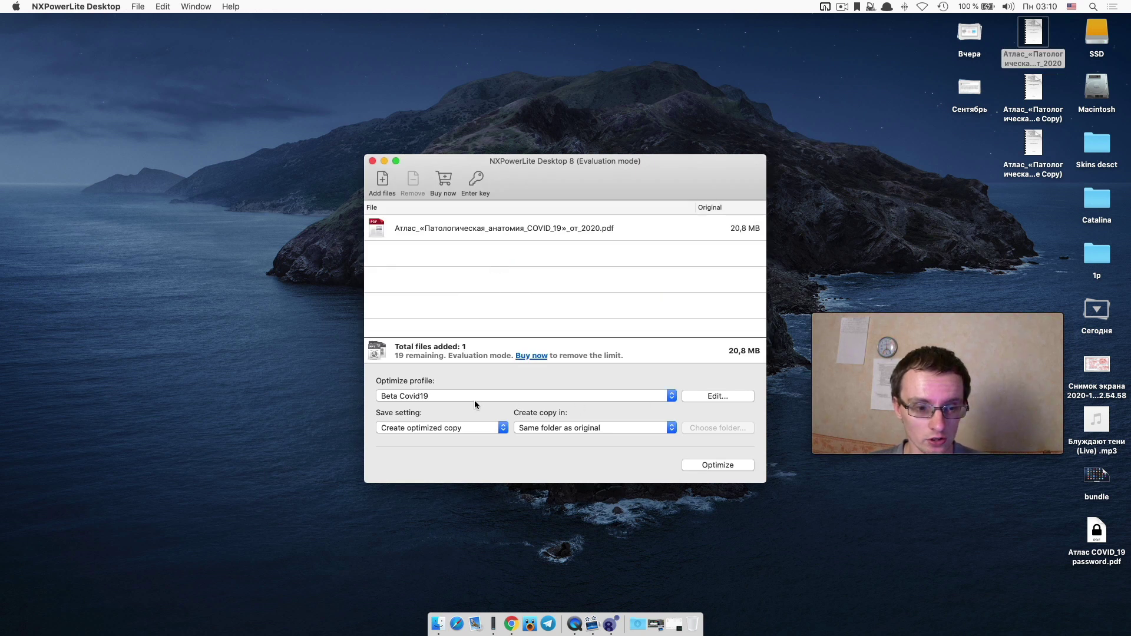
pyautogui.click(699, 398)
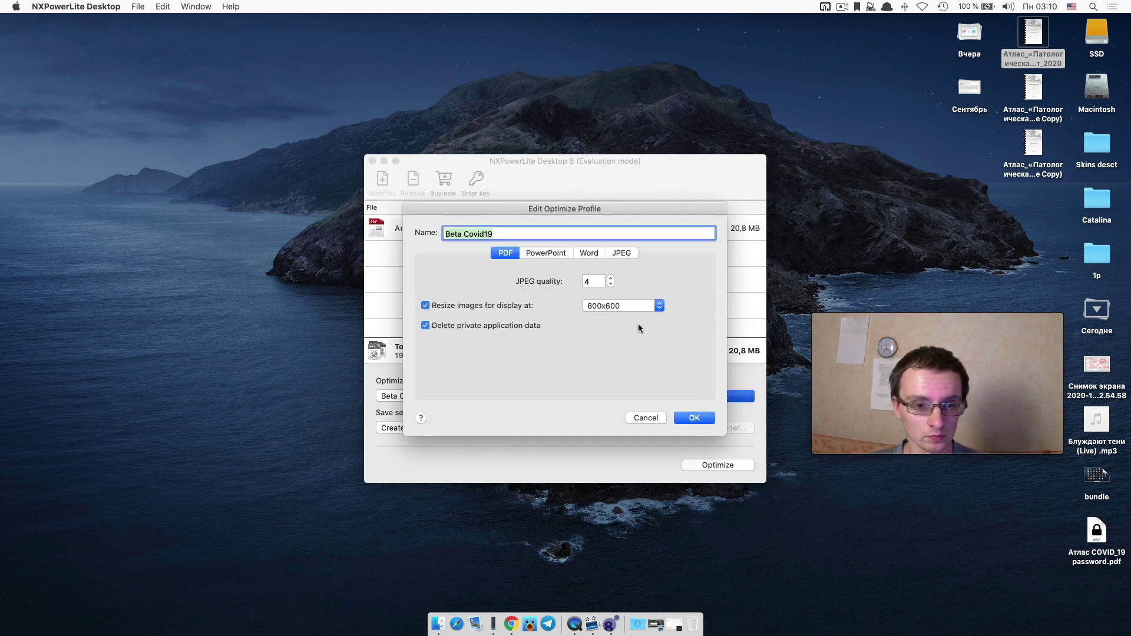
pyautogui.click(619, 306)
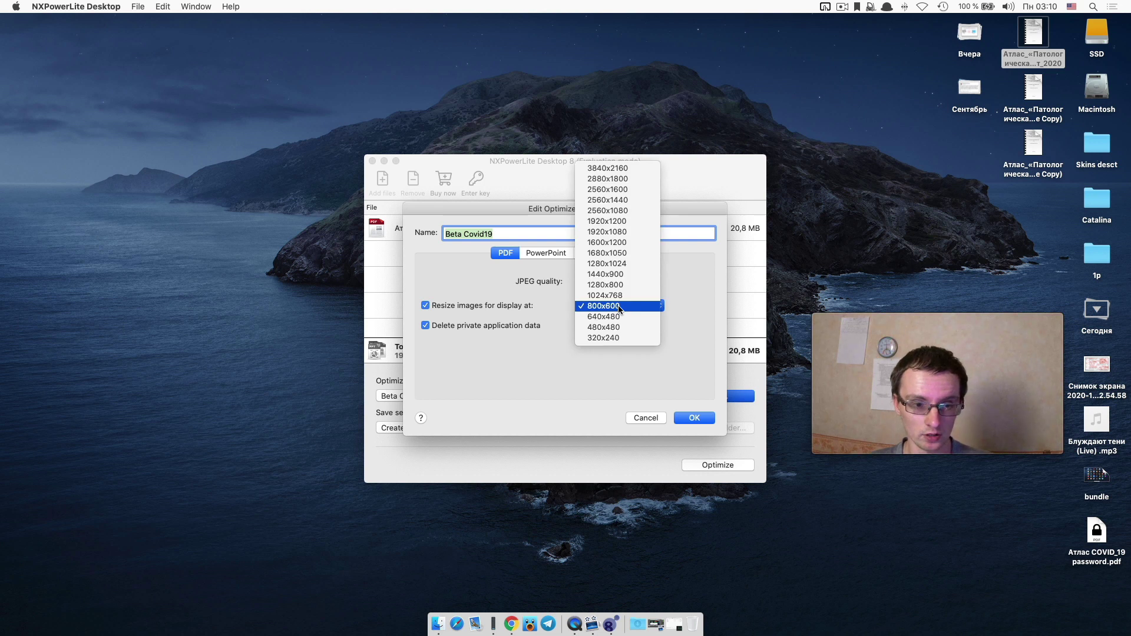
pyautogui.click(618, 306)
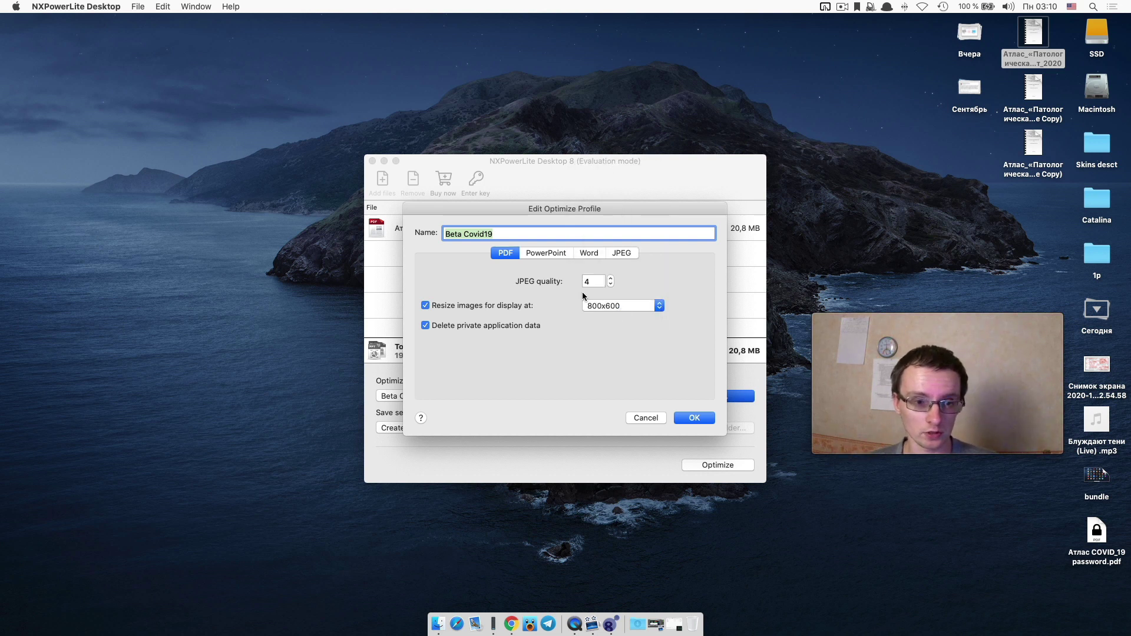
pyautogui.click(545, 253)
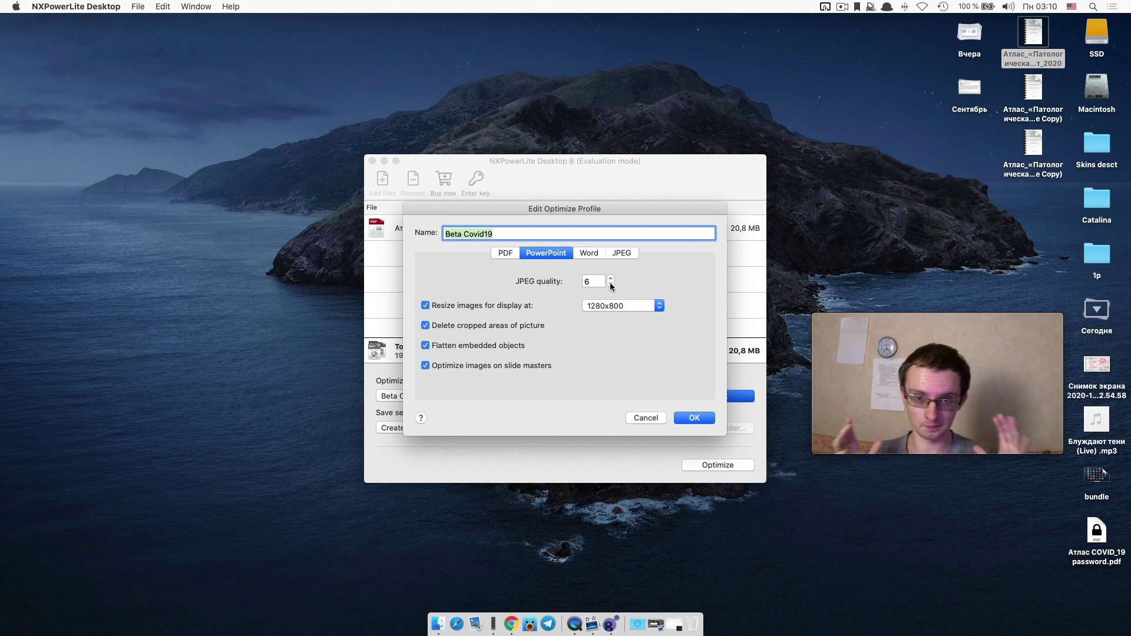
pyautogui.click(588, 252)
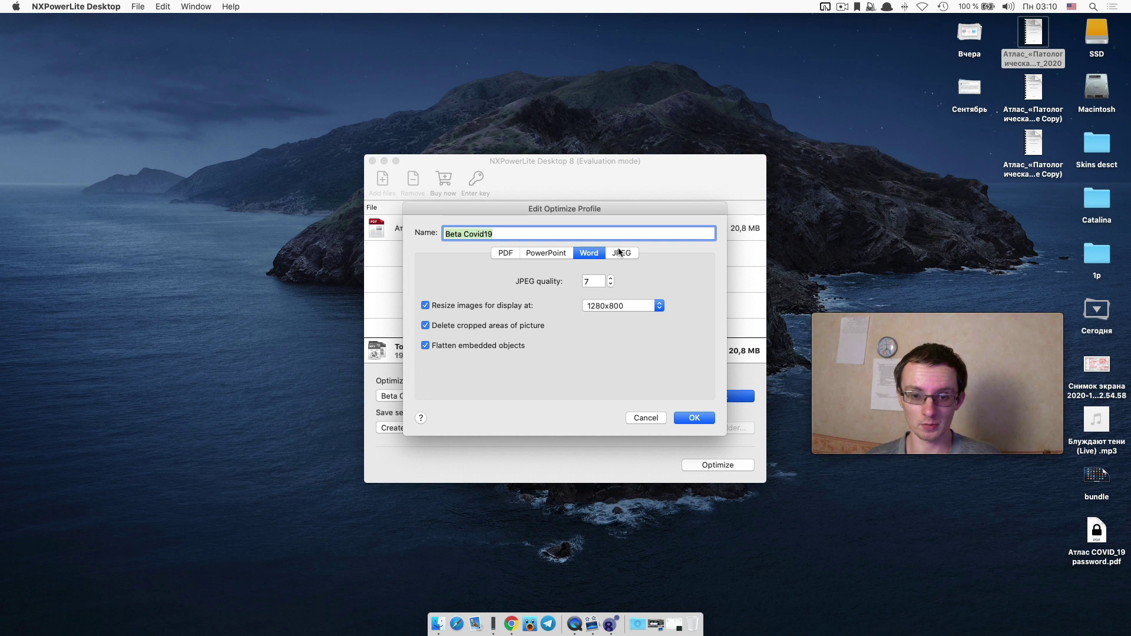
pyautogui.click(550, 253)
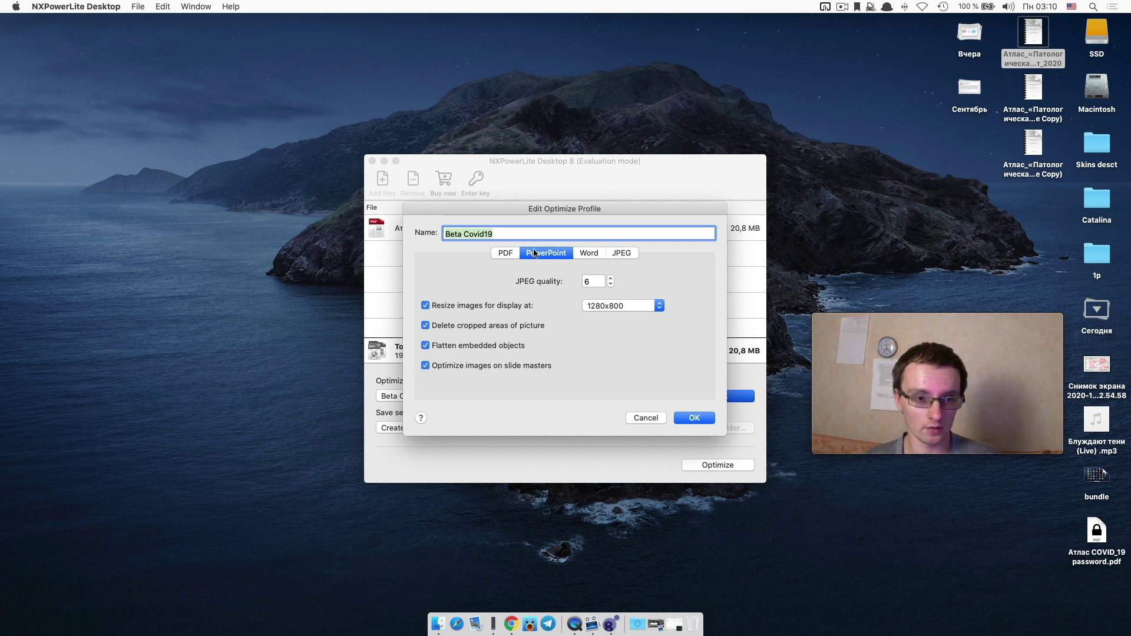
pyautogui.click(512, 253)
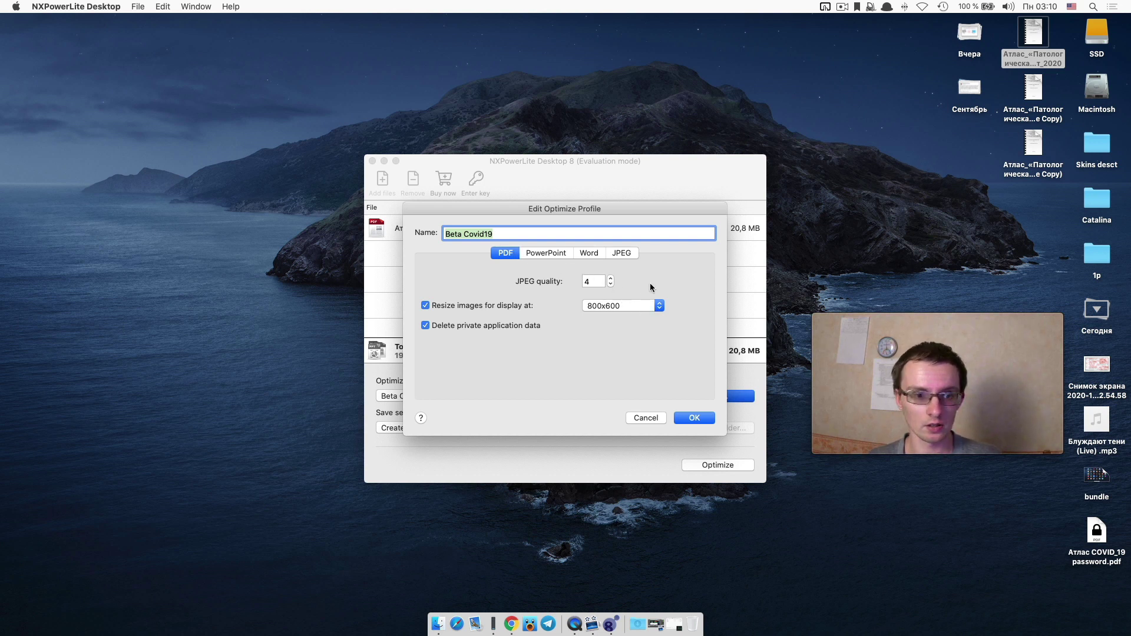
pyautogui.click(549, 253)
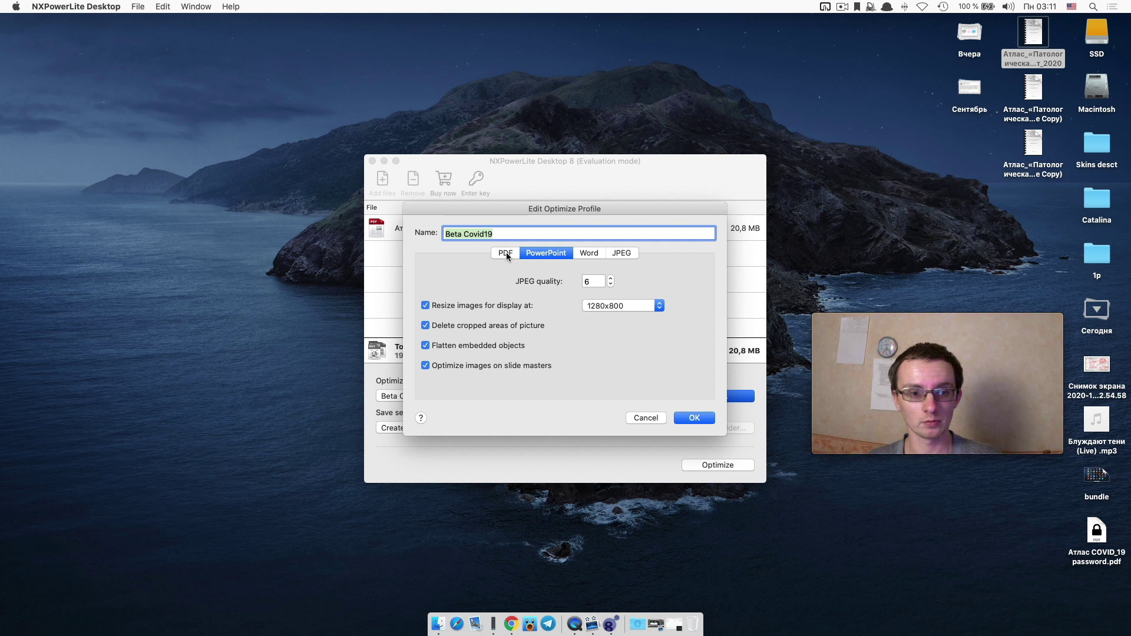
pyautogui.click(594, 251)
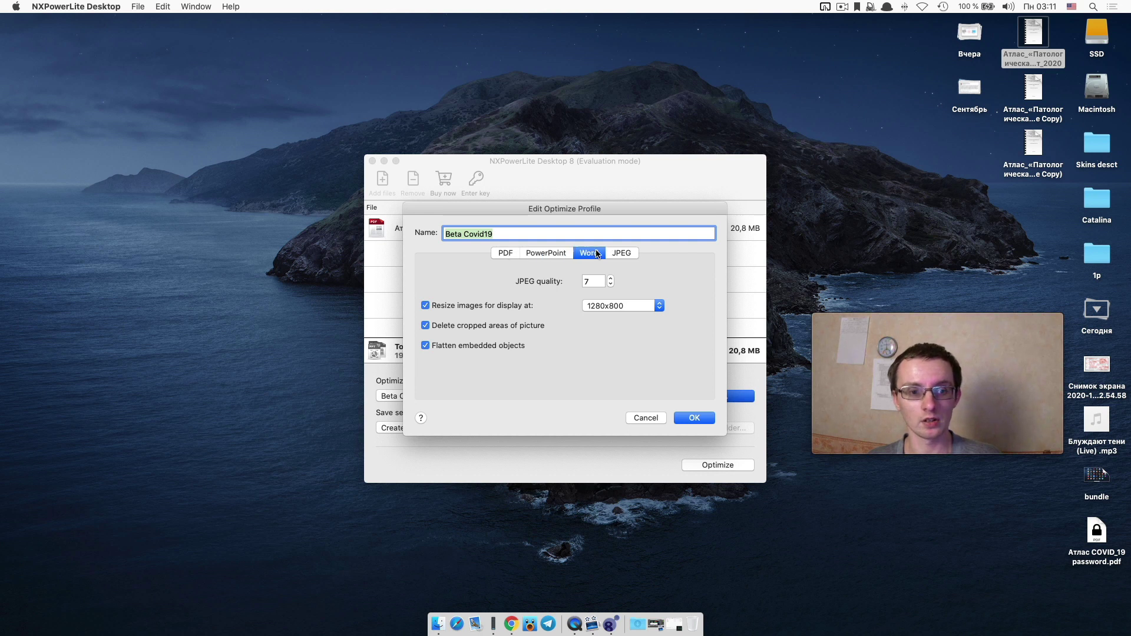
pyautogui.click(505, 252)
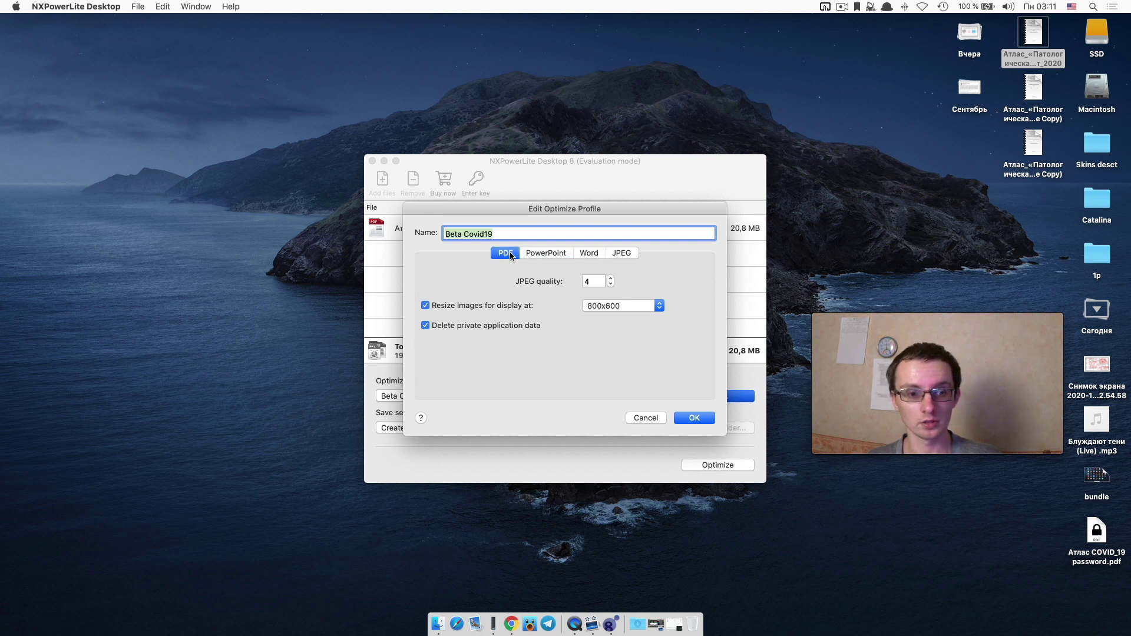
pyautogui.click(627, 304)
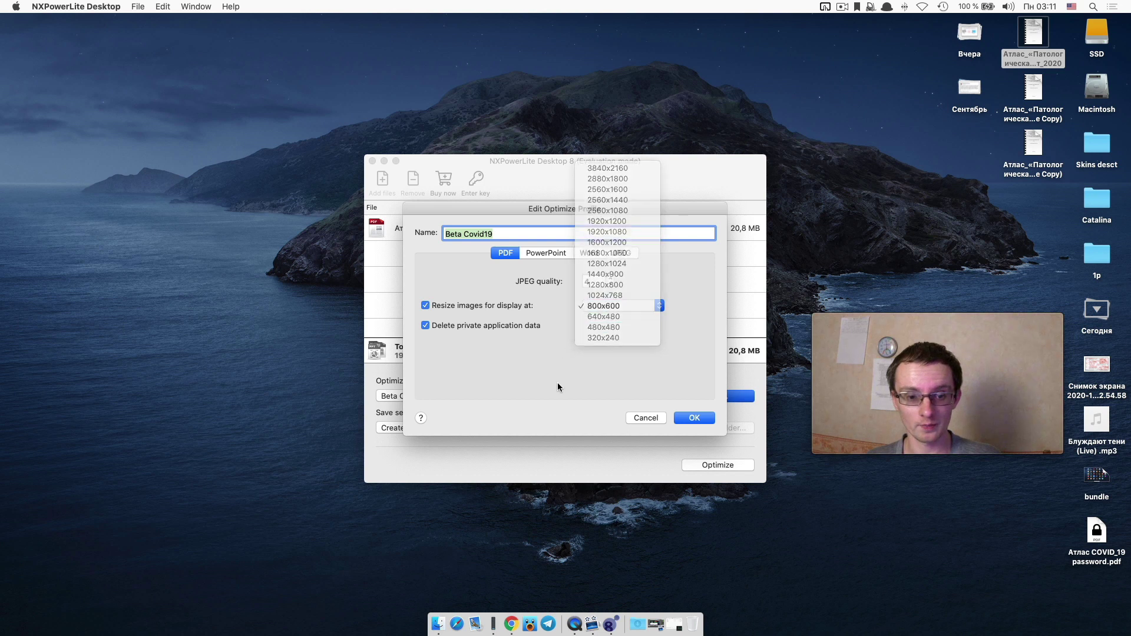
pyautogui.click(691, 418)
pyautogui.click(691, 417)
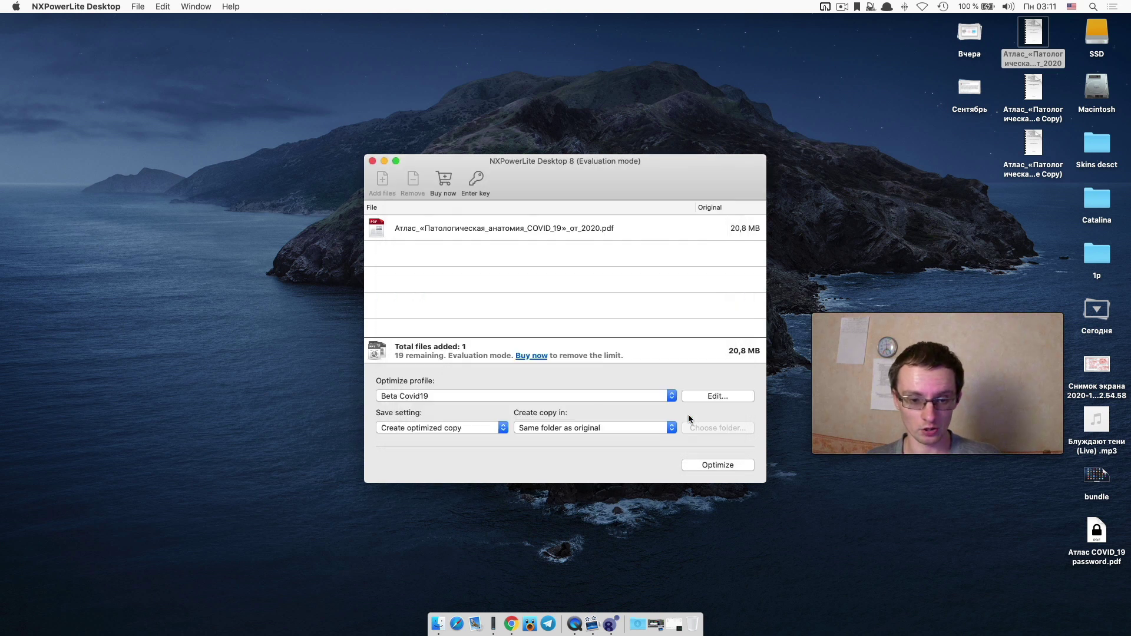
# Optimise while skipping the existing copy, check that copy's 8 MB size, and open it in Preview.
pyautogui.click(709, 466)
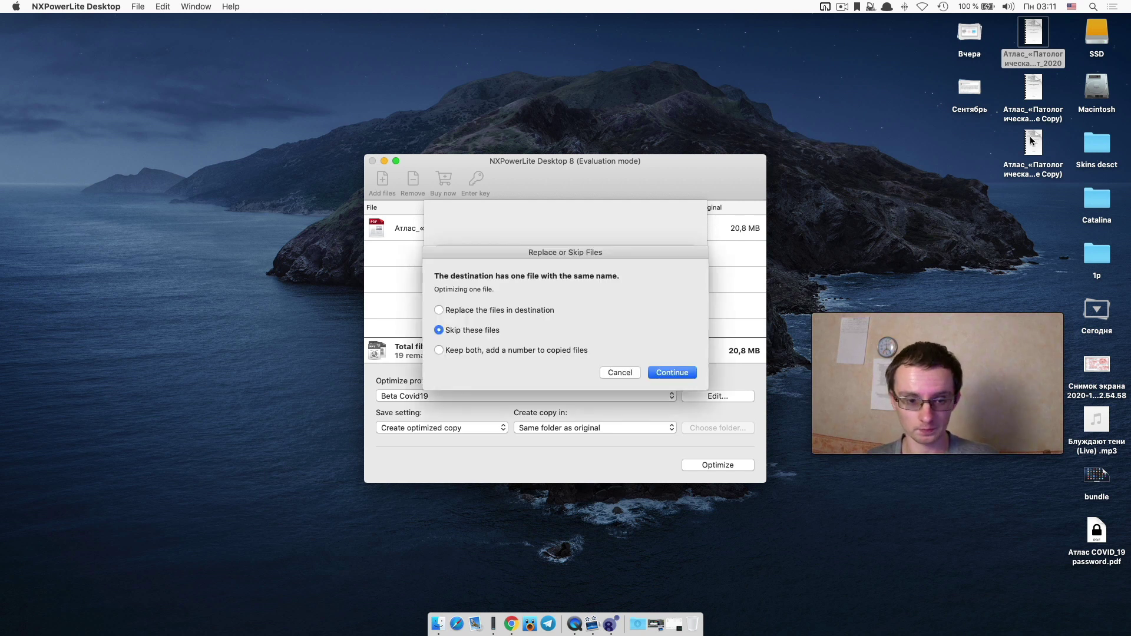
pyautogui.click(635, 370)
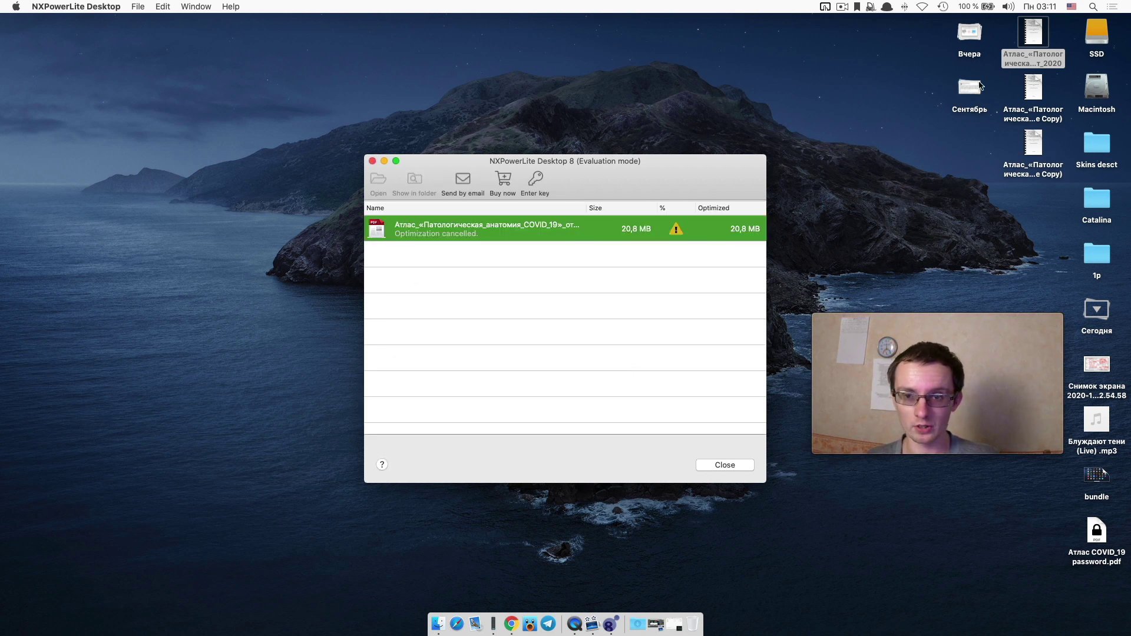
pyautogui.click(1031, 135)
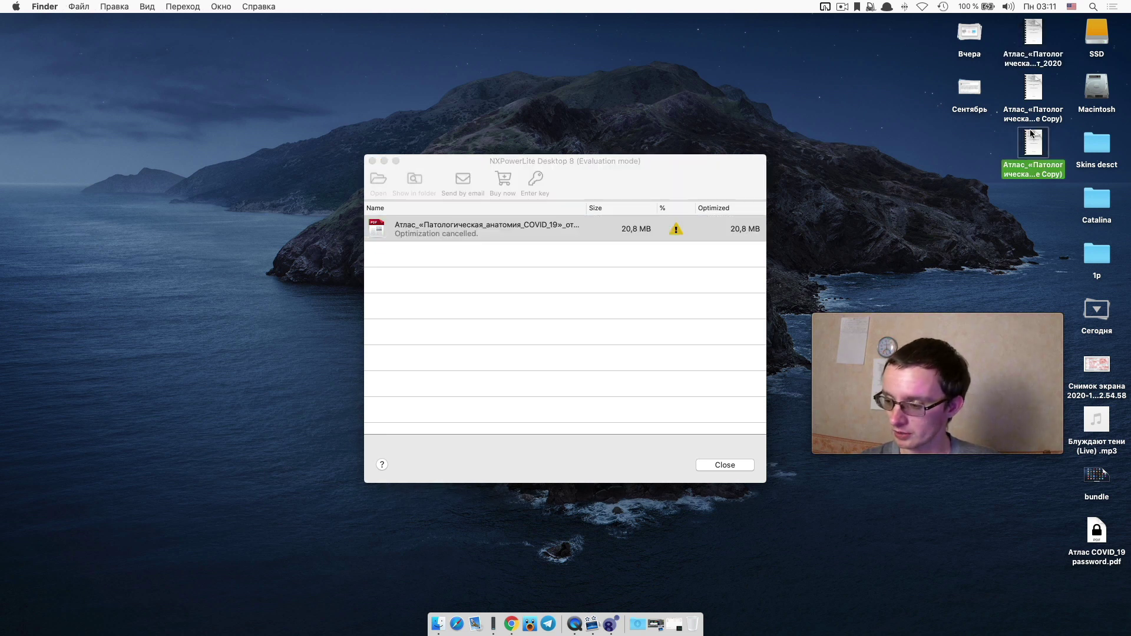
pyautogui.press('super+i')
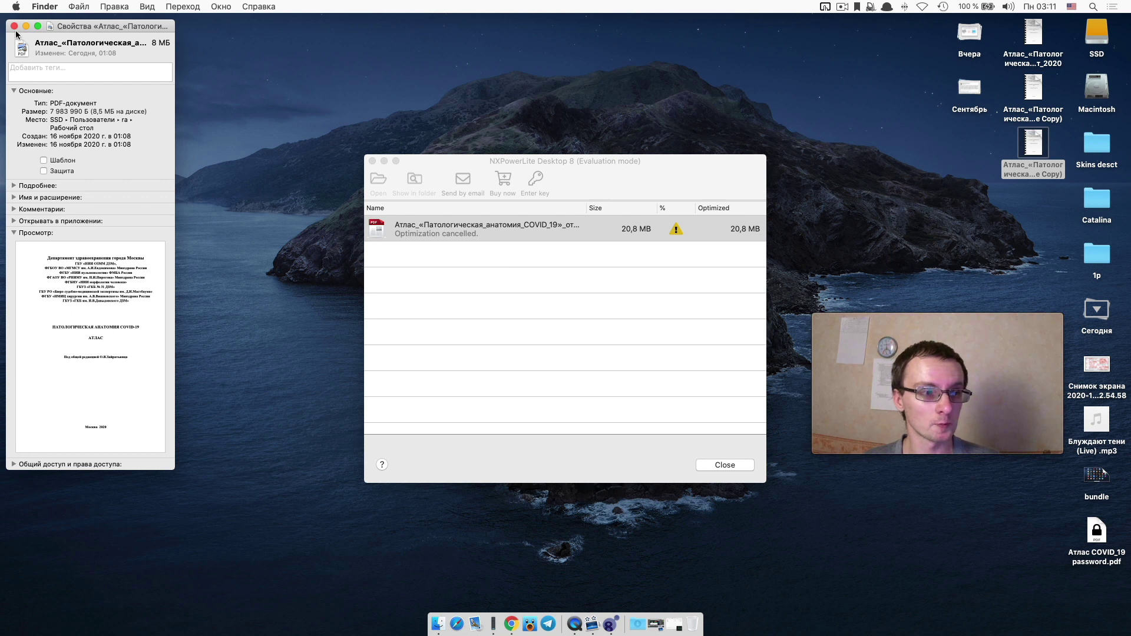
pyautogui.click(14, 26)
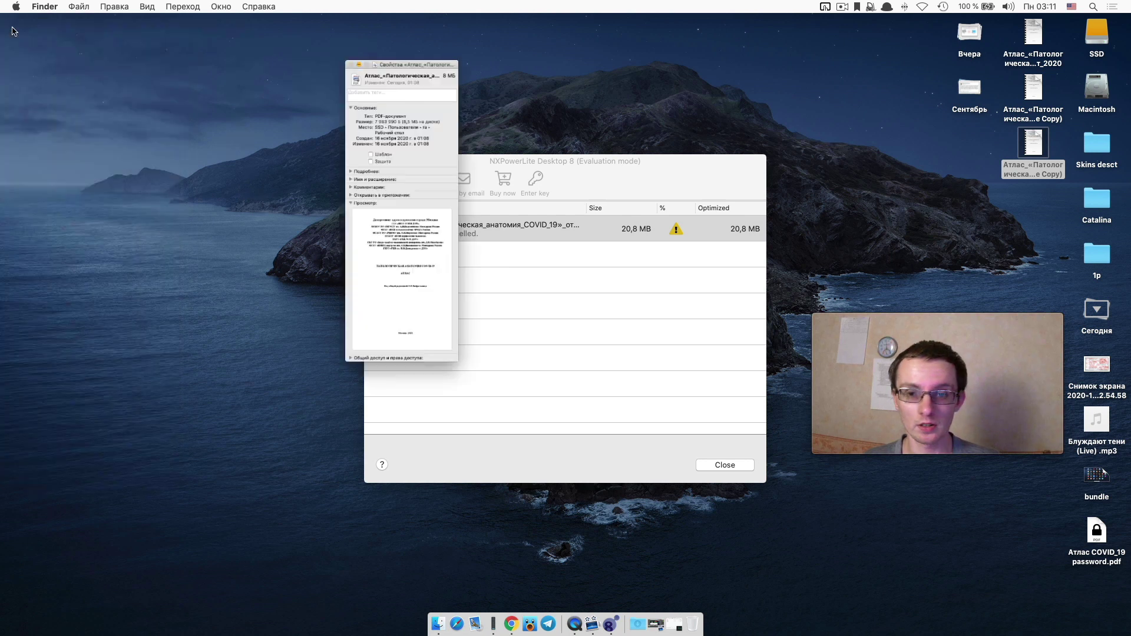
pyautogui.doubleClick(1035, 137)
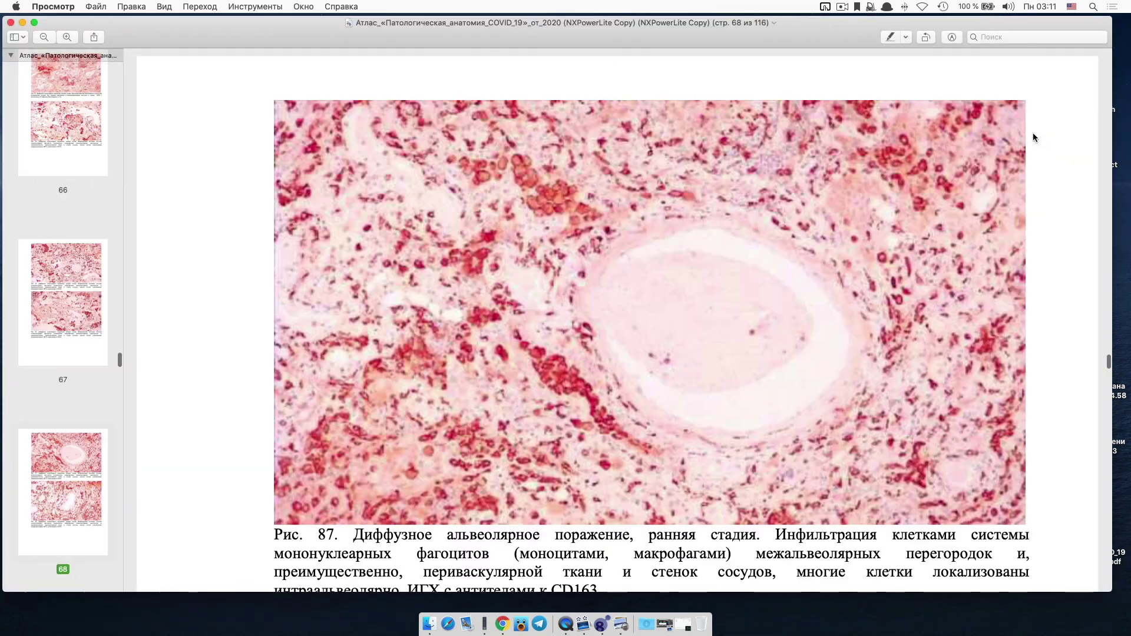
# Open the original atlas beside the NXPowerLite copy in Preview and zoom into Fig. 86.
pyautogui.moveTo(751, 33); pyautogui.dragTo(1106, 138)
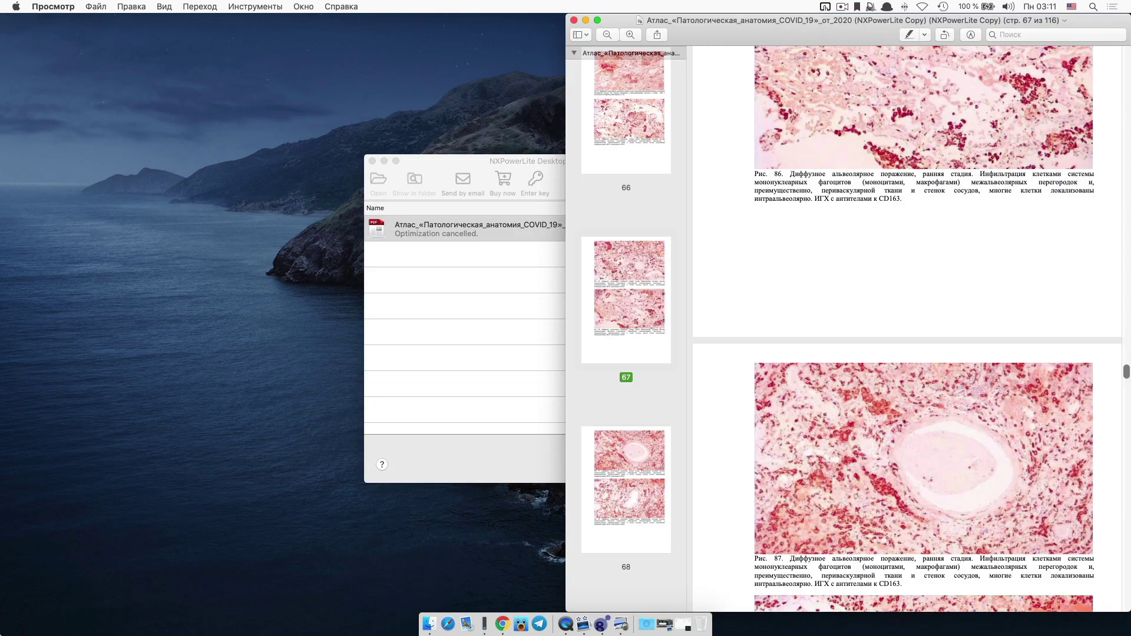
pyautogui.press('F11')
pyautogui.doubleClick(1030, 37)
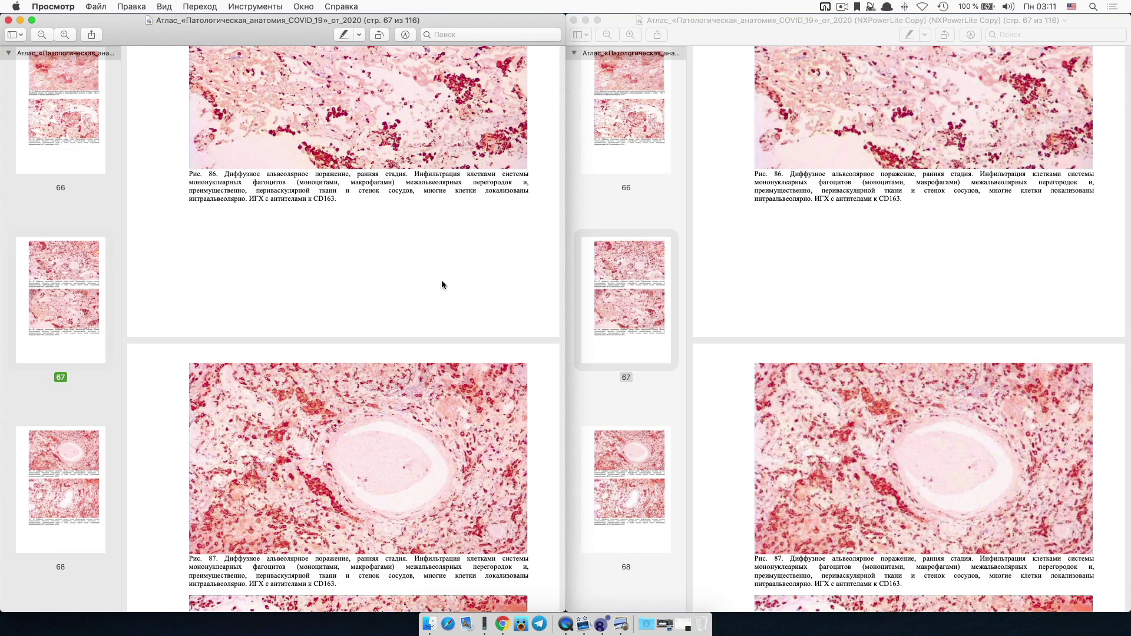
pyautogui.scroll(3, 443, 285)
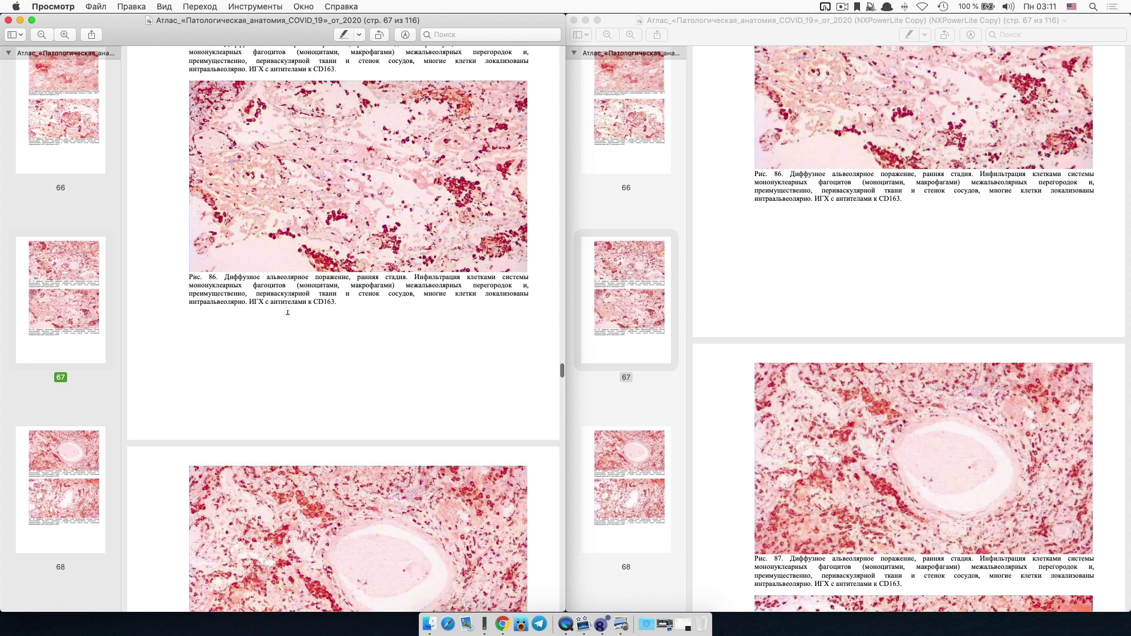
pyautogui.scroll(5, 204, 270)
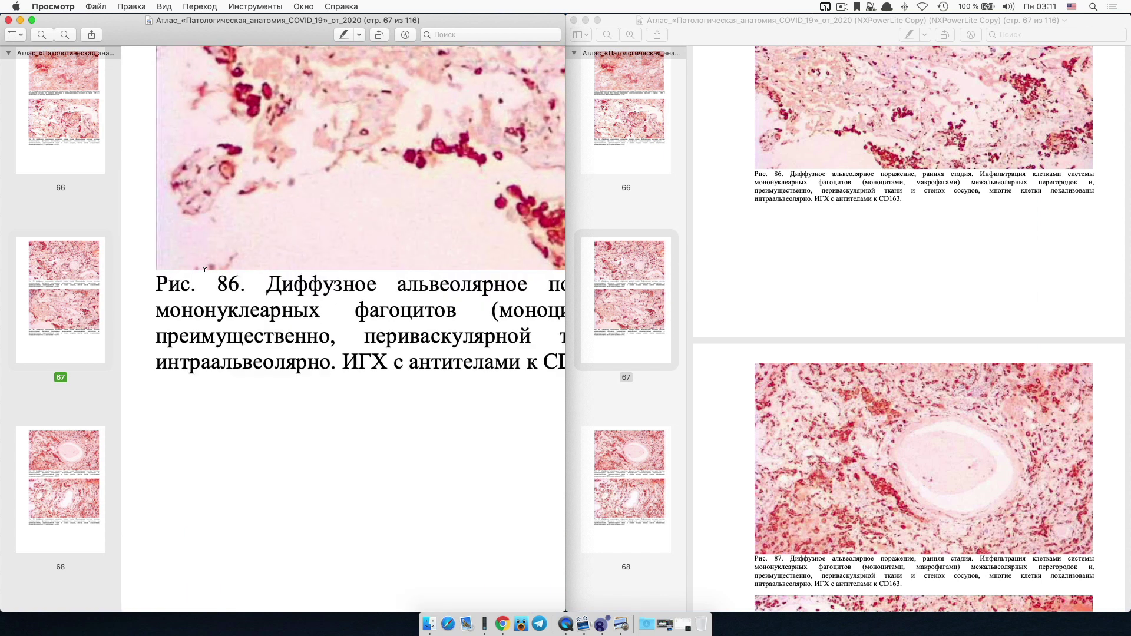
# Zoom the NXPowerLite copy into the Fig. 86 caption on page 67 for comparison.
pyautogui.click(636, 340)
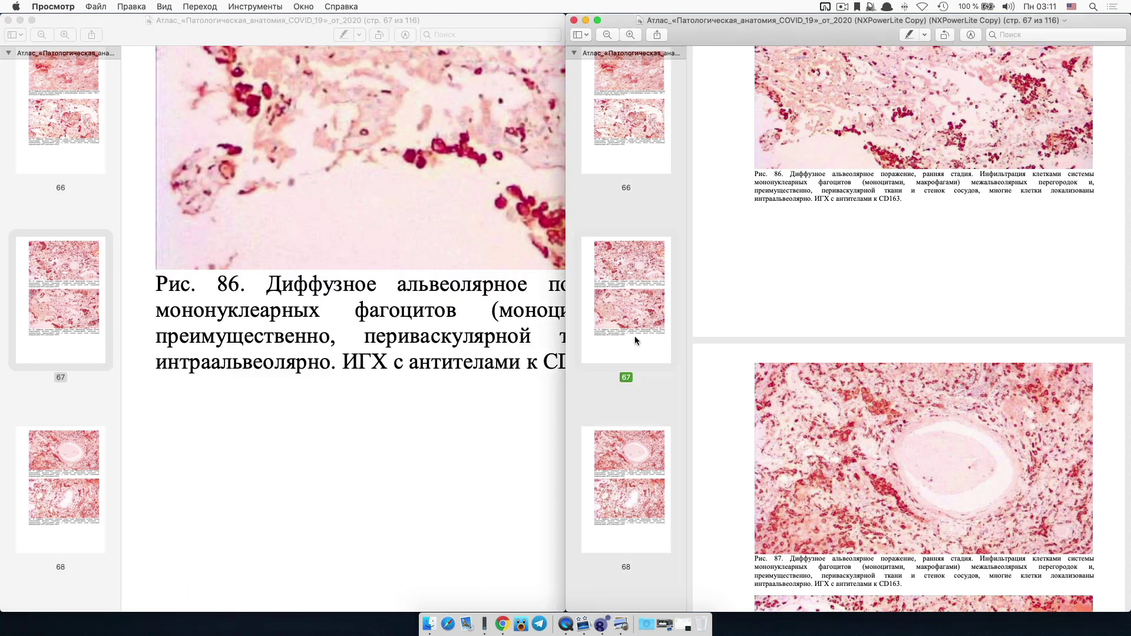
pyautogui.scroll(5, 937, 163)
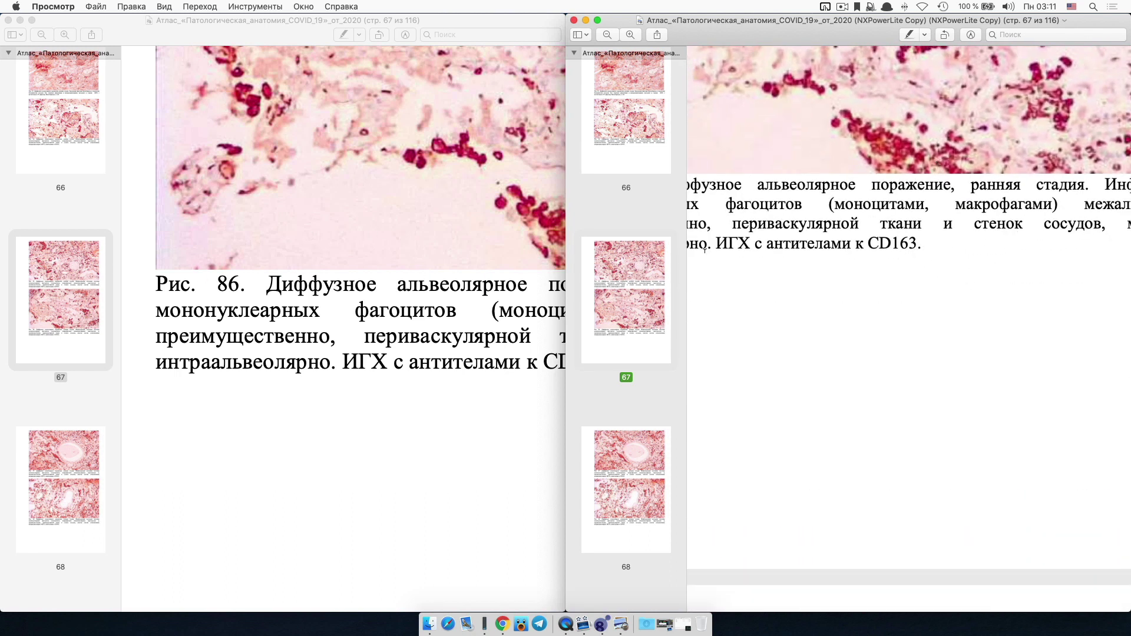
pyautogui.rightClick(826, 253)
pyautogui.click(796, 208)
pyautogui.hscroll(-5, 878, 217)
pyautogui.scroll(3, 878, 216)
pyautogui.hscroll(5, 878, 217)
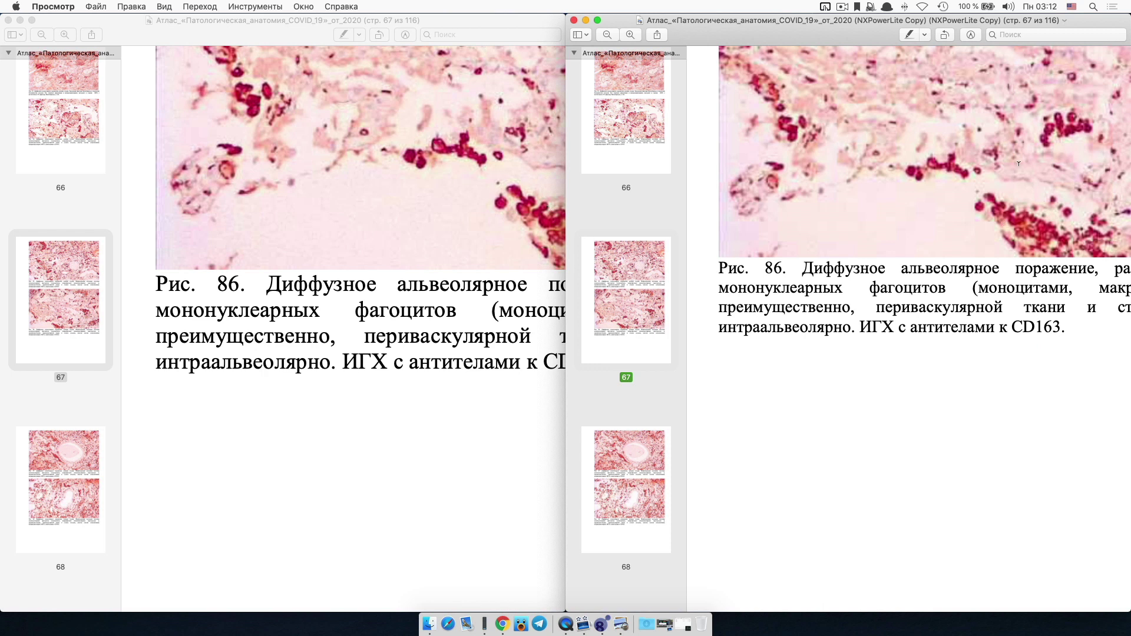
pyautogui.press('F4')
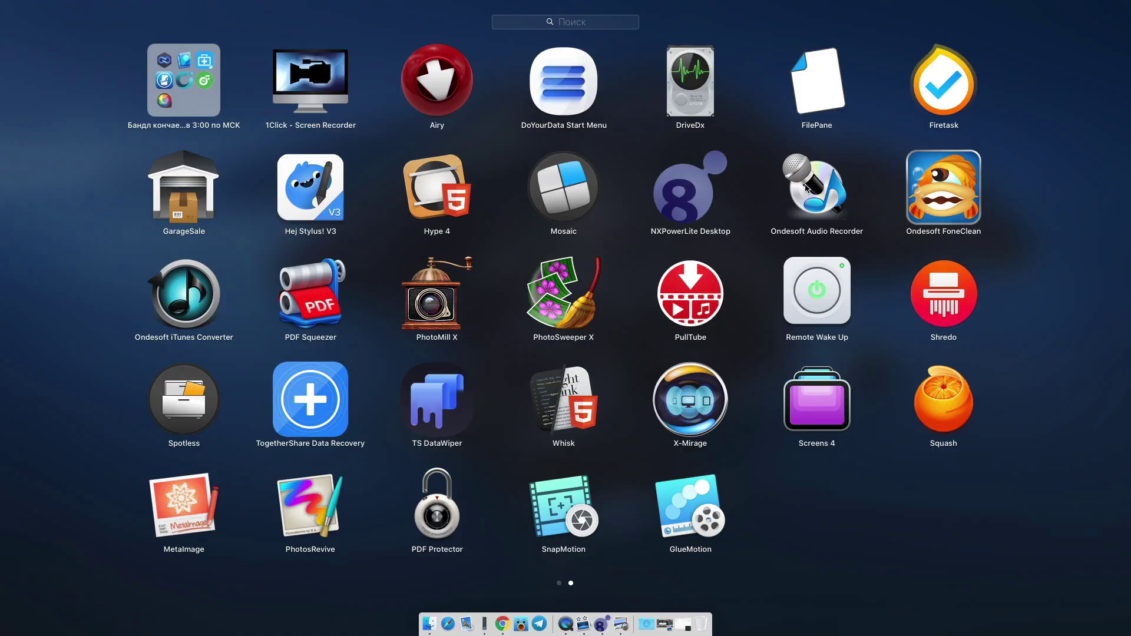
# Open Ondesoft FoneClean to its connect-device screen, close it, and drag its icon into the bundle folder.
pyautogui.click(947, 195)
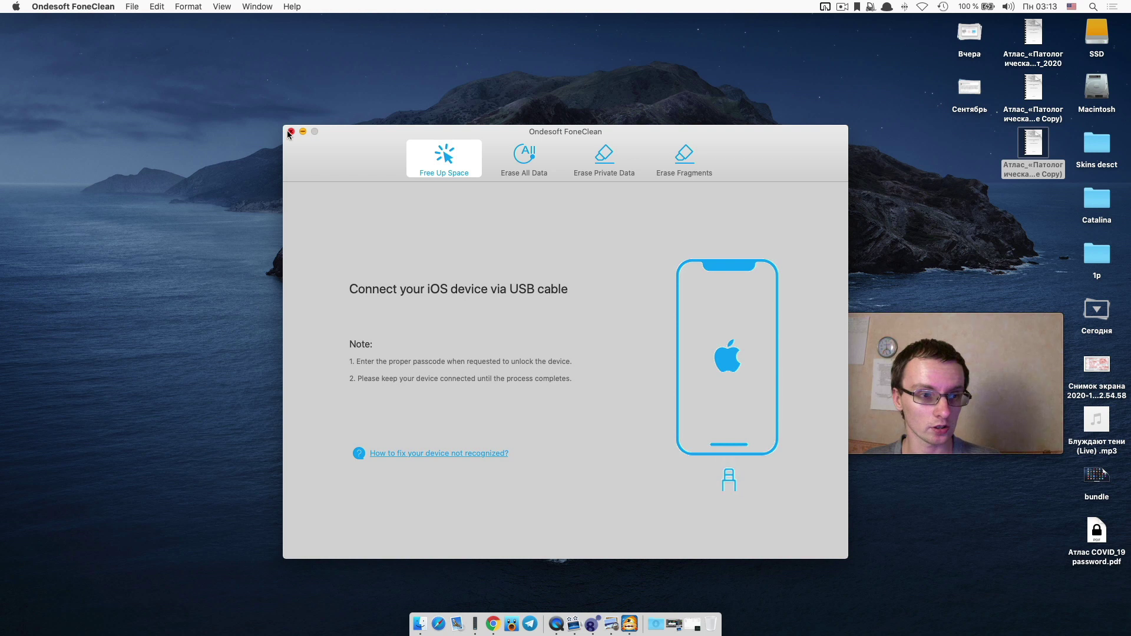
pyautogui.click(291, 131)
pyautogui.press('F4')
pyautogui.moveTo(961, 189); pyautogui.dragTo(305, 79)
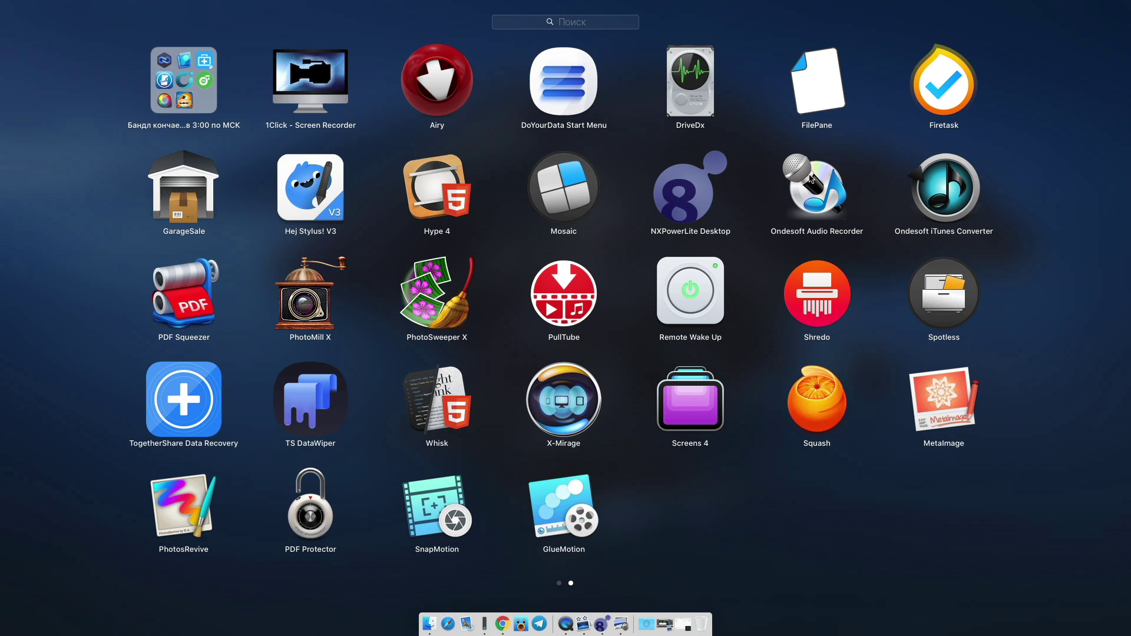
# Open Ondesoft Audio Recorder, quit it from its app menu, and go back to Launchpad.
pyautogui.click(811, 179)
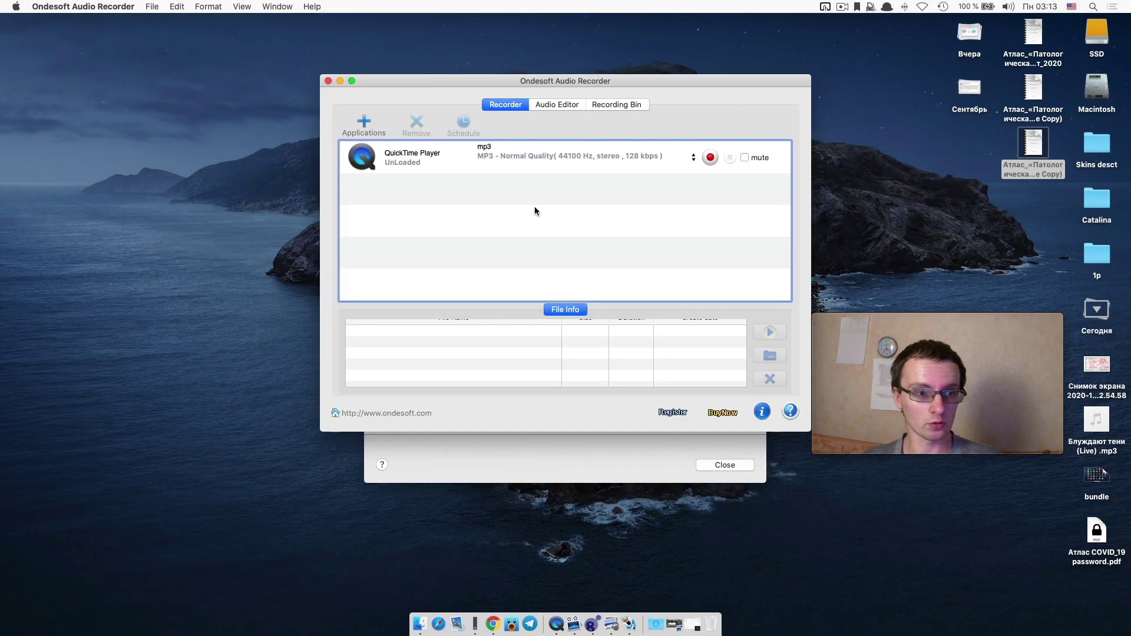
pyautogui.click(121, 6)
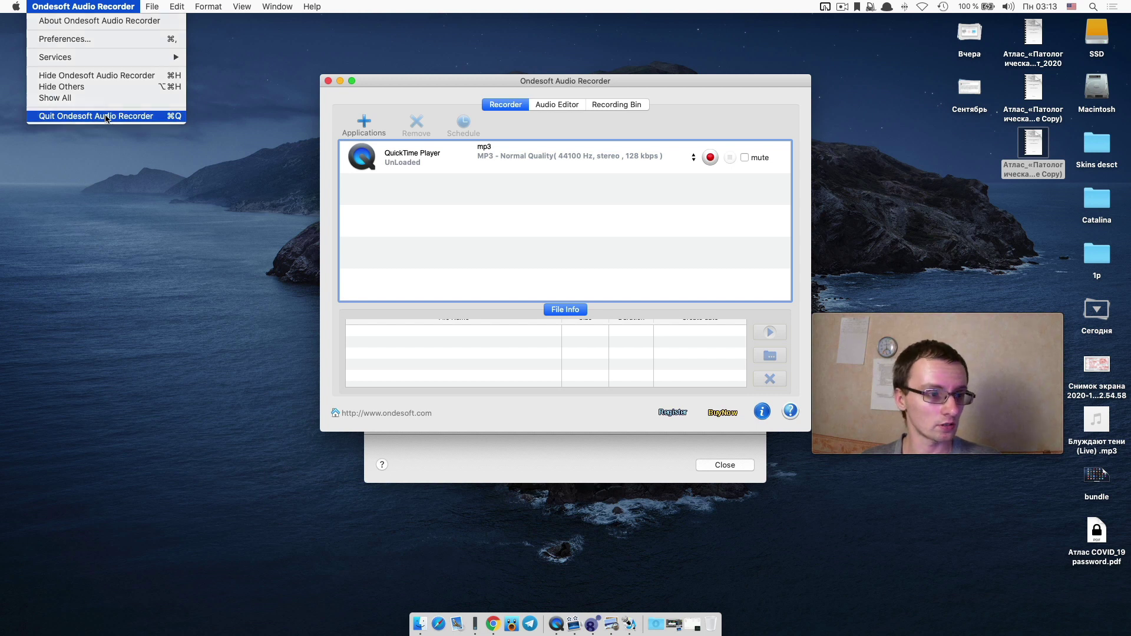
pyautogui.click(106, 118)
pyautogui.press('F4')
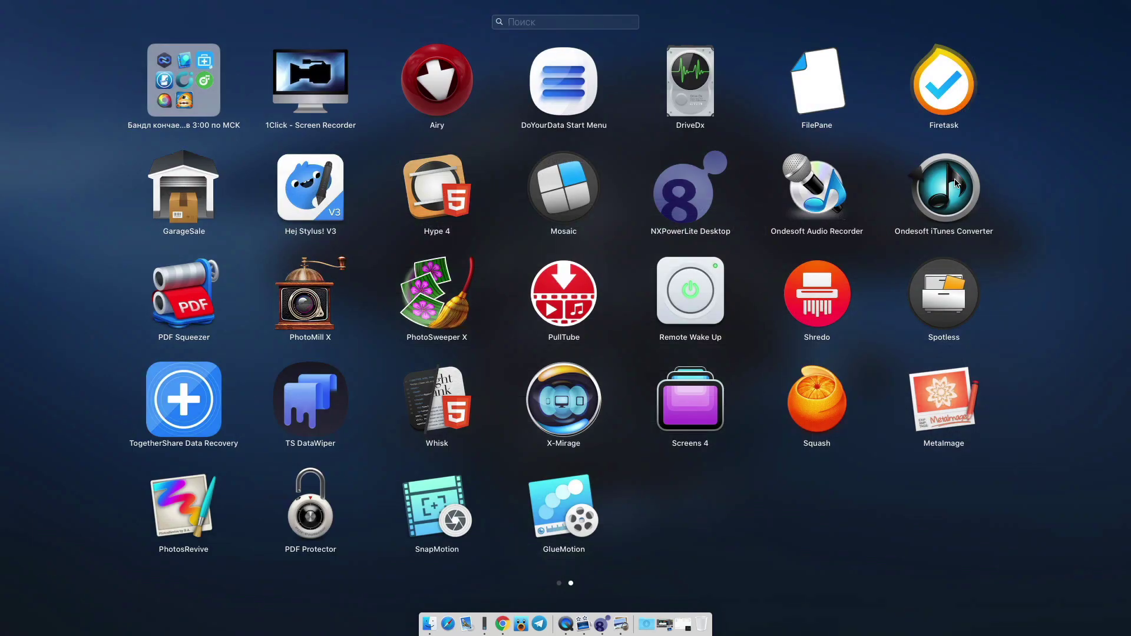
pyautogui.click(956, 183)
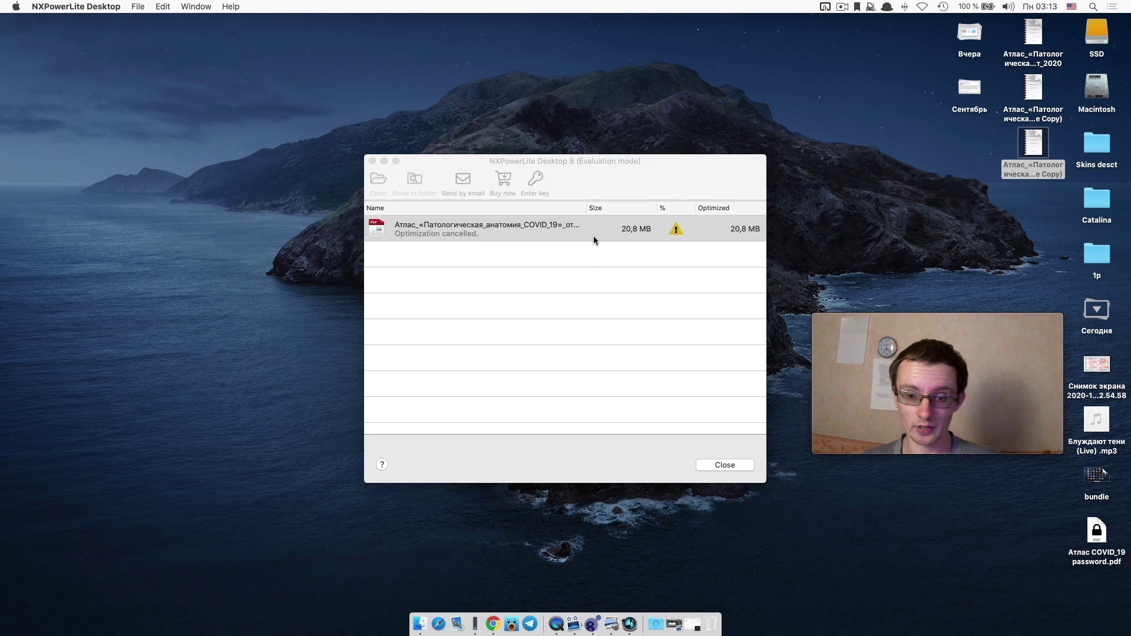
# Convert the track Блуждают тени (Live) to MP3, continuing with the trial.
pyautogui.moveTo(562, 147); pyautogui.dragTo(306, 98)
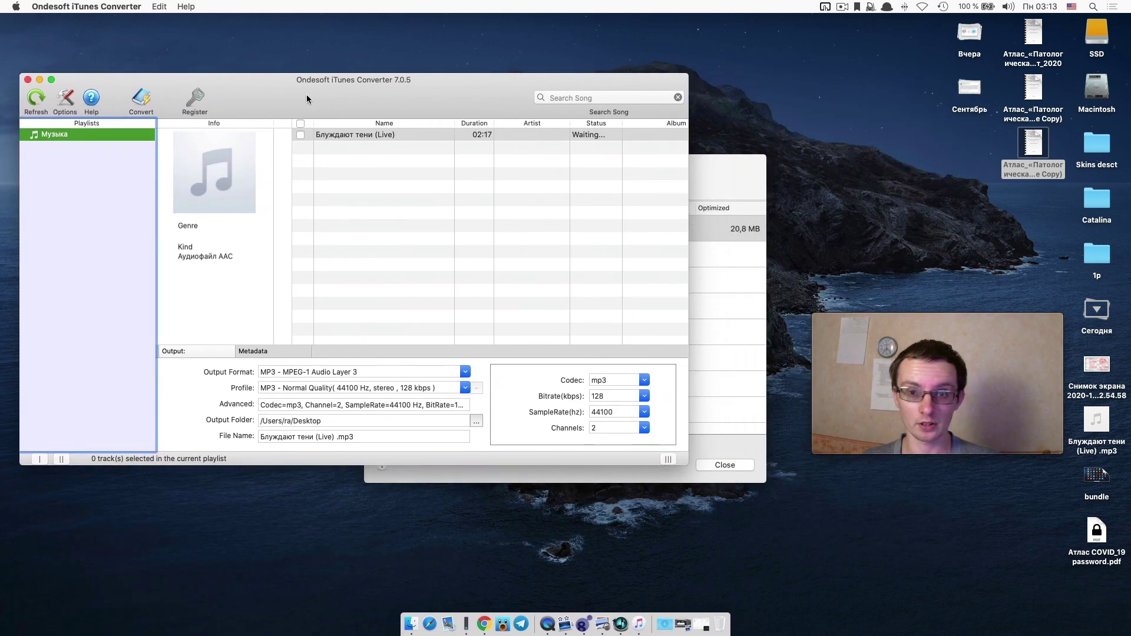
pyautogui.click(300, 134)
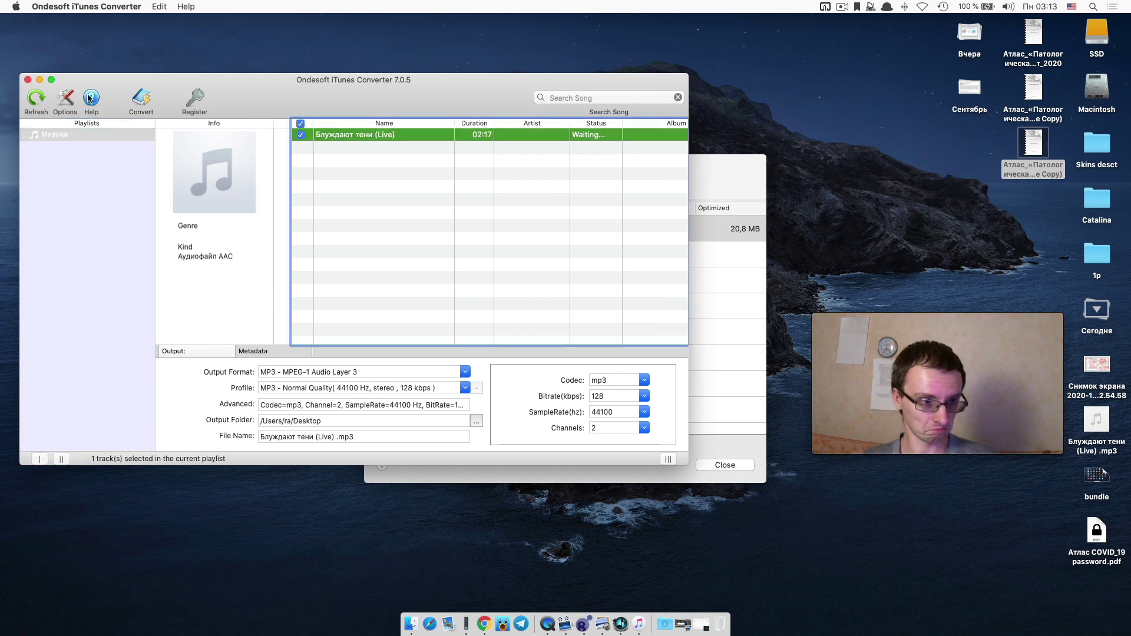
pyautogui.click(144, 99)
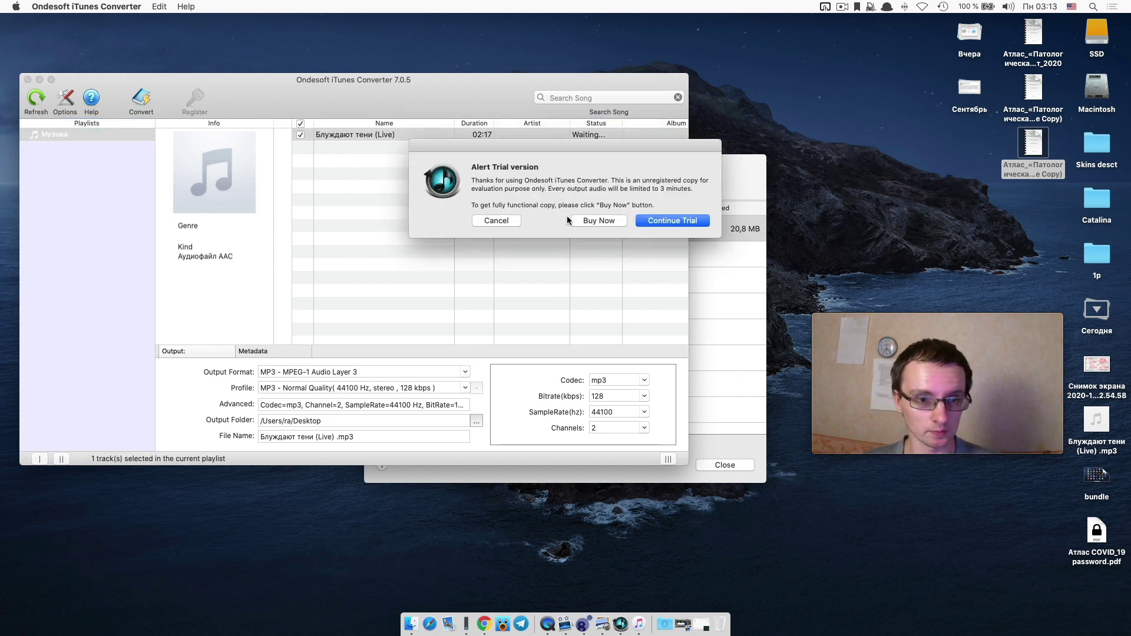
pyautogui.click(659, 221)
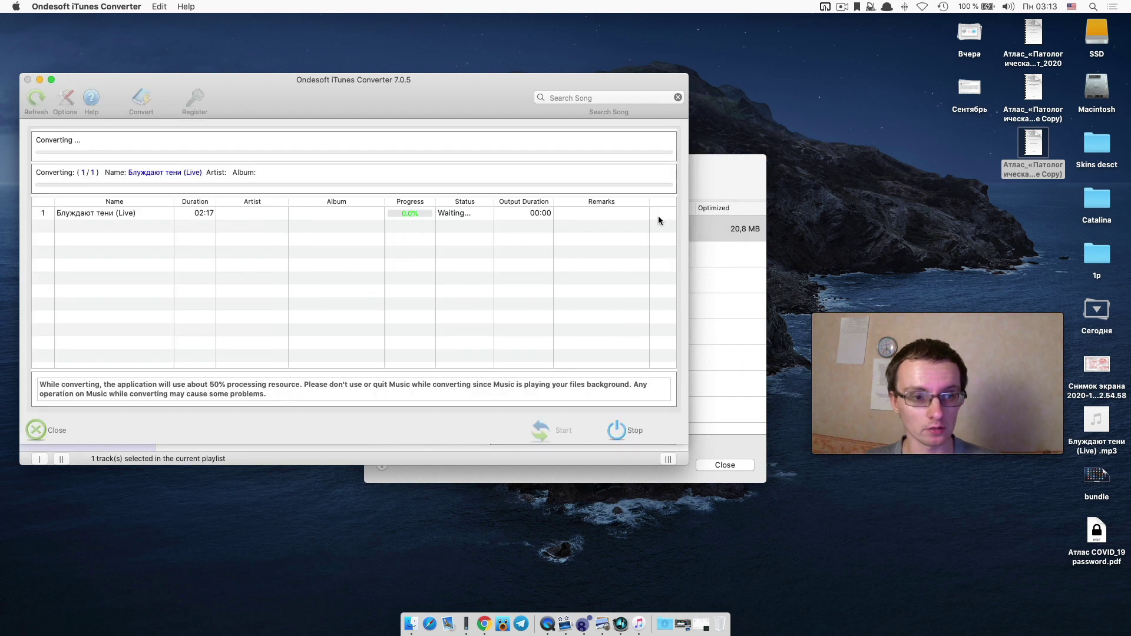
# Preview the converted MP3 file on the desktop with Quick Look.
pyautogui.click(1097, 421)
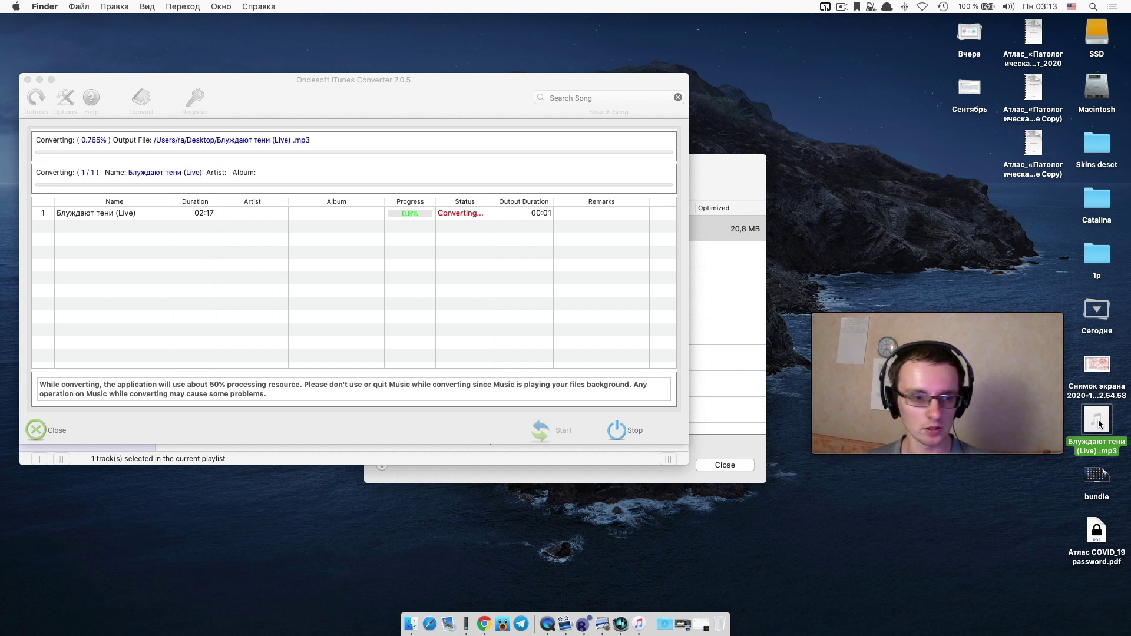
pyautogui.press('space')
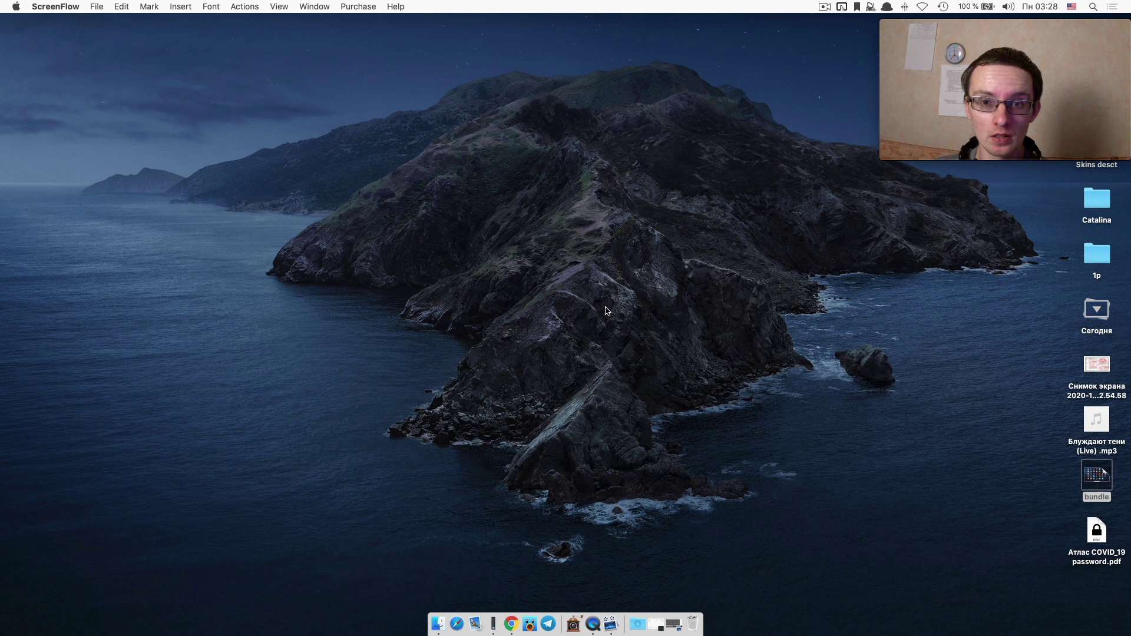
pyautogui.press('F4')
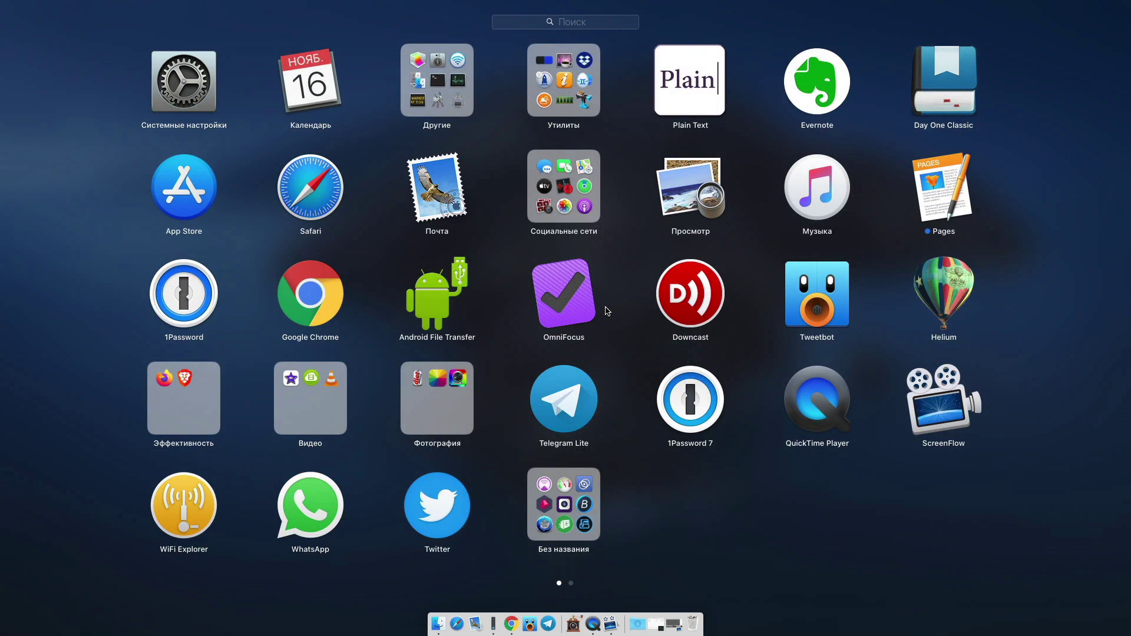
# Launch PDF Protector from the second page of Launchpad.
pyautogui.hscroll(3, 521, 351)
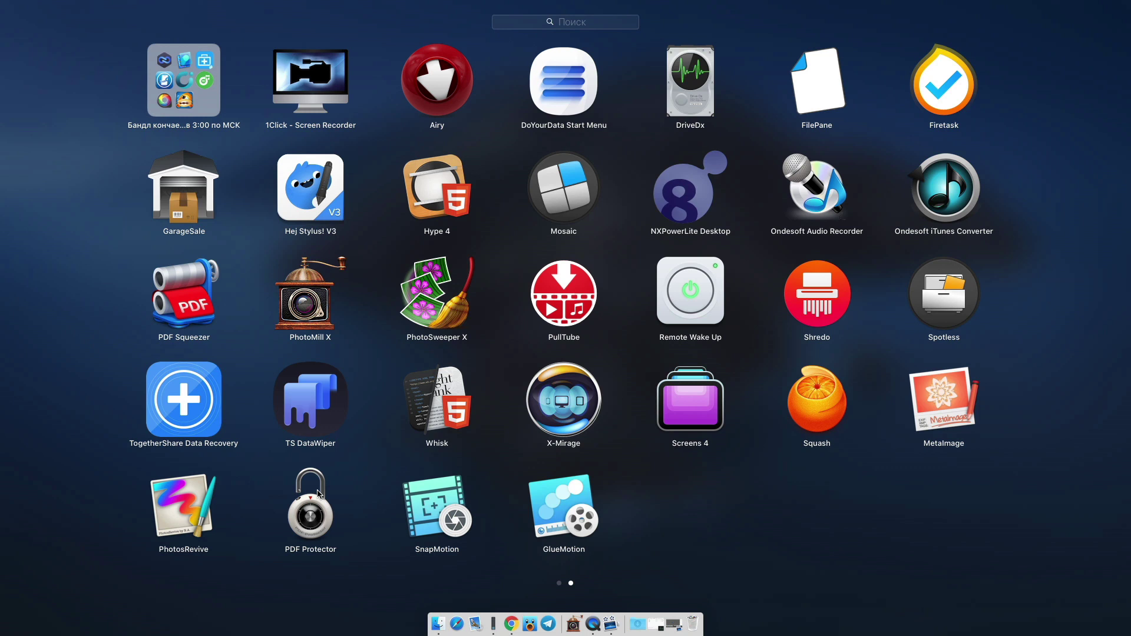
pyautogui.click(318, 494)
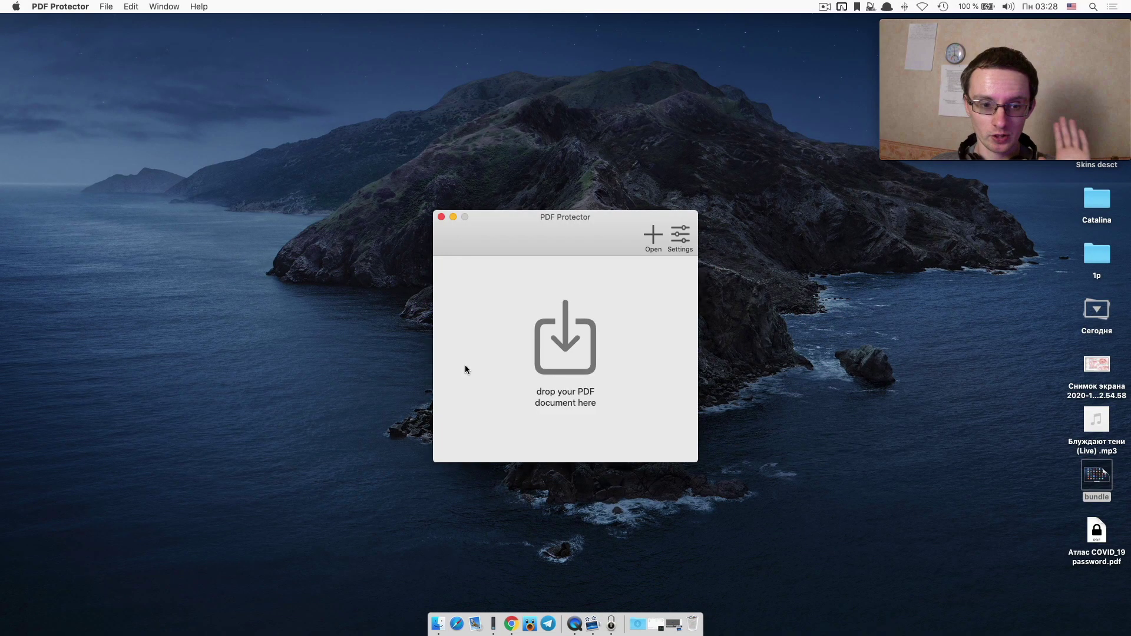
# Open Атлас COVID_19 password.pdf from the desktop in Quick Look.
pyautogui.click(1081, 534)
pyautogui.click(1083, 534)
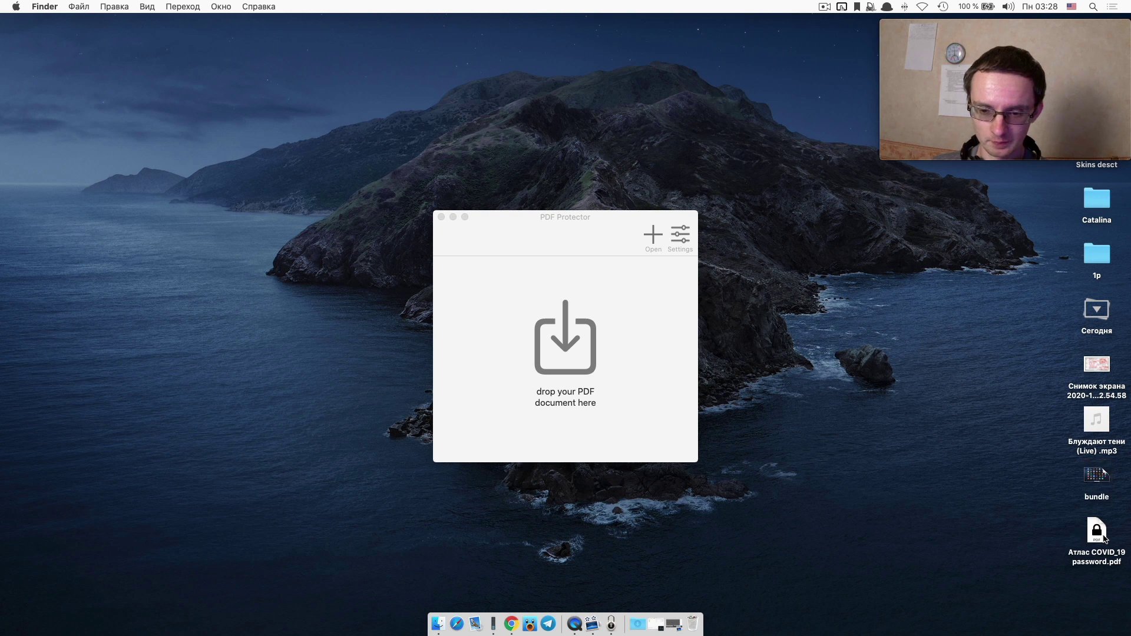
pyautogui.click(1102, 536)
pyautogui.press('space')
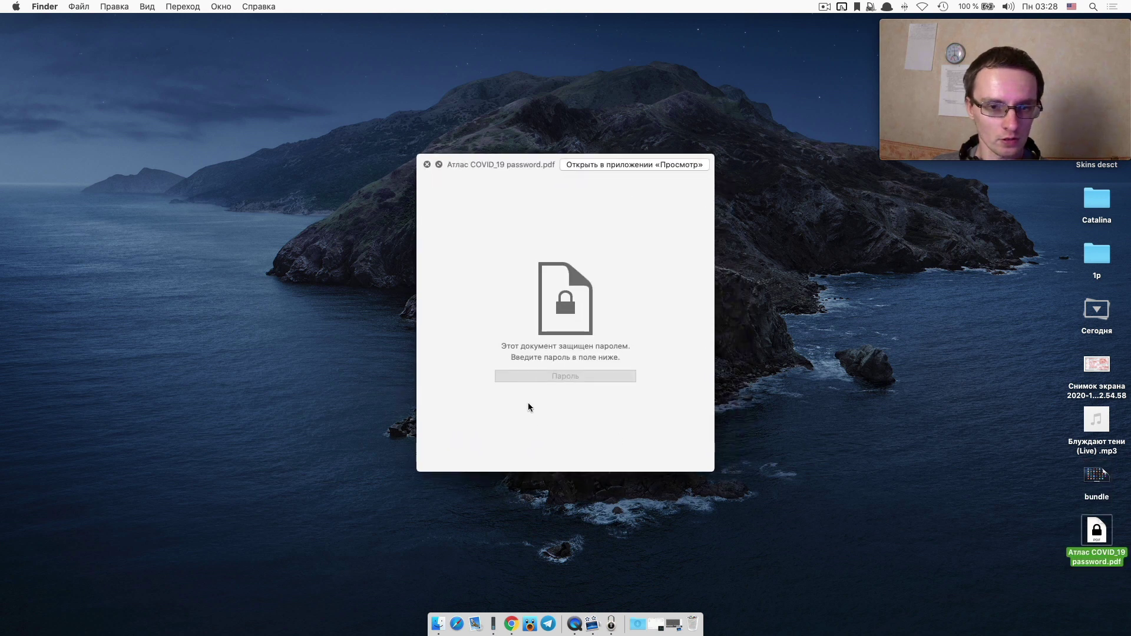
# Unlock the PDF with its password, then close the preview and reveal the desktop.
pyautogui.click(542, 377)
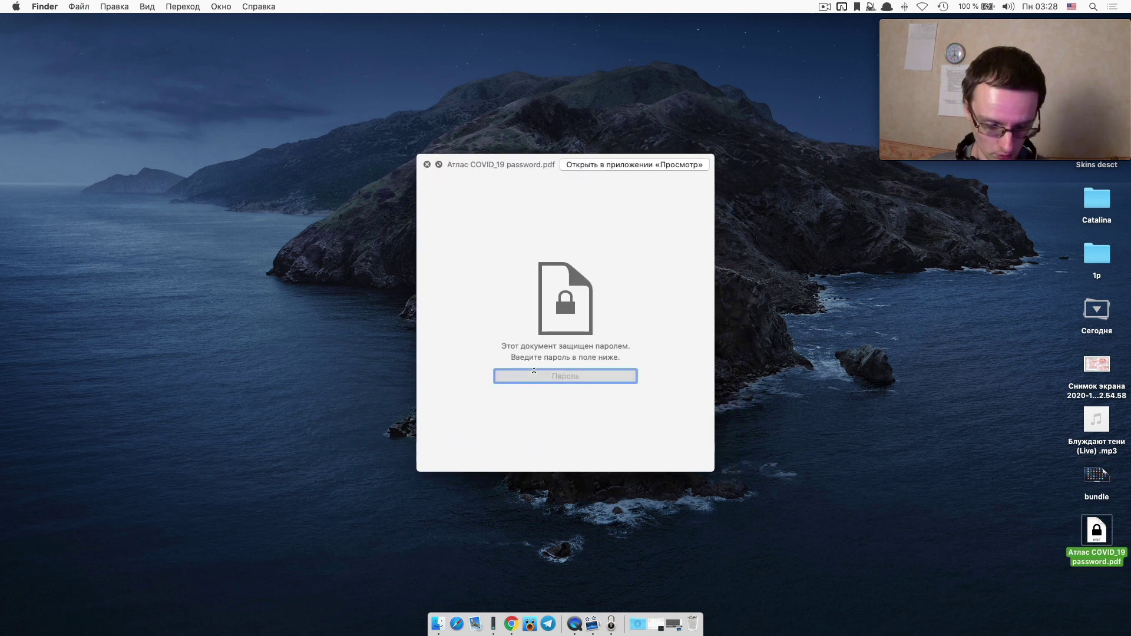
pyautogui.write('12345')
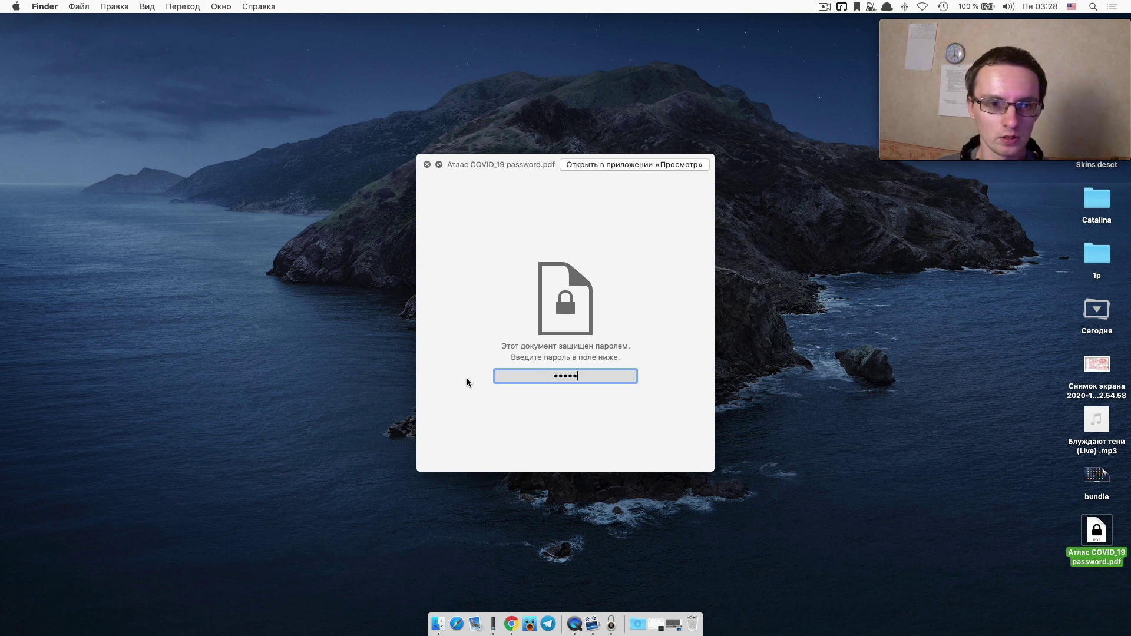
pyautogui.press('Return')
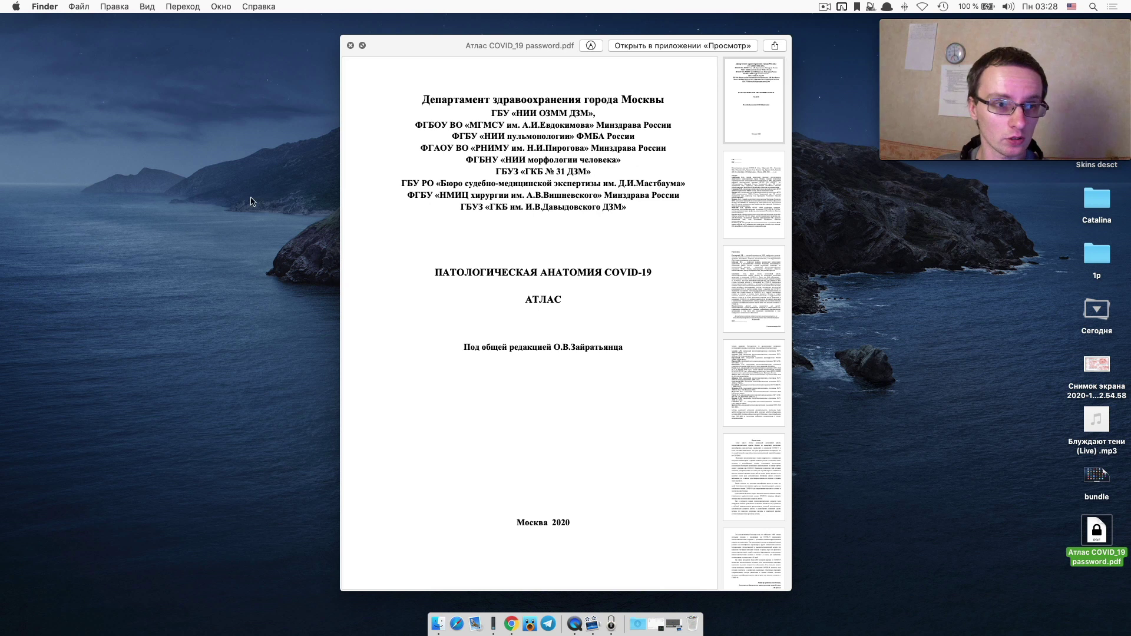
pyautogui.click(350, 46)
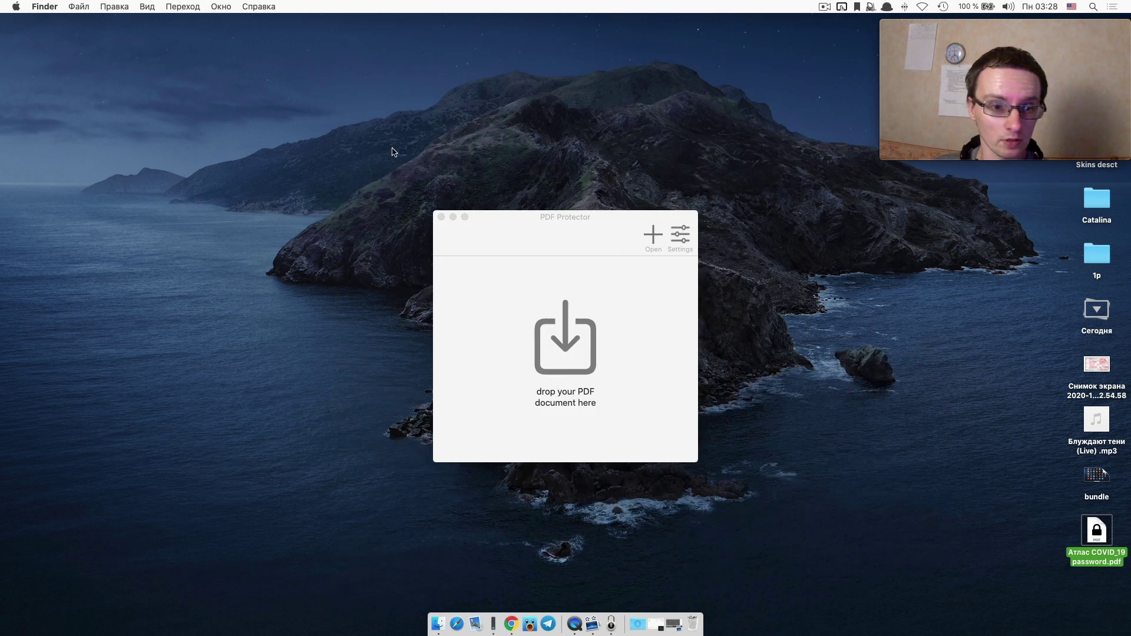
pyautogui.press('F11')
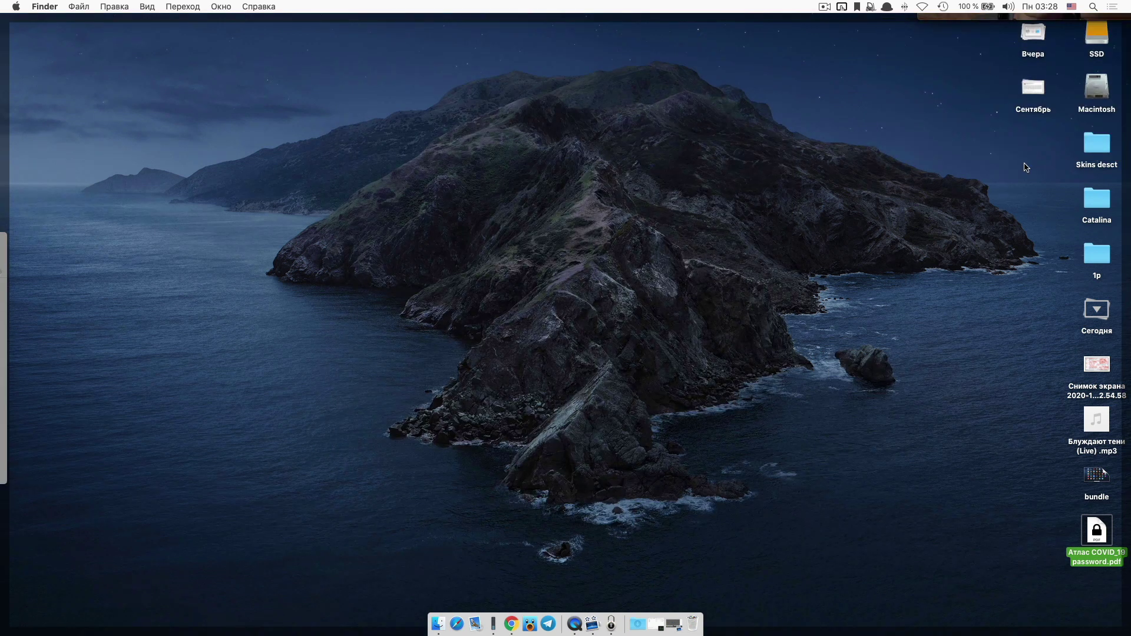
# Restore the first Атлас PDF from the Trash to the desktop.
pyautogui.click(941, 343)
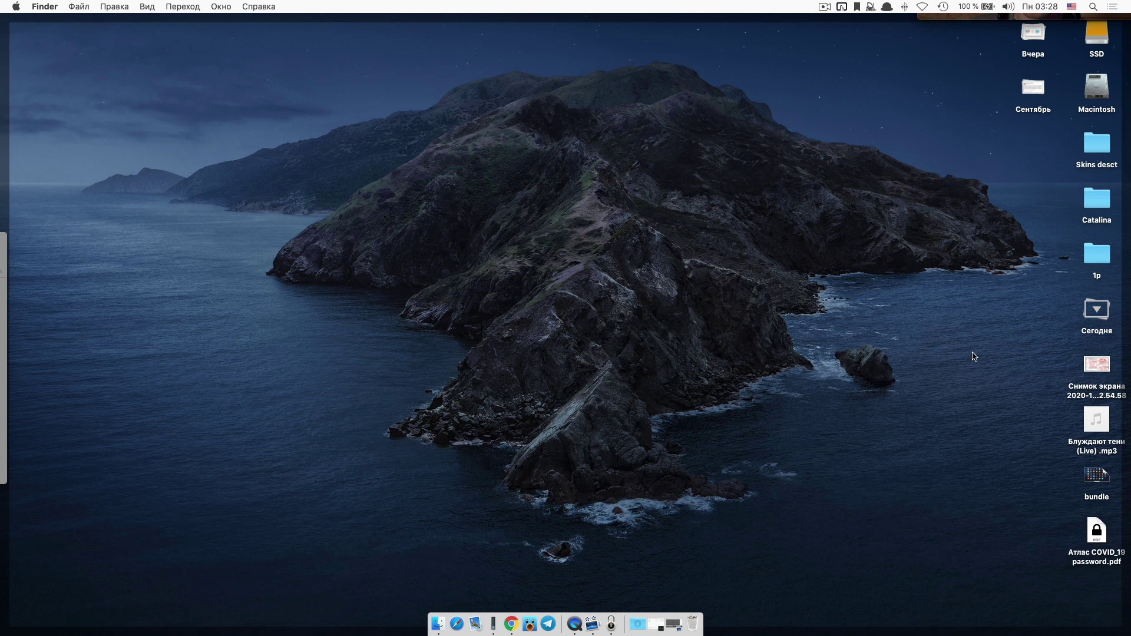
pyautogui.click(688, 610)
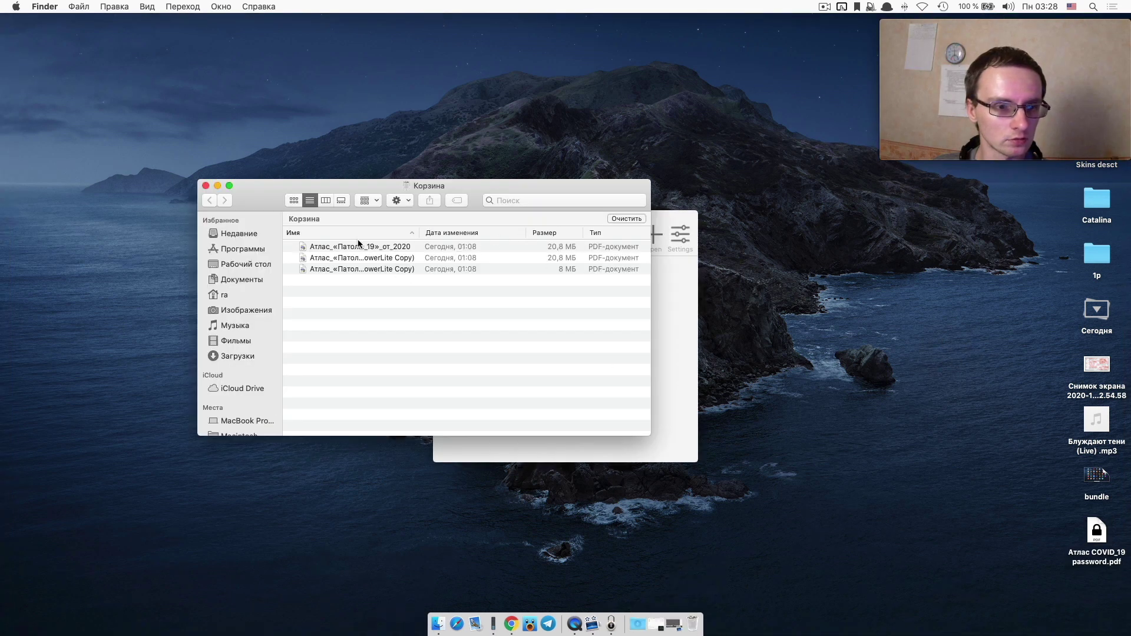
pyautogui.moveTo(367, 244); pyautogui.dragTo(443, 93)
# Load the Атлас PDF into PDF Protector, showing 128-bit encryption settings.
pyautogui.press('F11')
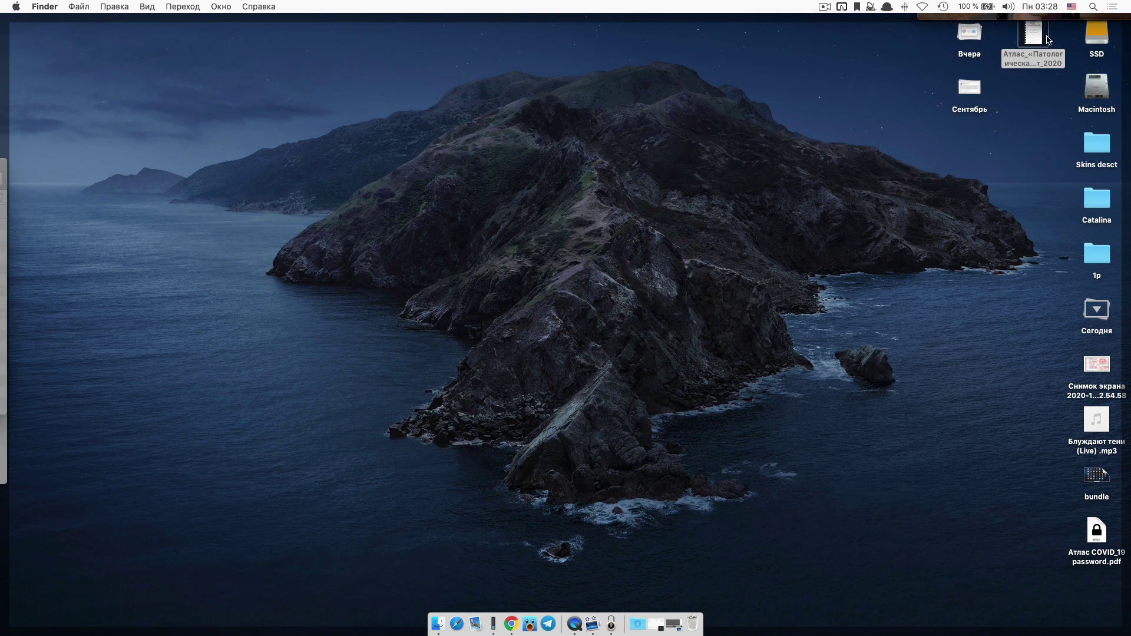
pyautogui.moveTo(1032, 40); pyautogui.dragTo(676, 333)
pyautogui.press('F11')
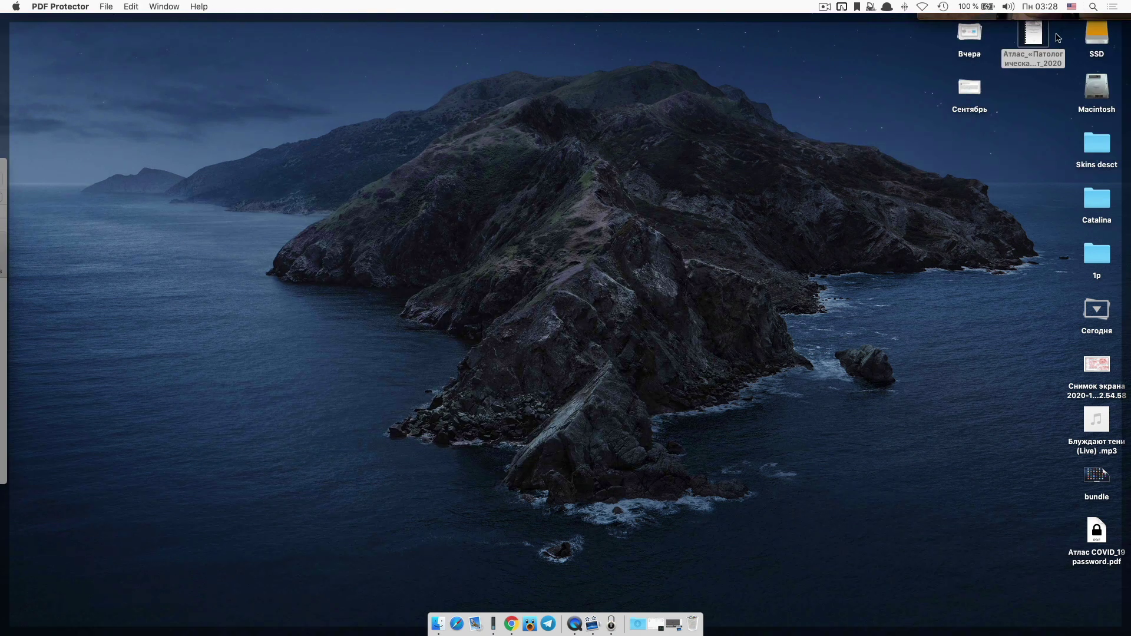
pyautogui.moveTo(1032, 35); pyautogui.dragTo(599, 330)
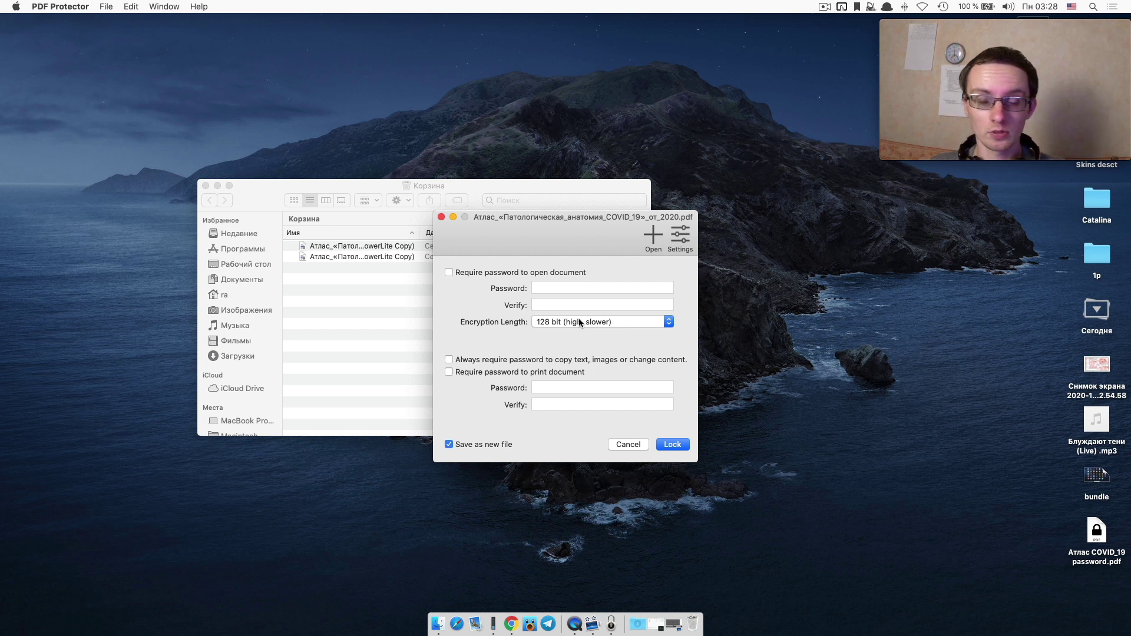
# Keep PDF Protector's encryption length at 128-bit standard, in the main window and in Preferences.
pyautogui.click(579, 319)
pyautogui.click(580, 323)
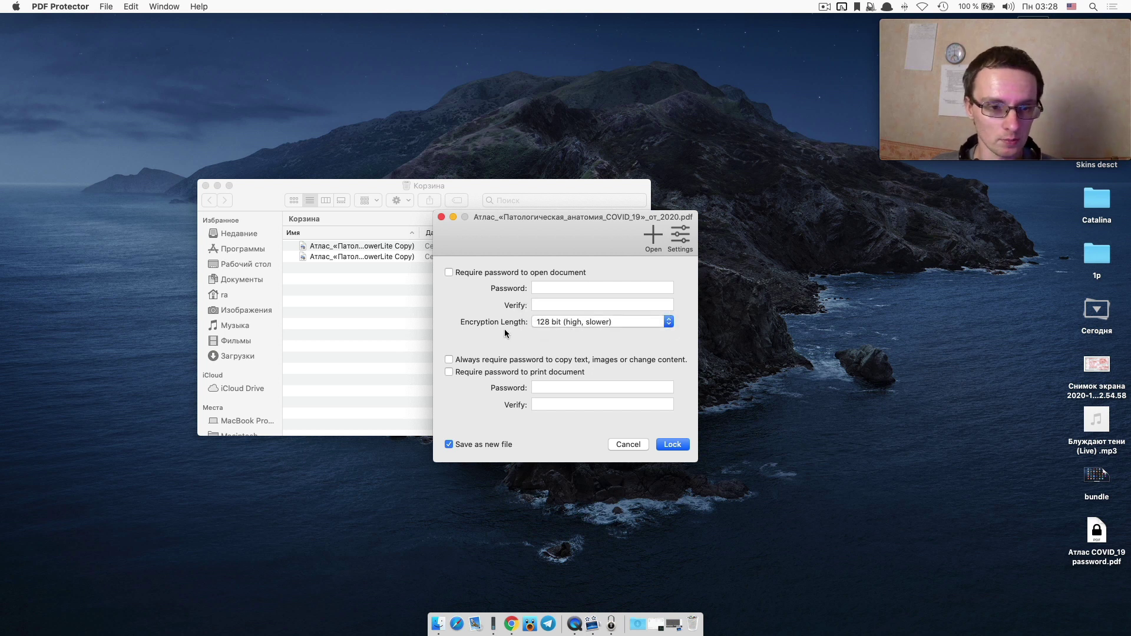
pyautogui.click(687, 235)
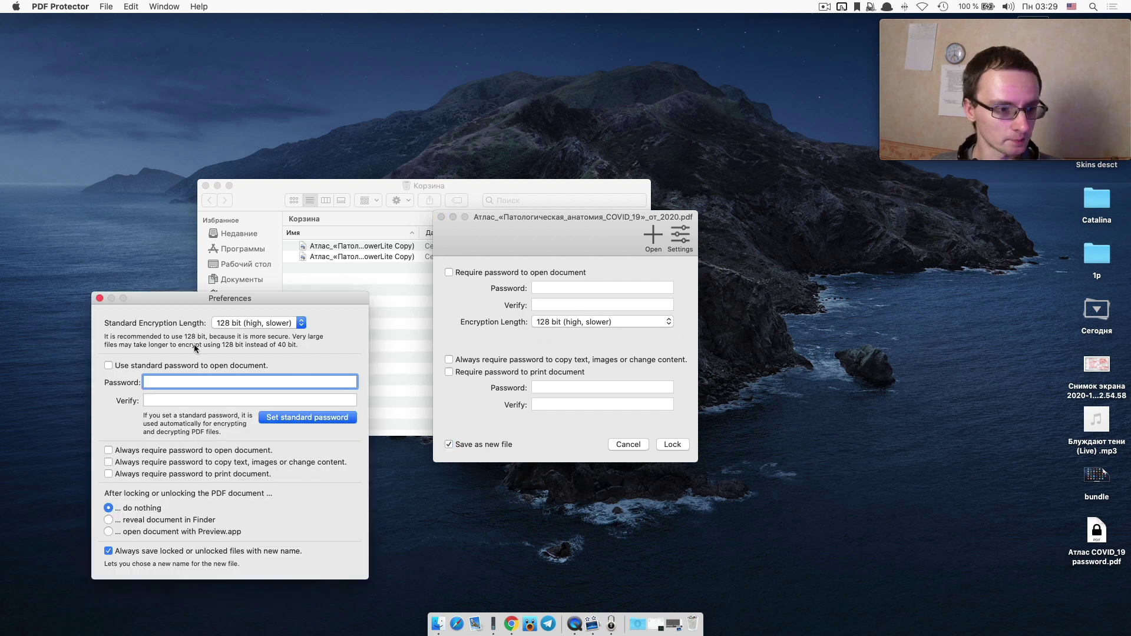
pyautogui.click(230, 323)
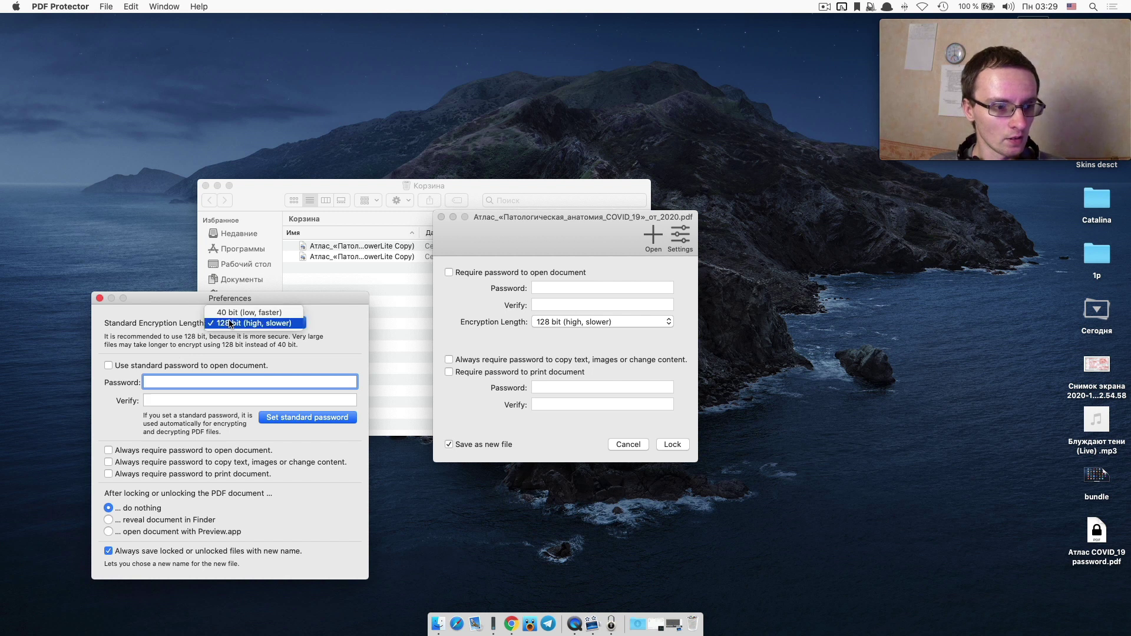
pyautogui.click(159, 323)
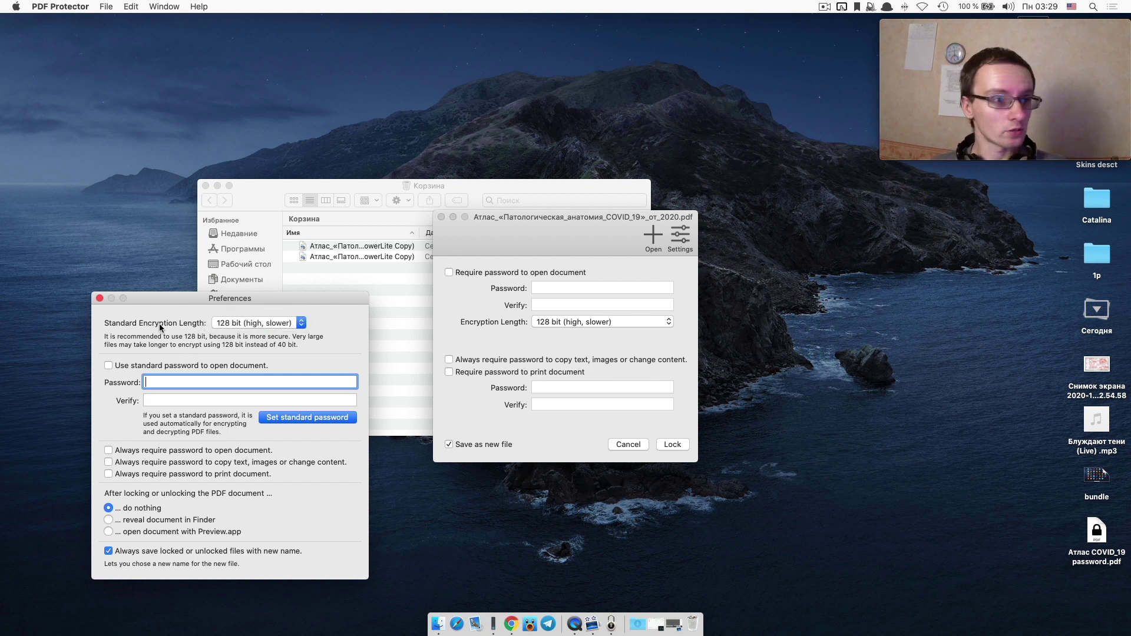
pyautogui.click(59, 7)
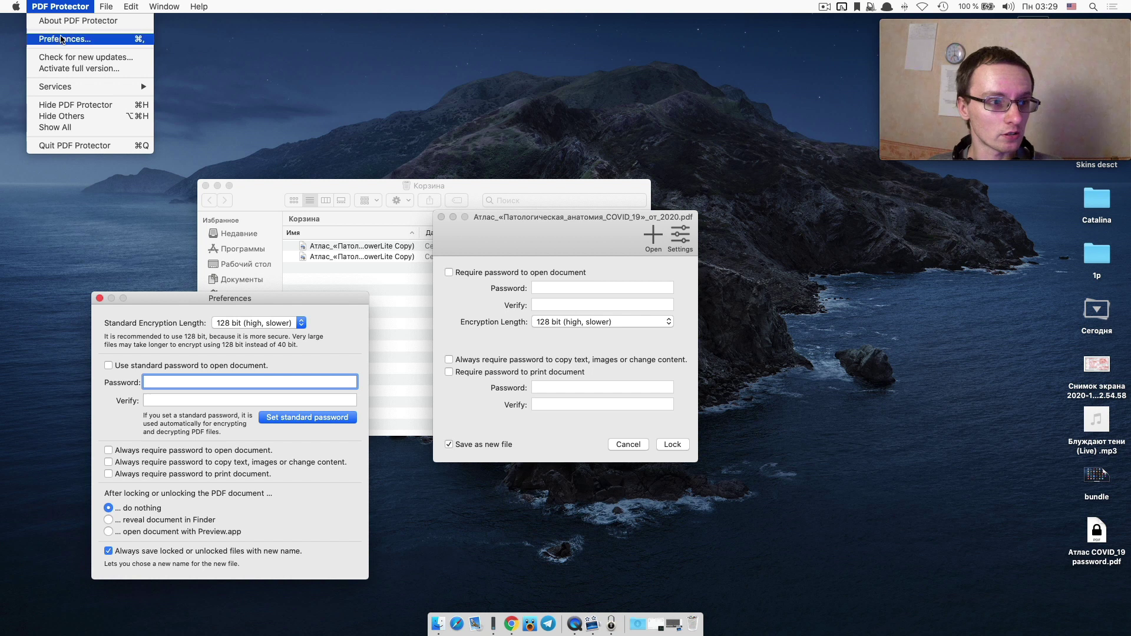
pyautogui.click(61, 38)
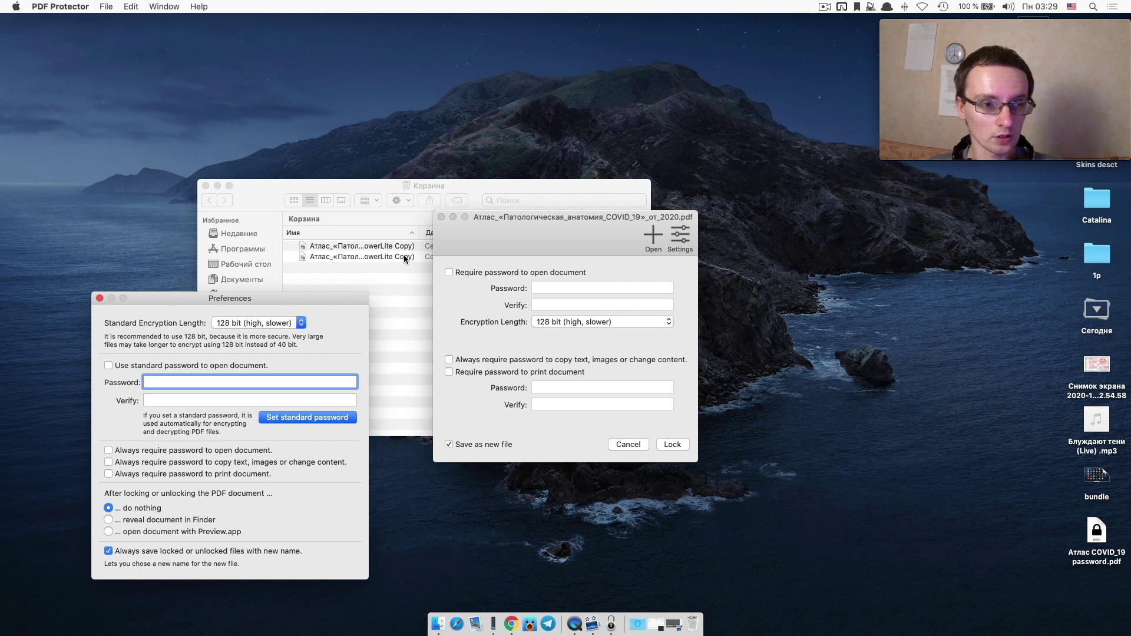
# Launch PhotoMill X from Launchpad and continue its trial, which has 6 days remaining.
pyautogui.press('F4')
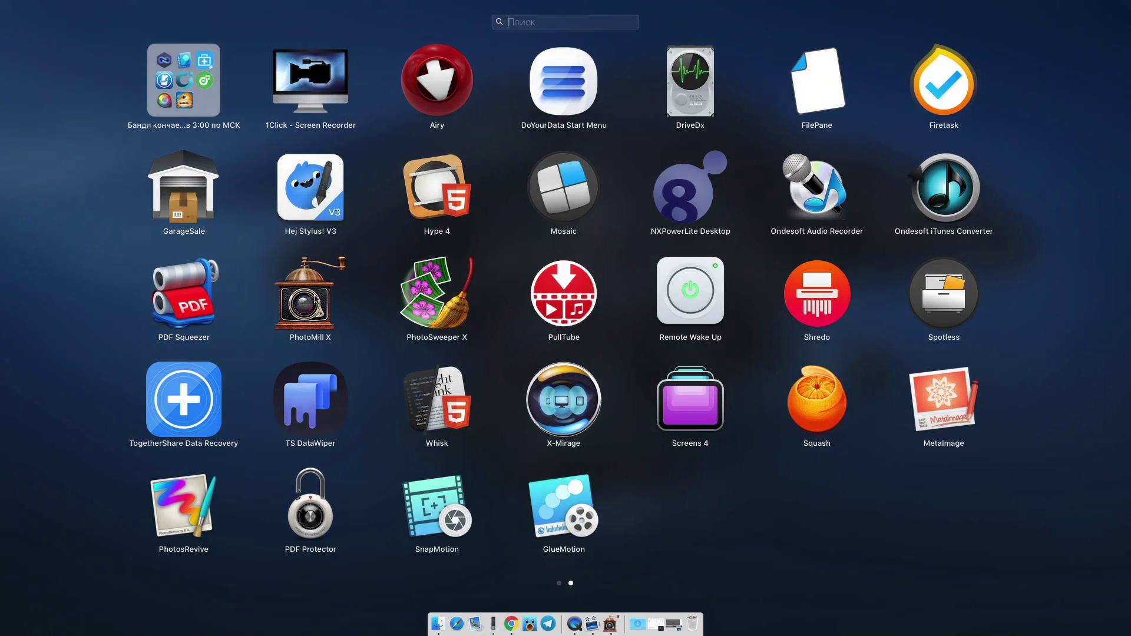
pyautogui.click(316, 299)
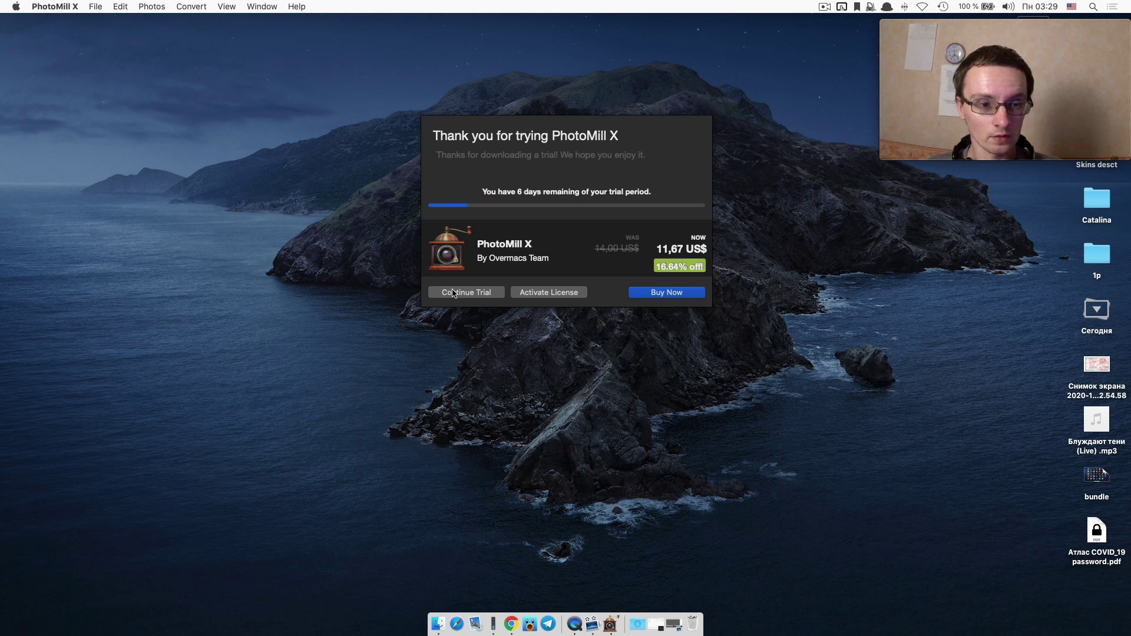
pyautogui.click(454, 293)
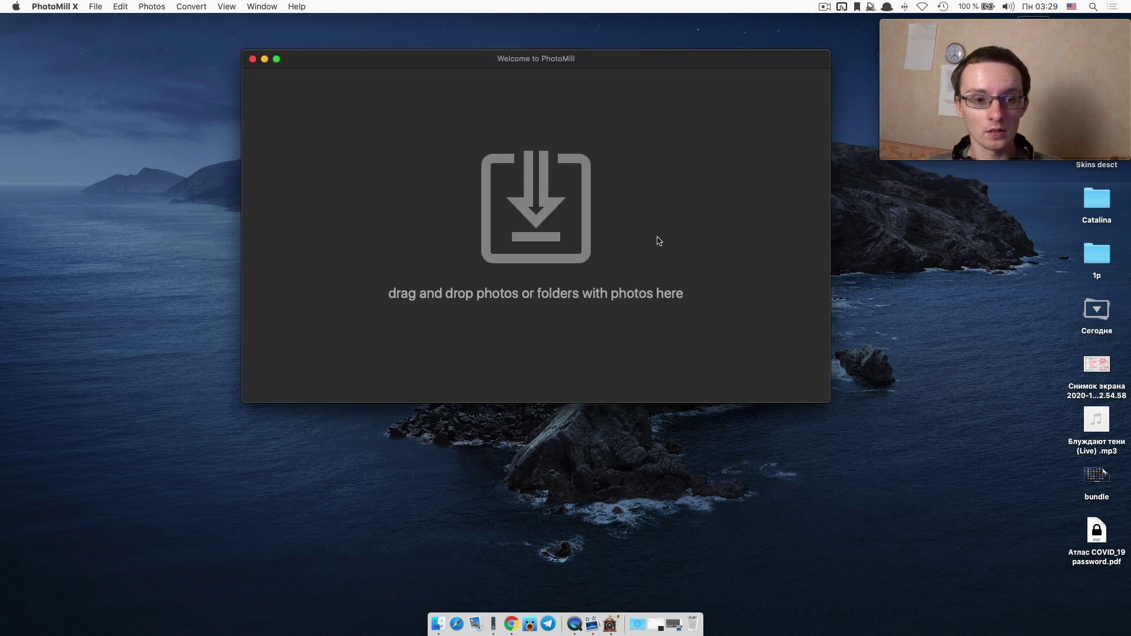
# Browse PhotoMill X's Filtering, Grouping (three presets) and Advanced preferences, then return to Launchpad.
pyautogui.press('super+comma')
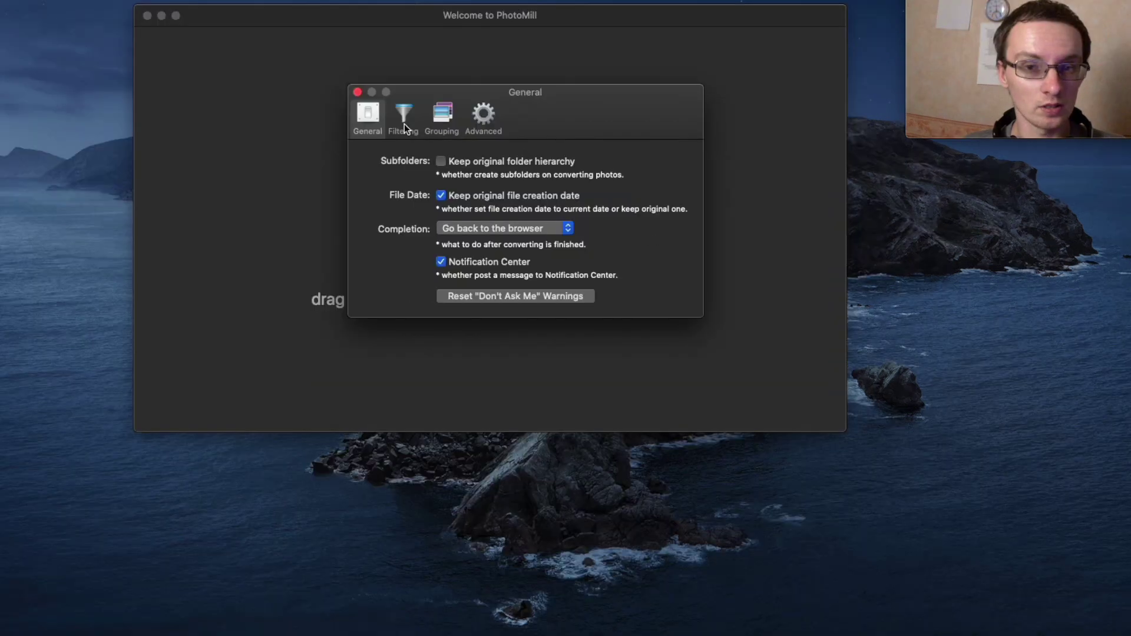
pyautogui.click(465, 149)
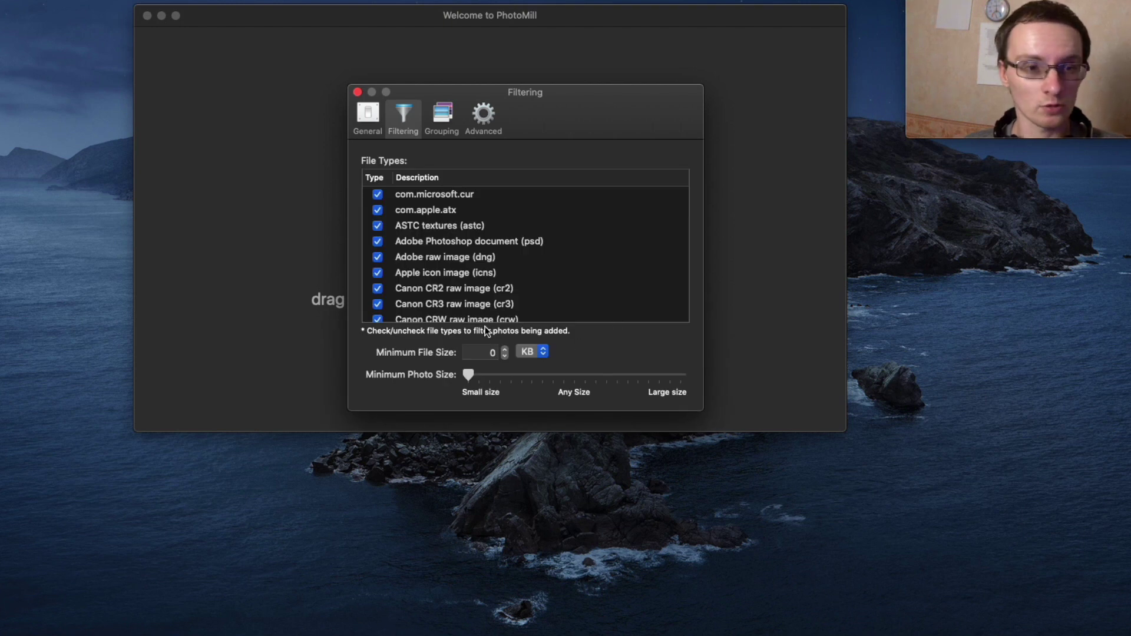
pyautogui.click(445, 113)
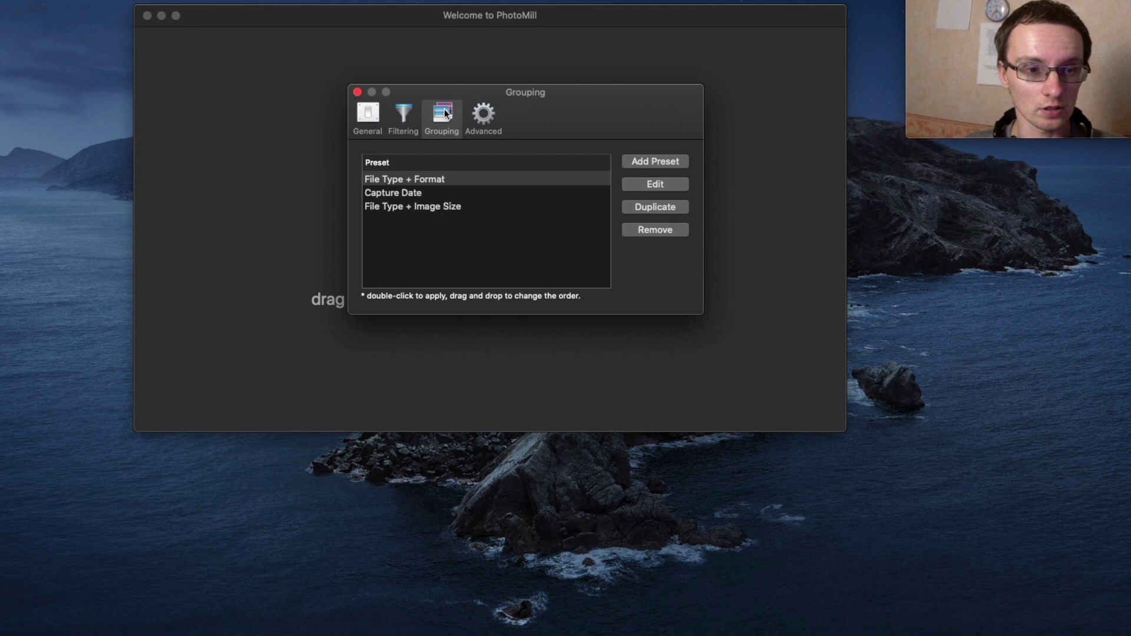
pyautogui.click(487, 114)
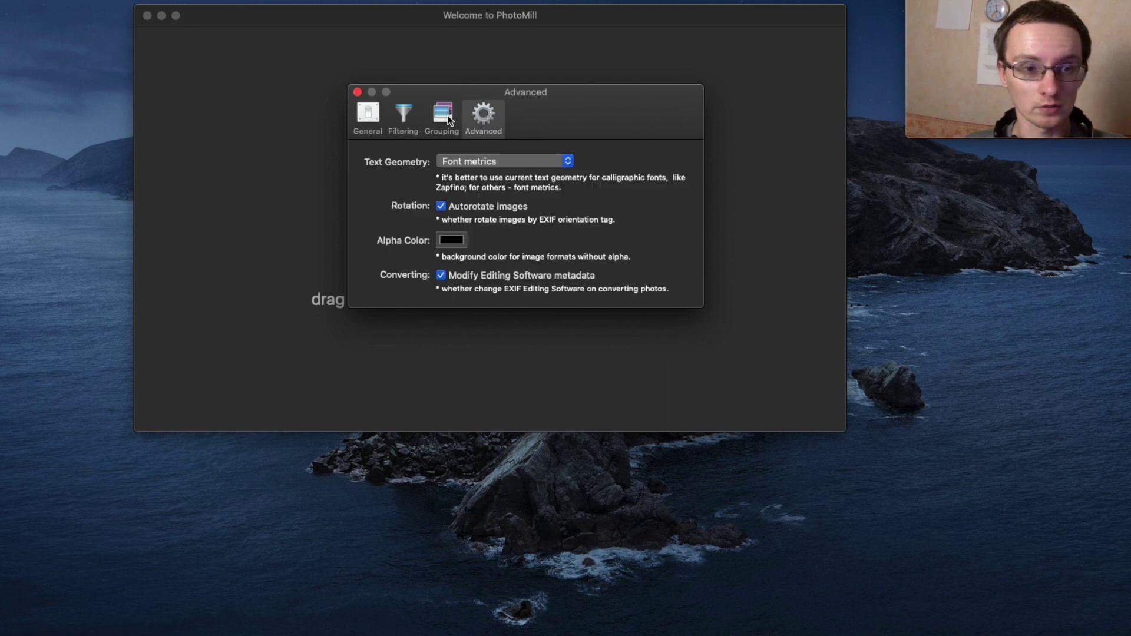
pyautogui.click(436, 118)
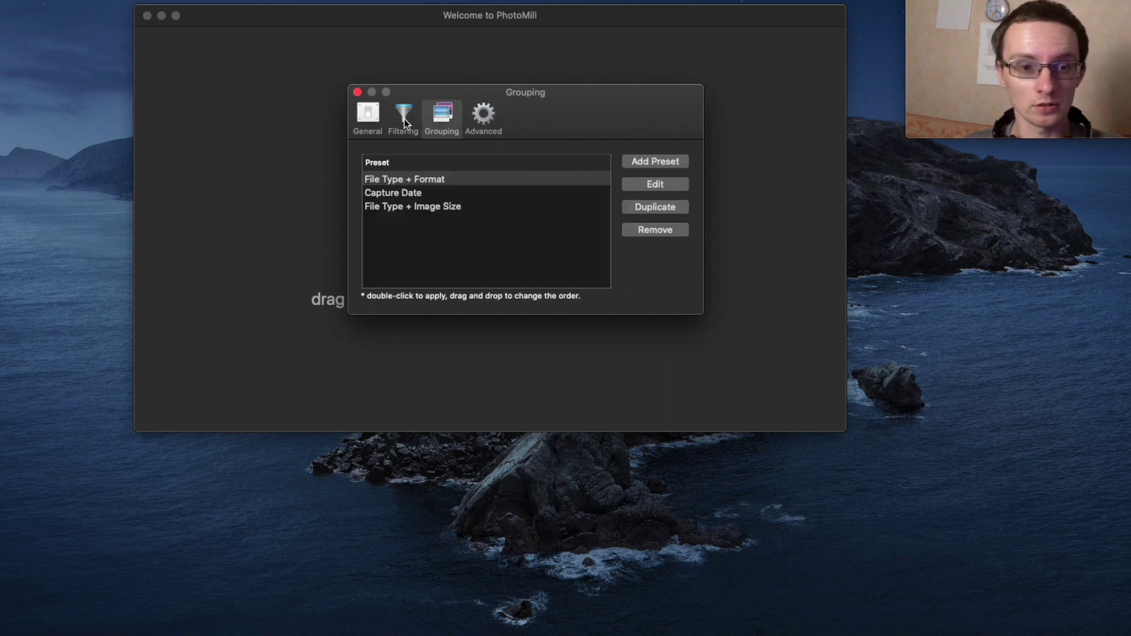
pyautogui.click(403, 121)
pyautogui.press('F4')
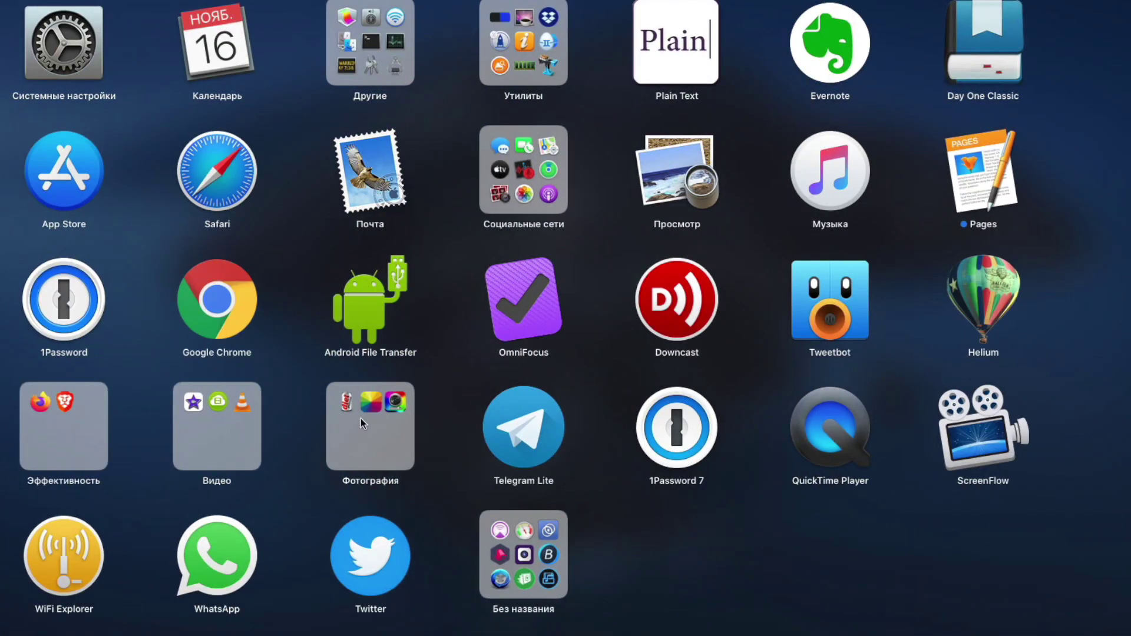
# Look inside Launchpad's Фотография folder, then dismiss Launchpad back to PhotoMill X's Filtering preferences.
pyautogui.click(362, 412)
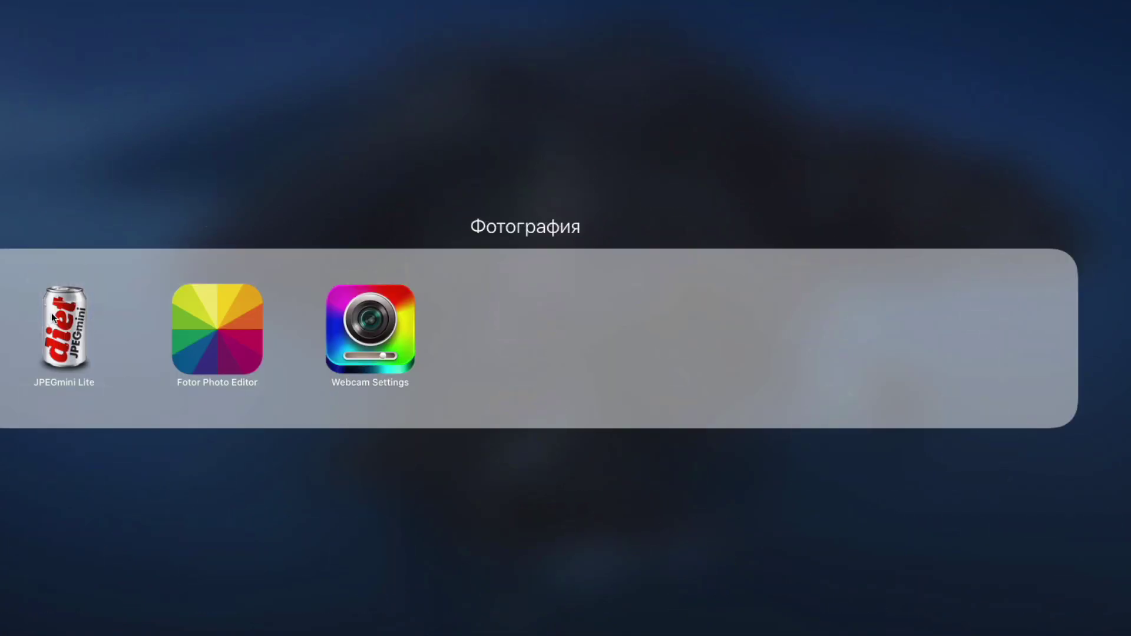
pyautogui.moveTo(47, 310); pyautogui.dragTo(76, 334)
pyautogui.press('Escape')
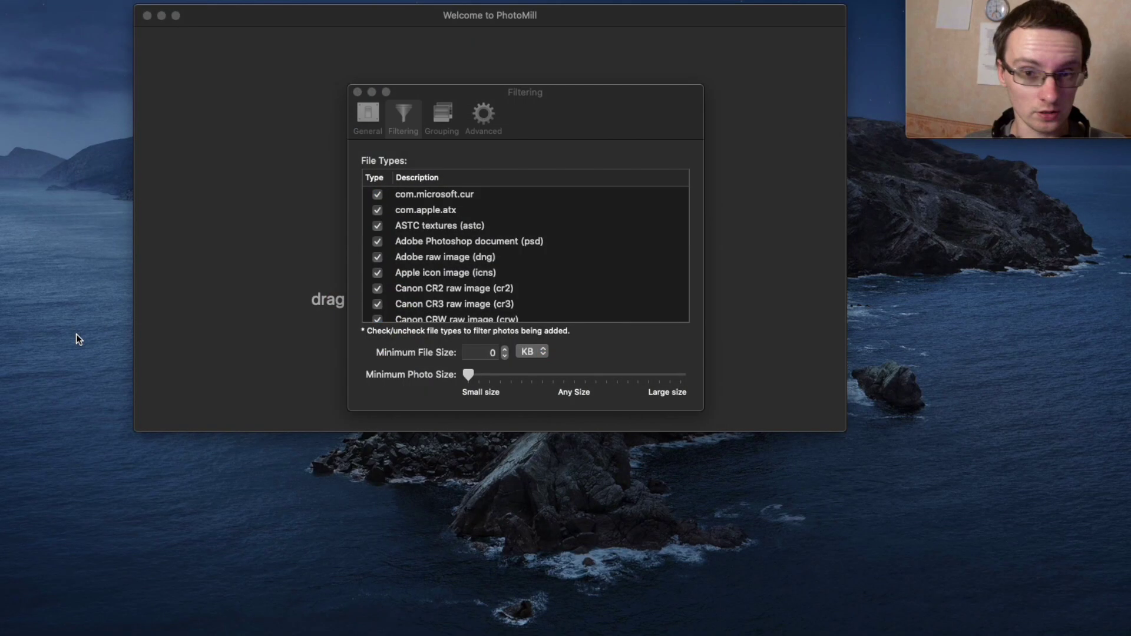
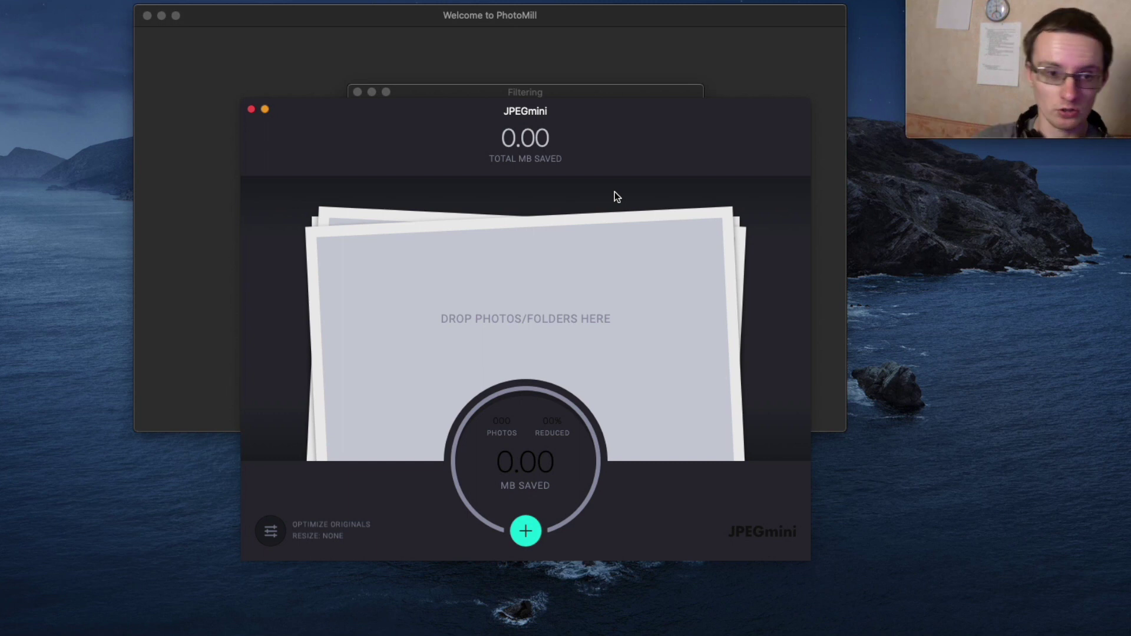
# Quit JPEGmini, select the icns file type, return Minimum Photo Size to 16+ pixels, and move Filtering aside.
pyautogui.press('super+q')
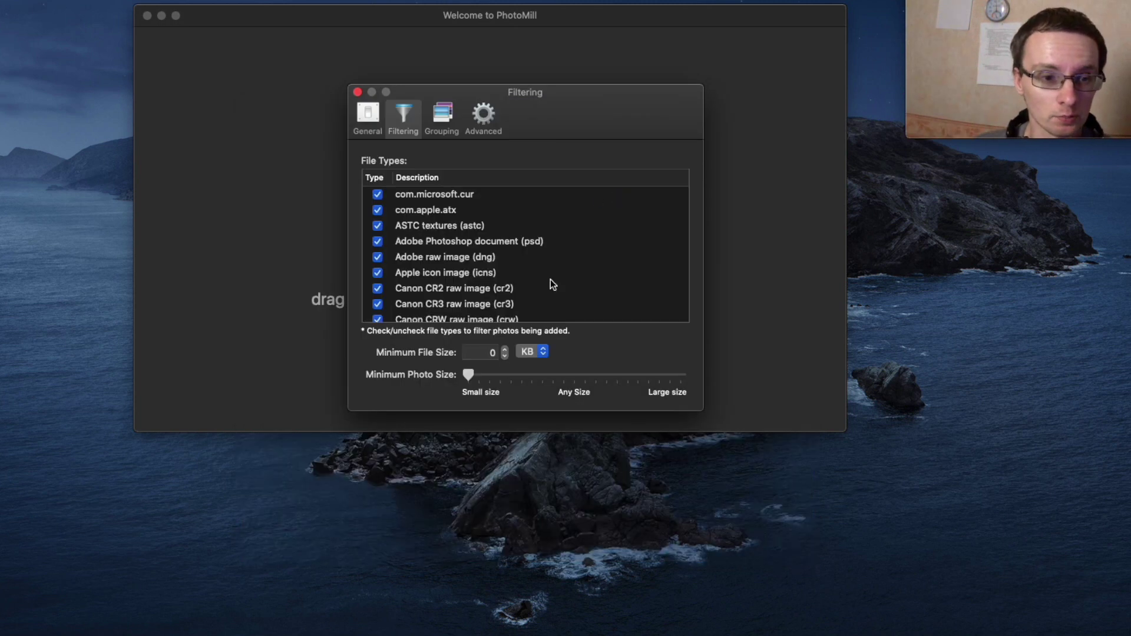
pyautogui.click(550, 279)
pyautogui.click(532, 375)
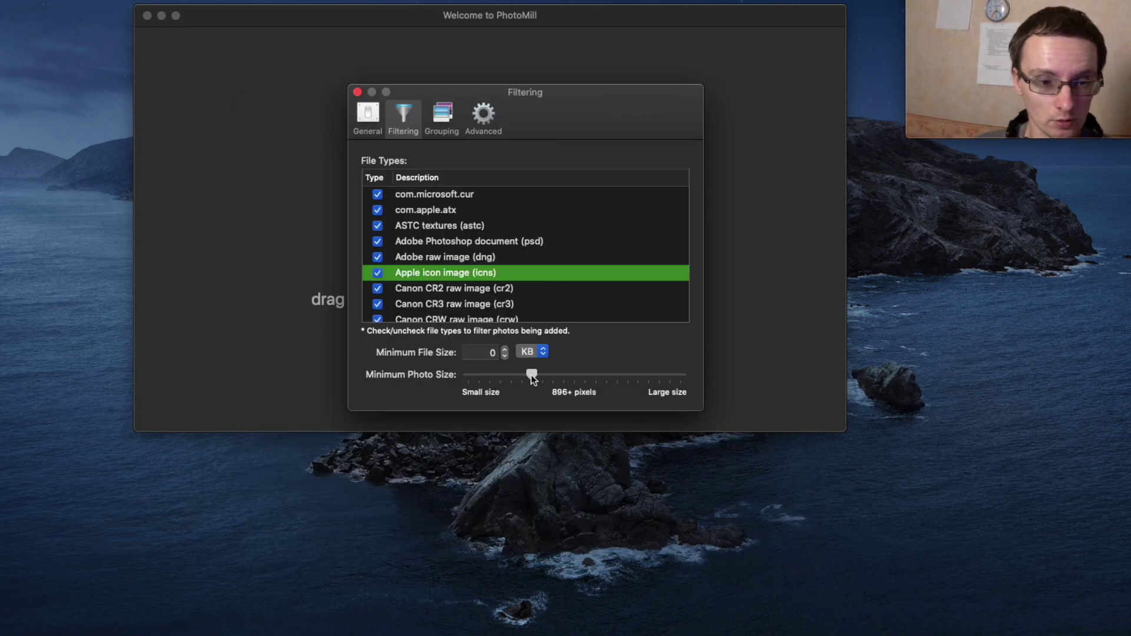
pyautogui.click(580, 375)
pyautogui.click(621, 376)
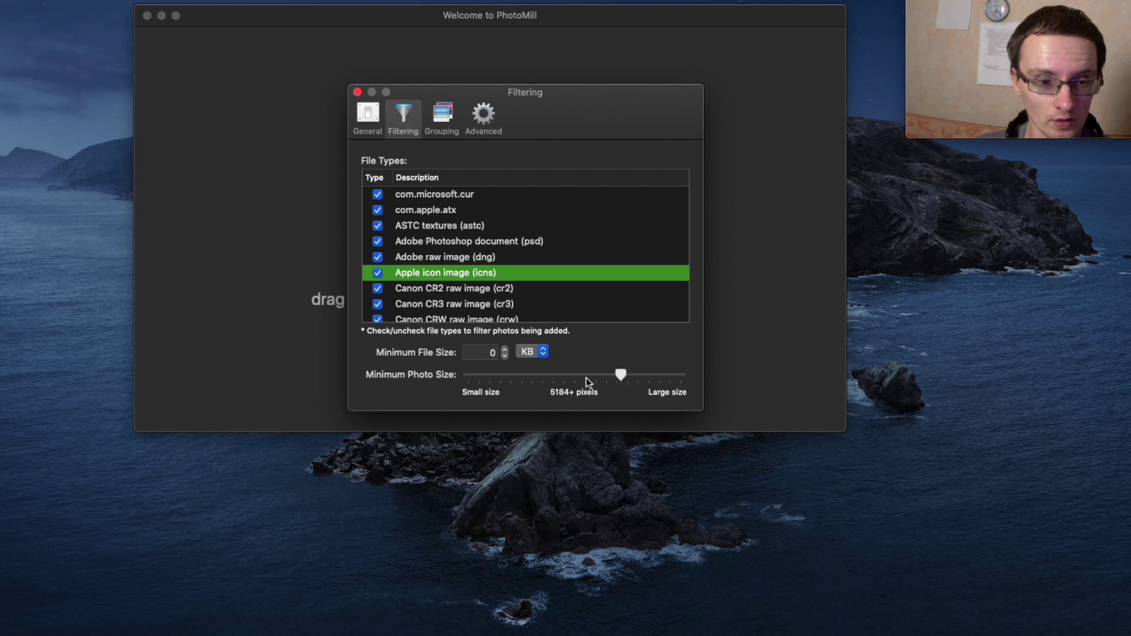
pyautogui.click(473, 375)
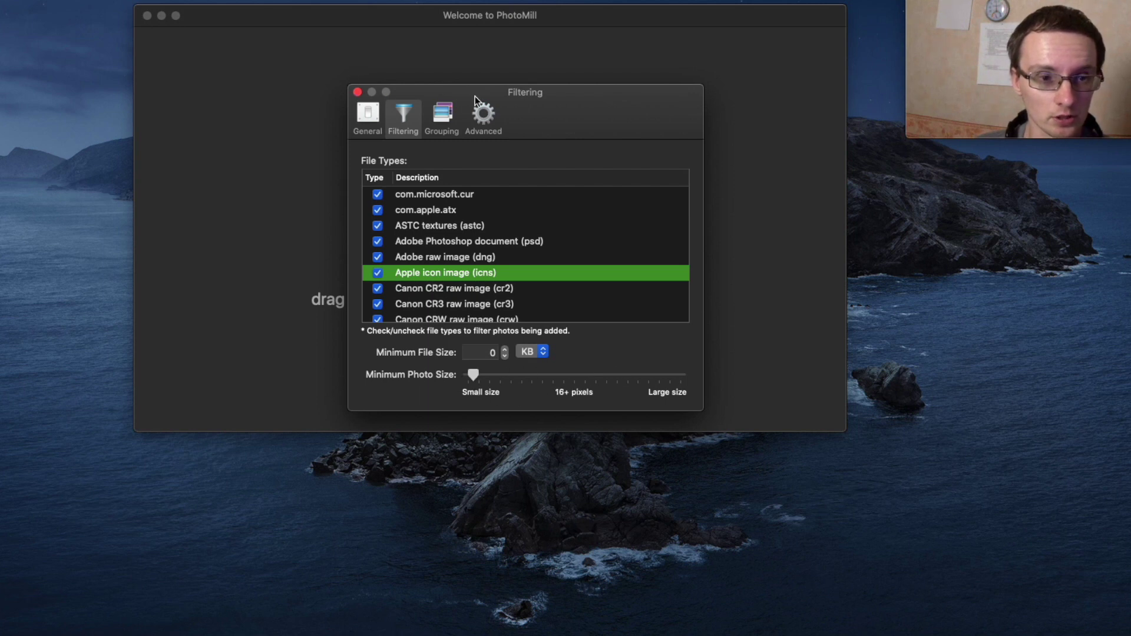
pyautogui.moveTo(476, 97); pyautogui.dragTo(826, 320)
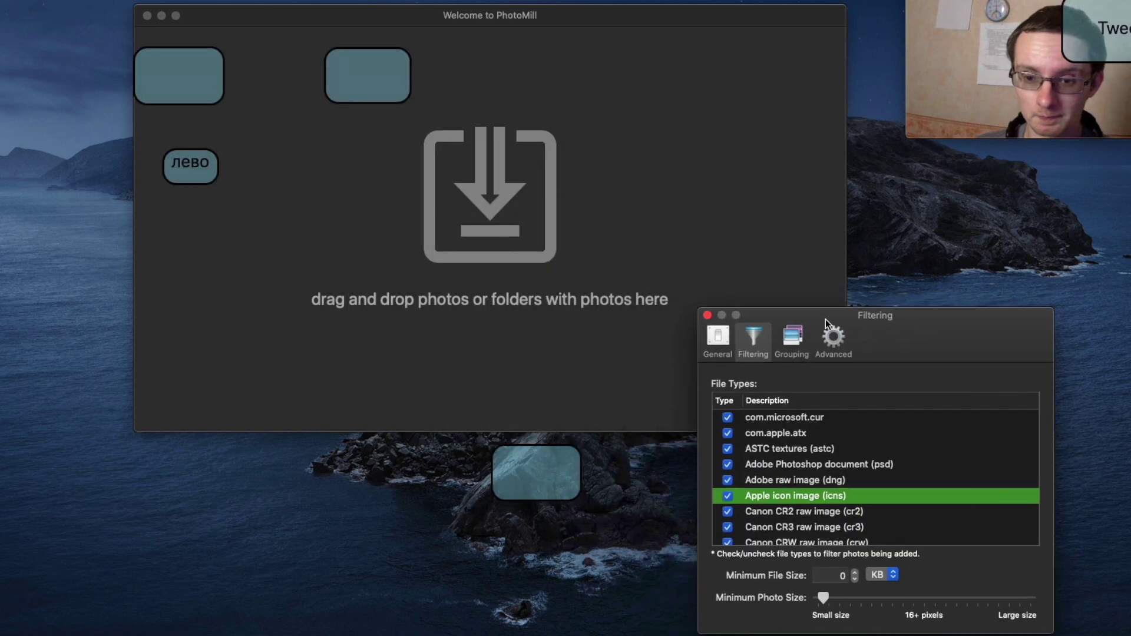
# Drag the Skins desct folder in to load its 180 PNG photos, checking the item count in Quick Look.
pyautogui.click(1080, 289)
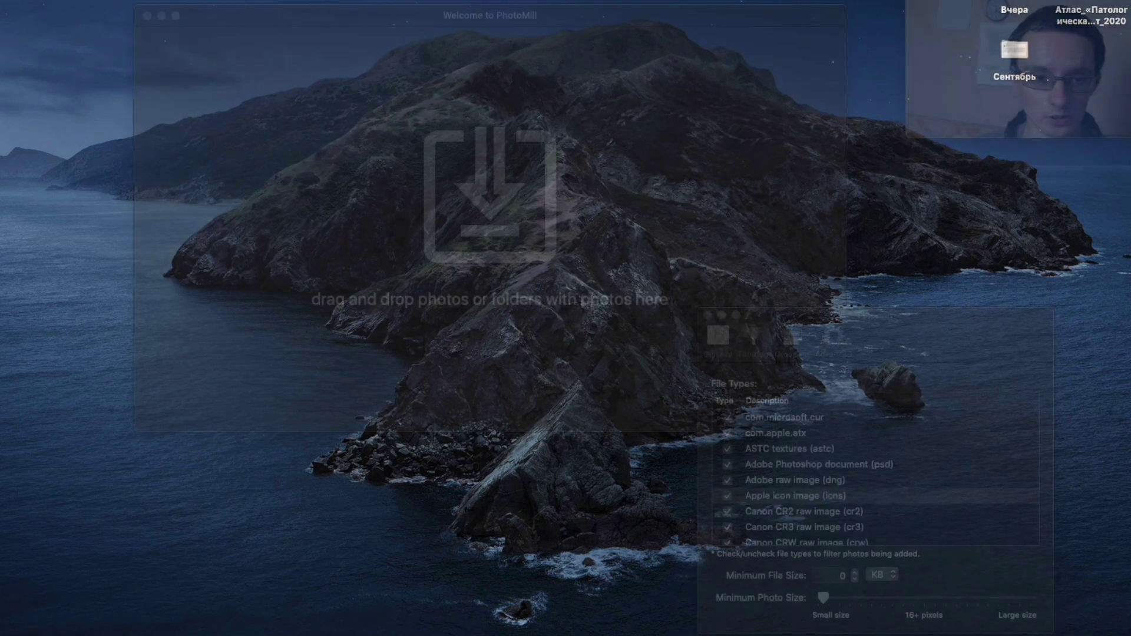
pyautogui.moveTo(1039, 133); pyautogui.dragTo(381, 226)
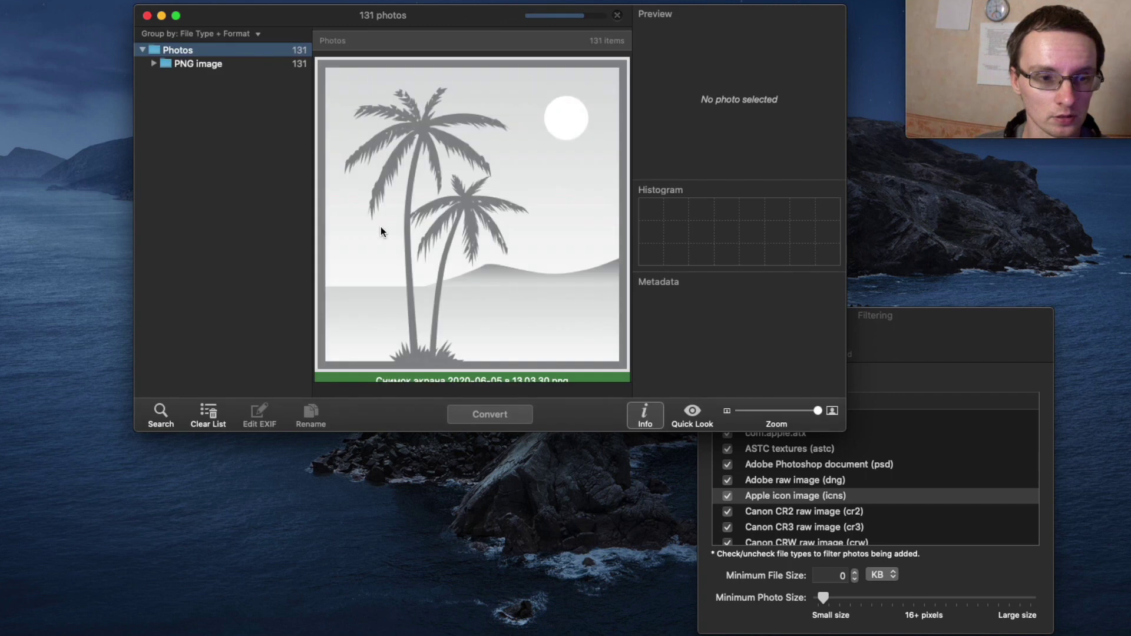
pyautogui.click(186, 65)
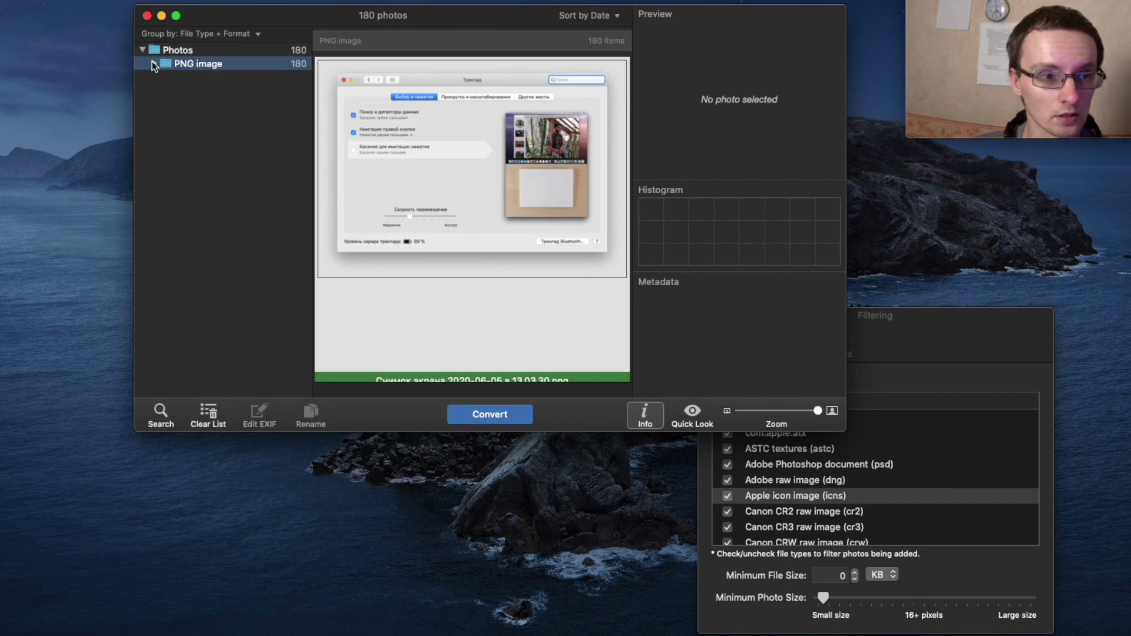
pyautogui.click(179, 50)
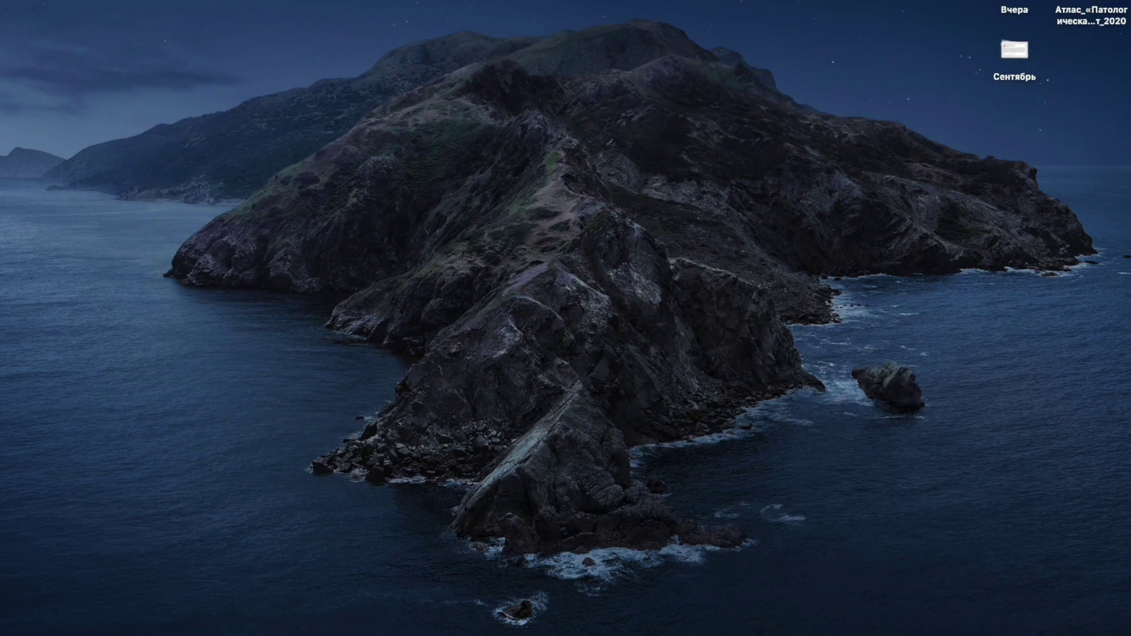
pyautogui.press('space')
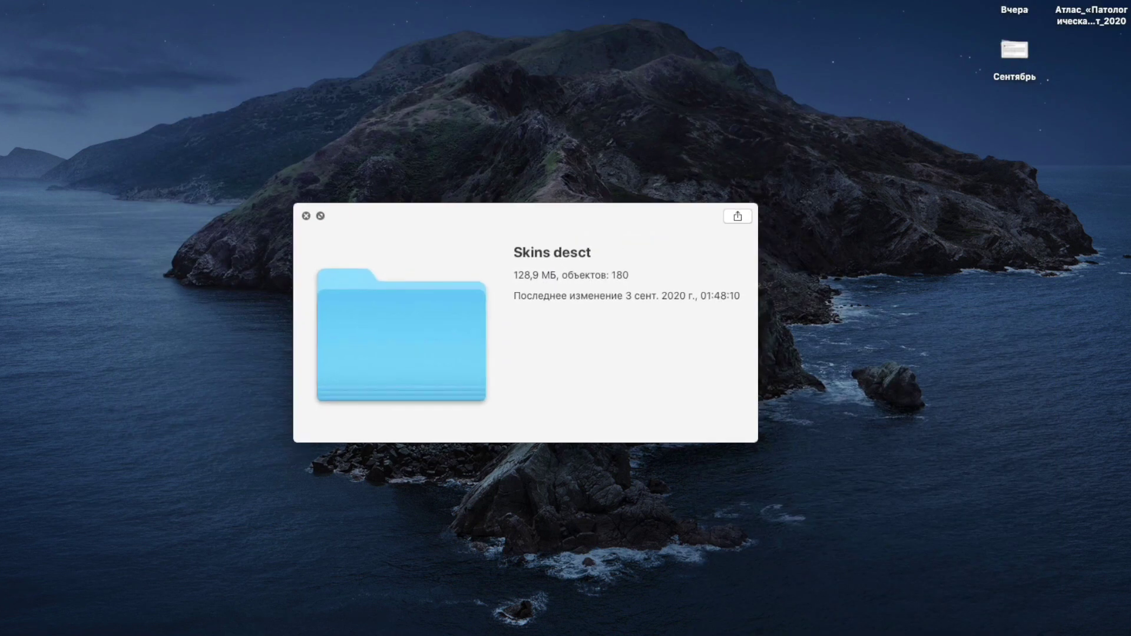
pyautogui.press('space')
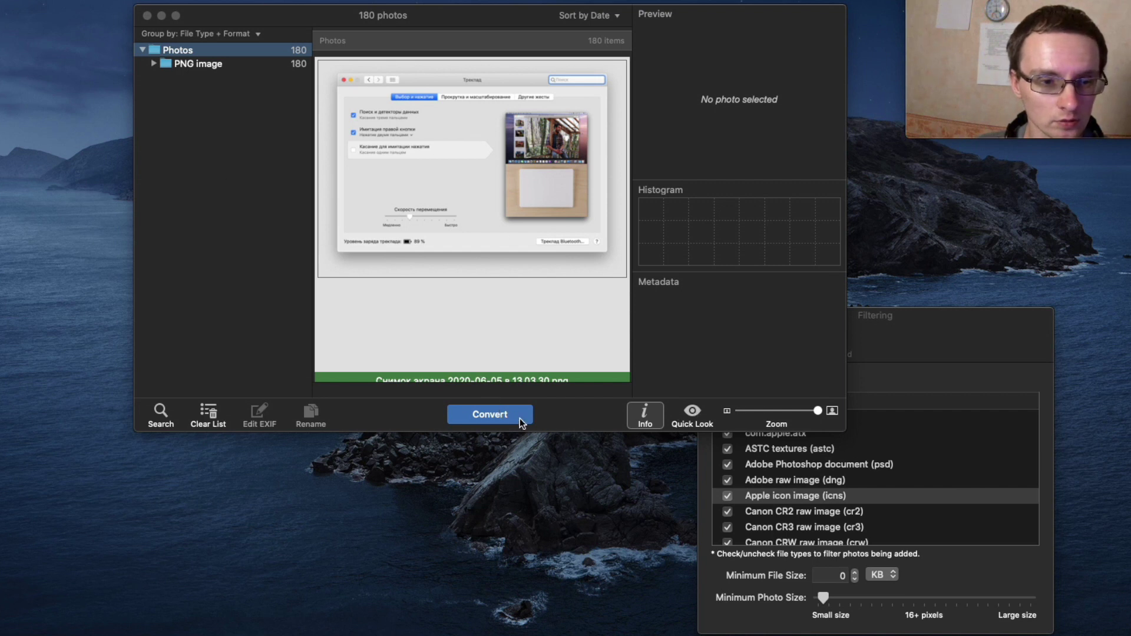
# Open Convert settings for the 180 photos, keeping RGB colour model and percentage resizing.
pyautogui.click(503, 415)
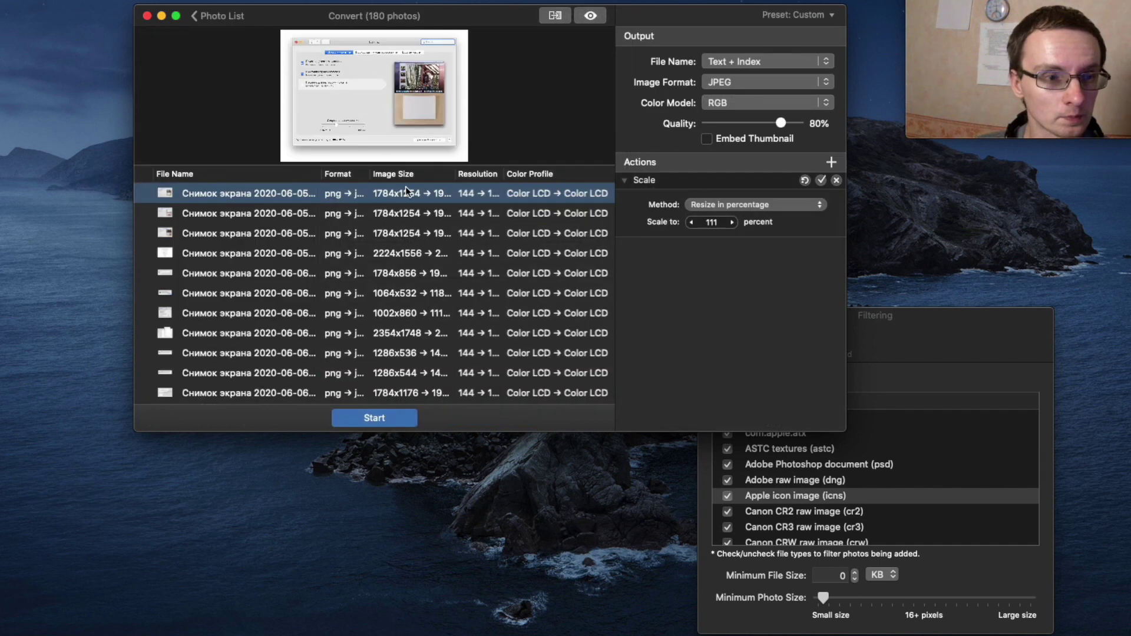
pyautogui.click(778, 103)
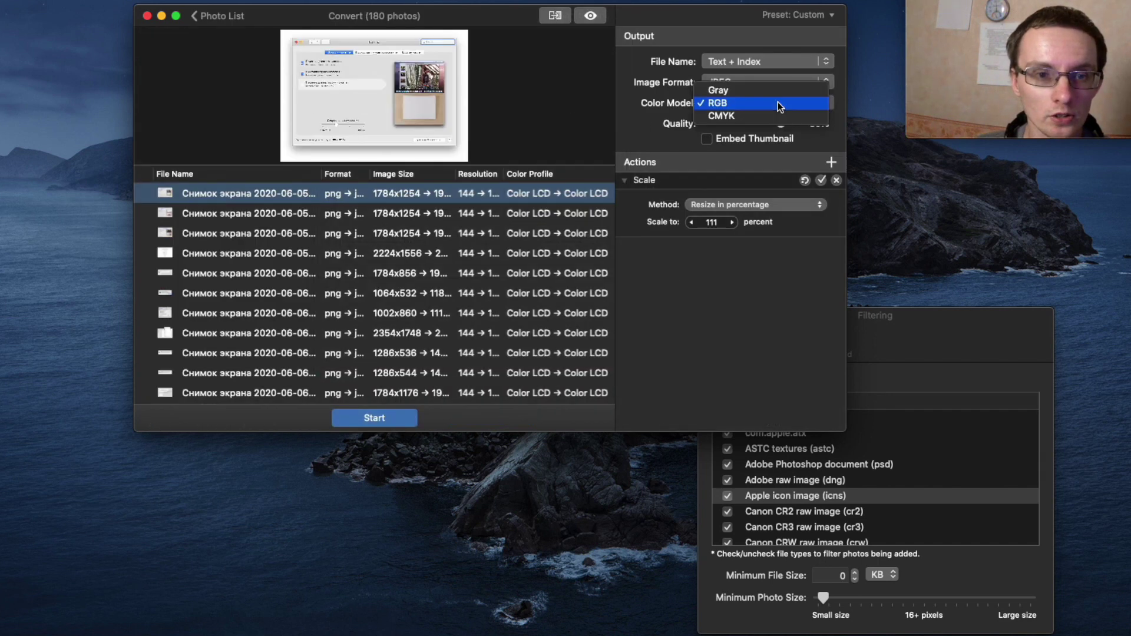
pyautogui.click(778, 104)
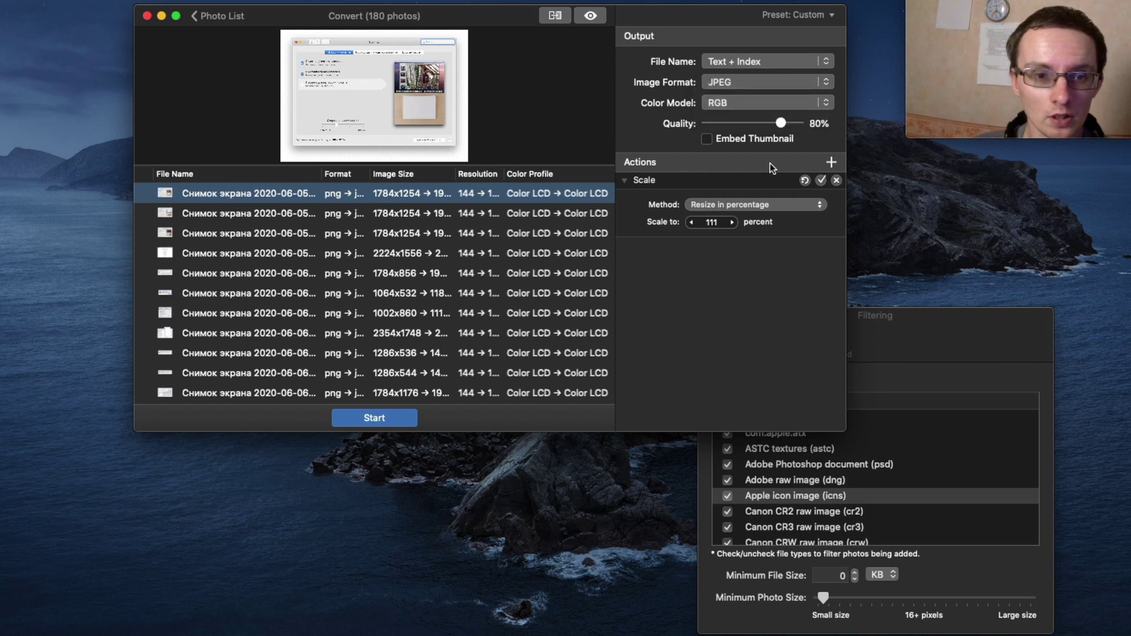
pyautogui.click(780, 205)
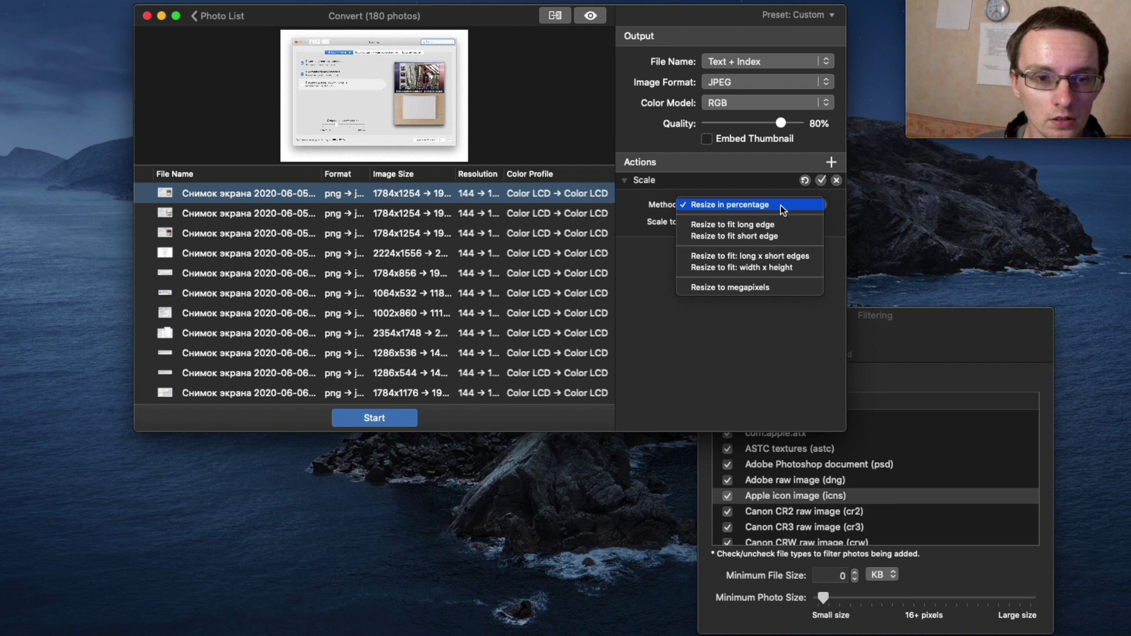
pyautogui.click(780, 205)
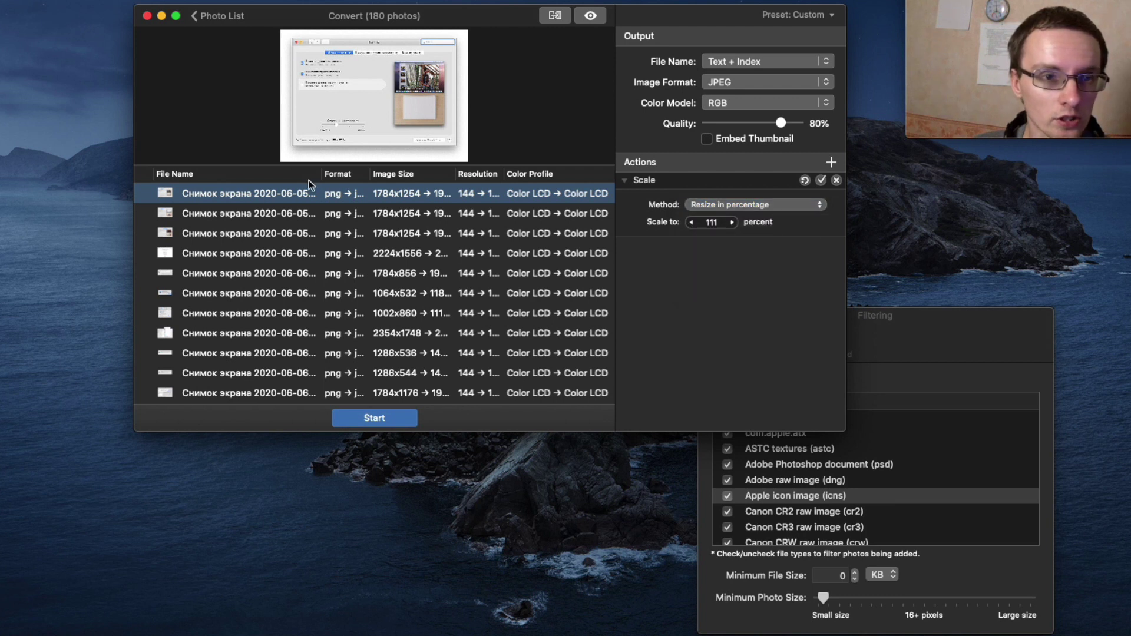
pyautogui.scroll(-10, 492, 177)
pyautogui.scroll(8, 536, 256)
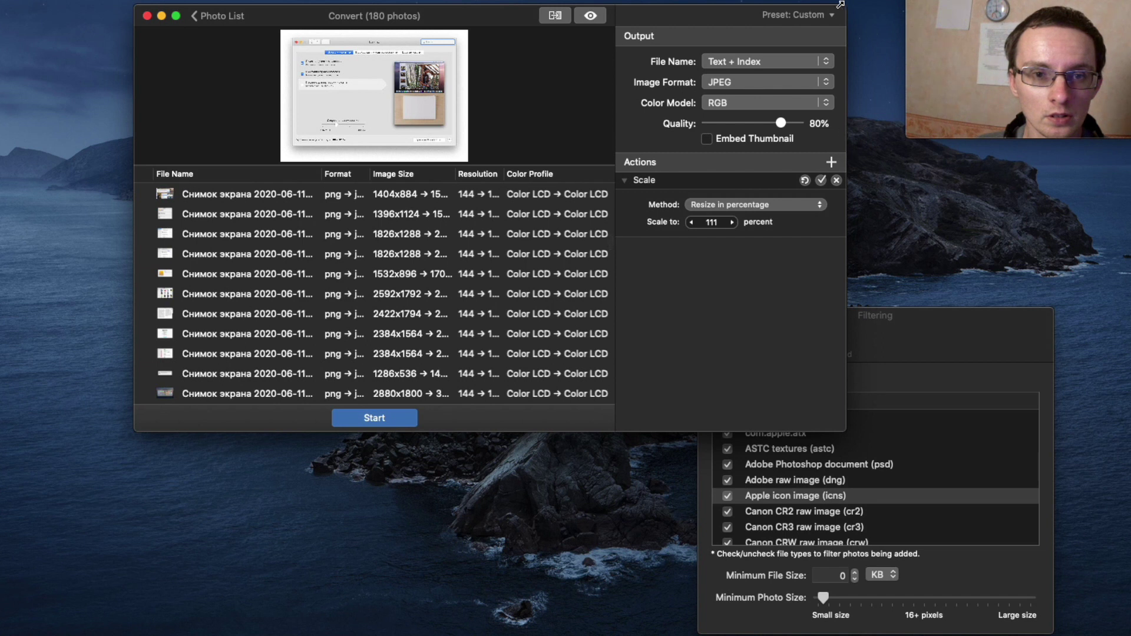
# Set JPEG quality to 68% and keep Original output file names.
pyautogui.click(825, 16)
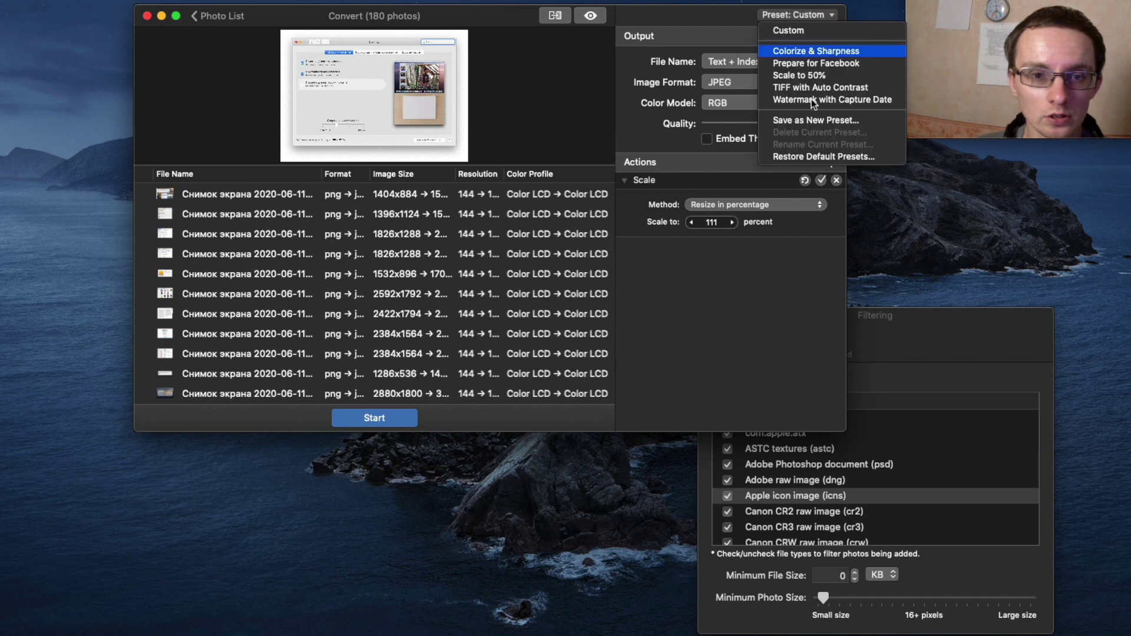
pyautogui.click(737, 354)
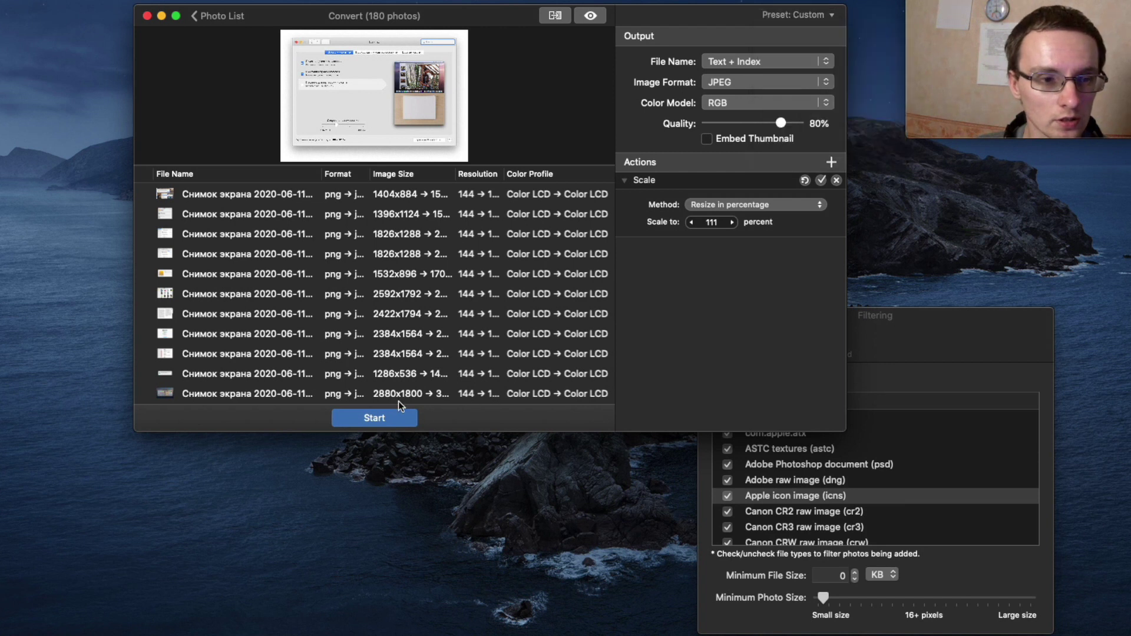
pyautogui.click(770, 122)
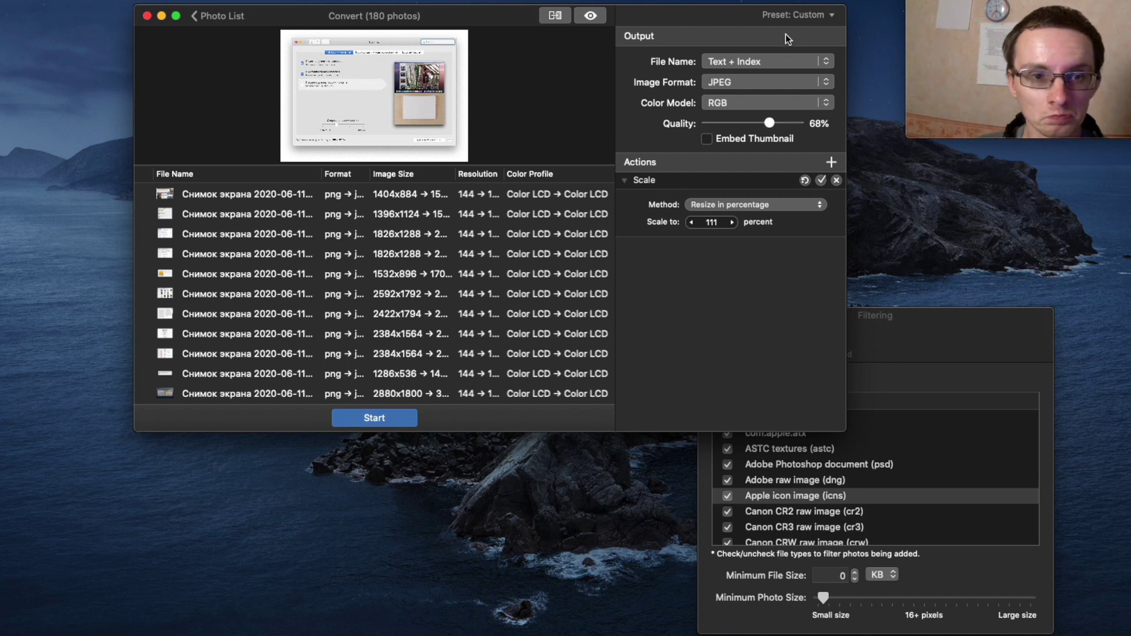
pyautogui.click(786, 60)
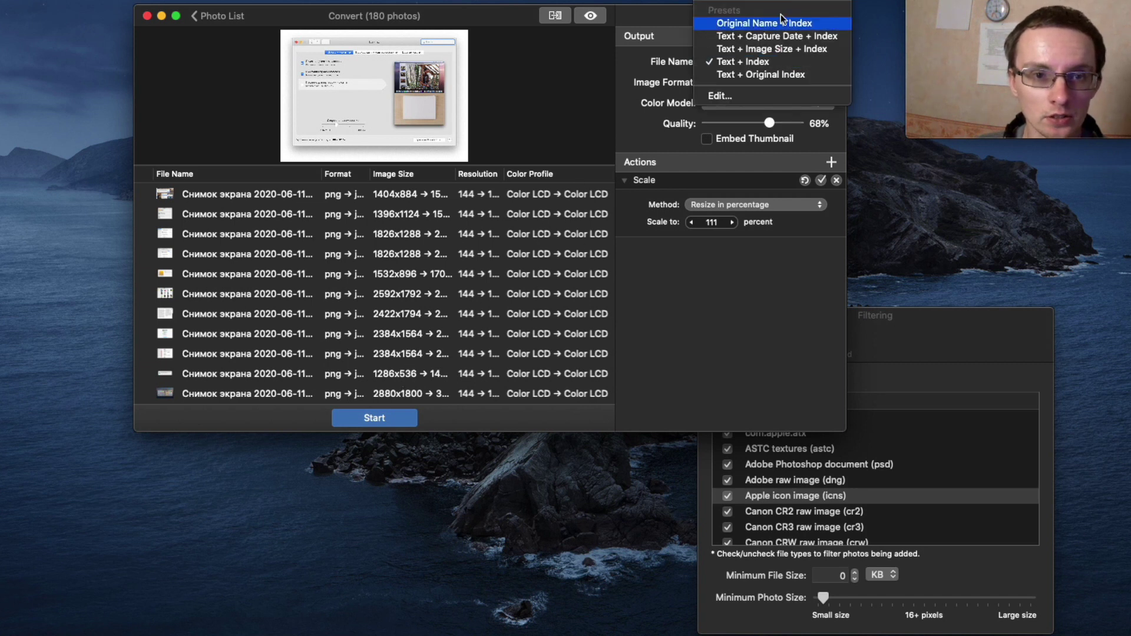
pyautogui.press('Escape')
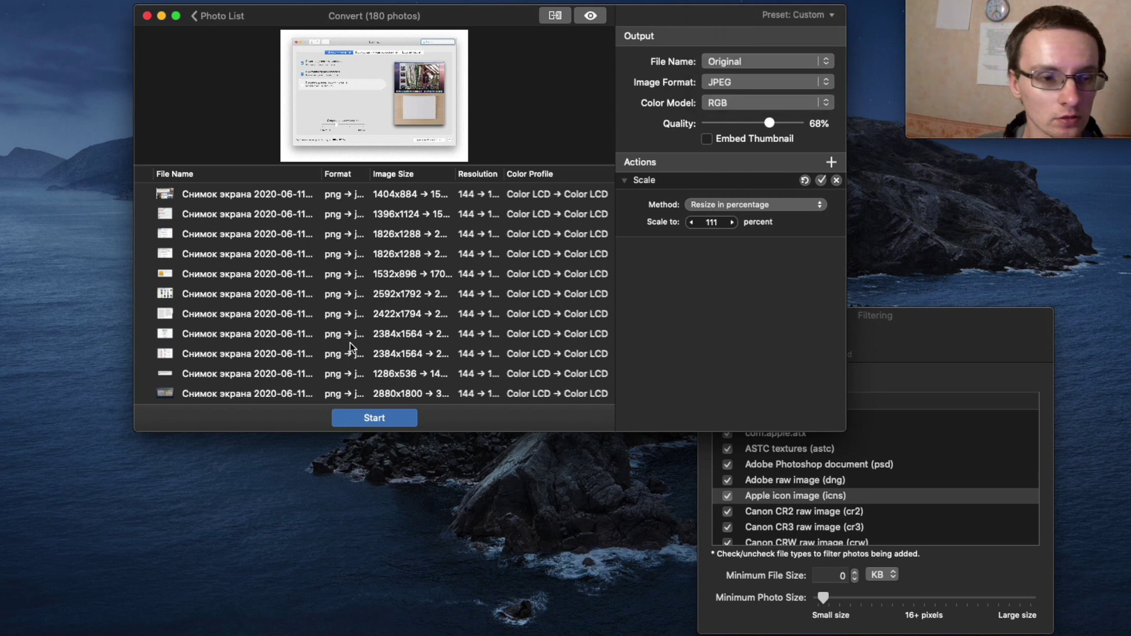
# Convert the 180 photos into the Pictures folder.
pyautogui.click(390, 417)
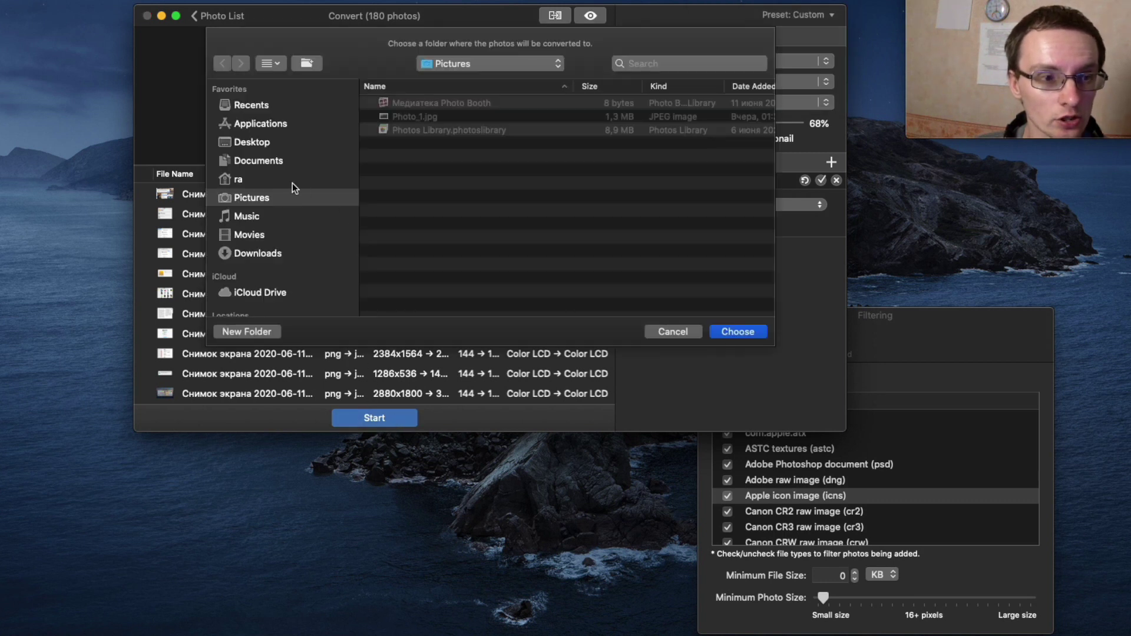
pyautogui.click(728, 331)
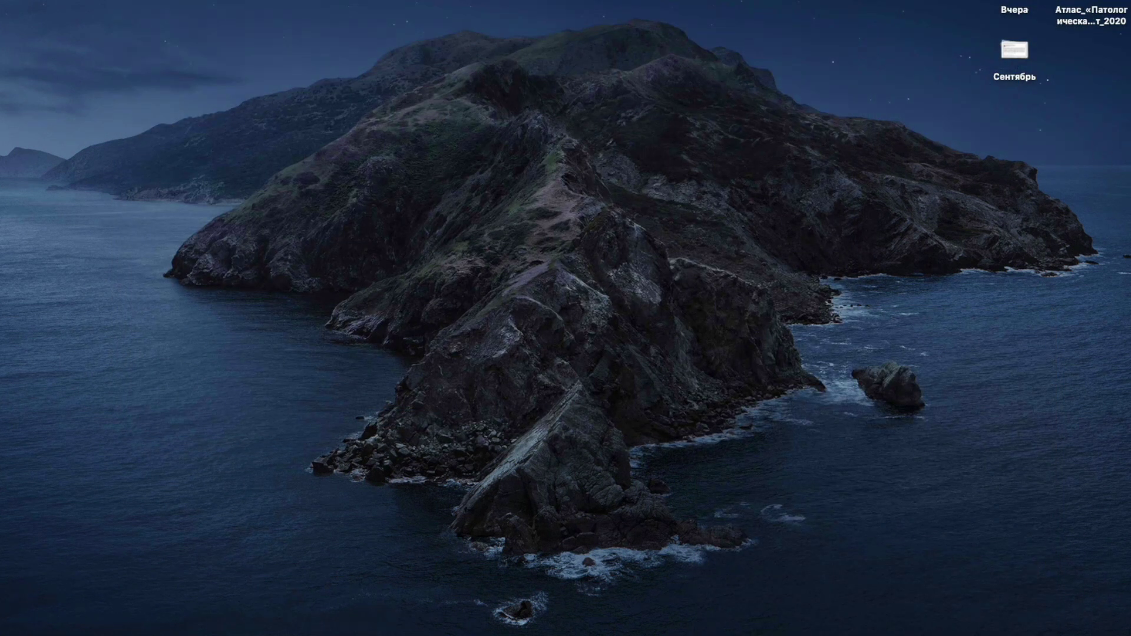
pyautogui.press('space')
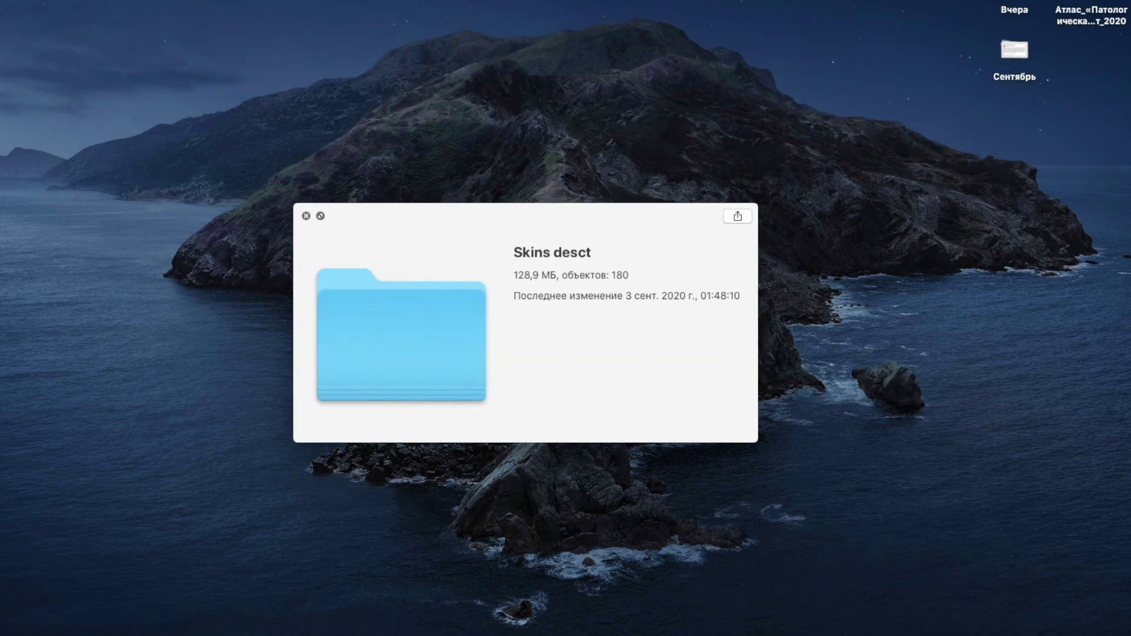
pyautogui.press('space')
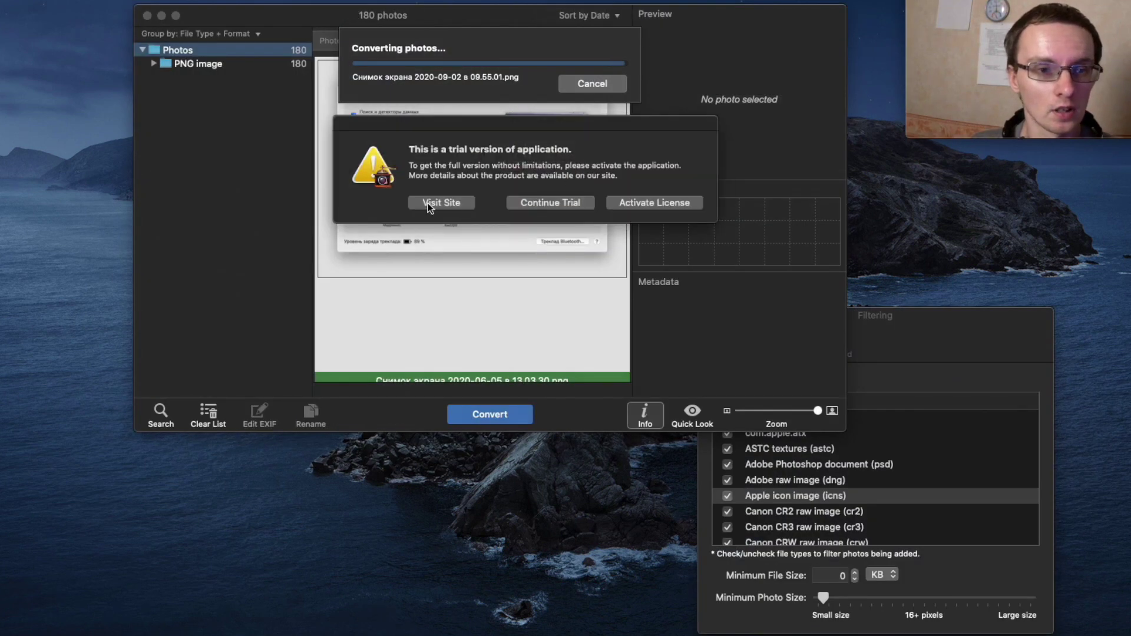
# Dismiss the trial version notice and minimize the converter window.
pyautogui.click(534, 204)
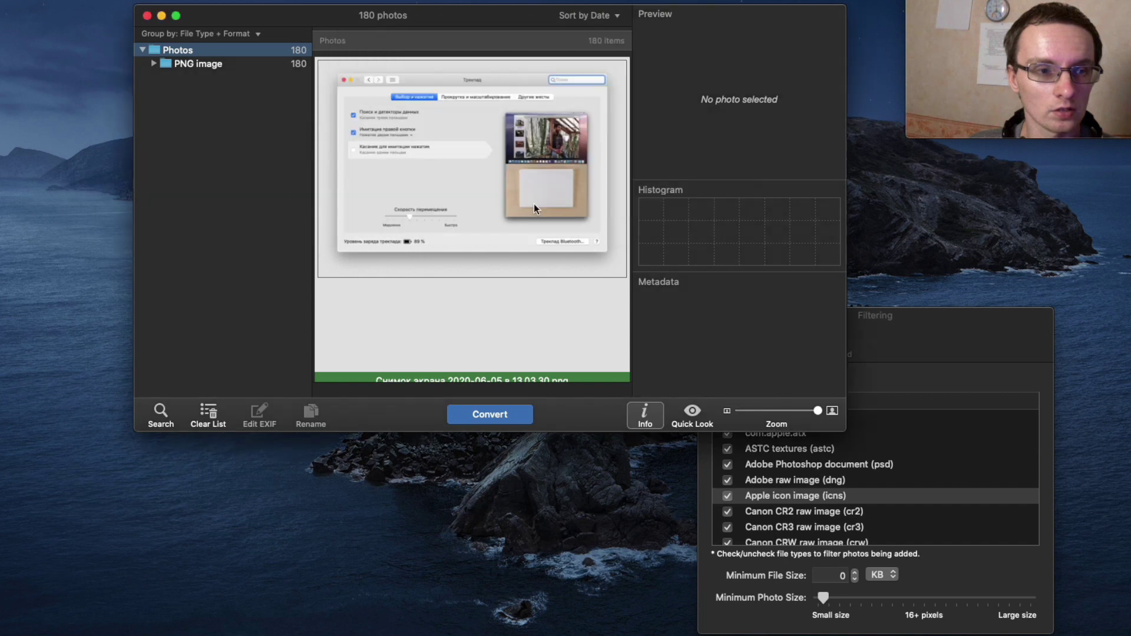
pyautogui.click(160, 16)
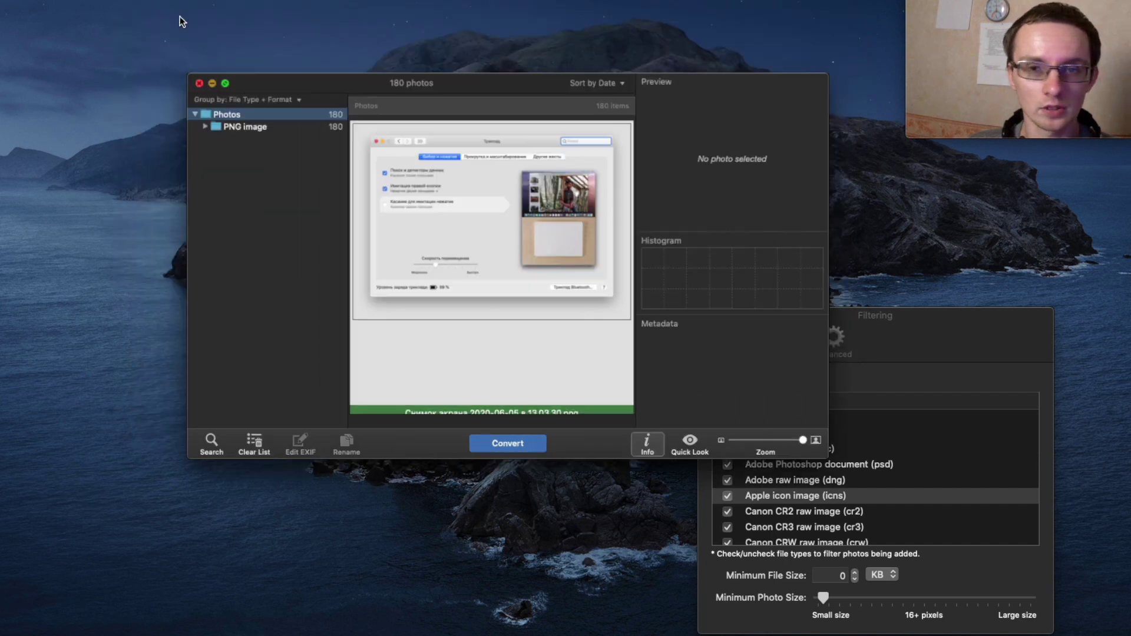
pyautogui.moveTo(1037, 12); pyautogui.dragTo(640, 23)
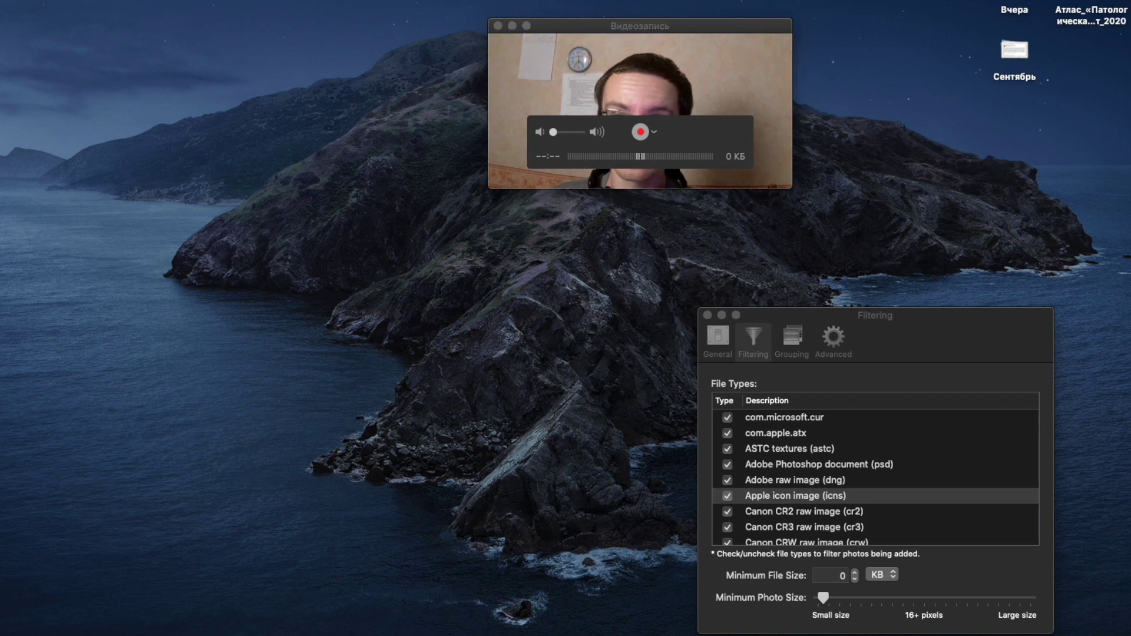
# Open the Изображения folder and select the screenshots down through Photo_1.jpg.
pyautogui.click(20, 305)
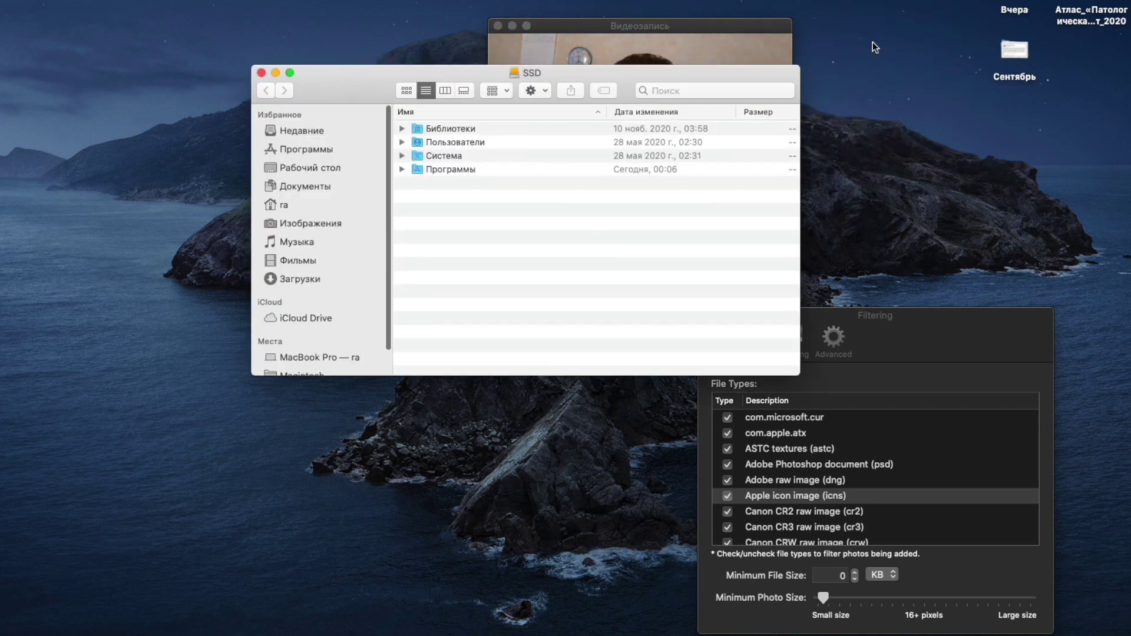
pyautogui.click(285, 224)
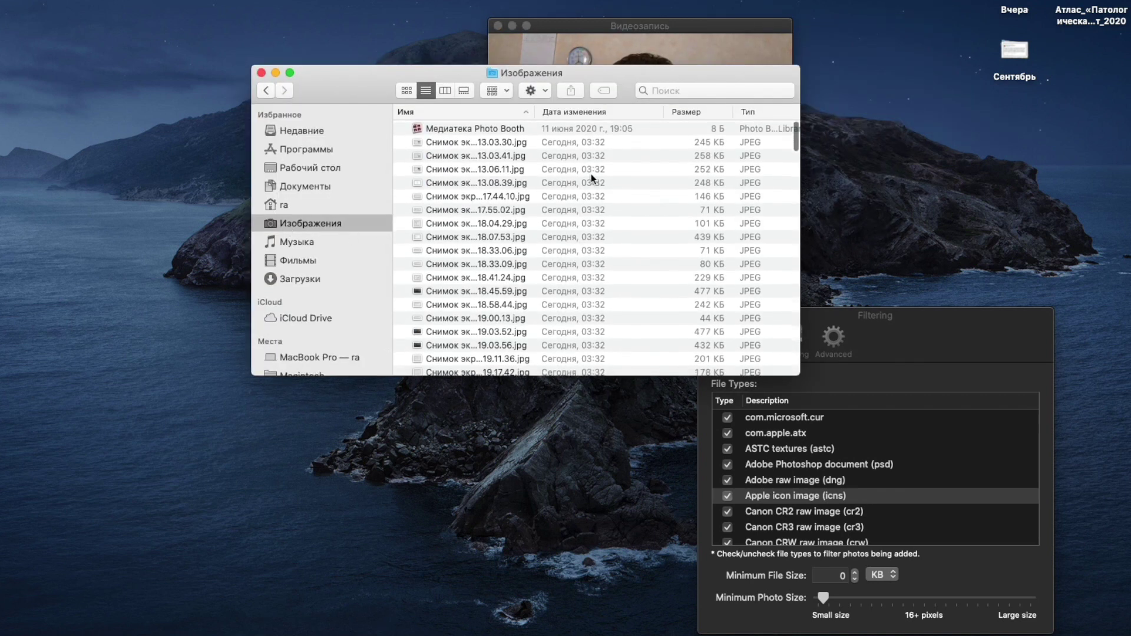
pyautogui.click(504, 141)
pyautogui.scroll(-5, 504, 140)
pyautogui.scroll(-15, 504, 140)
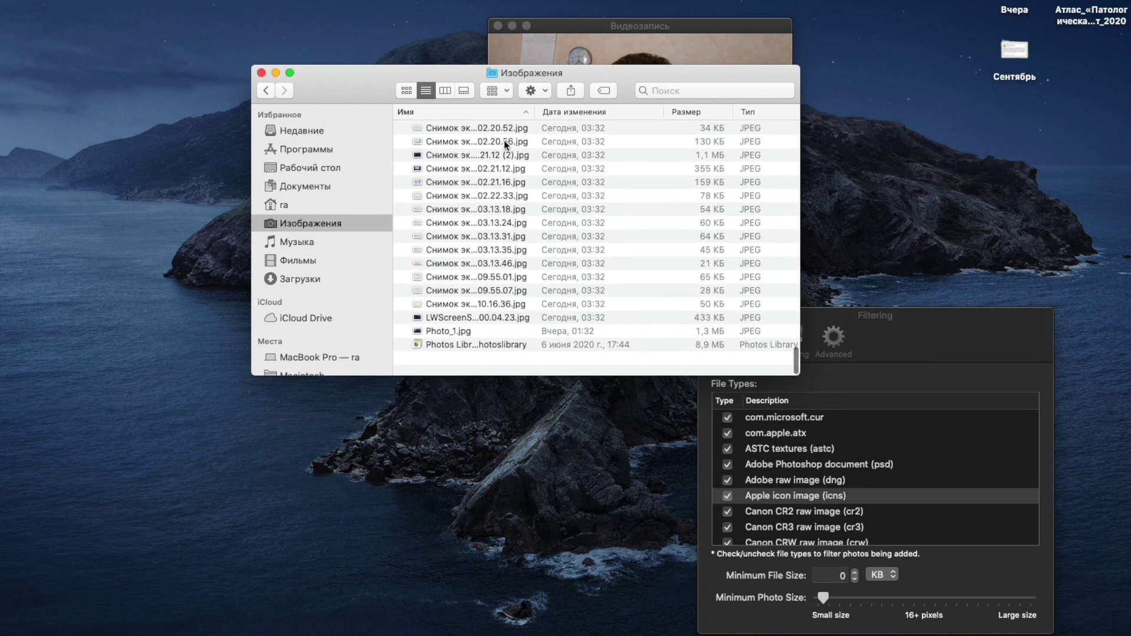
pyautogui.keyDown('shift'); pyautogui.click(485, 355); pyautogui.keyUp('shift')
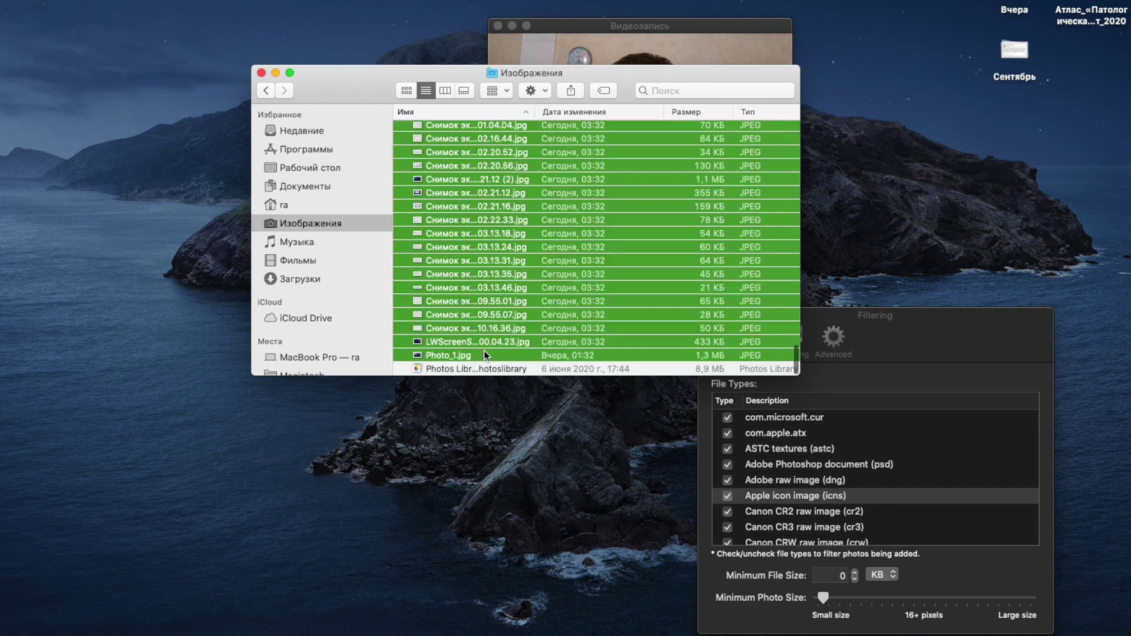
pyautogui.keyDown('shift'); pyautogui.click(477, 328); pyautogui.keyUp('shift')
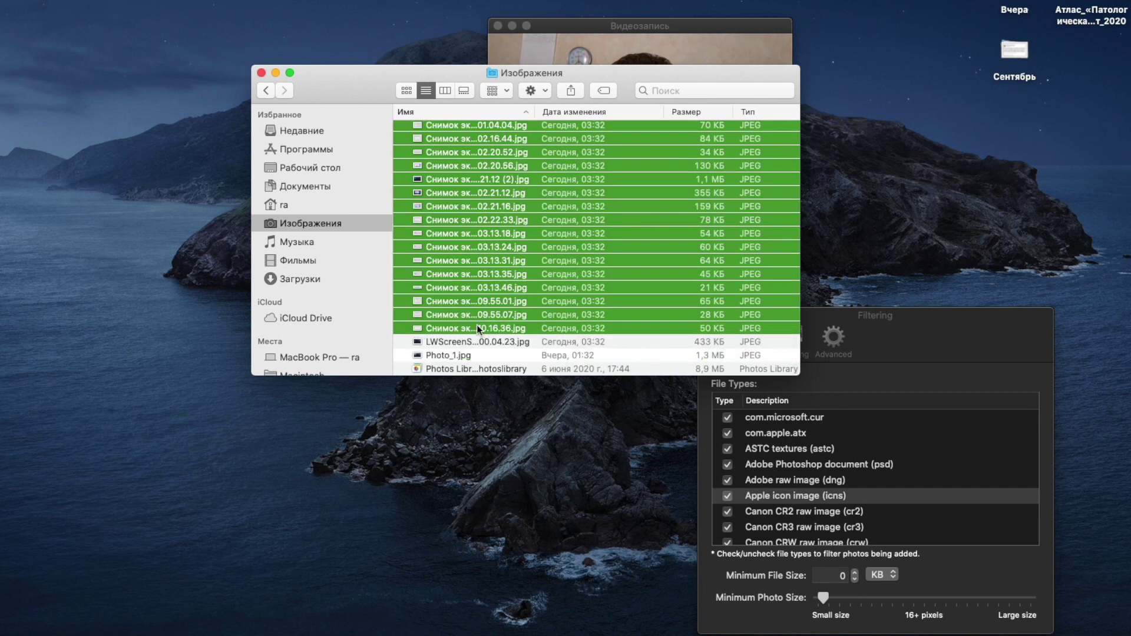
# Move the selected screenshots into a new folder named Новая папка с объектами.
pyautogui.rightClick(477, 328)
pyautogui.moveTo(492, 331)
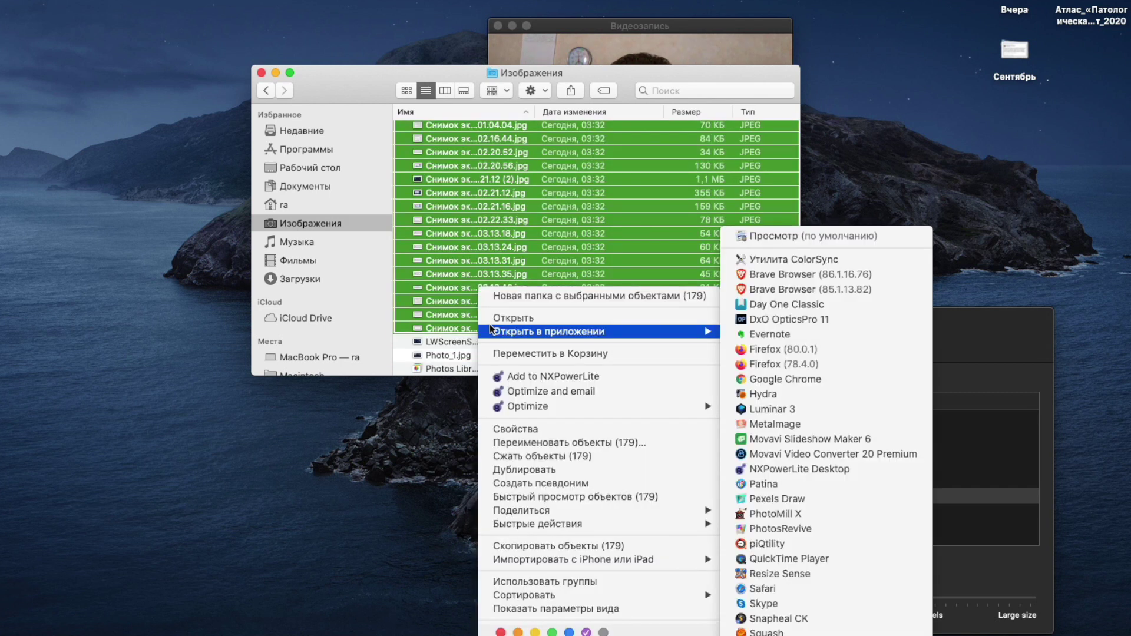
pyautogui.click(515, 294)
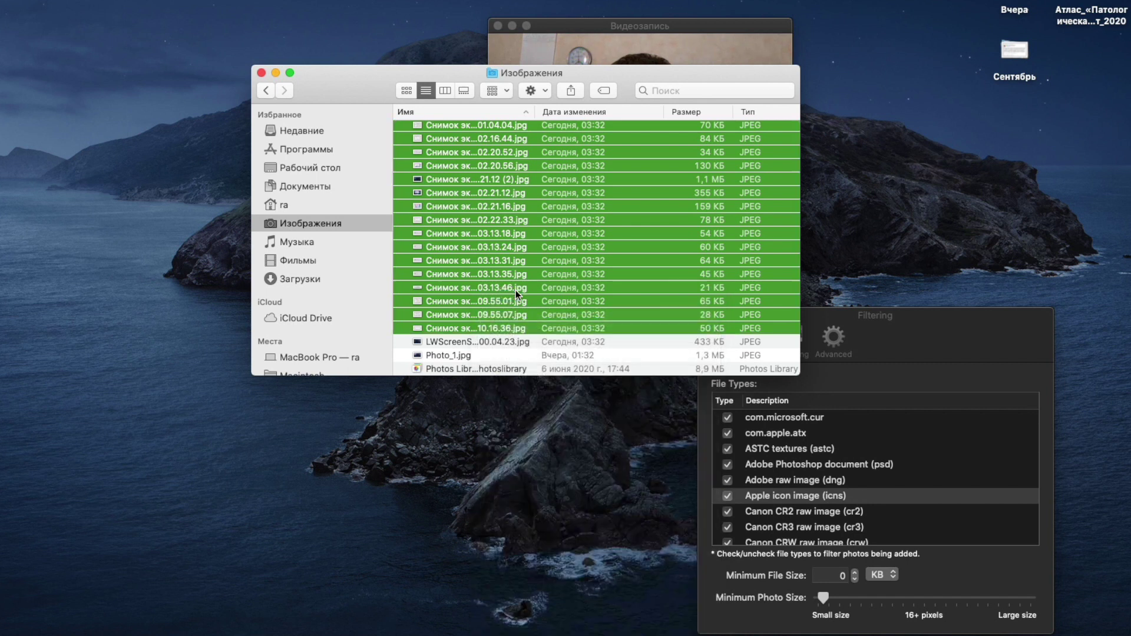
pyautogui.scroll(1, 515, 290)
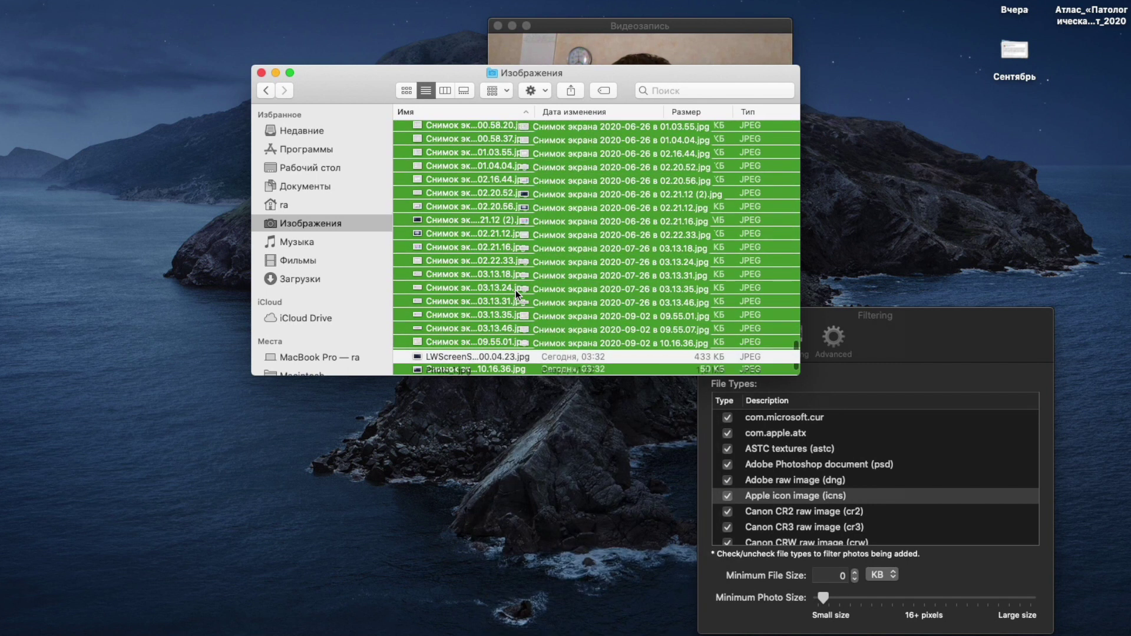
pyautogui.press('Return')
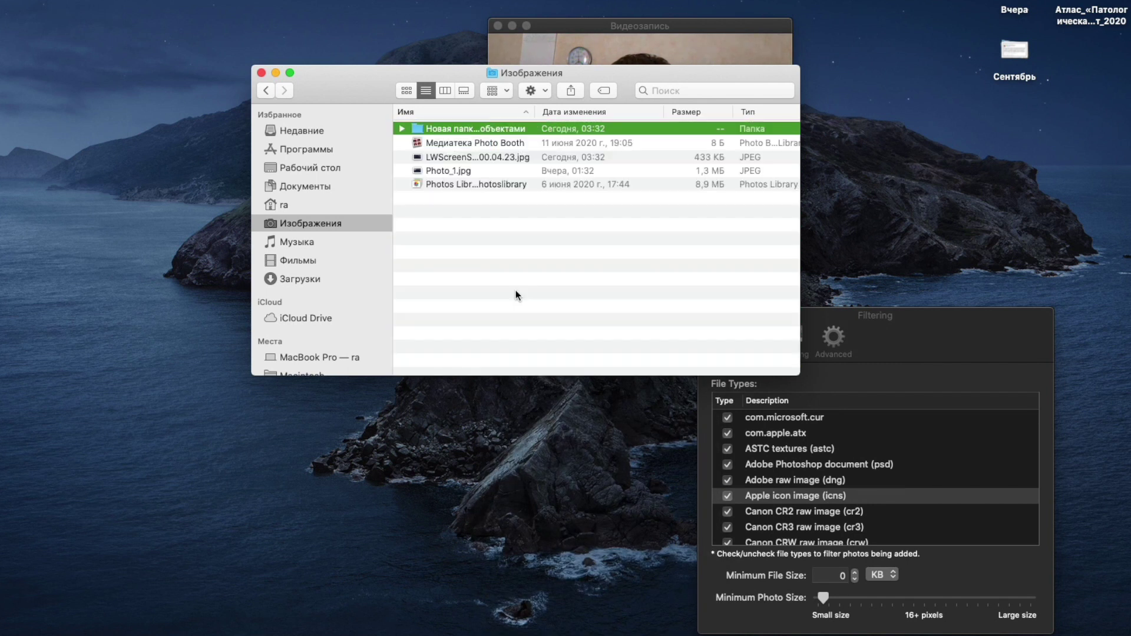
# Open the new folder, page through its screenshots in Quick Look, then close the window.
pyautogui.press('space')
pyautogui.press('space')
pyautogui.doubleClick(477, 127)
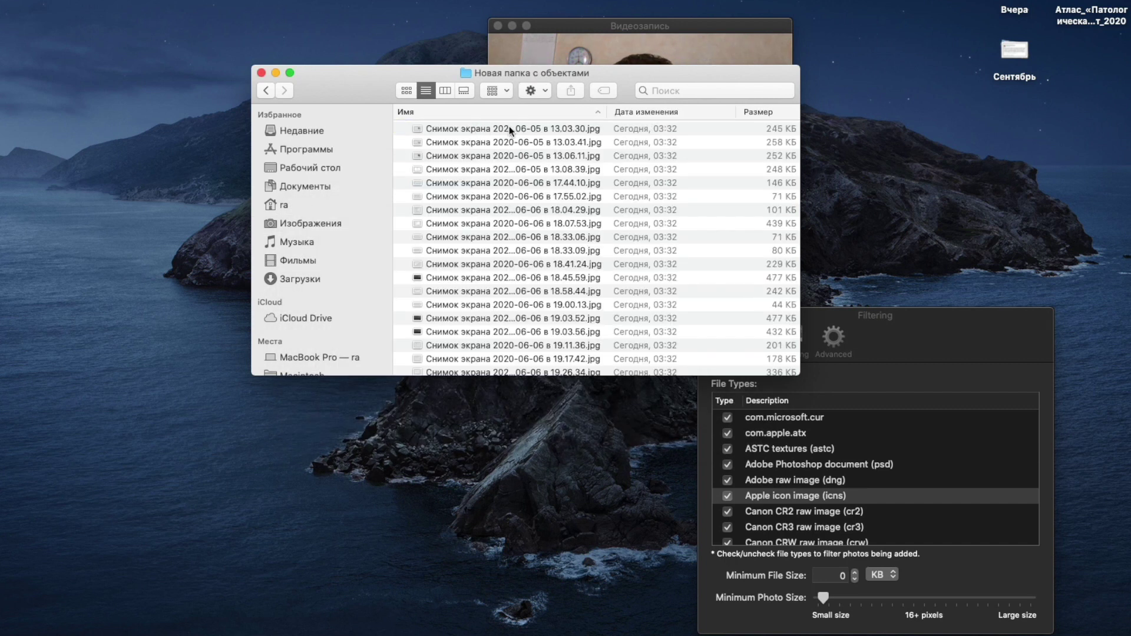
pyautogui.click(509, 128)
pyautogui.press('space')
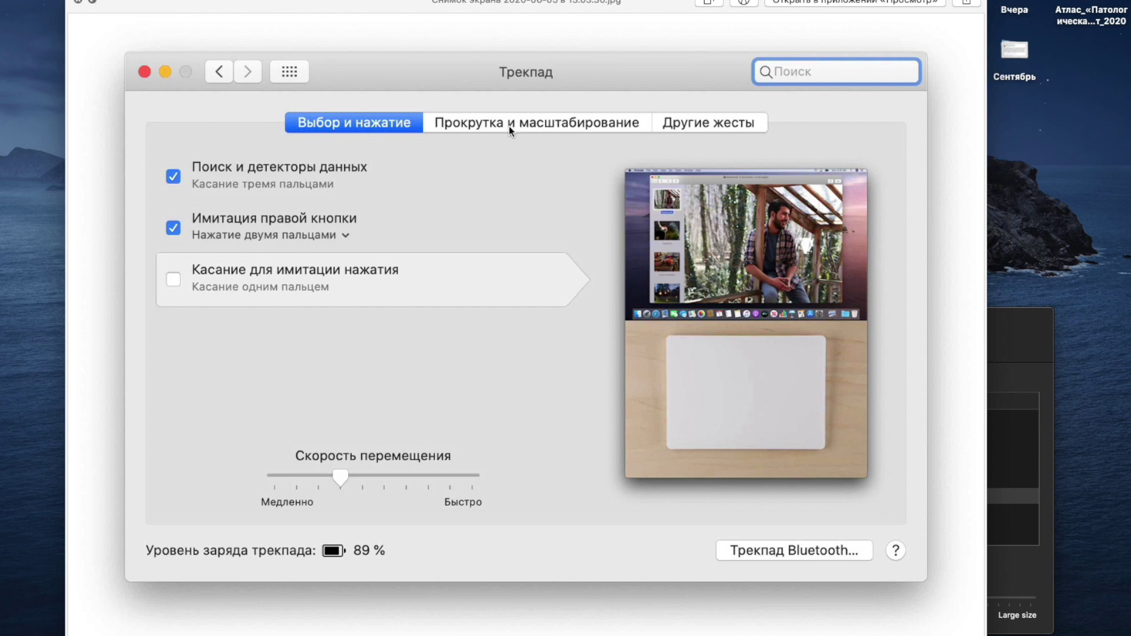
pyautogui.press('Down')
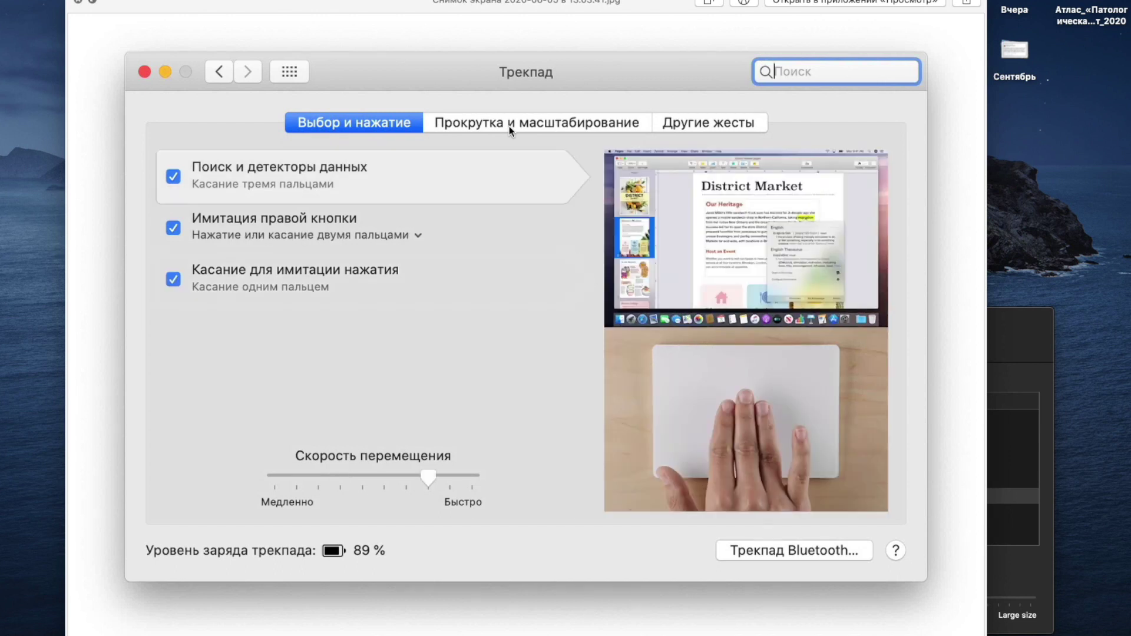
pyautogui.press('Down')
pyautogui.press('Down')
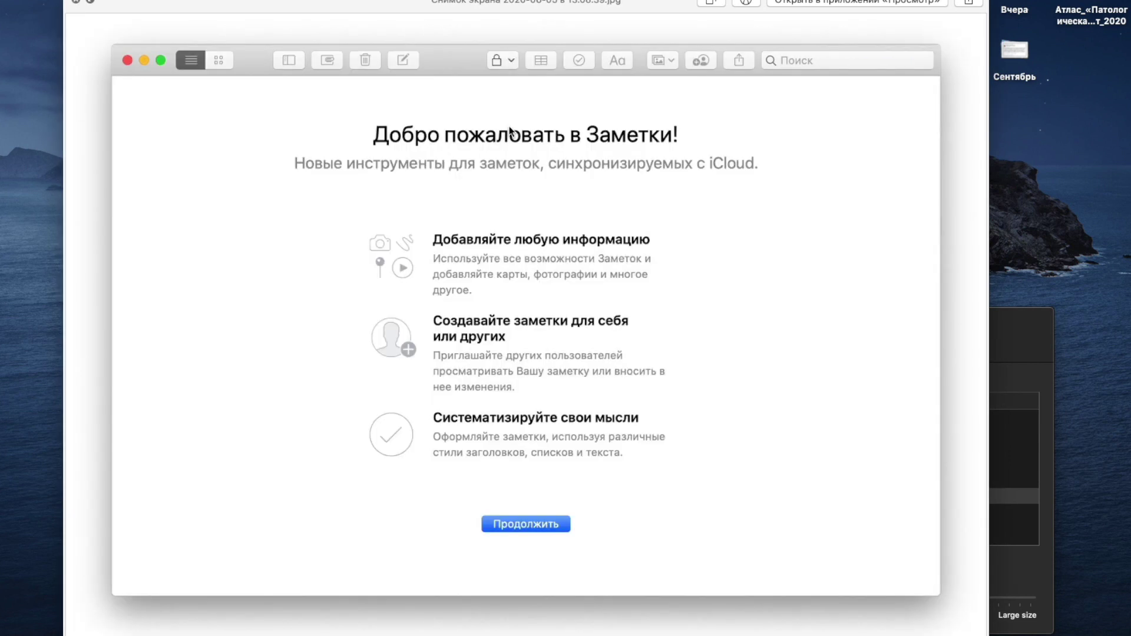
pyautogui.press('Down')
pyautogui.press('Down')
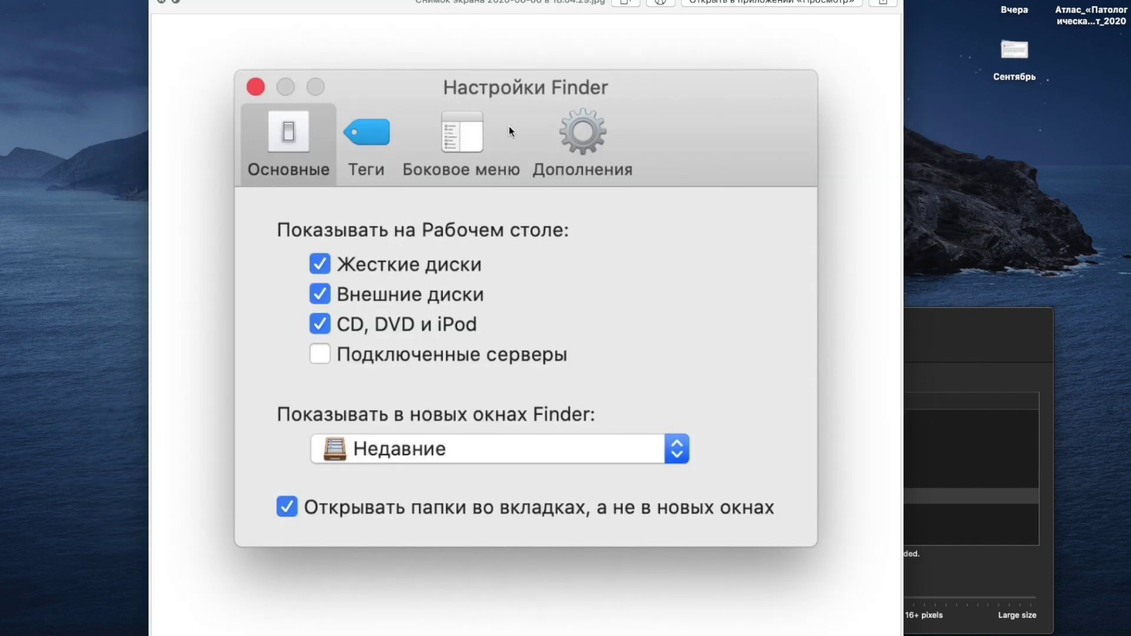
pyautogui.press('Down')
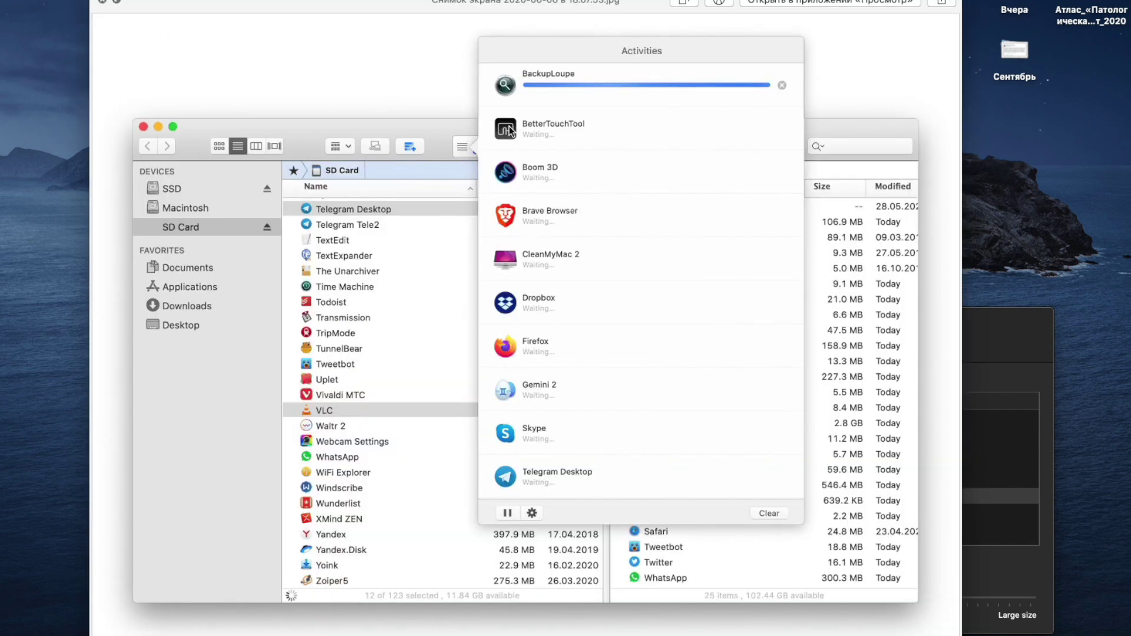
pyautogui.press('Down')
pyautogui.press('Down')
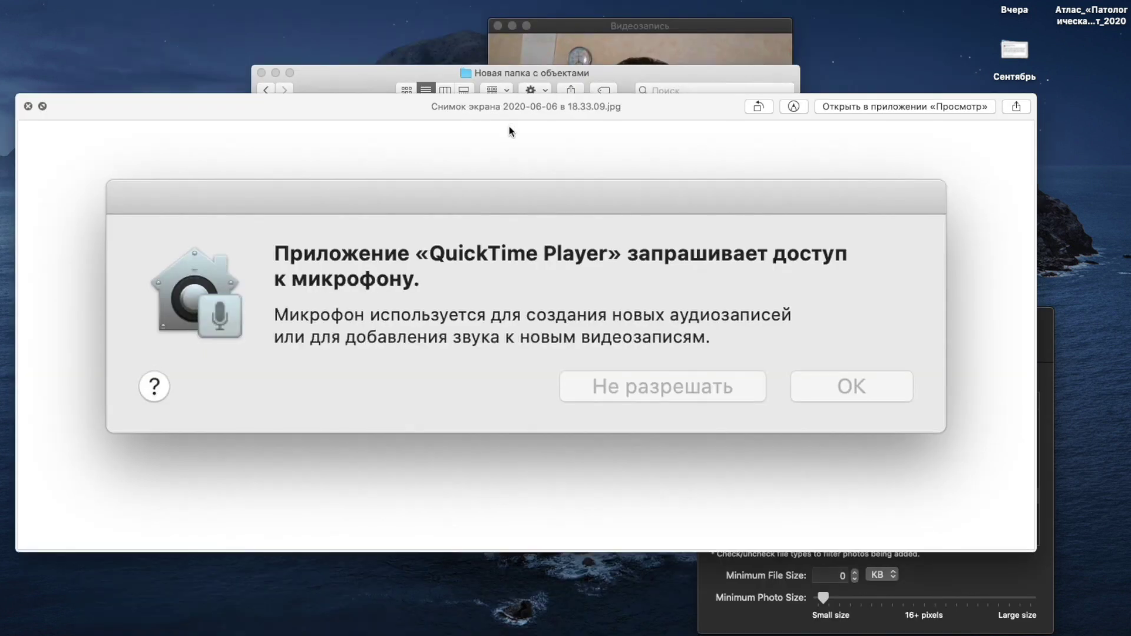
pyautogui.press('Down')
pyautogui.press('Down')
pyautogui.press('space')
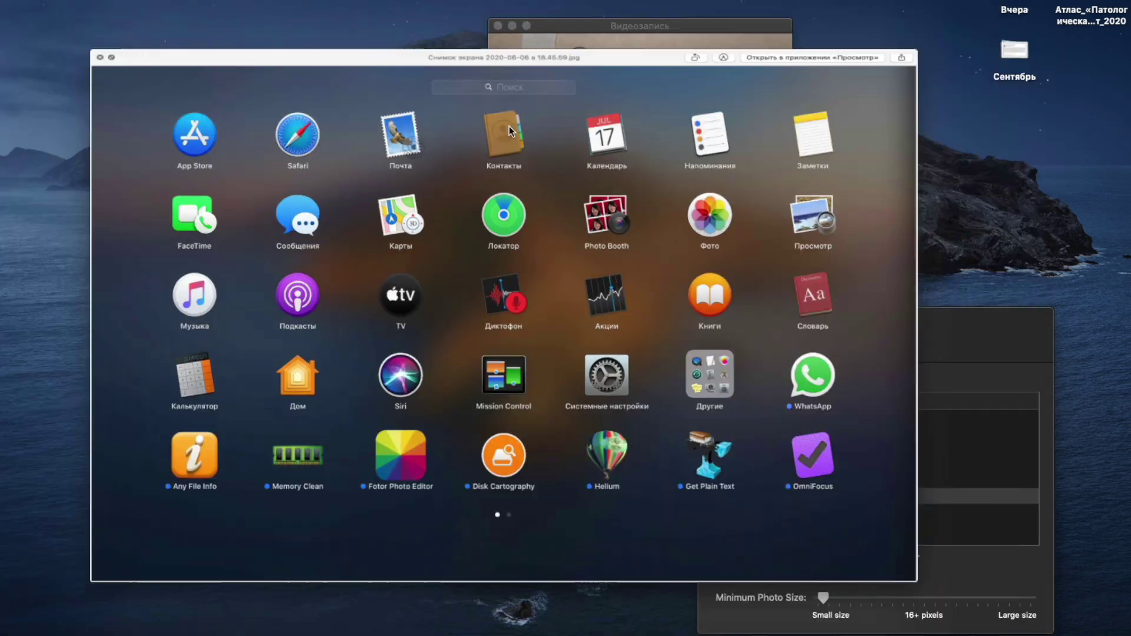
pyautogui.press('super+w')
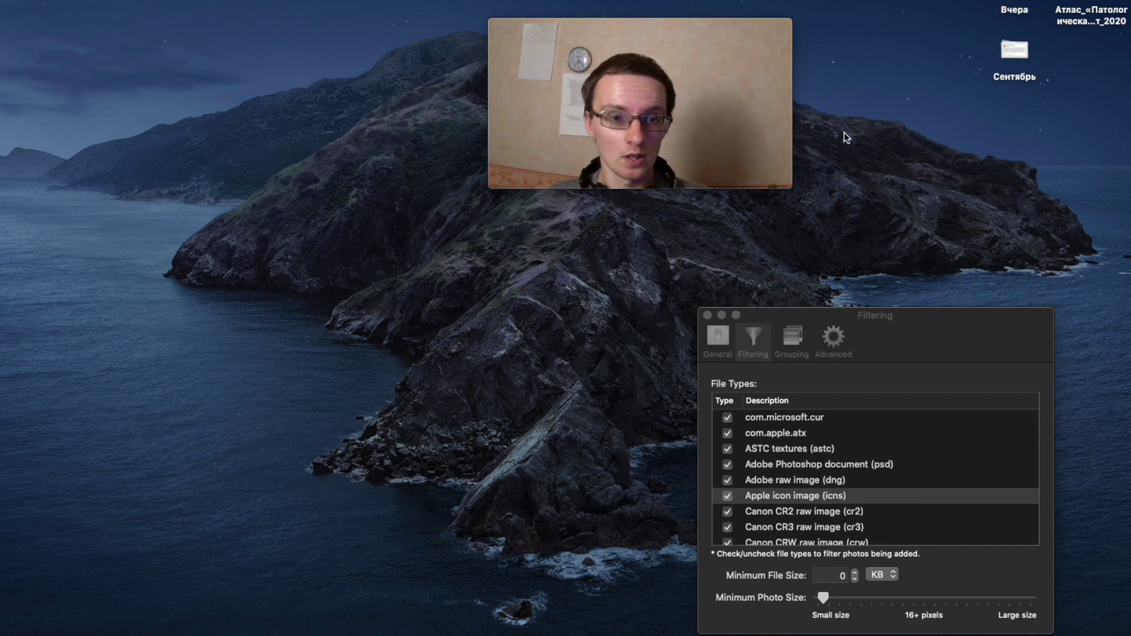
# Dismiss the Фотография folder and Launchpad, then launch PullTube so its trial notice appears.
pyautogui.press('F4')
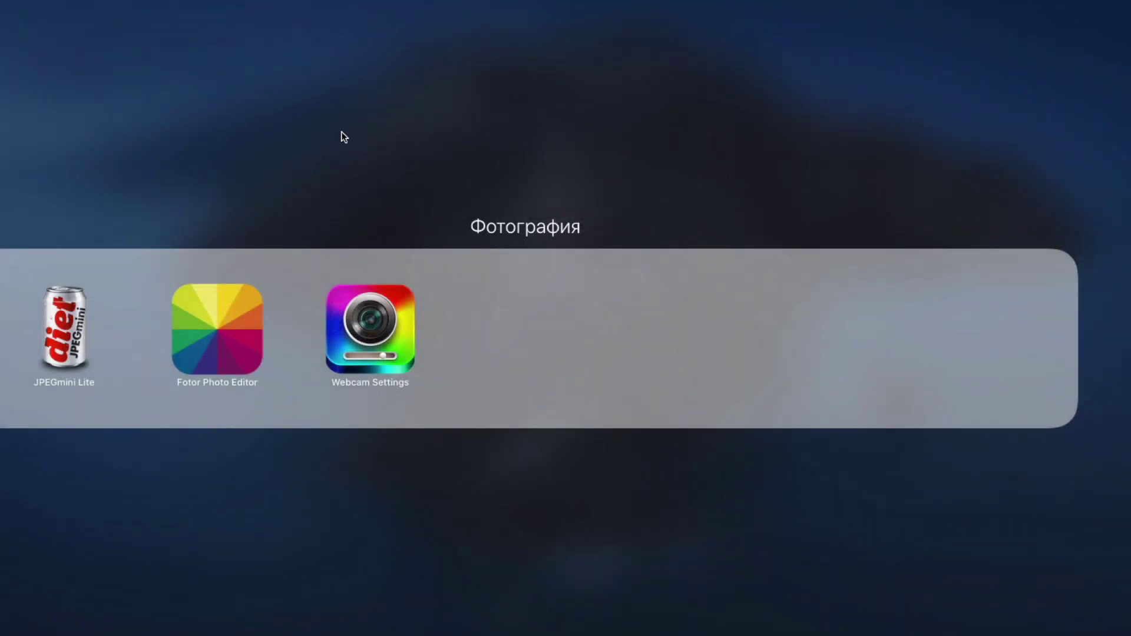
pyautogui.click(342, 134)
pyautogui.click(870, 516)
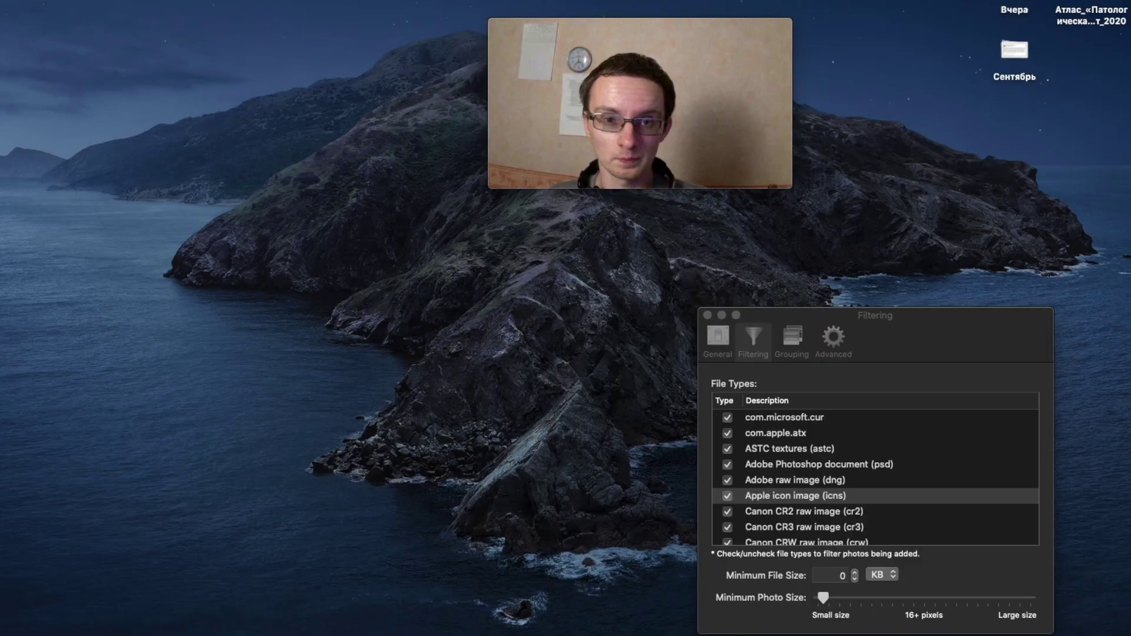
pyautogui.click(858, 0)
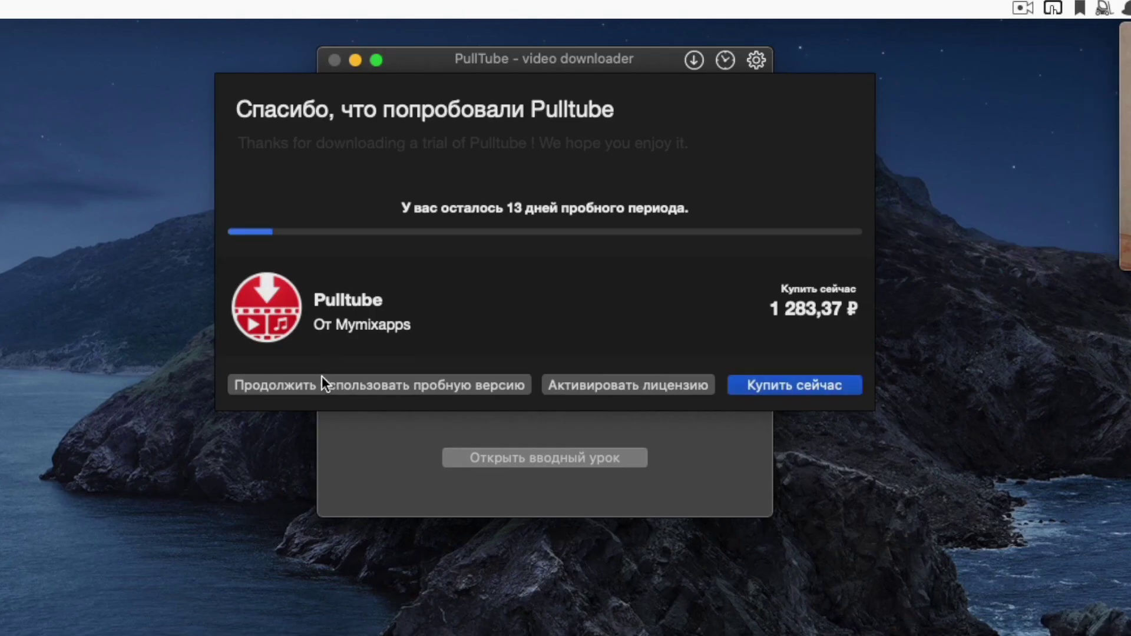
# Continue the PullTube trial and, in Preferences, keep H.264 / AVC as the video codec.
pyautogui.click(322, 377)
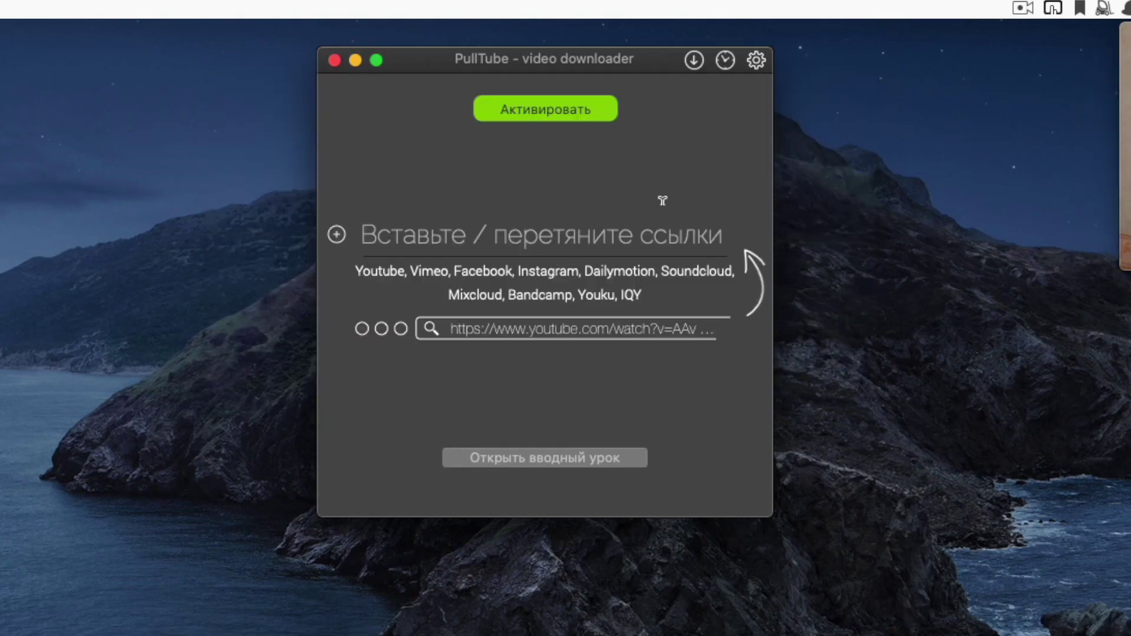
pyautogui.click(756, 60)
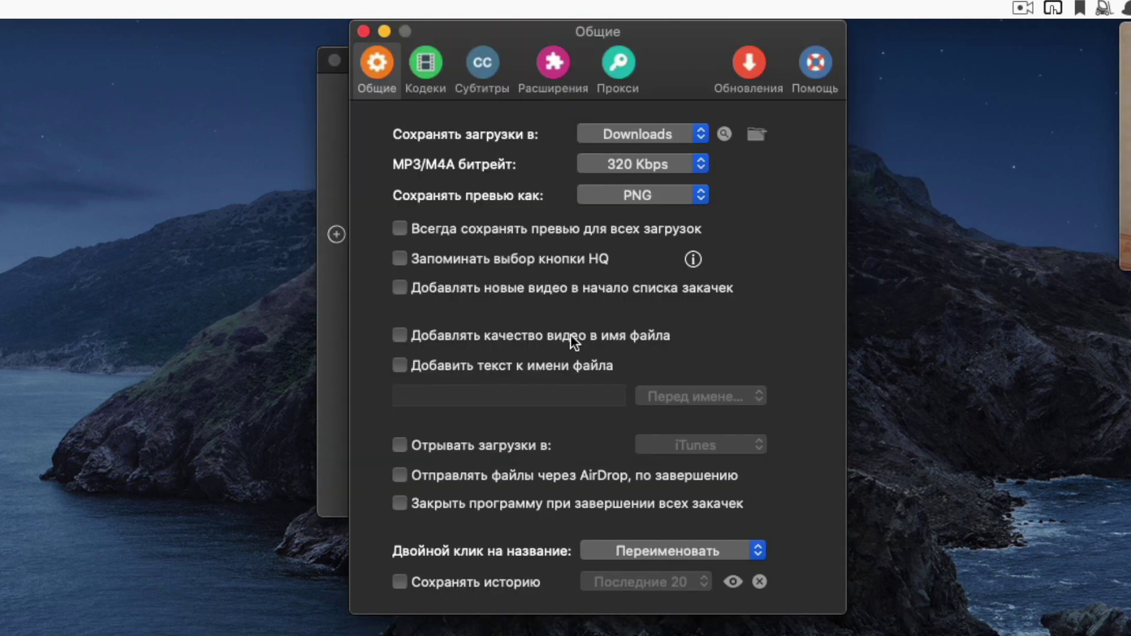
pyautogui.click(424, 63)
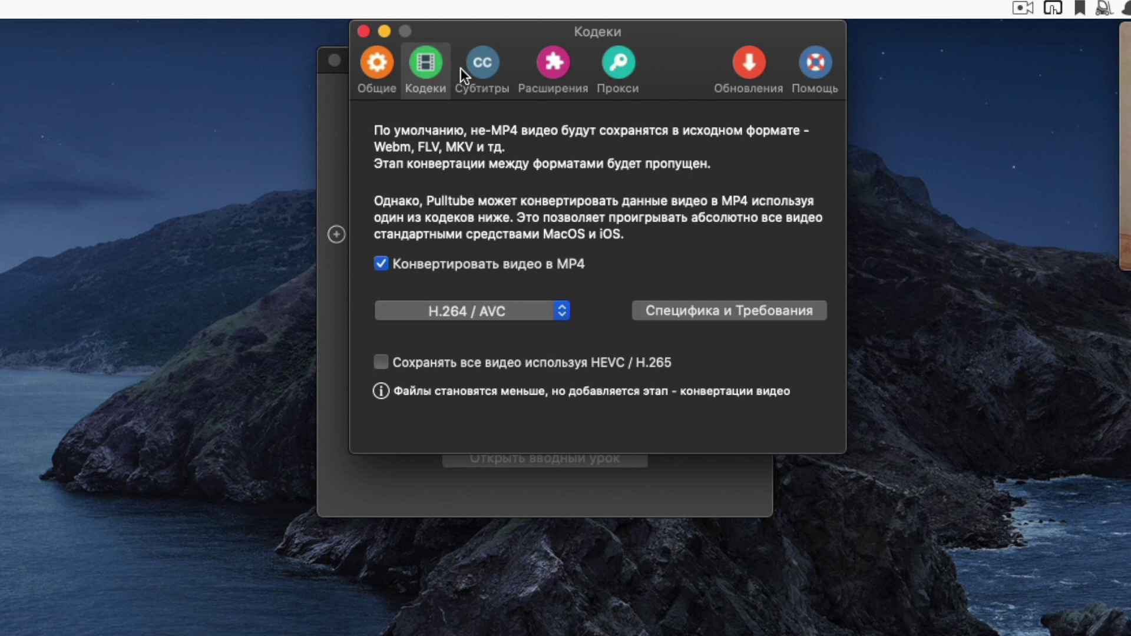
pyautogui.click(525, 315)
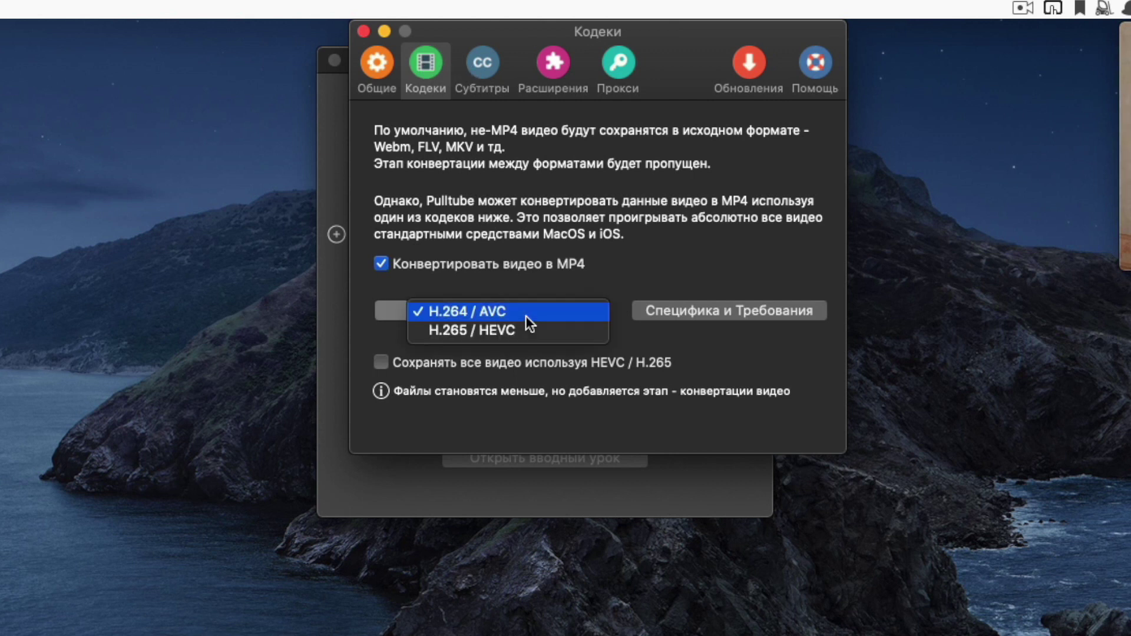
pyautogui.click(581, 249)
# Browse the subtitle, extension, proxy, update and help tabs, ending on Общие (General) preferences.
pyautogui.click(480, 66)
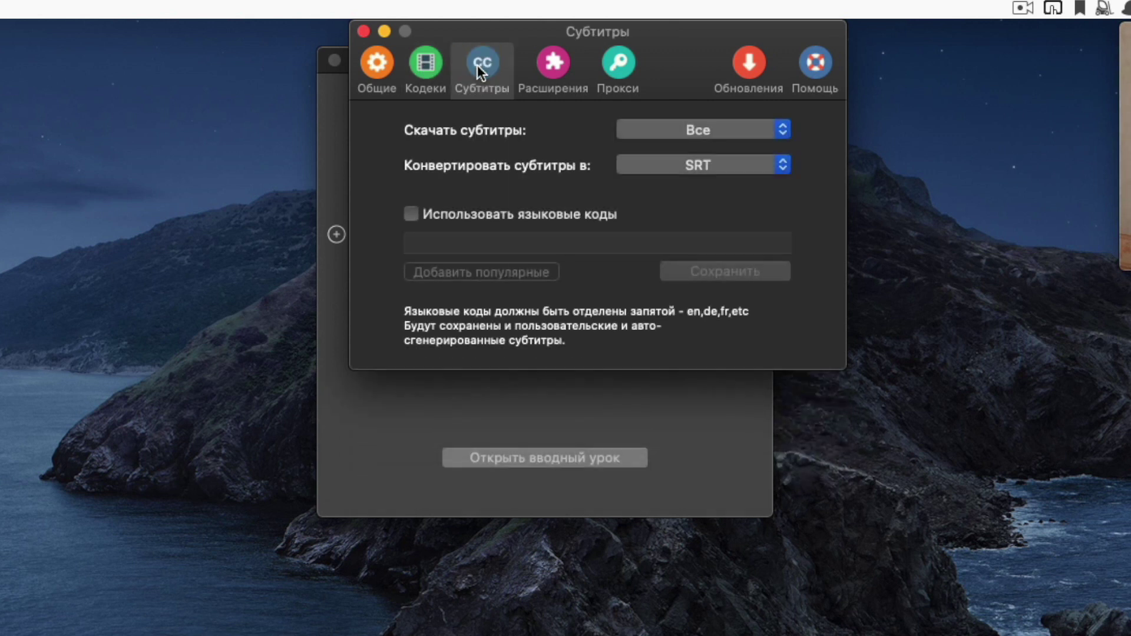
pyautogui.click(547, 69)
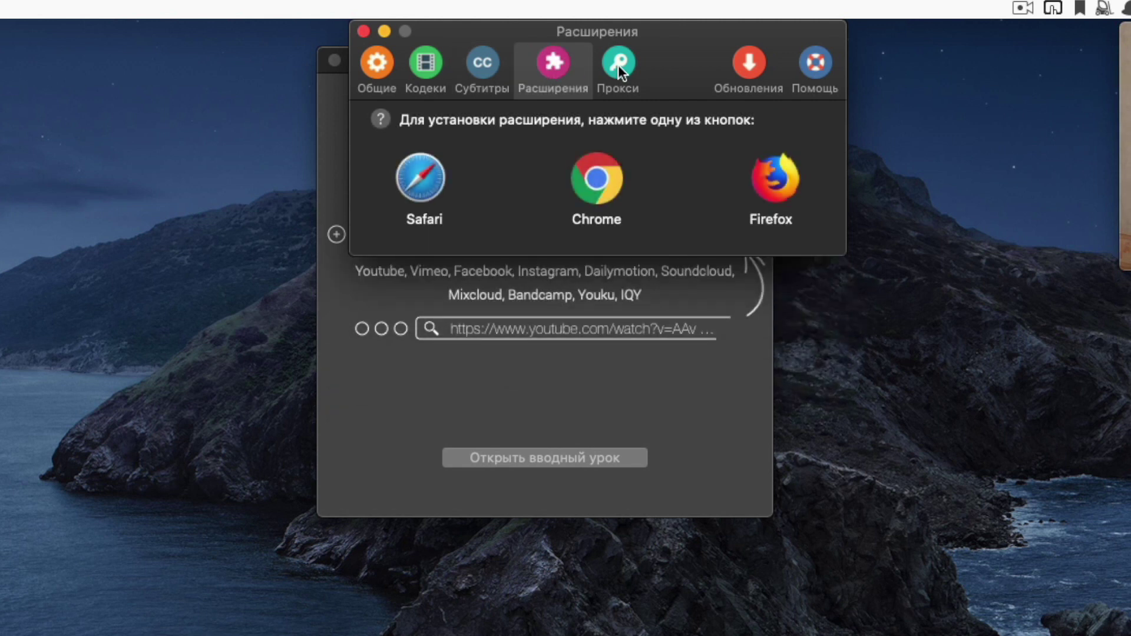
pyautogui.click(617, 65)
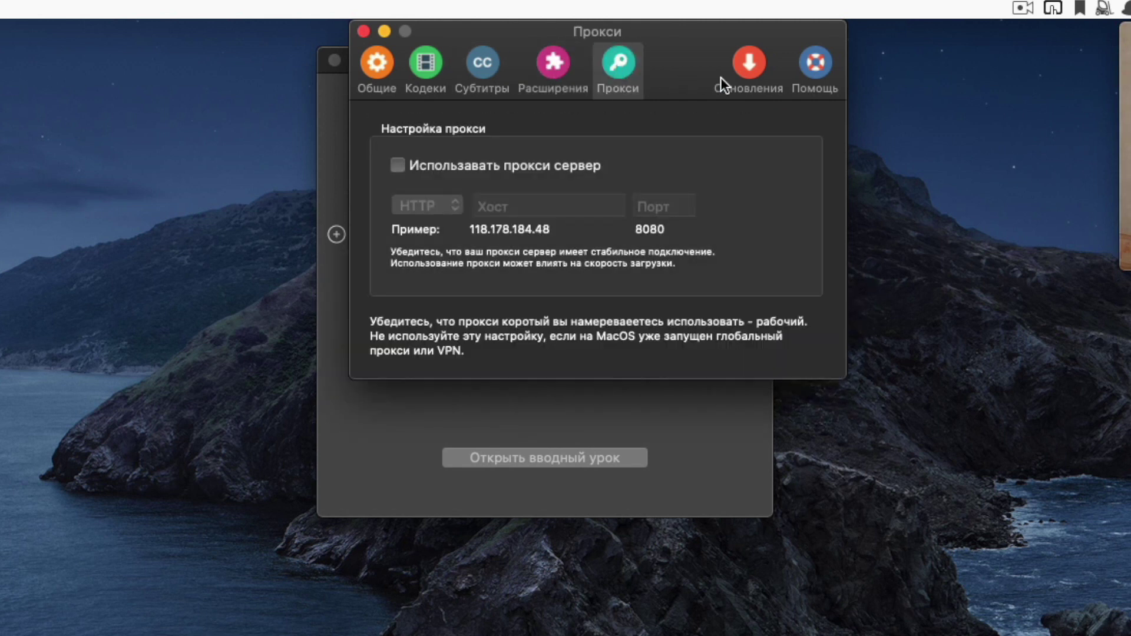
pyautogui.click(731, 79)
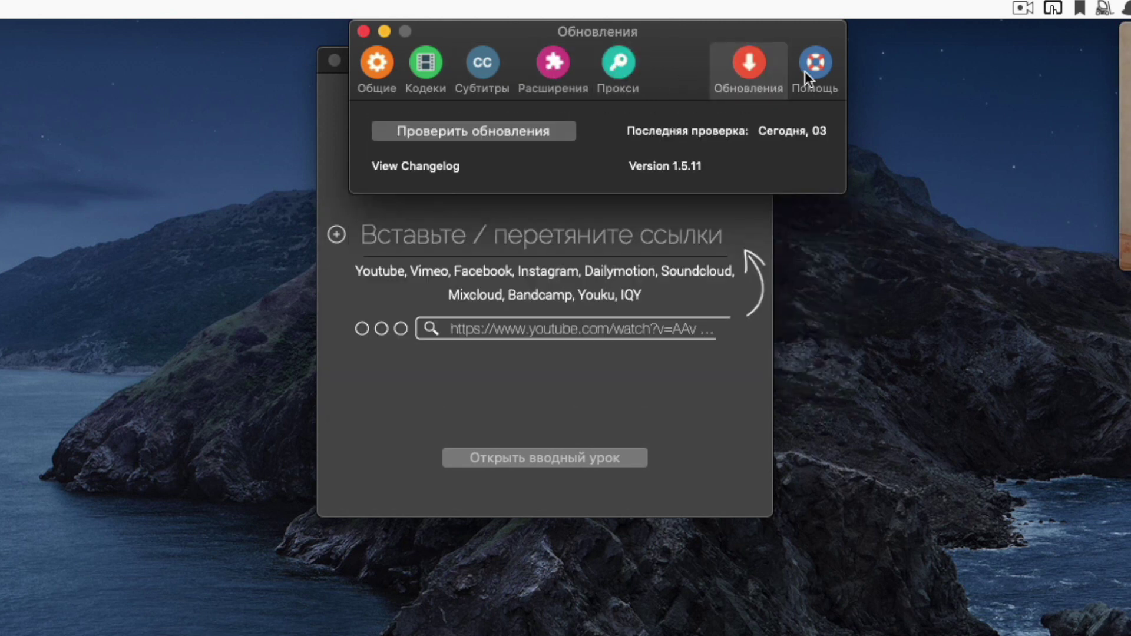
pyautogui.click(805, 70)
pyautogui.click(387, 64)
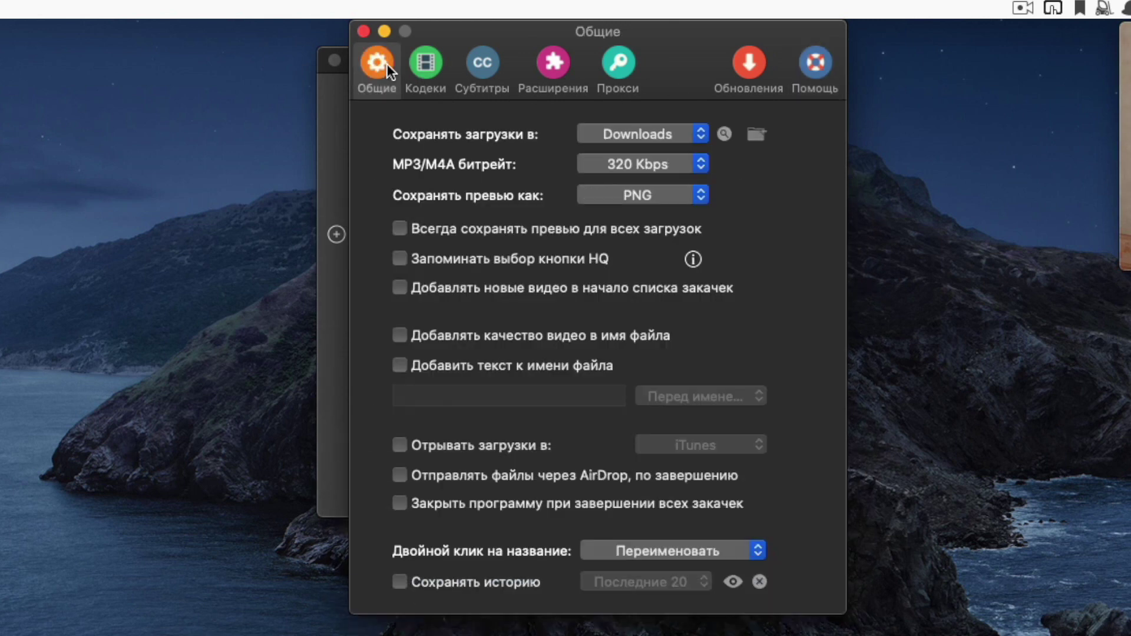
# Keep Downloads as the download folder, then copy the clamp-mount YouTube video's URL in Chrome.
pyautogui.click(656, 134)
pyautogui.click(650, 142)
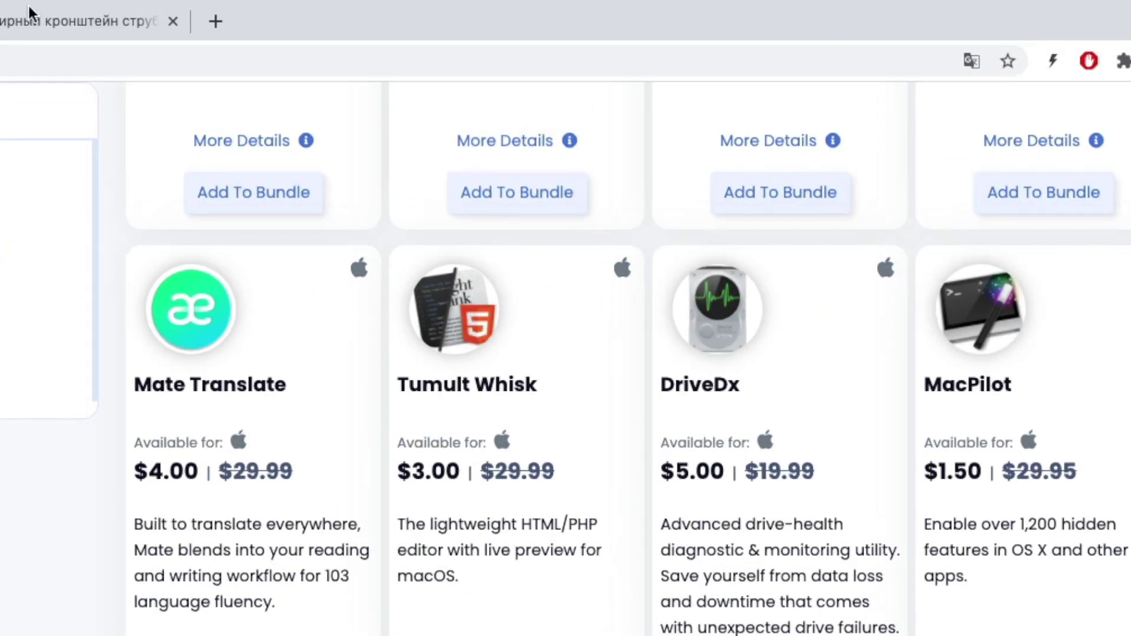
pyautogui.click(26, 13)
pyautogui.rightClick(375, 440)
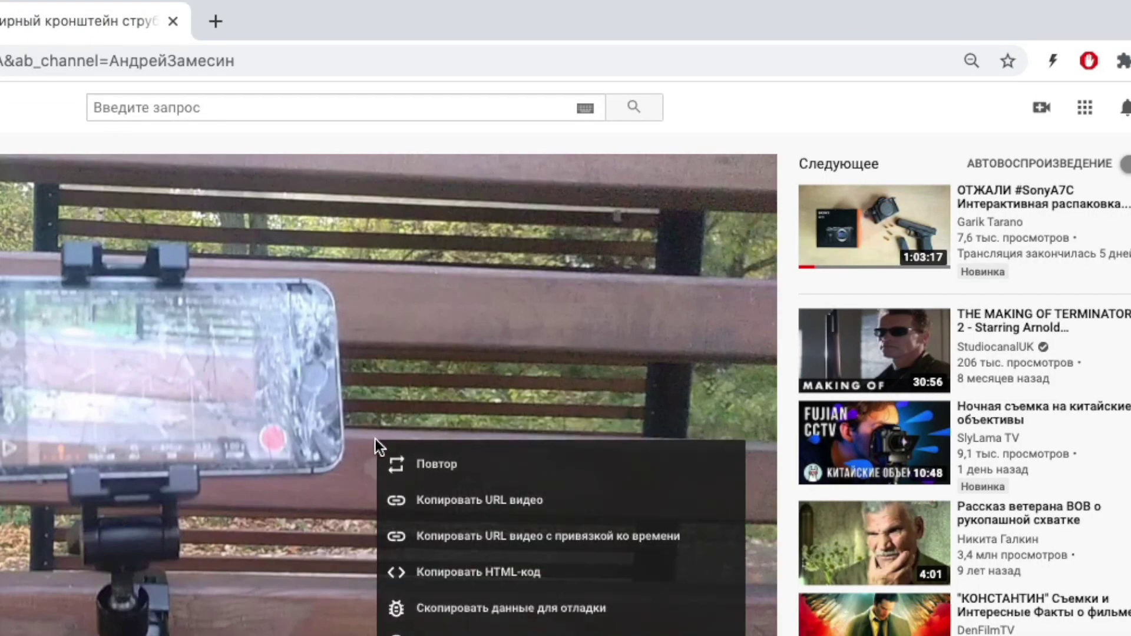
pyautogui.click(489, 513)
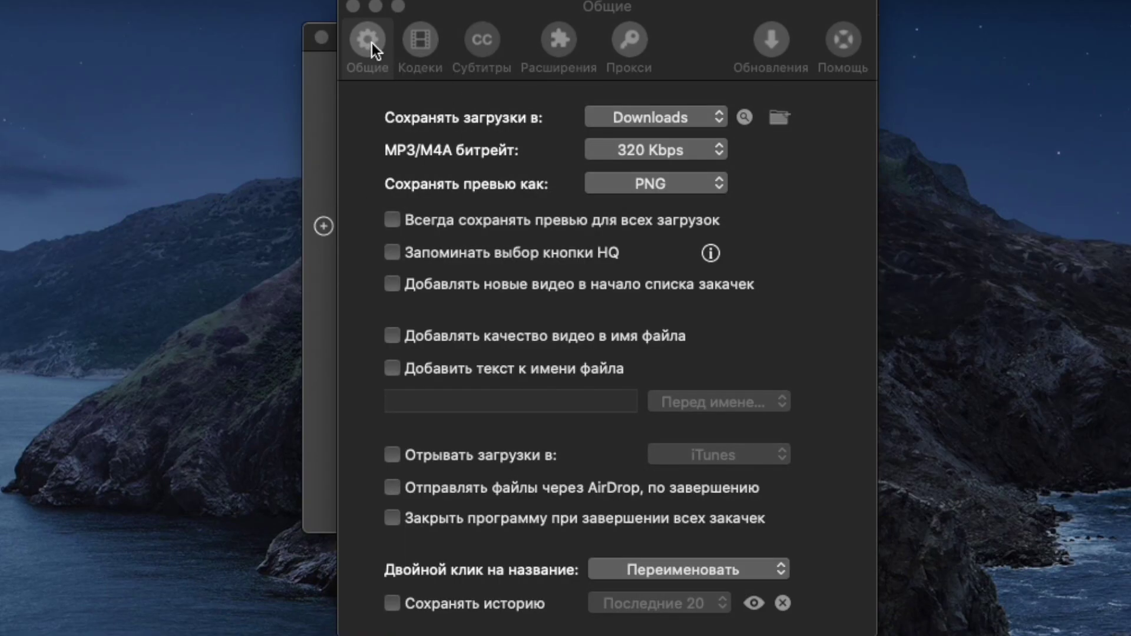
pyautogui.click(369, 41)
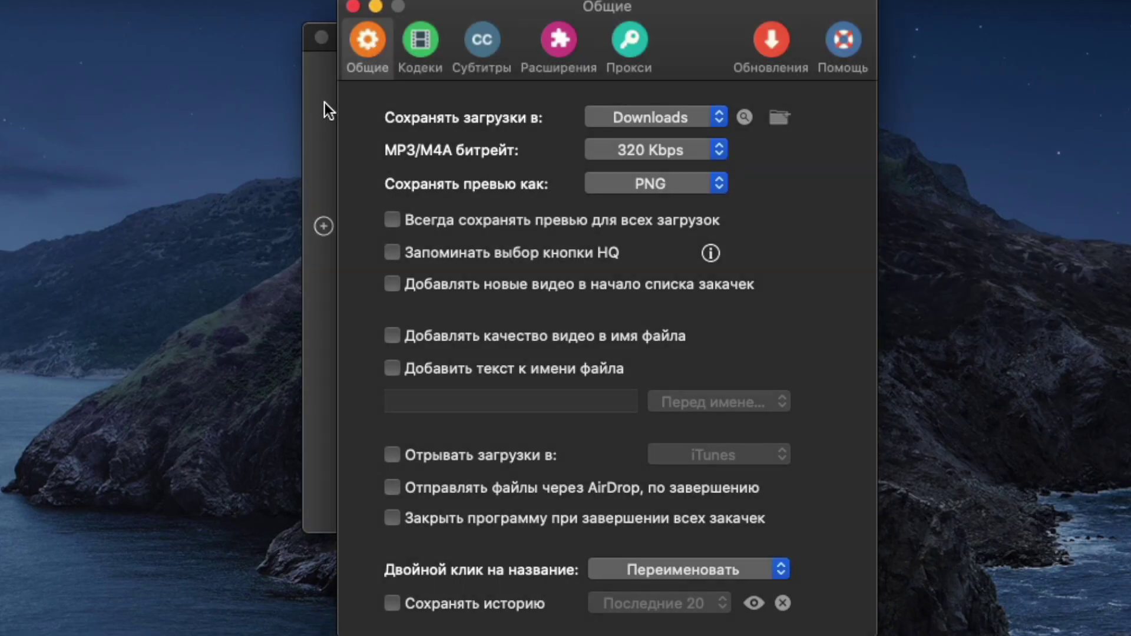
# Paste the YouTube link into PullTube and download the clamp-mount video at 1080p.
pyautogui.click(314, 111)
pyautogui.write('https://youtu.be/xJUXFxnmd1A')
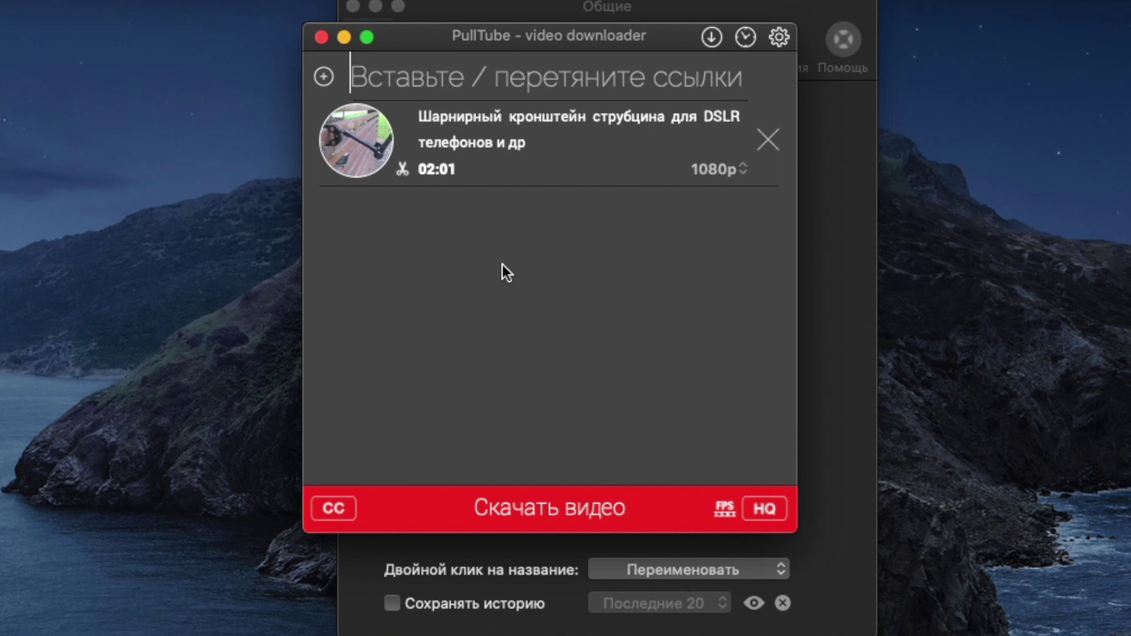
pyautogui.click(741, 168)
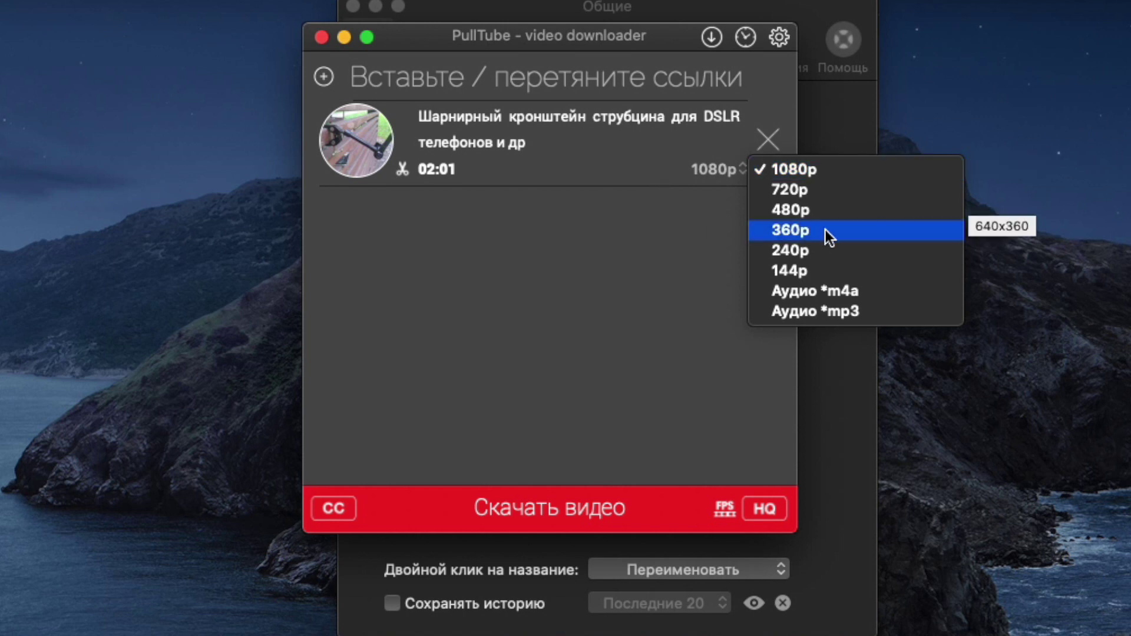
pyautogui.click(617, 252)
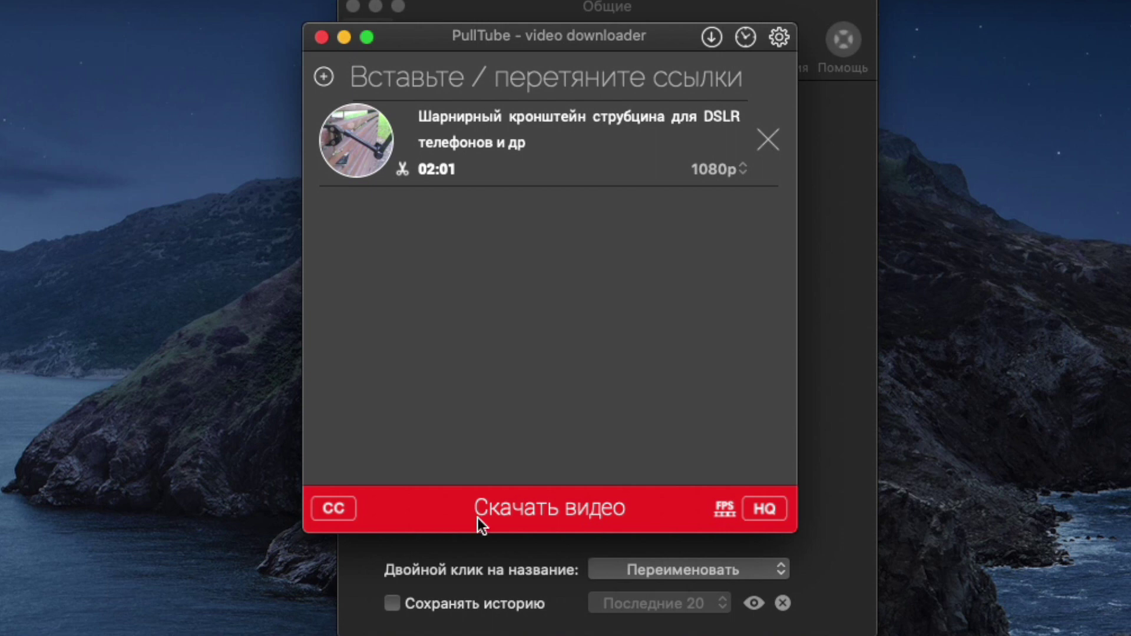
pyautogui.click(457, 513)
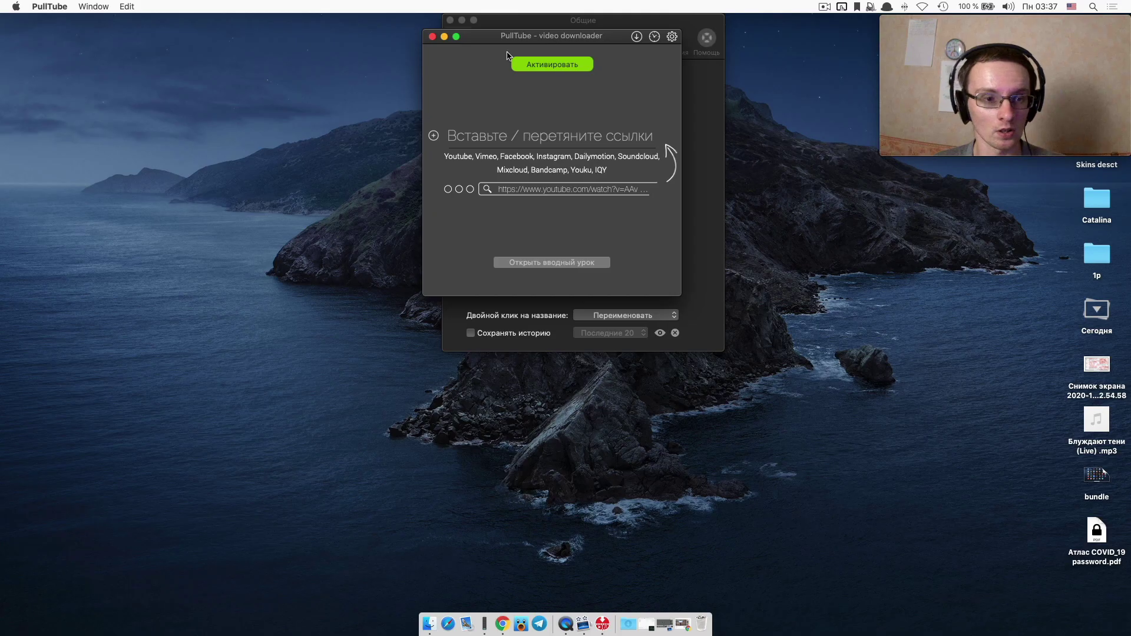
pyautogui.moveTo(546, 40); pyautogui.dragTo(0, 239)
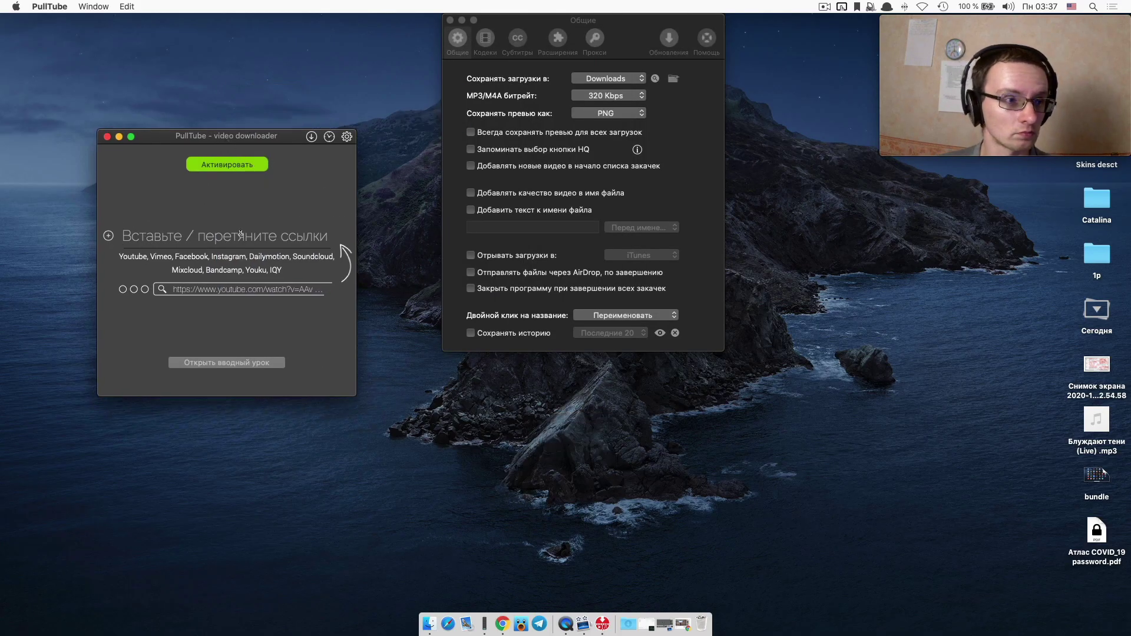
# Quit PullTube and launch TogetherShare Data Recovery from Launchpad, entering the administrator password.
pyautogui.click(33, 6)
pyautogui.press('super+q')
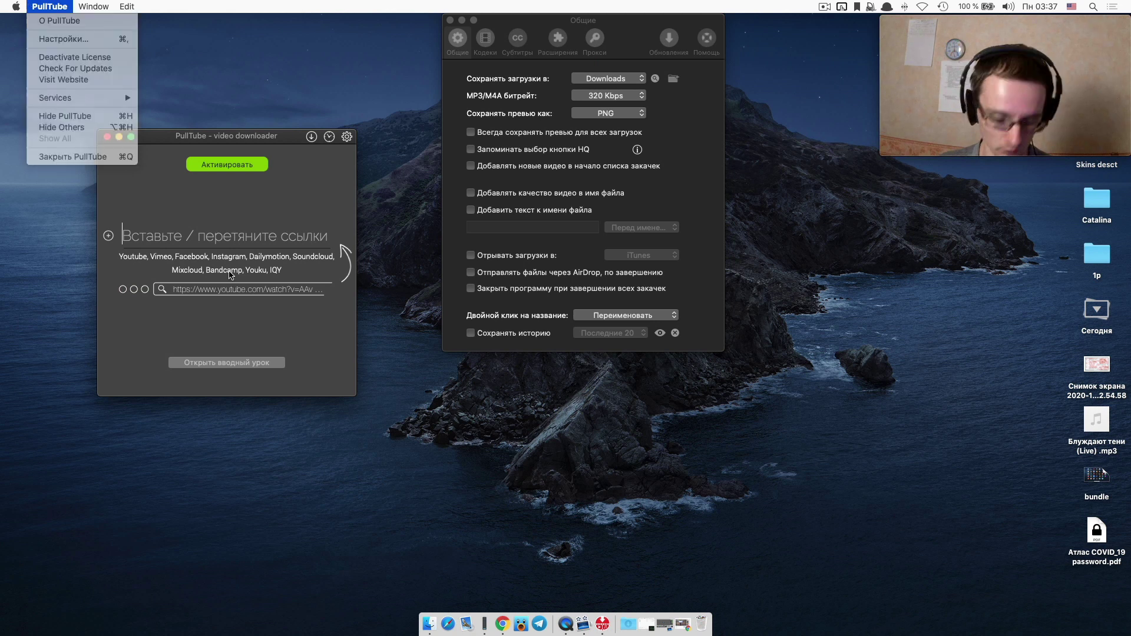
pyautogui.press('F4')
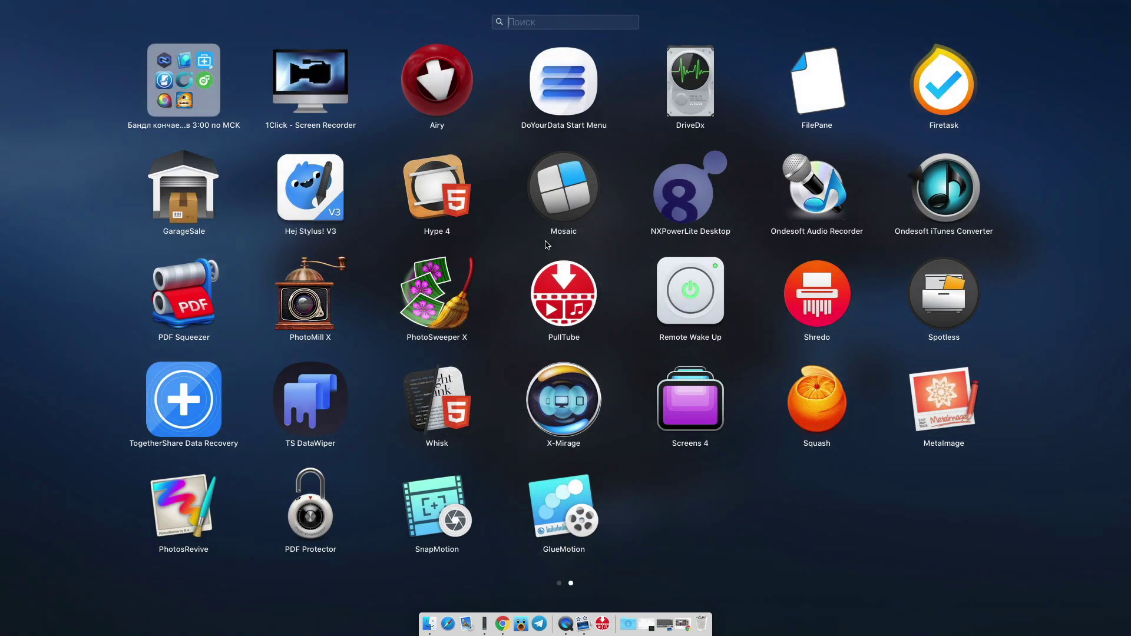
pyautogui.click(179, 414)
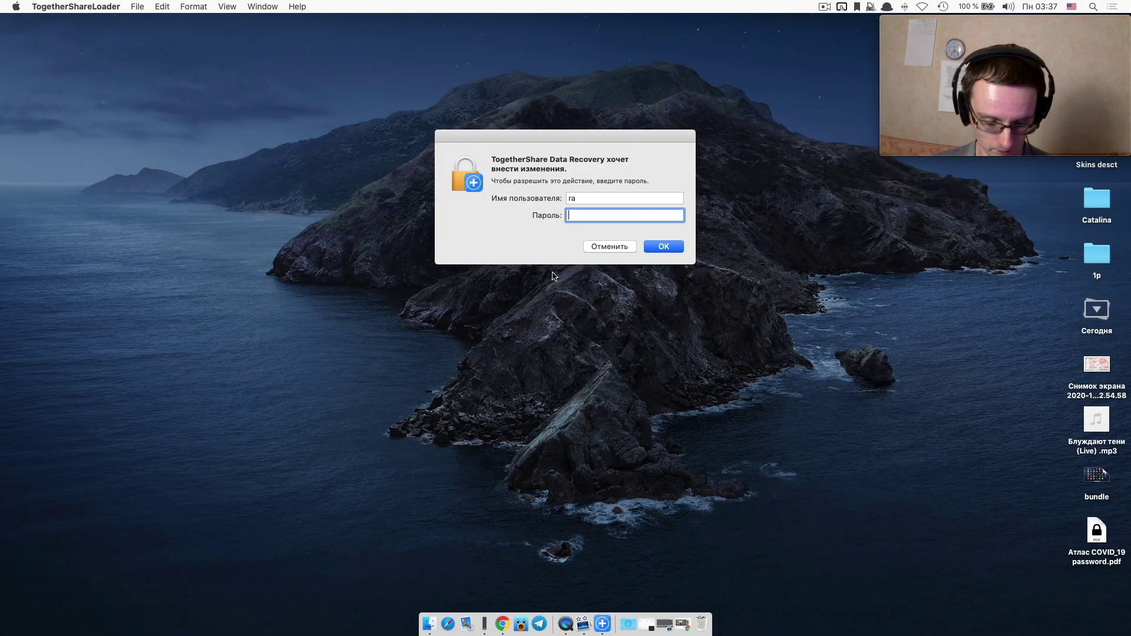
pyautogui.write('********')
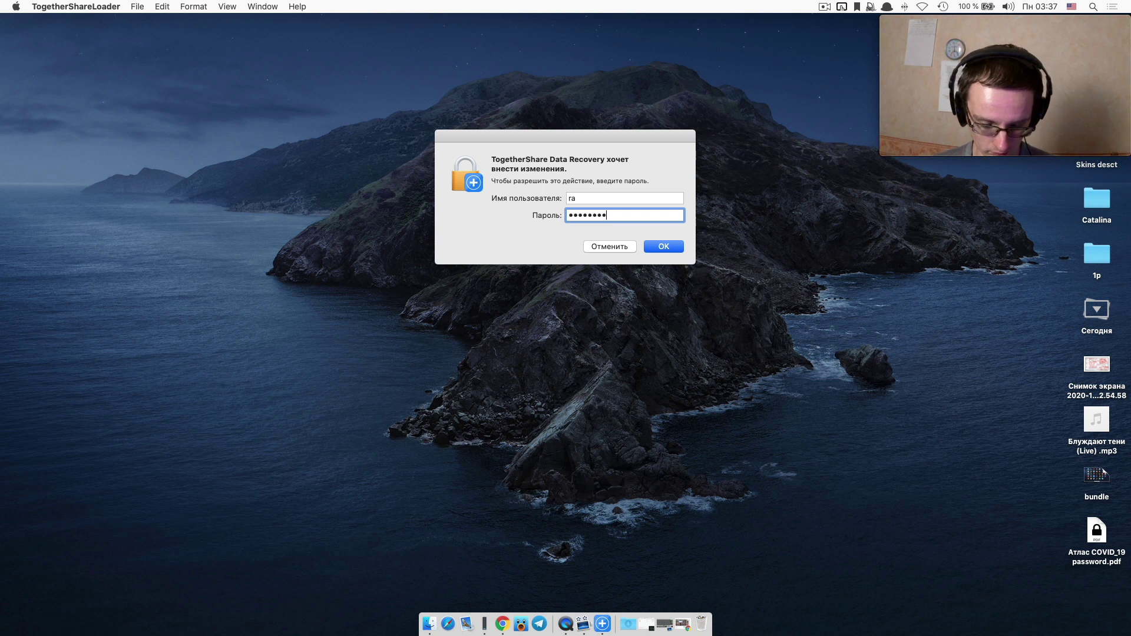
pyautogui.press('Return')
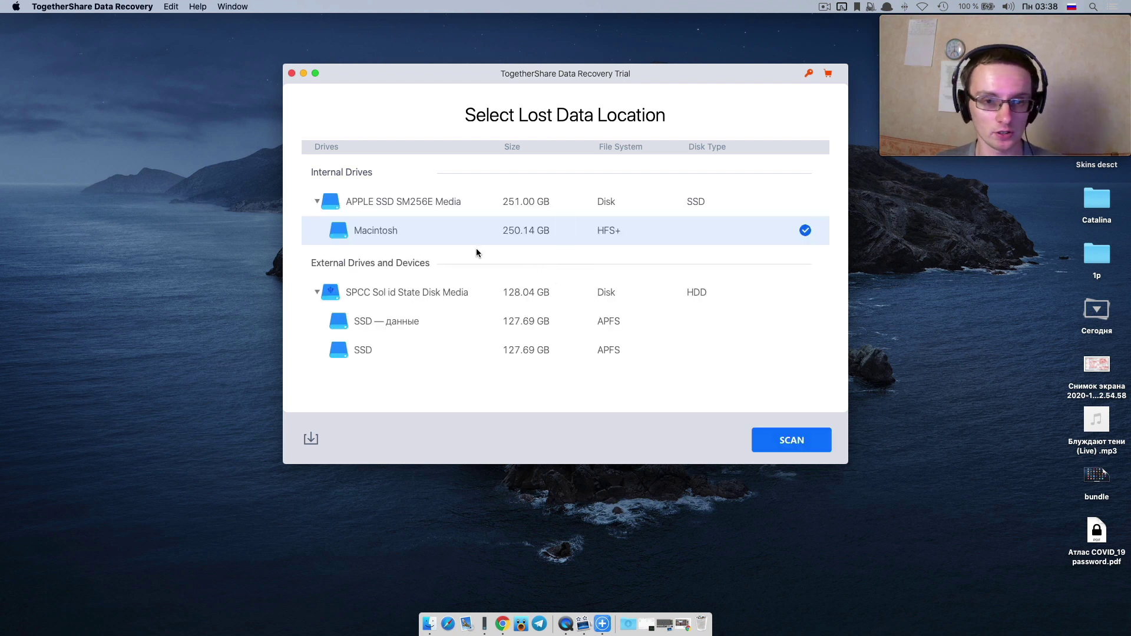
# Check TogetherShare's application menu and version information, then return from Launchpad.
pyautogui.click(95, 6)
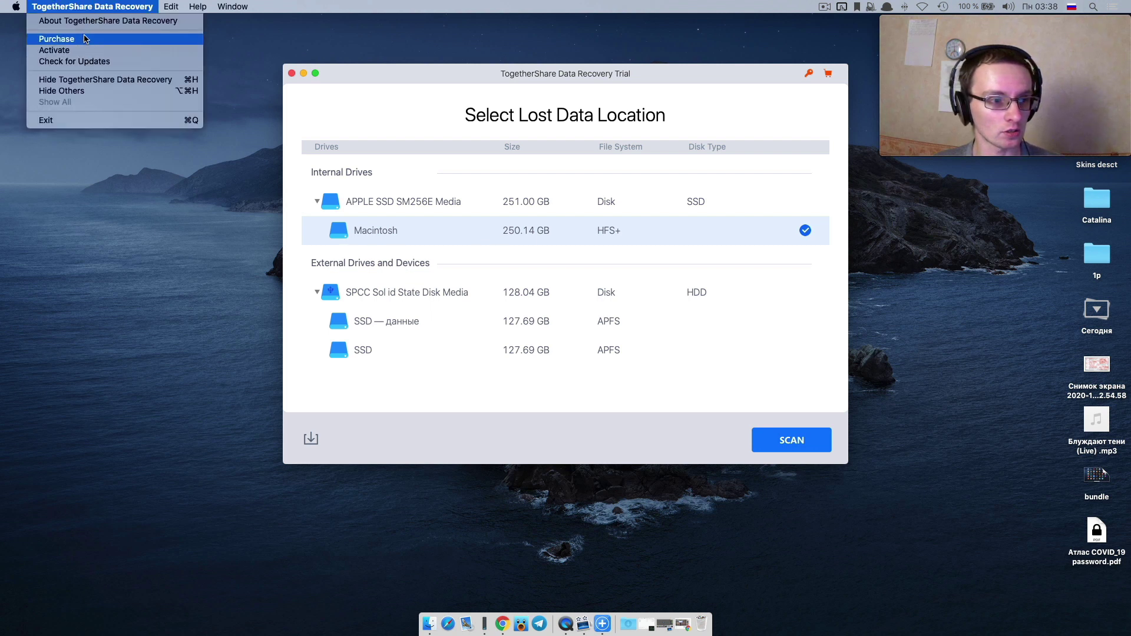
pyautogui.click(544, 139)
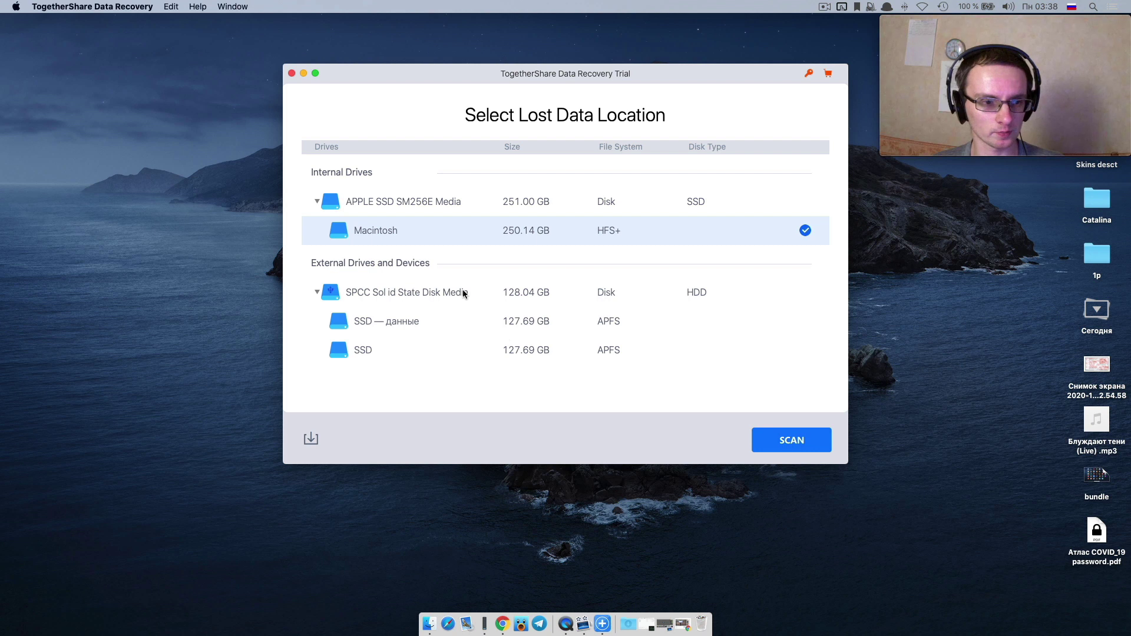
pyautogui.click(390, 321)
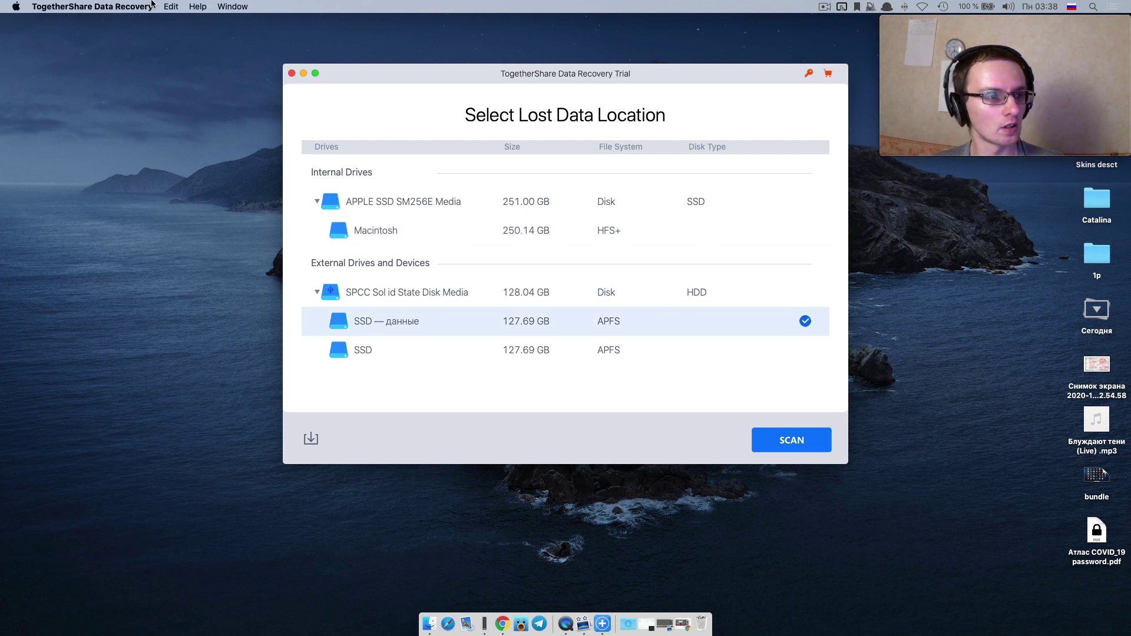
pyautogui.click(90, 7)
pyautogui.click(88, 22)
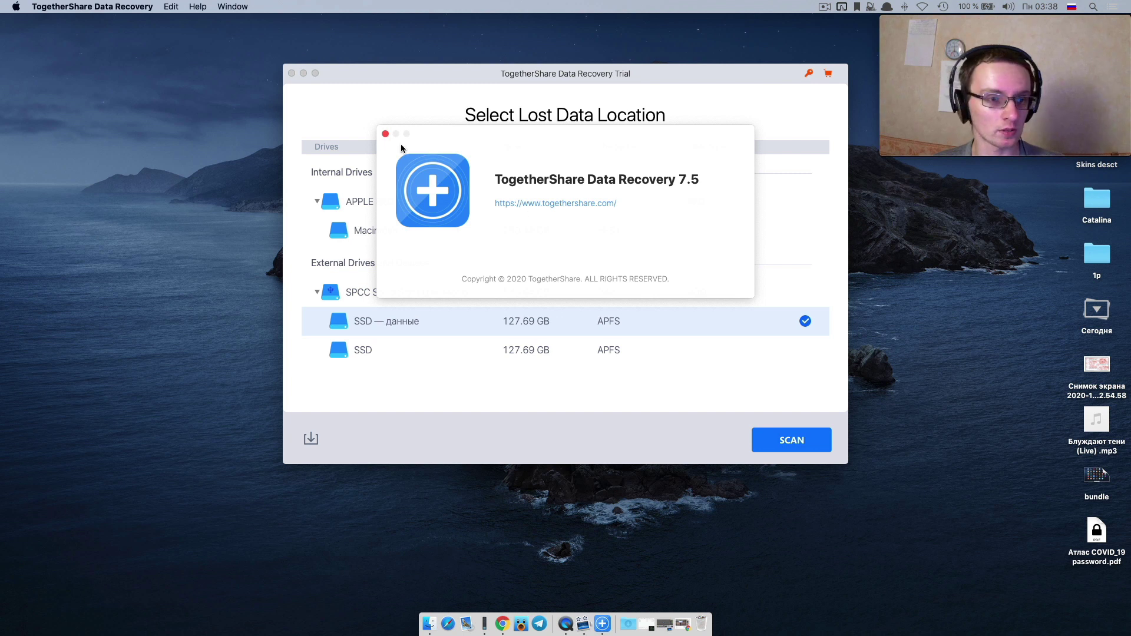
pyautogui.click(386, 134)
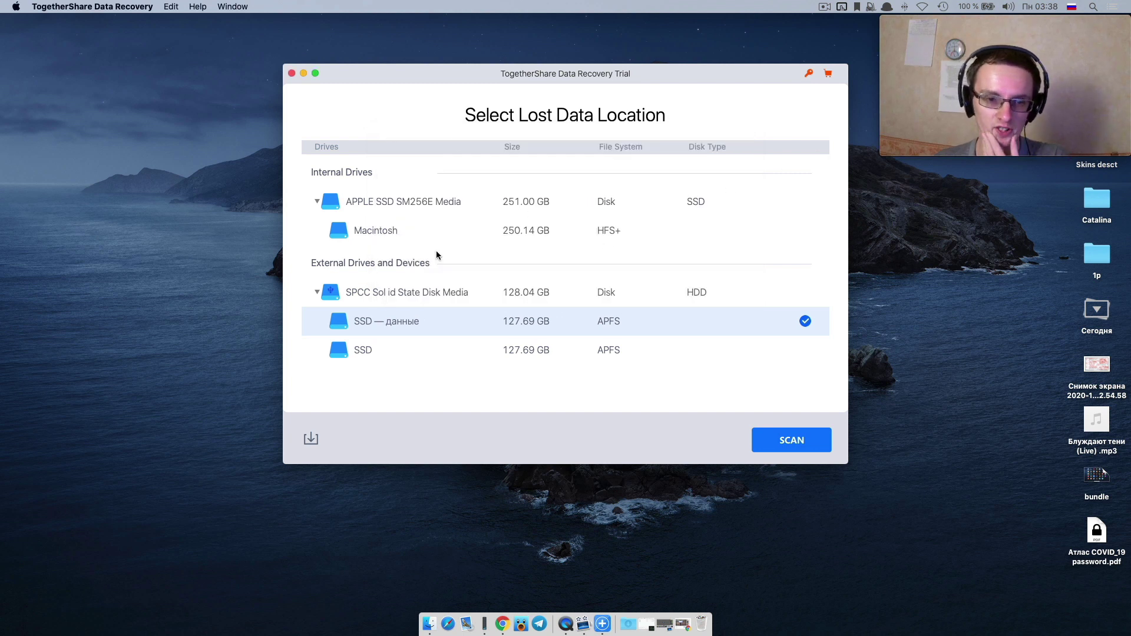
pyautogui.press('F4')
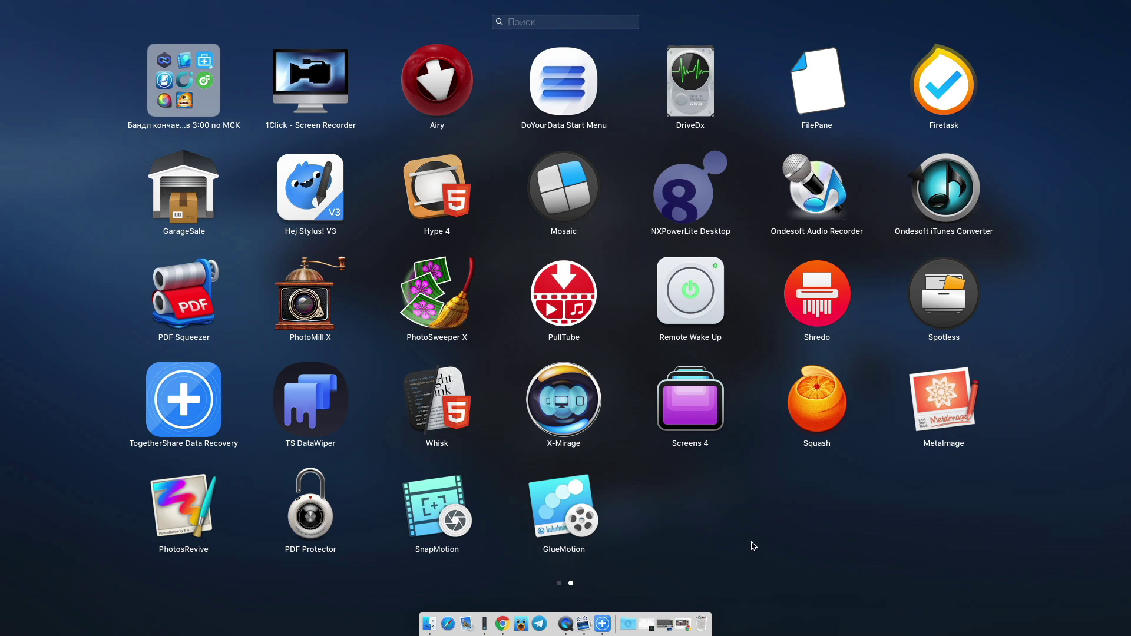
pyautogui.click(753, 547)
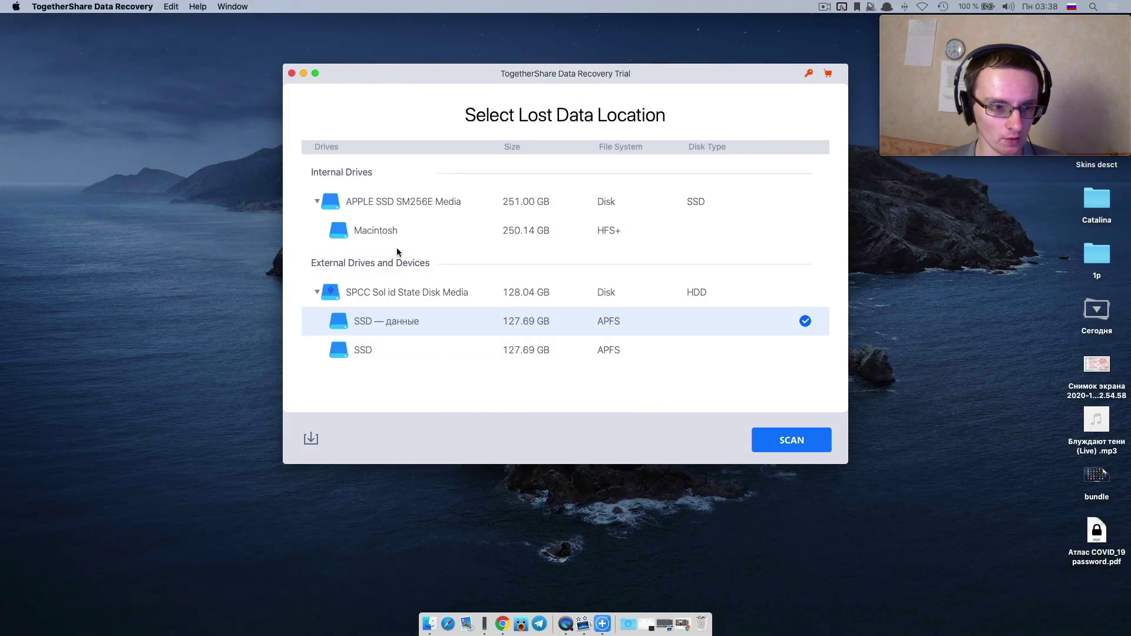
# Scan the Macintosh volume and stop it early, confirming with Yes.
pyautogui.click(395, 230)
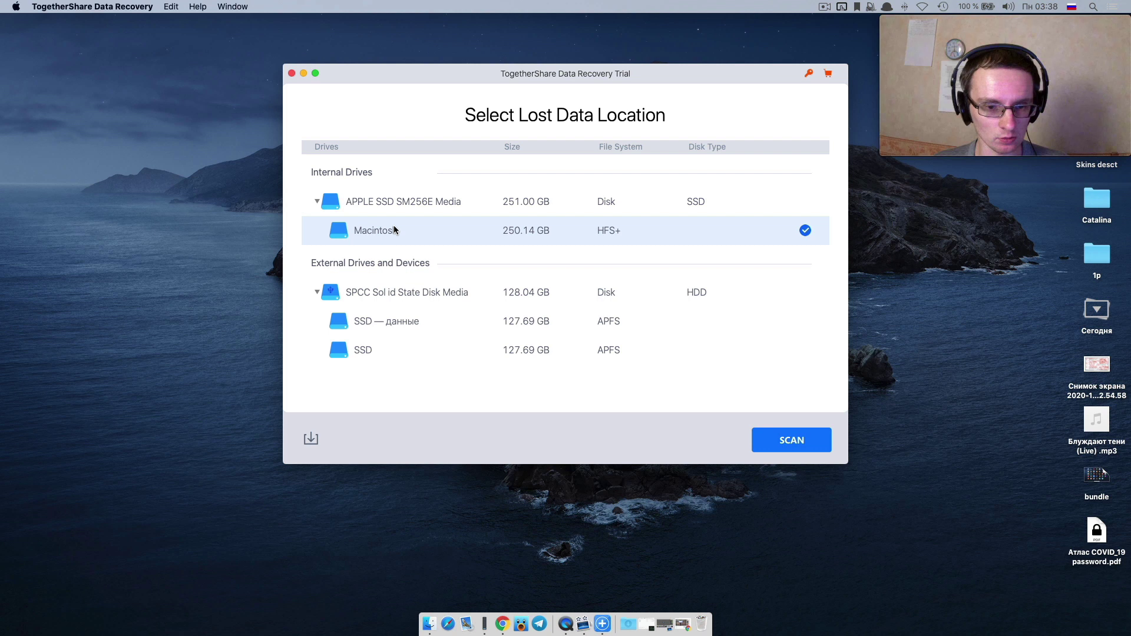
pyautogui.click(785, 442)
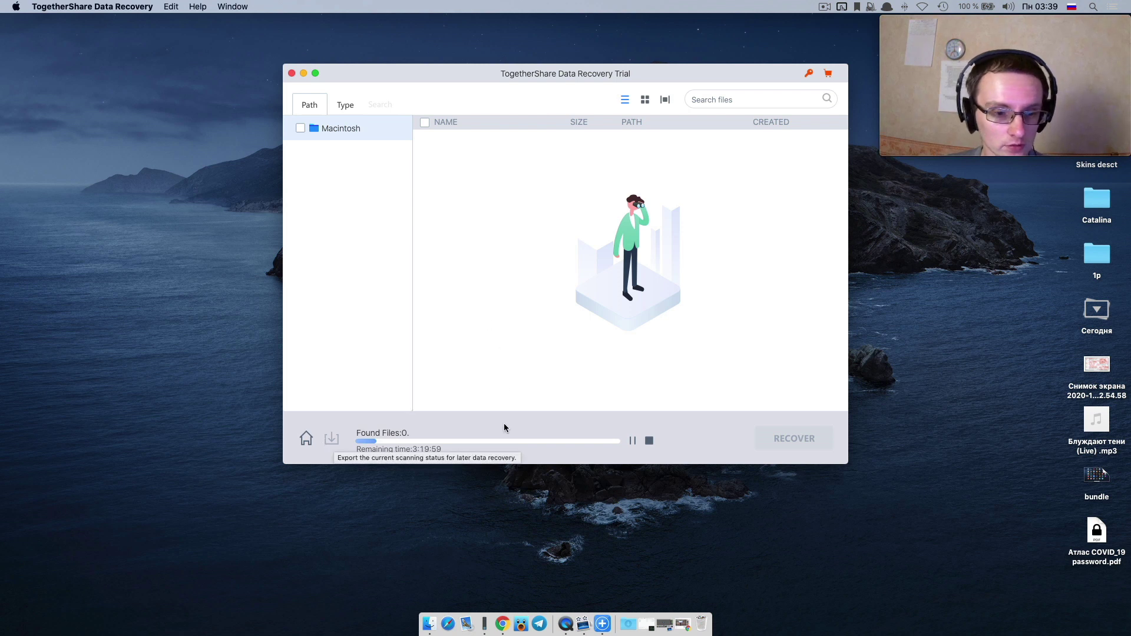
pyautogui.click(649, 441)
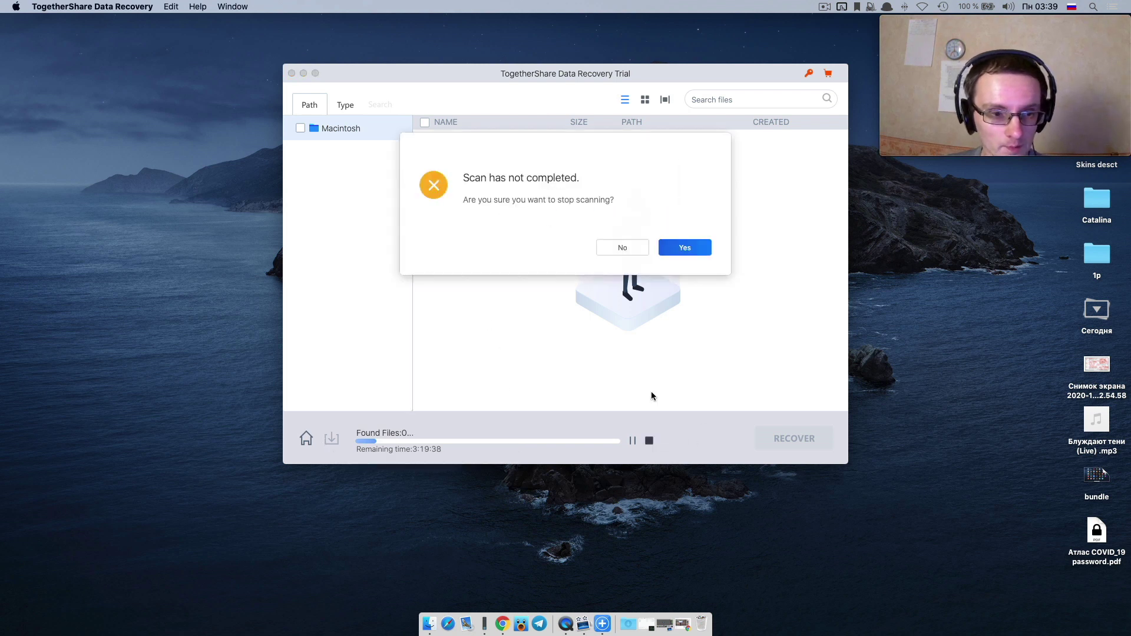
pyautogui.click(677, 246)
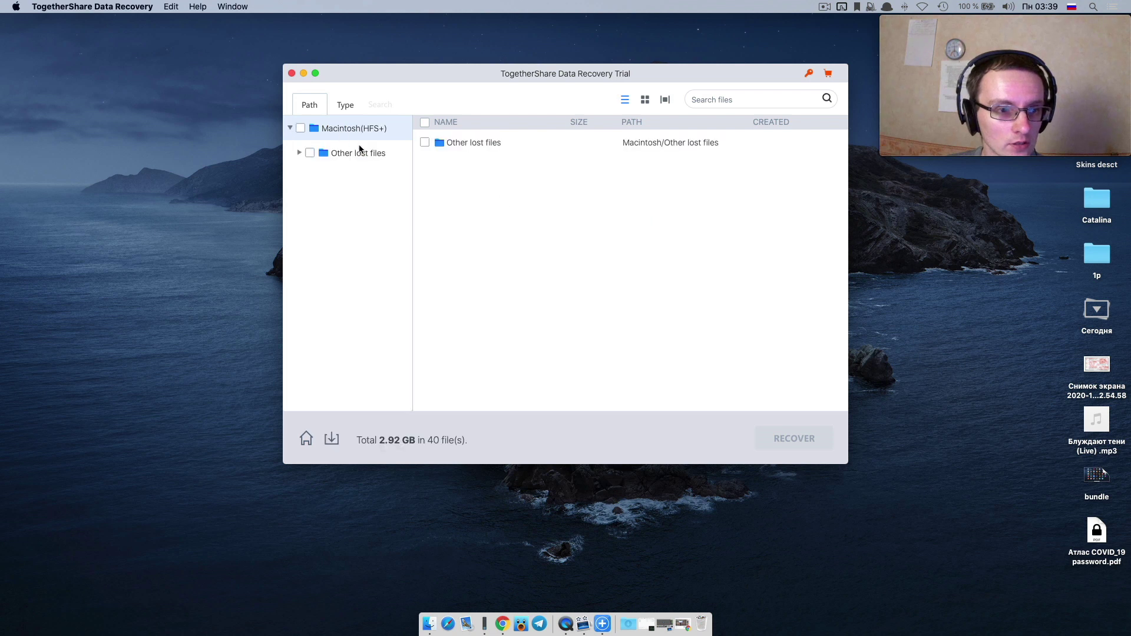
# Expand Other lost files and open the first .screenflow bundle's files.
pyautogui.click(359, 156)
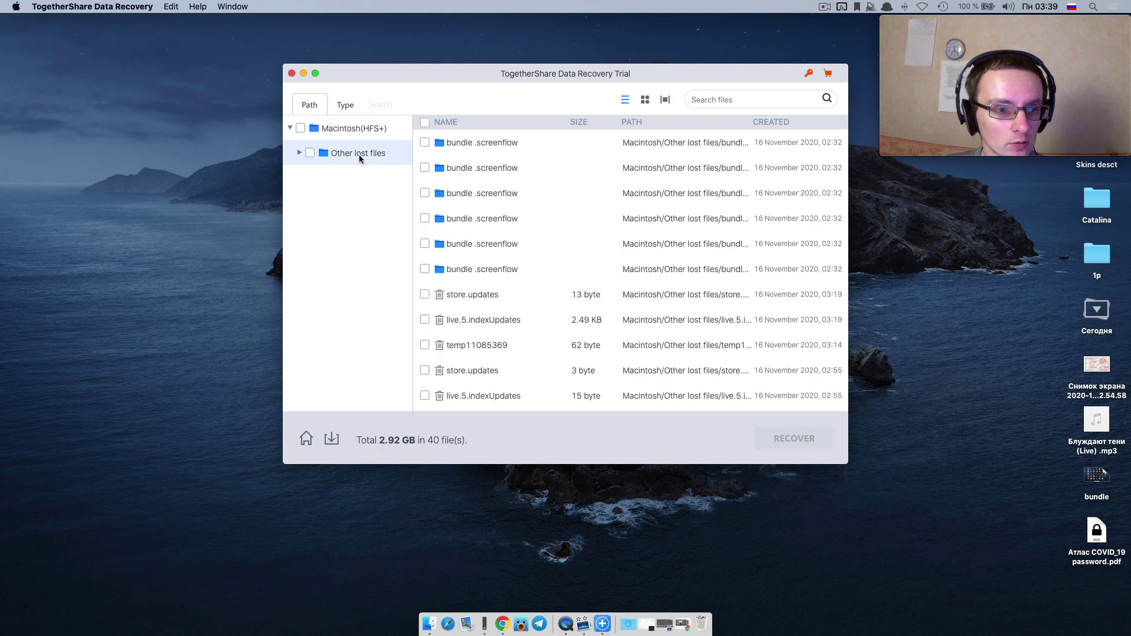
pyautogui.doubleClick(359, 155)
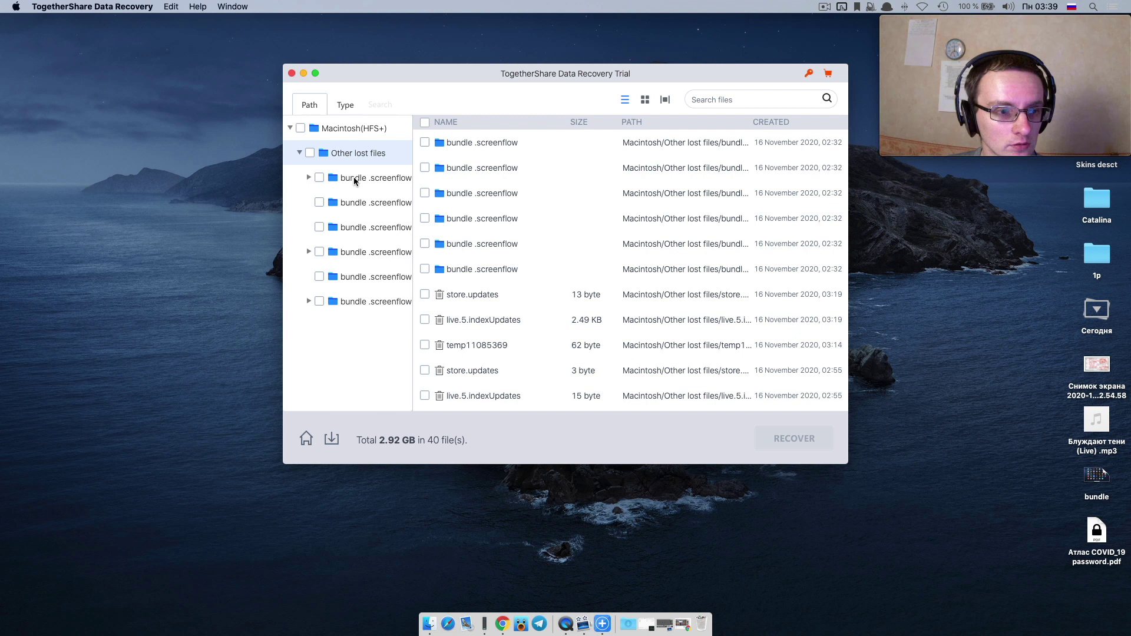
pyautogui.doubleClick(355, 179)
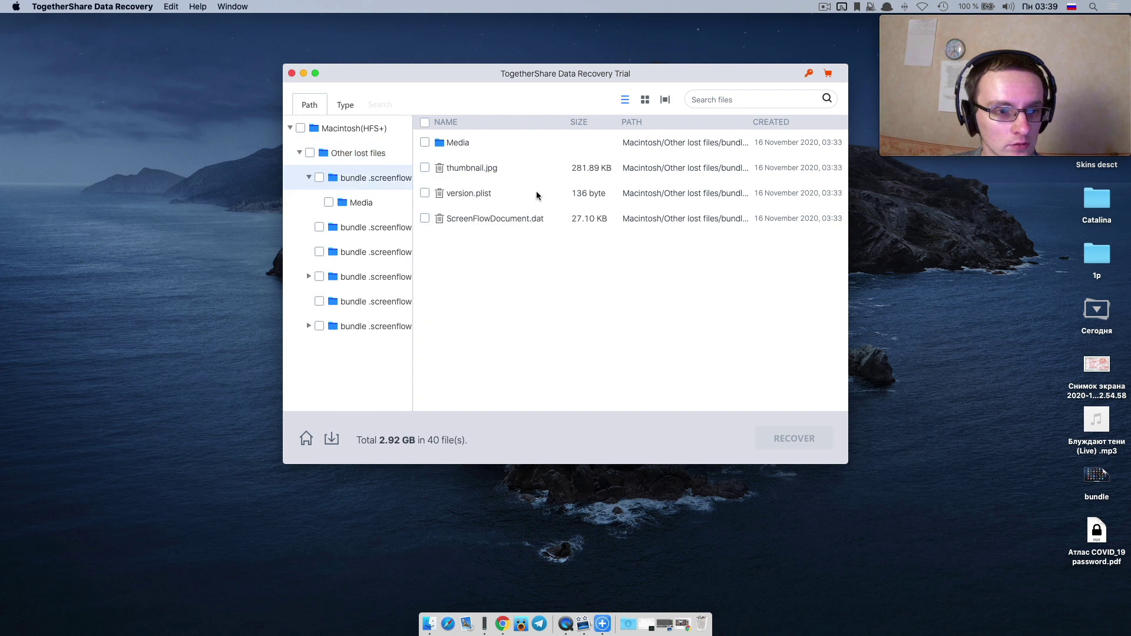
pyautogui.click(369, 204)
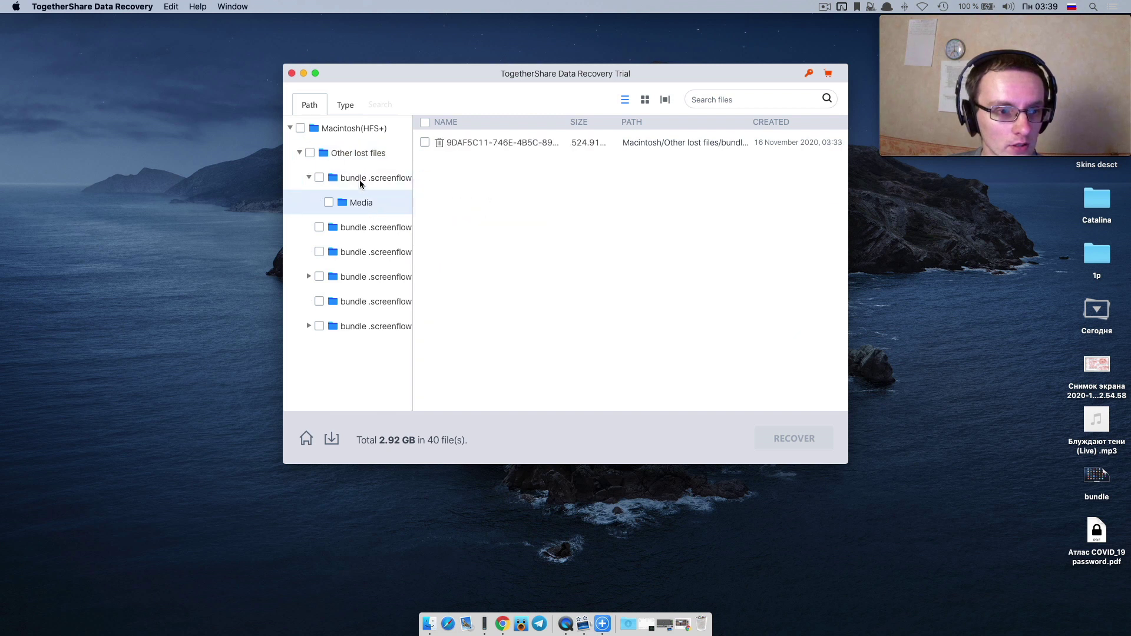
pyautogui.click(360, 184)
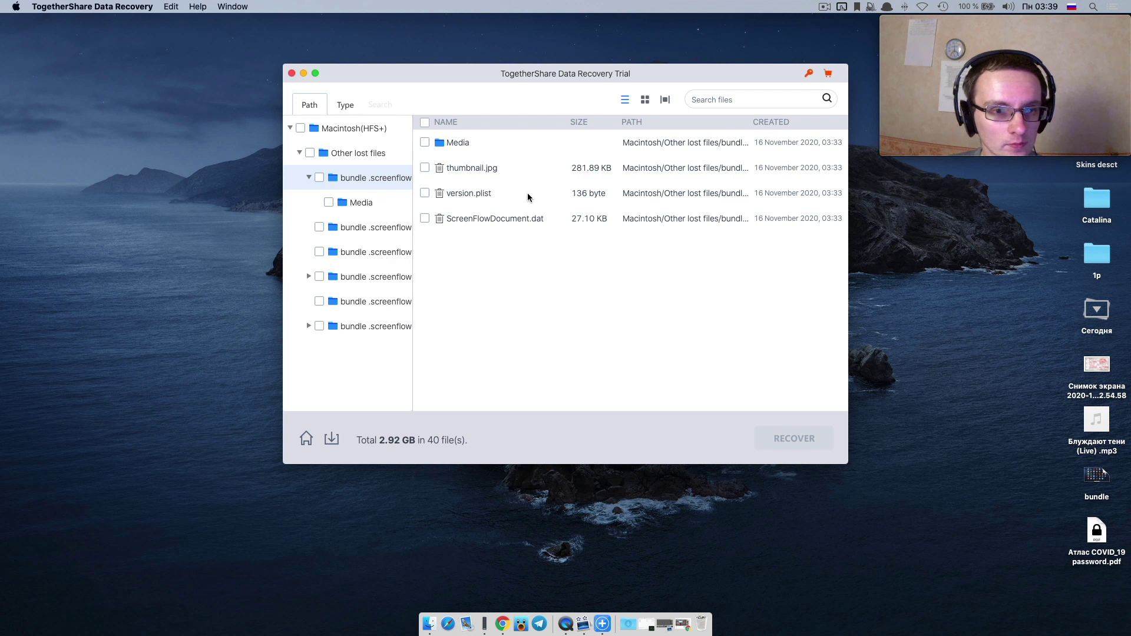
# Mark thumbnail.jpg and attempt to recover it.
pyautogui.click(500, 171)
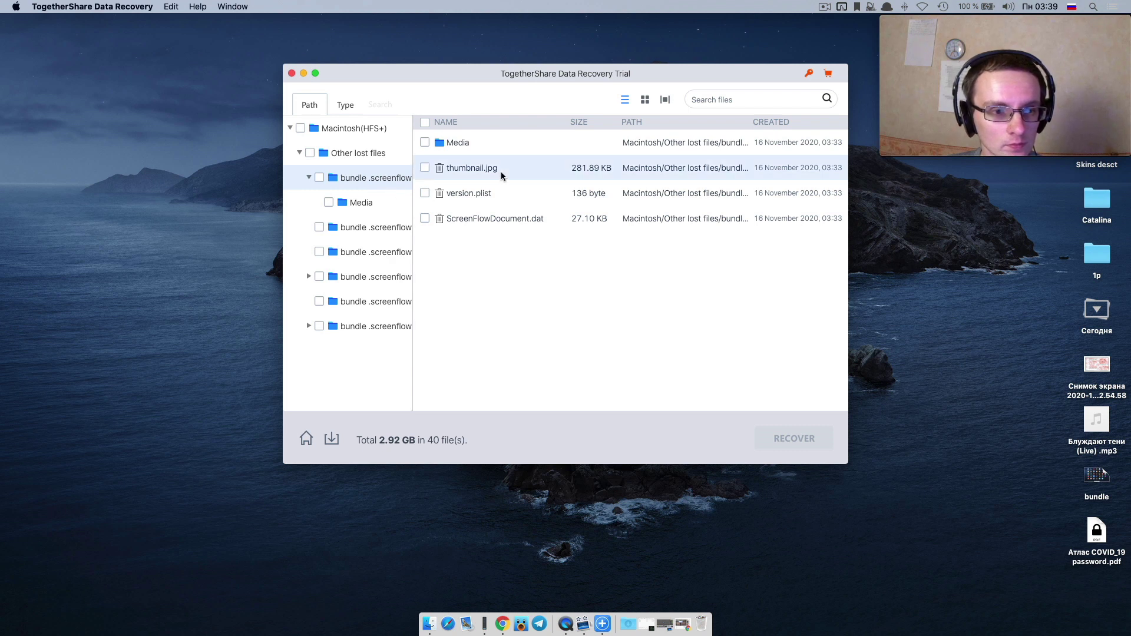
pyautogui.click(426, 168)
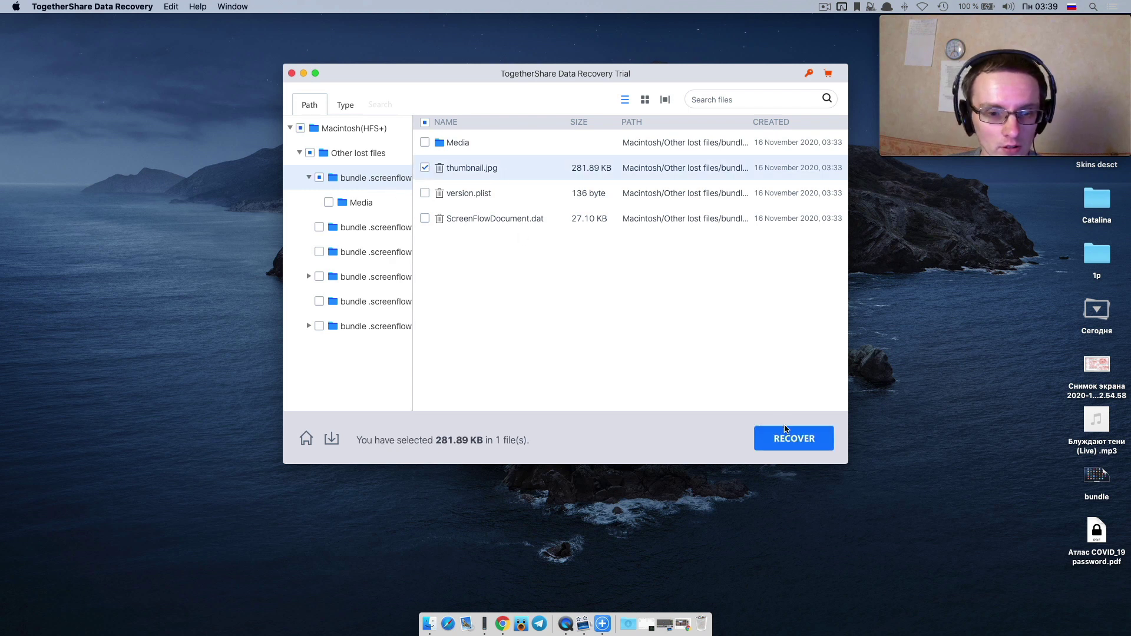
pyautogui.click(793, 443)
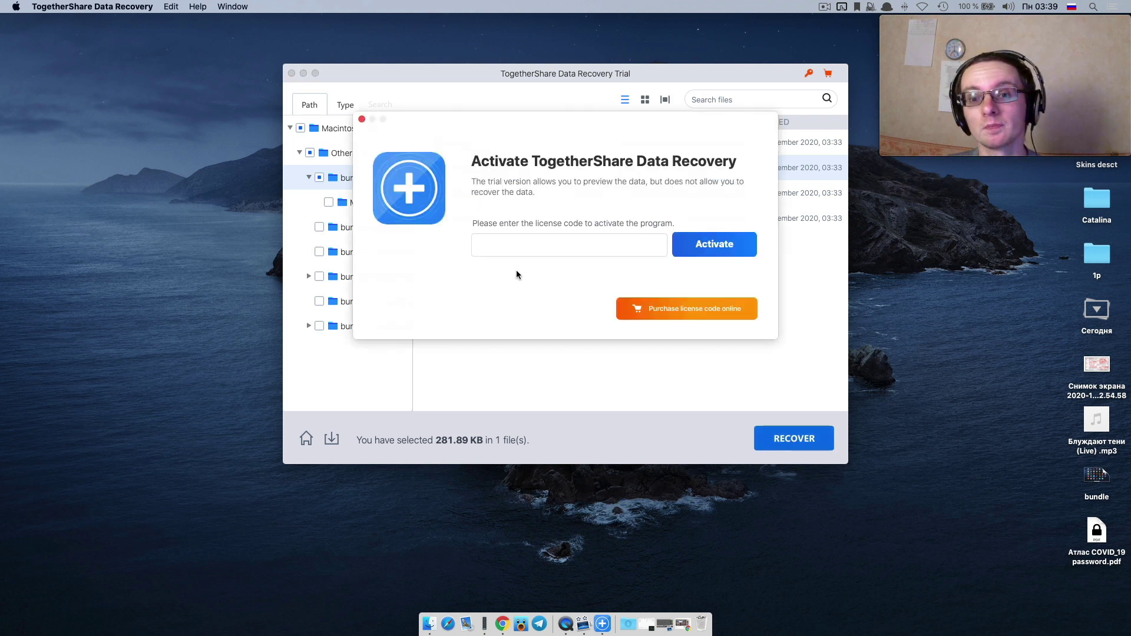
# Dismiss the activation prompt, unmark thumbnail.jpg and preview it.
pyautogui.click(362, 119)
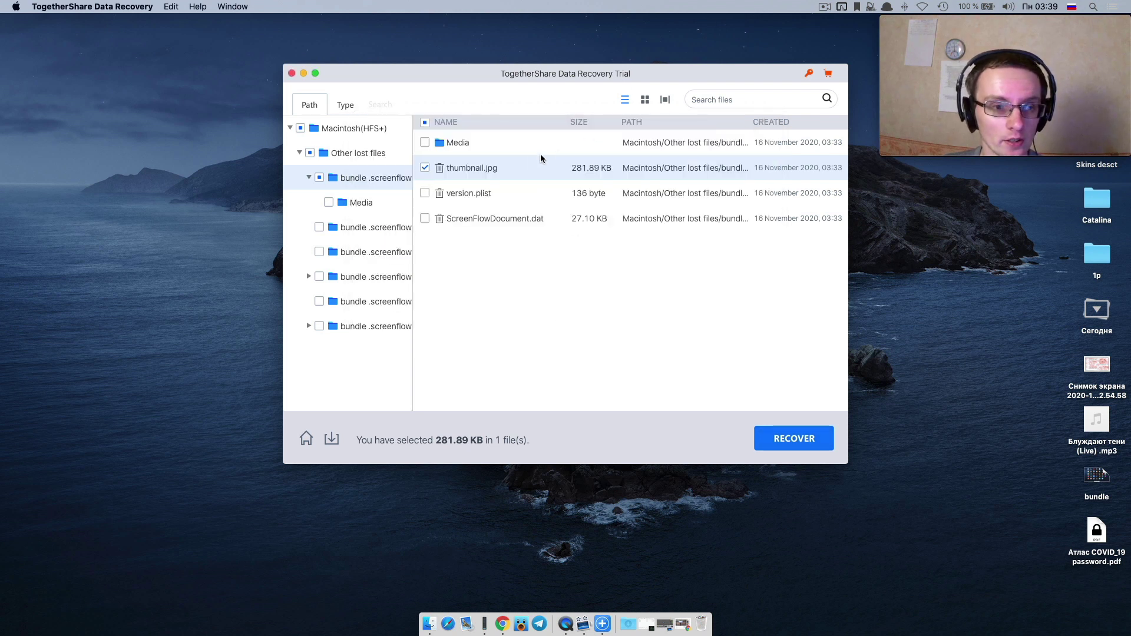
pyautogui.click(424, 168)
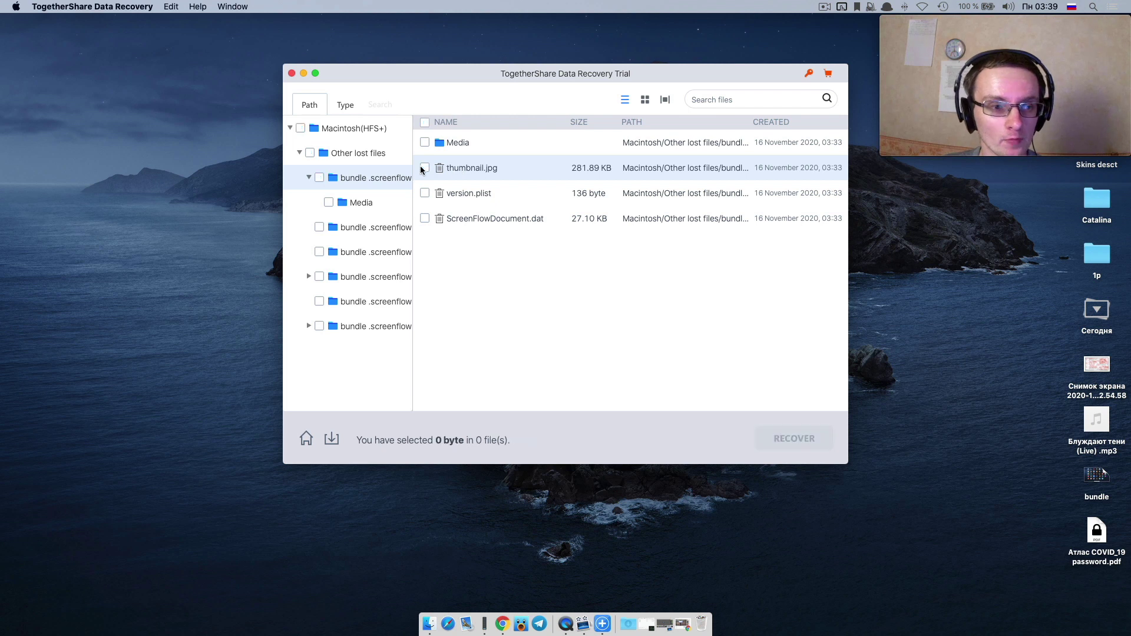
pyautogui.doubleClick(504, 169)
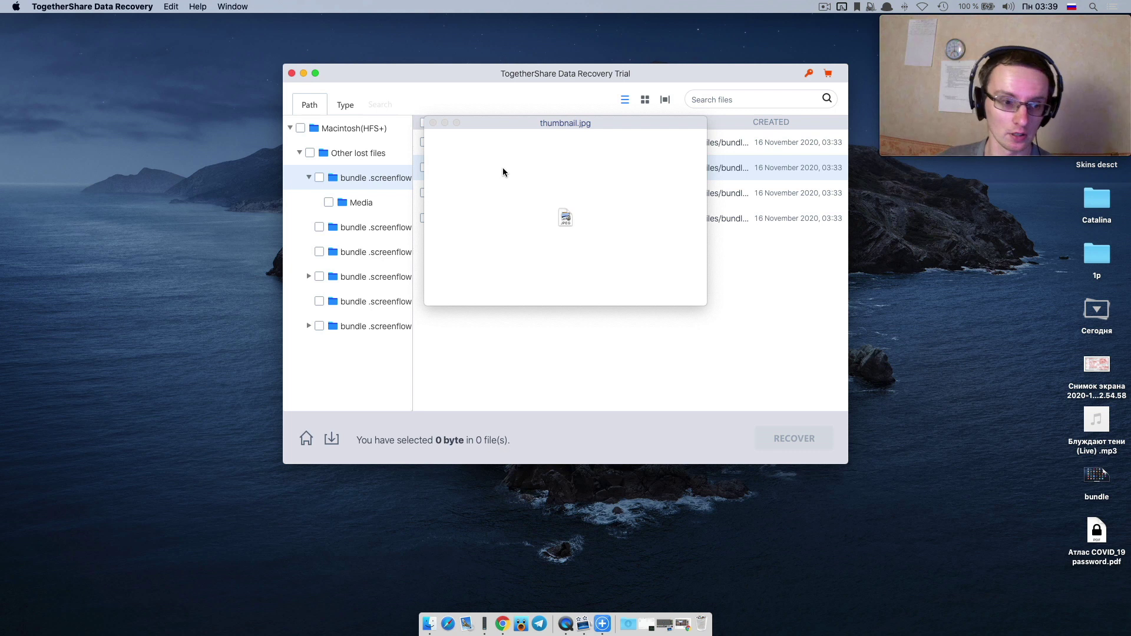
pyautogui.click(508, 336)
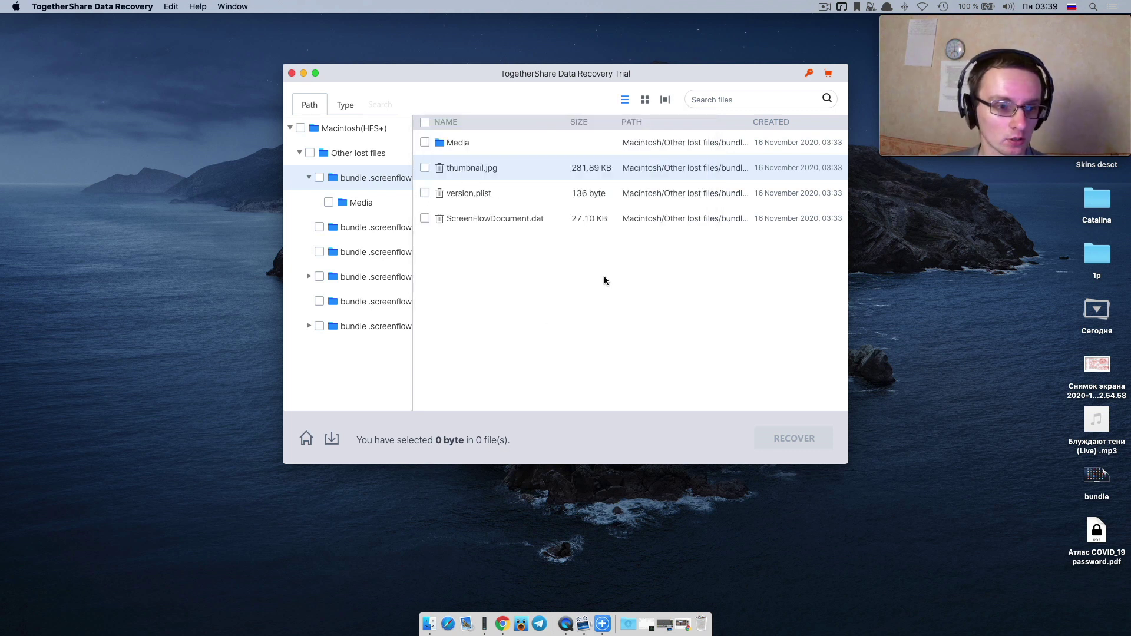
# Quit the app without saving the scan status and bring up Launchpad.
pyautogui.press('super+q')
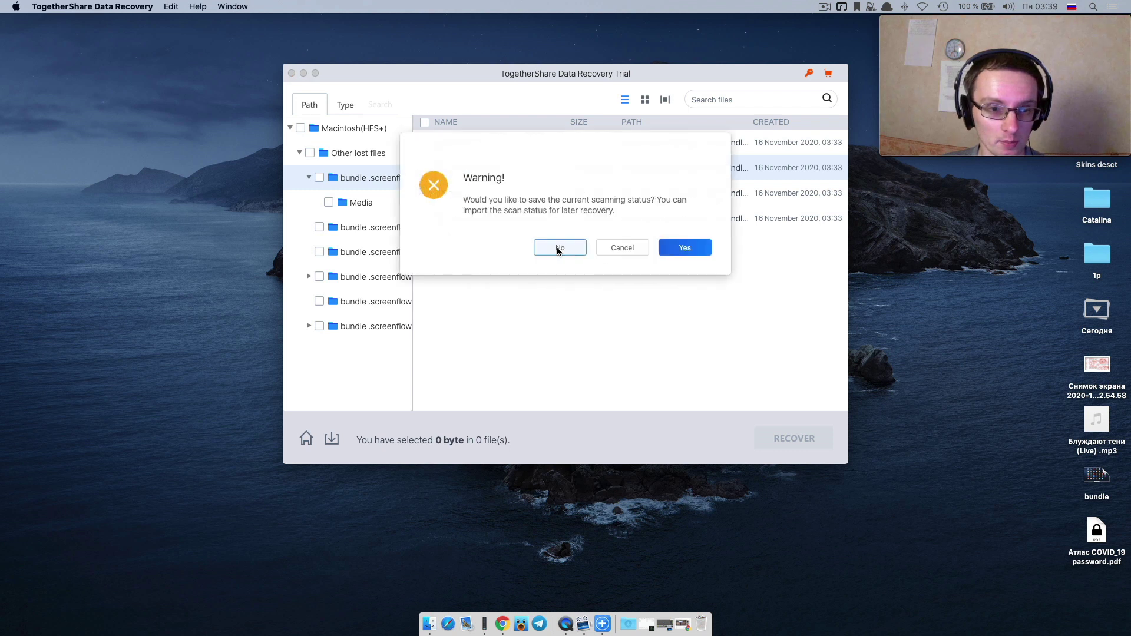
pyautogui.click(558, 249)
pyautogui.press('F4')
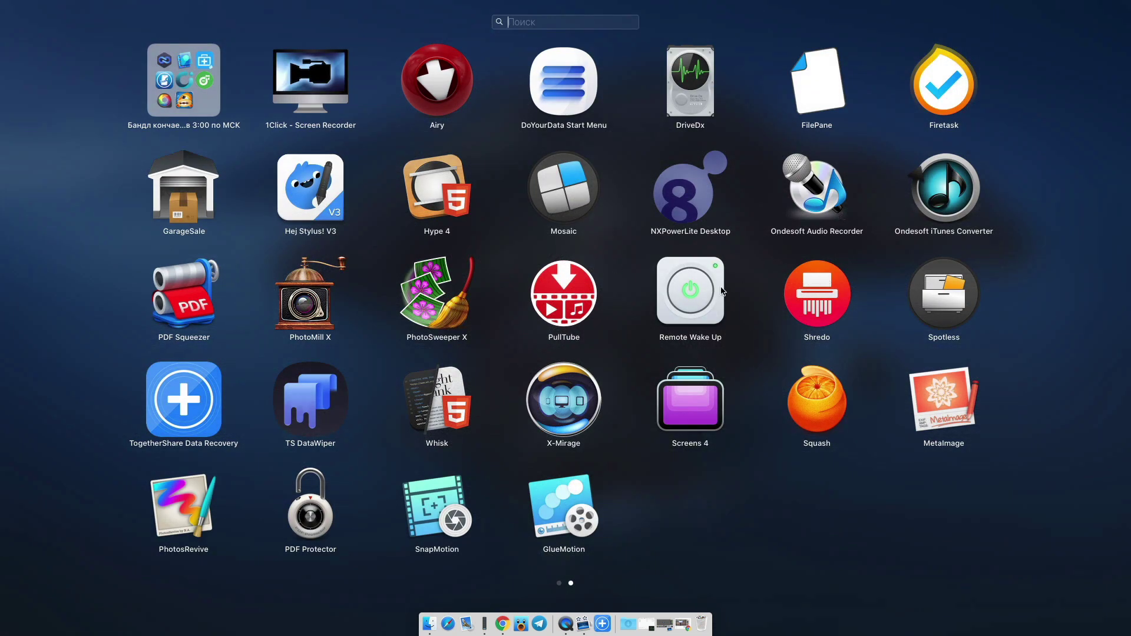
# Launch Remote Wake Up on its trial, reposition the window and start adding a host.
pyautogui.click(687, 294)
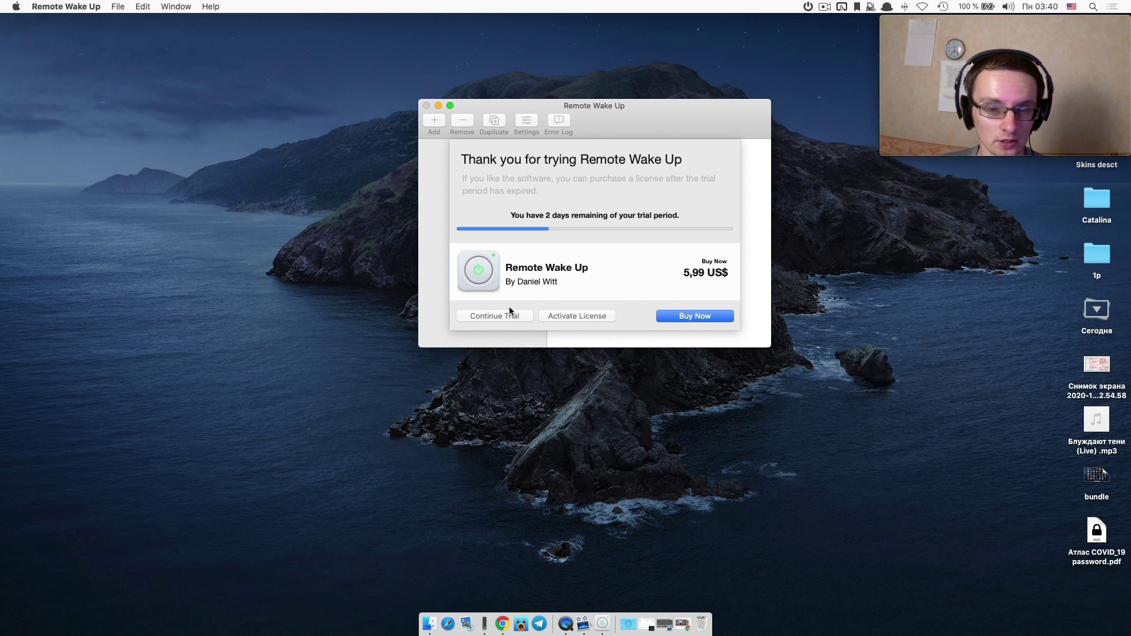
pyautogui.click(471, 315)
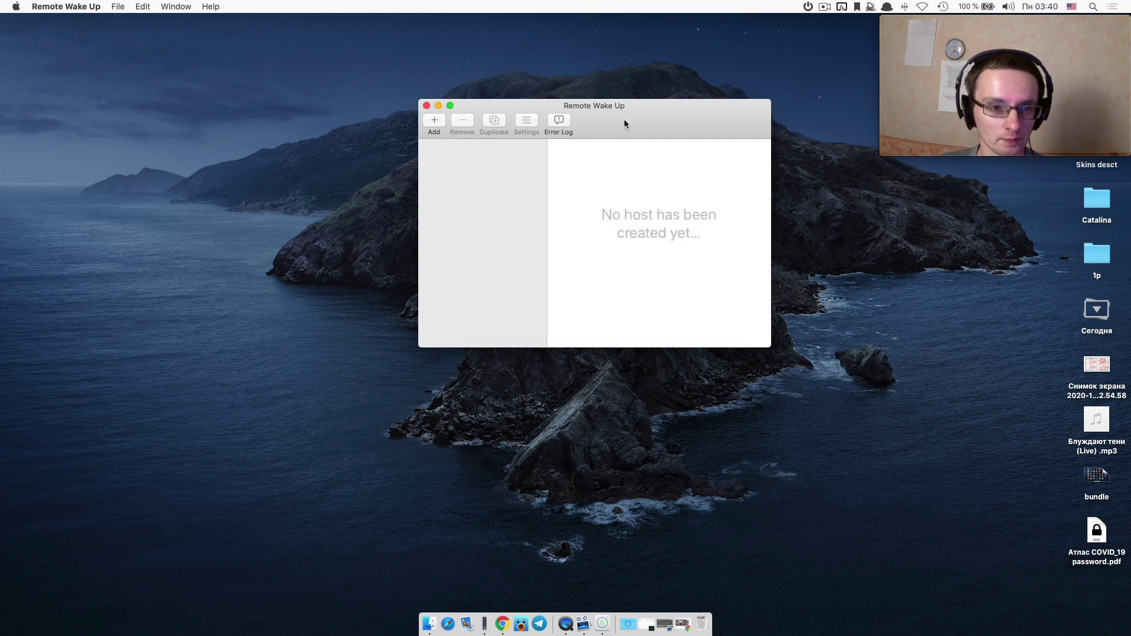
pyautogui.moveTo(624, 119); pyautogui.dragTo(525, 125)
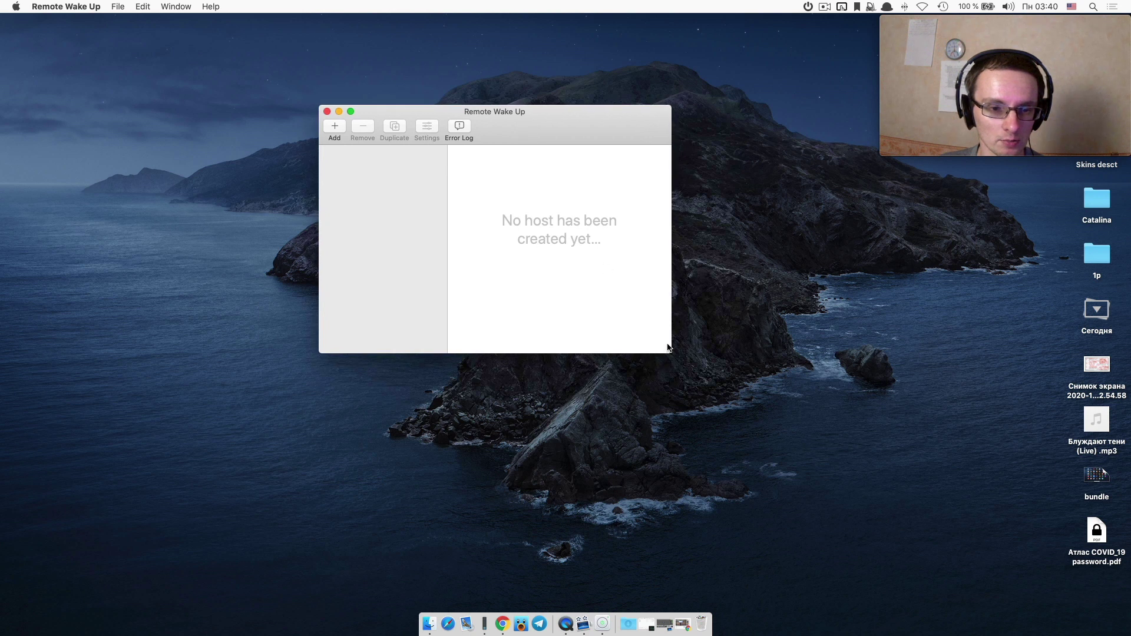
pyautogui.moveTo(670, 352)
pyautogui.mouseDown()
pyautogui.moveTo(725, 386)
pyautogui.moveTo(668, 359)
pyautogui.mouseUp()
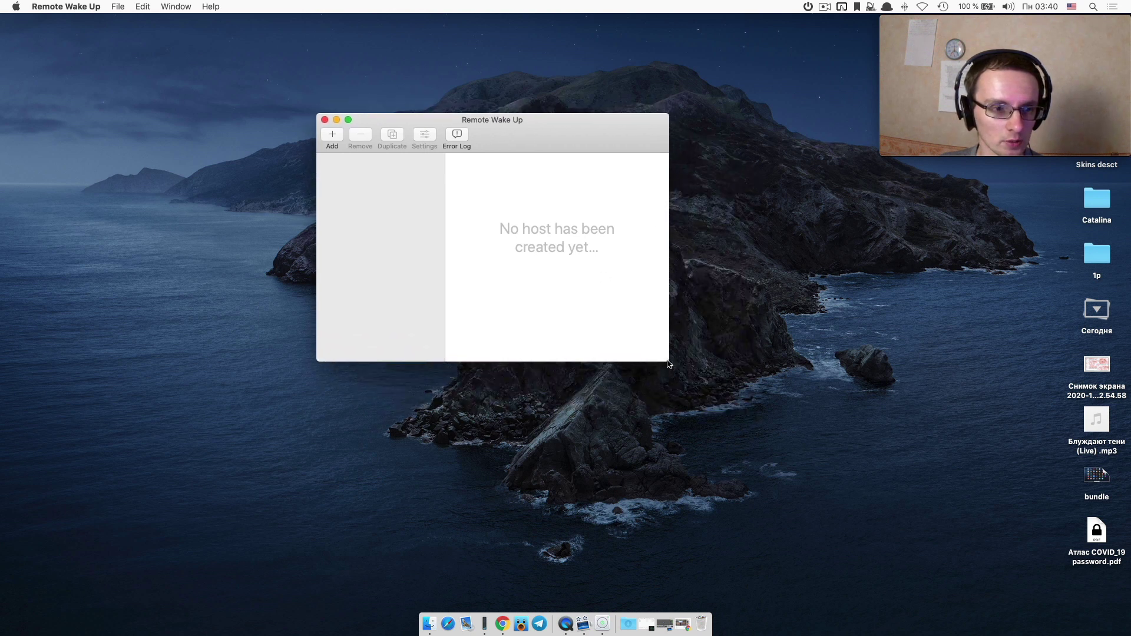
pyautogui.click(330, 133)
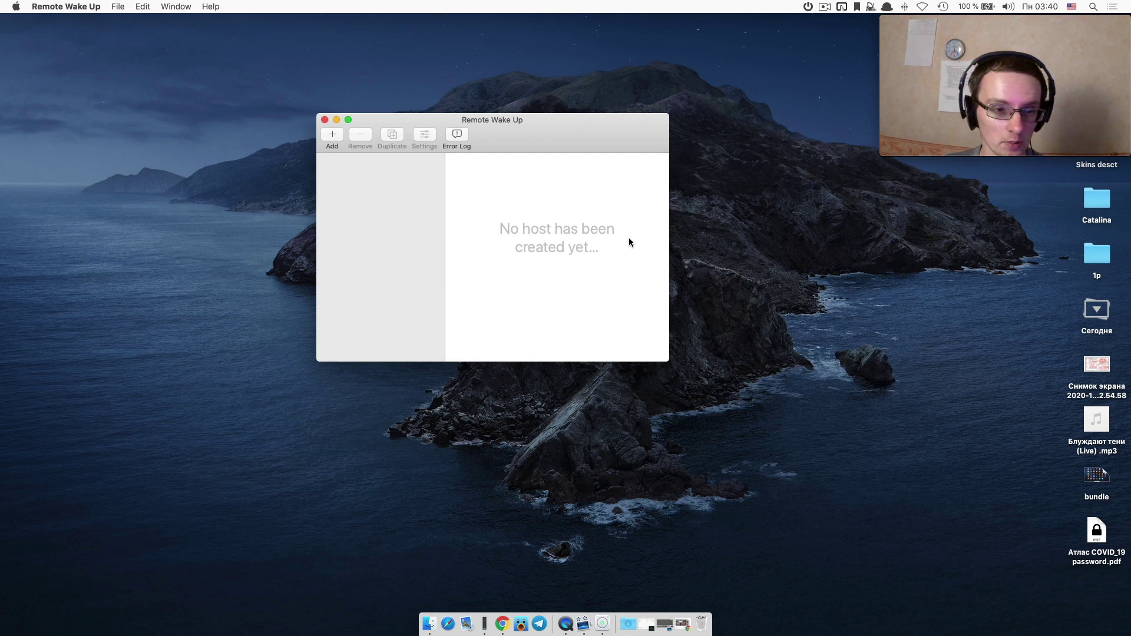
# Quit Remote Wake Up and launch Shredo from Launchpad.
pyautogui.press('super+q')
pyautogui.press('F4')
pyautogui.click(818, 305)
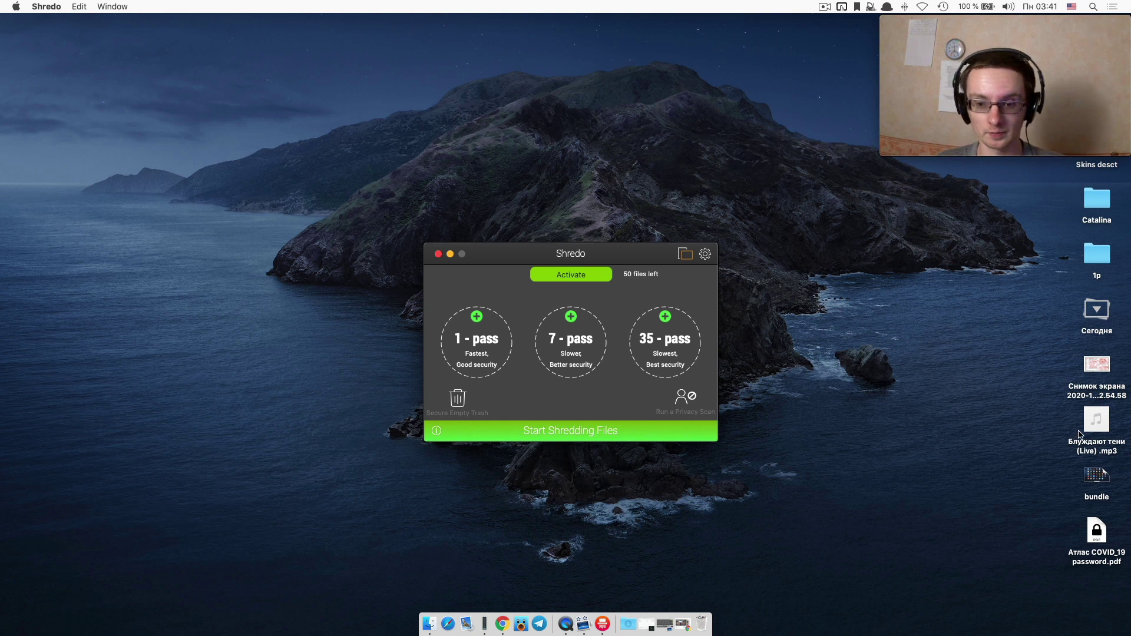
# Drop the desktop mp3 onto the 1-pass circle and run Secure Empty Trash.
pyautogui.moveTo(1097, 420); pyautogui.dragTo(492, 354)
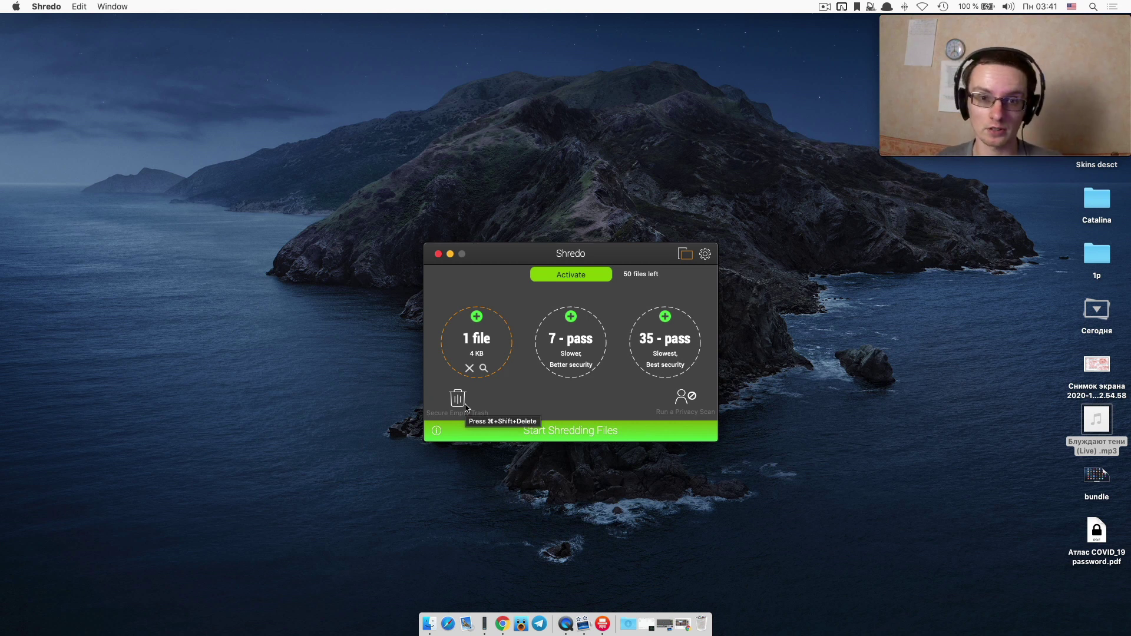
pyautogui.click(458, 399)
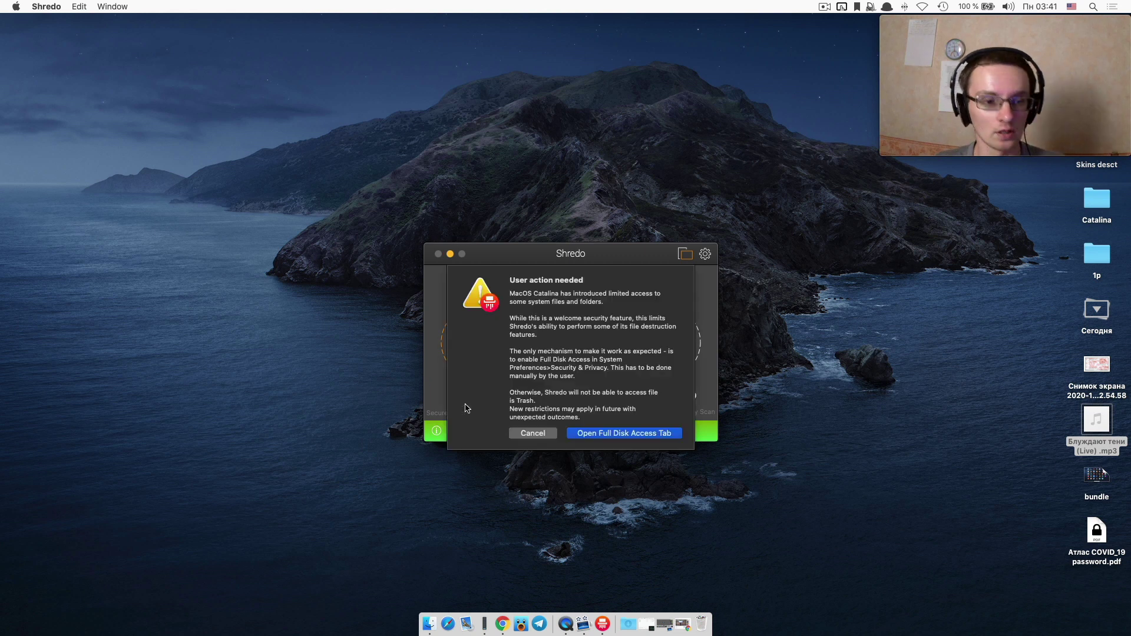
# Open the Full Disk Access settings and unlock them with the account password.
pyautogui.click(578, 434)
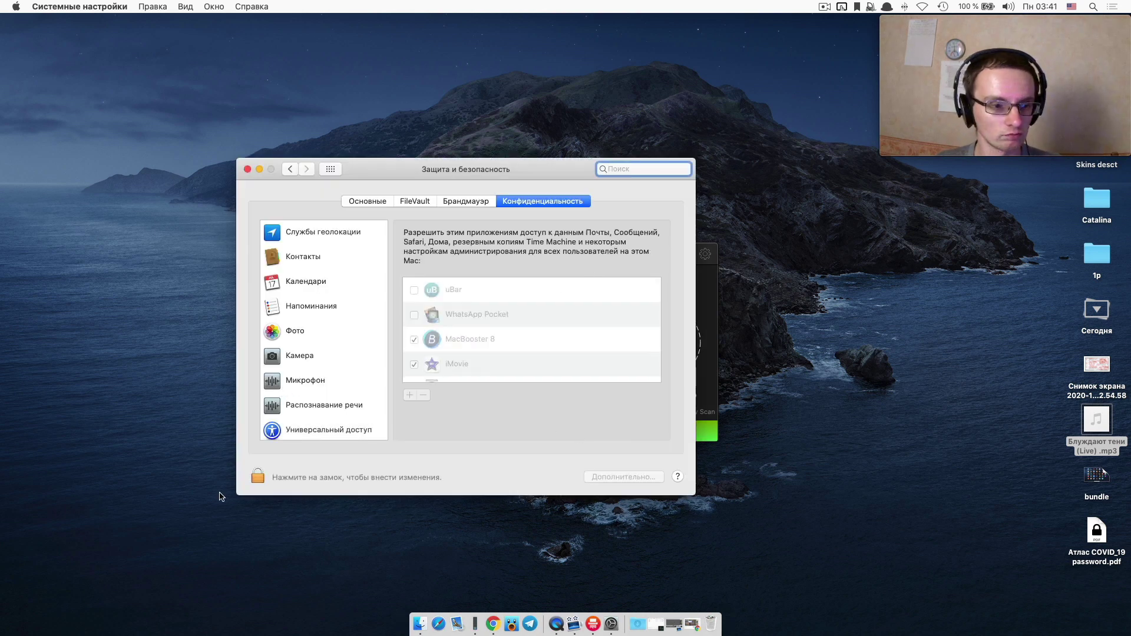
pyautogui.click(257, 479)
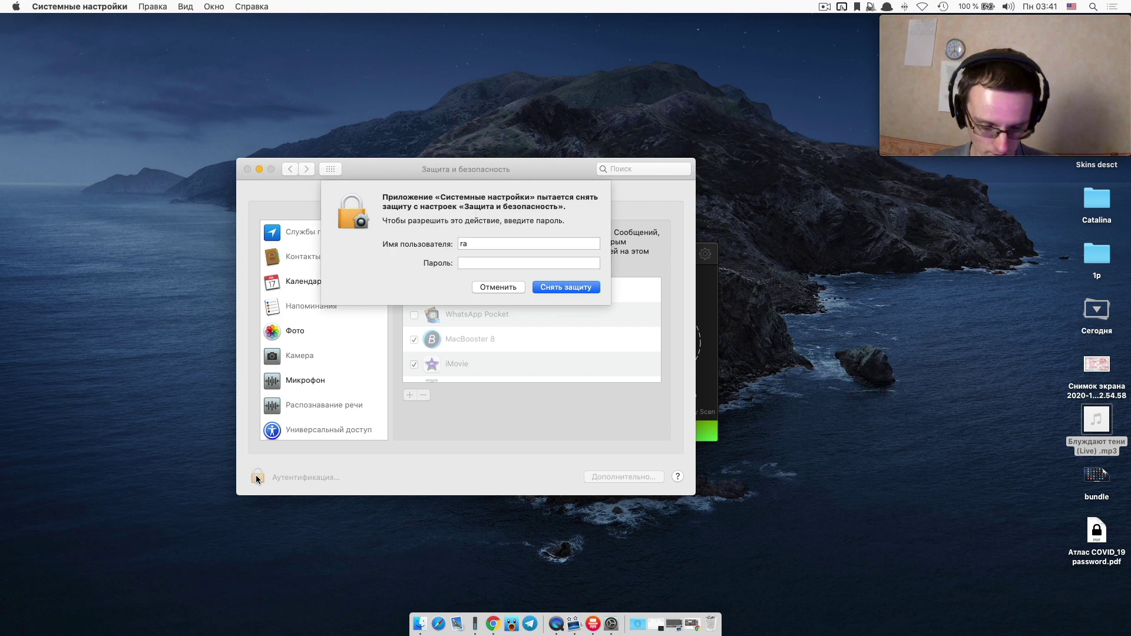
pyautogui.write('***')
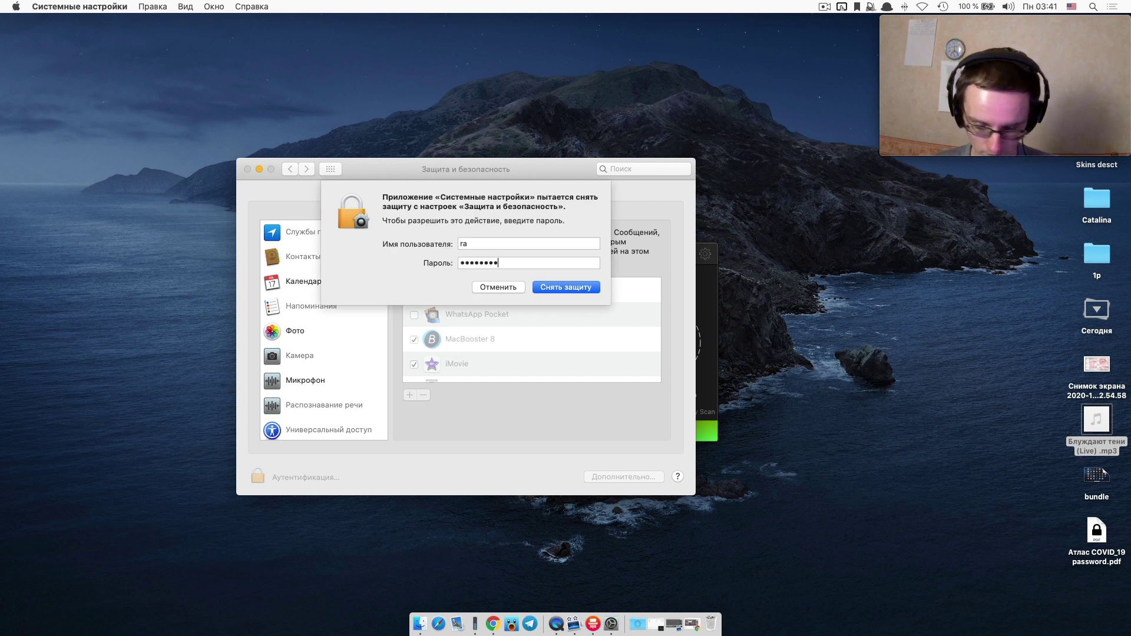
pyautogui.write('*****')
pyautogui.press('Return')
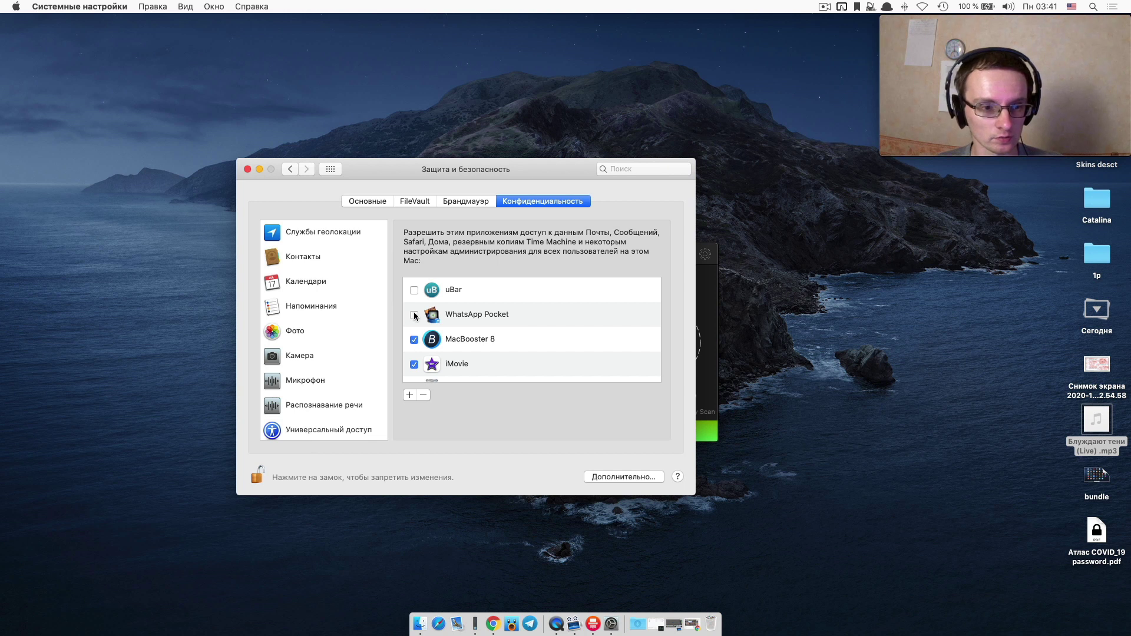
# Check Shredo in the Full Disk Access list, let it quit, and minimize the window.
pyautogui.scroll(-5, 414, 316)
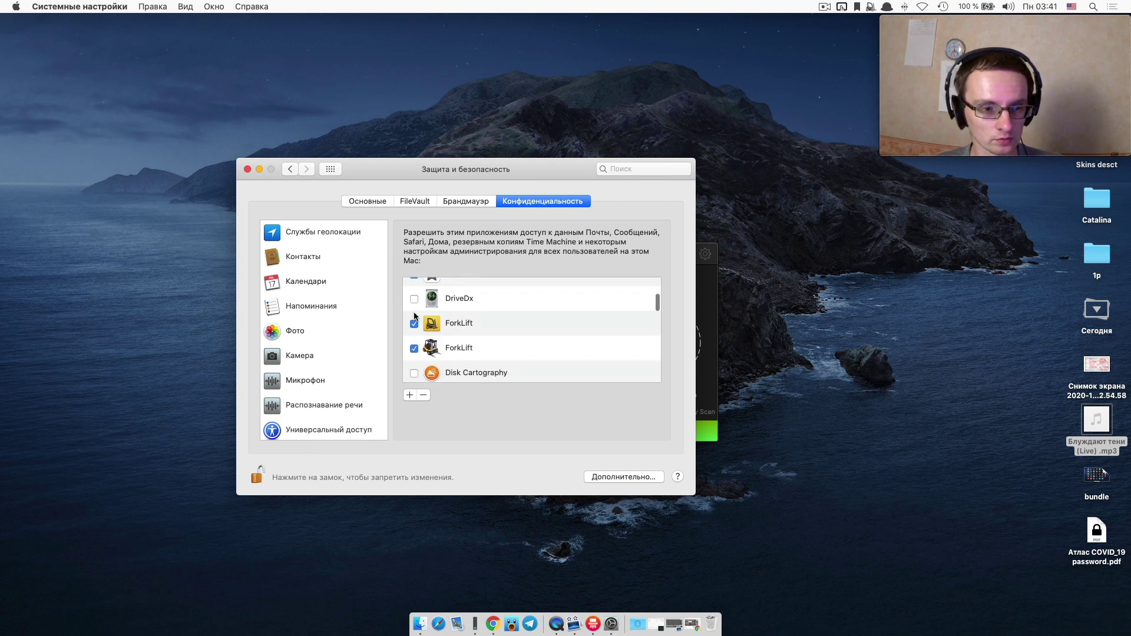
pyautogui.scroll(-2, 483, 313)
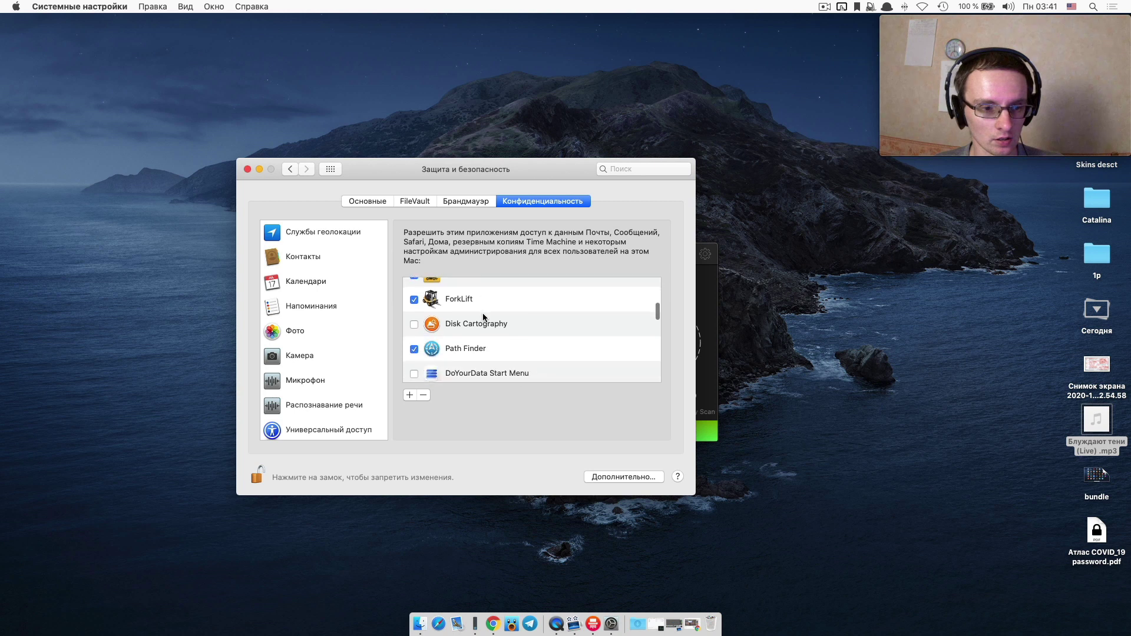
pyautogui.scroll(-7, 416, 326)
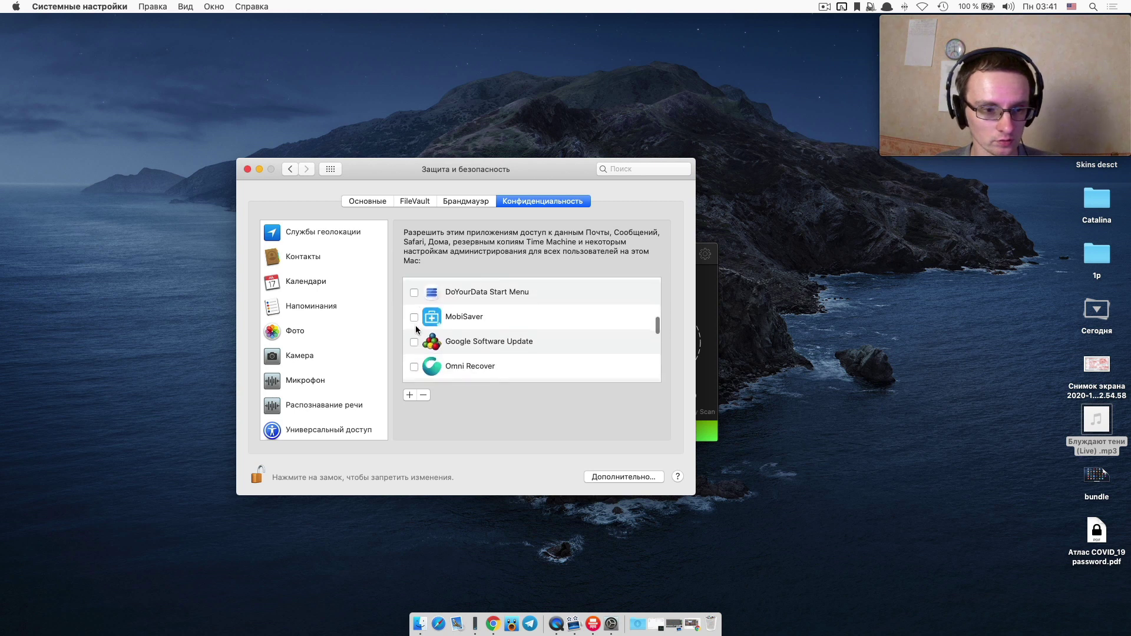
pyautogui.scroll(-5, 416, 325)
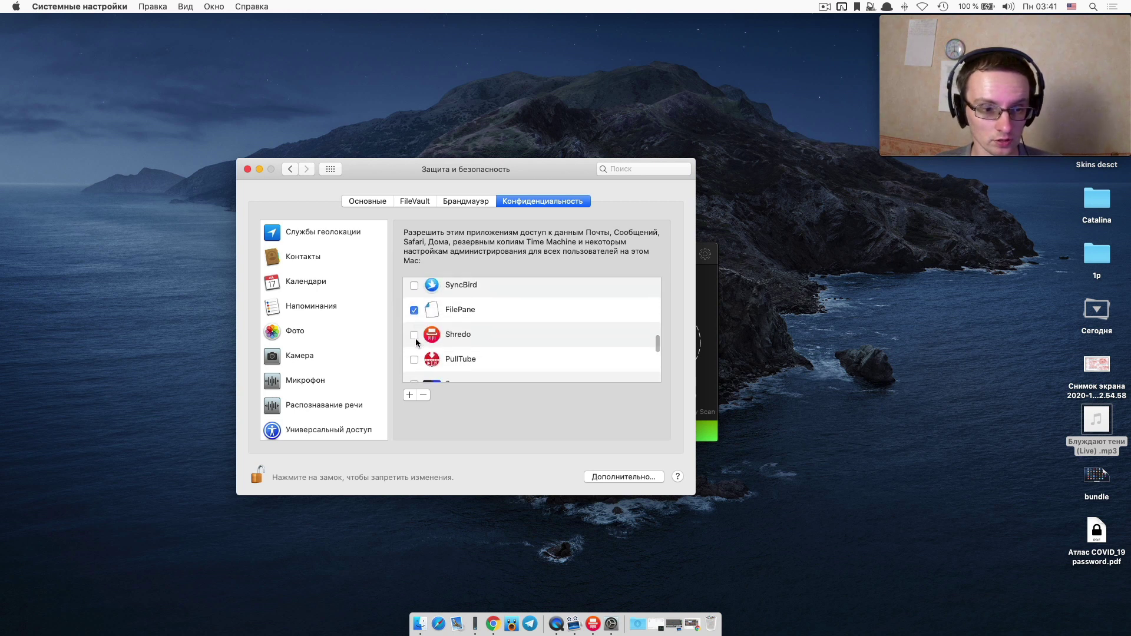
pyautogui.scroll(2, 415, 341)
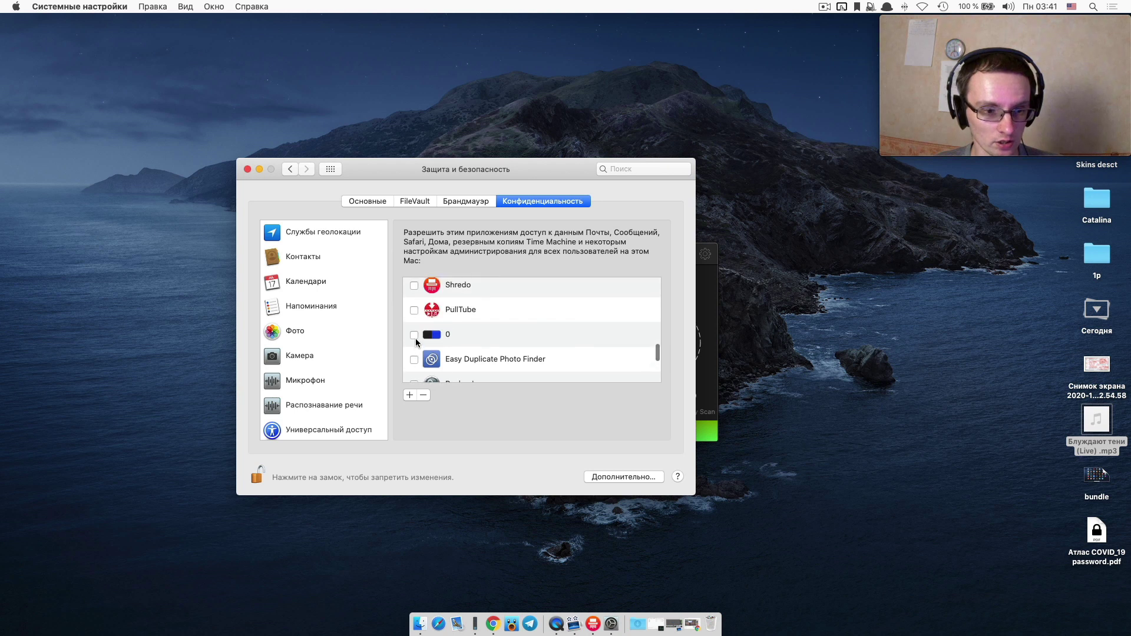
pyautogui.click(414, 286)
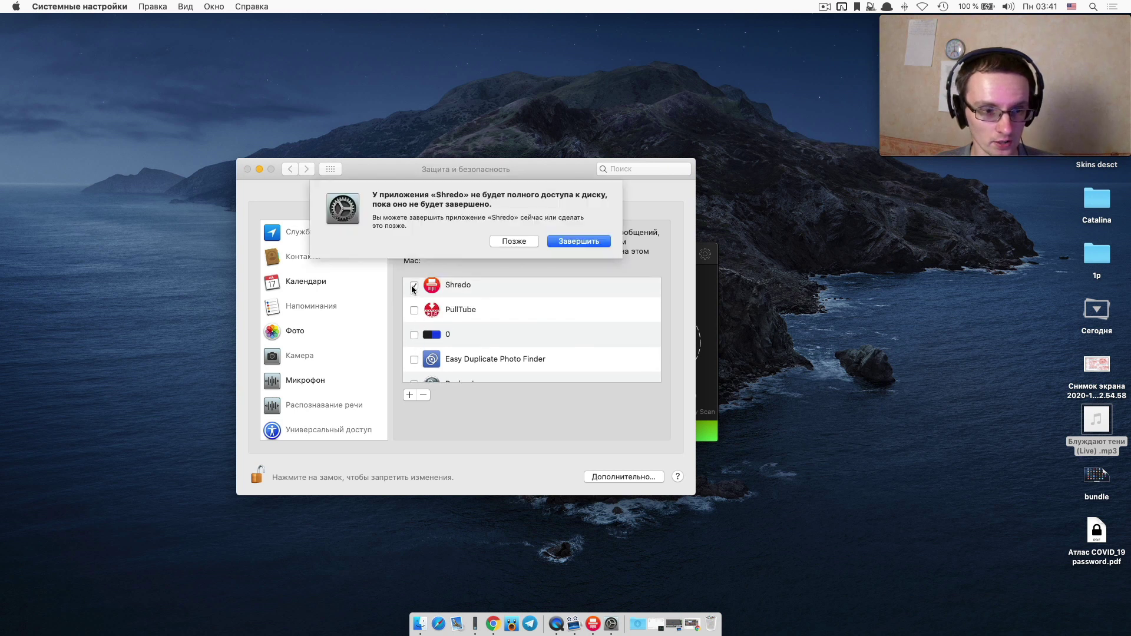
pyautogui.click(563, 242)
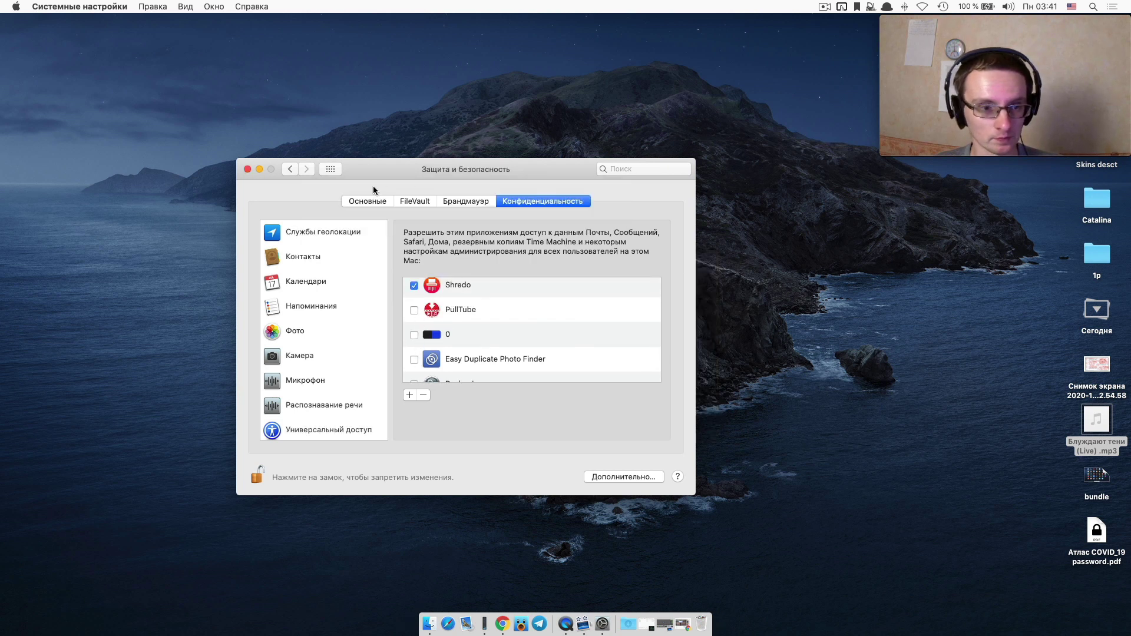
pyautogui.click(260, 169)
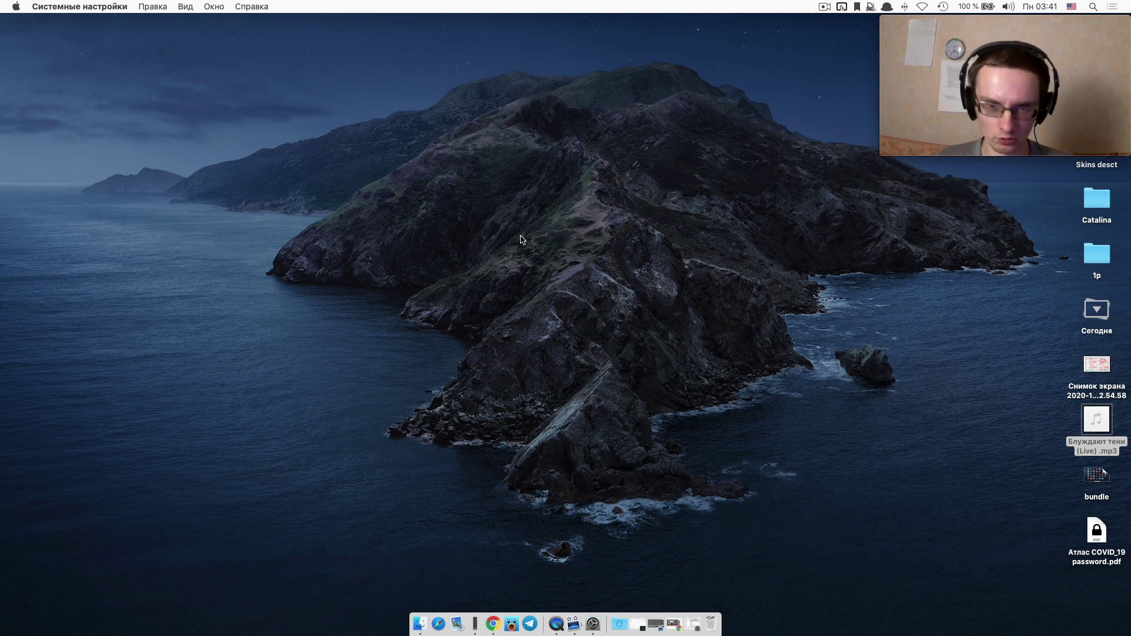
# Launch Spotless, continue the free trial, and open its General preferences with Cmd+comma.
pyautogui.press('F4')
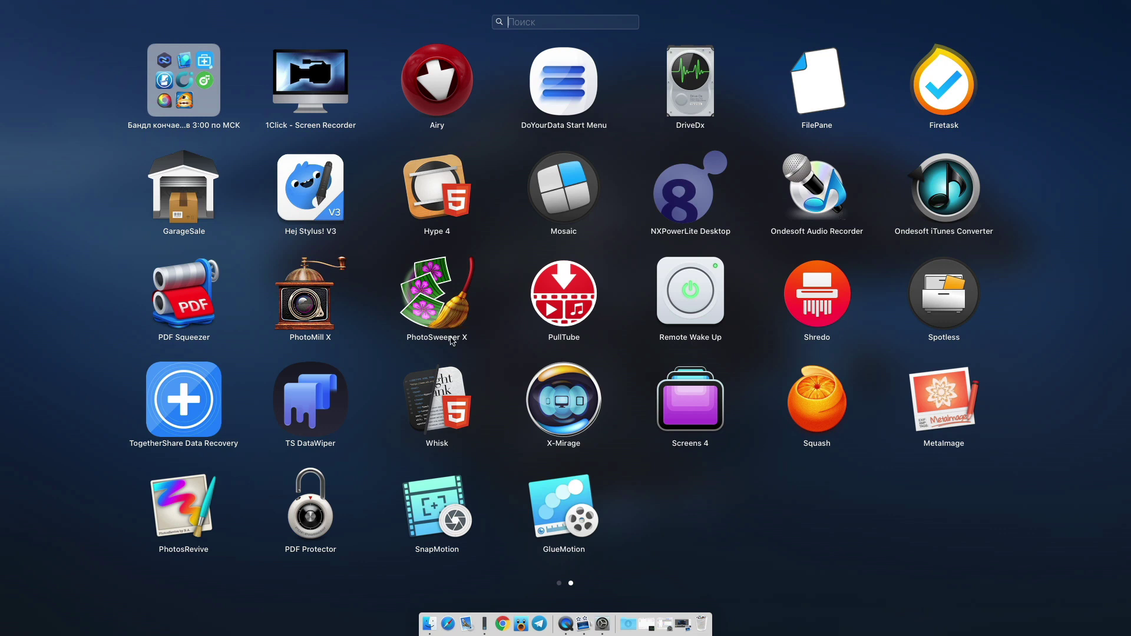
pyautogui.click(944, 306)
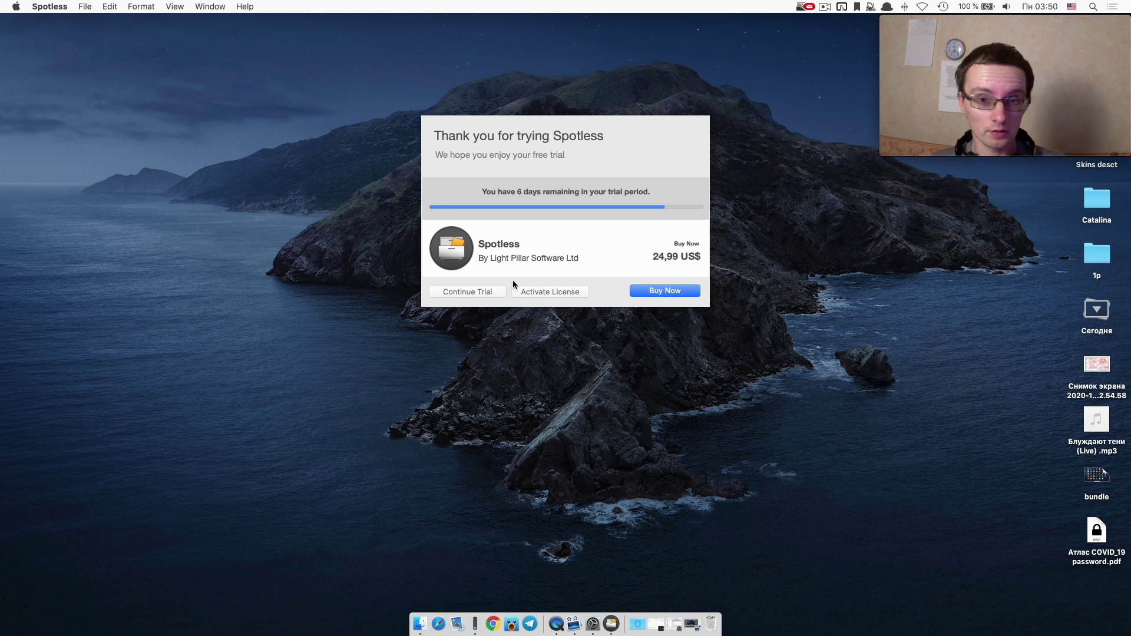
pyautogui.click(482, 293)
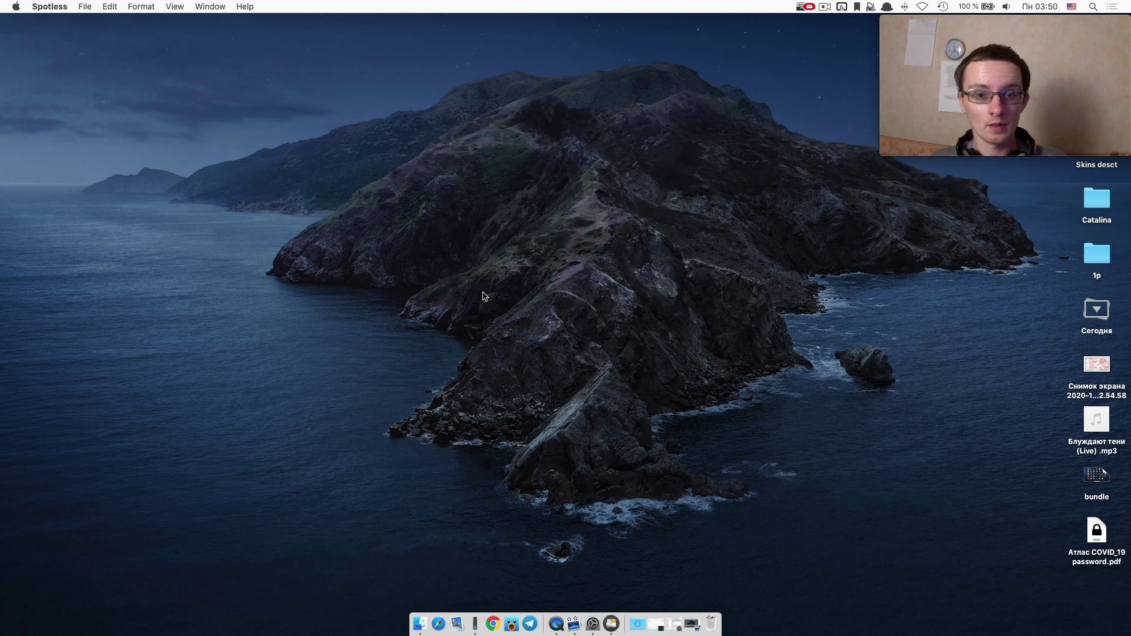
pyautogui.click(803, 6)
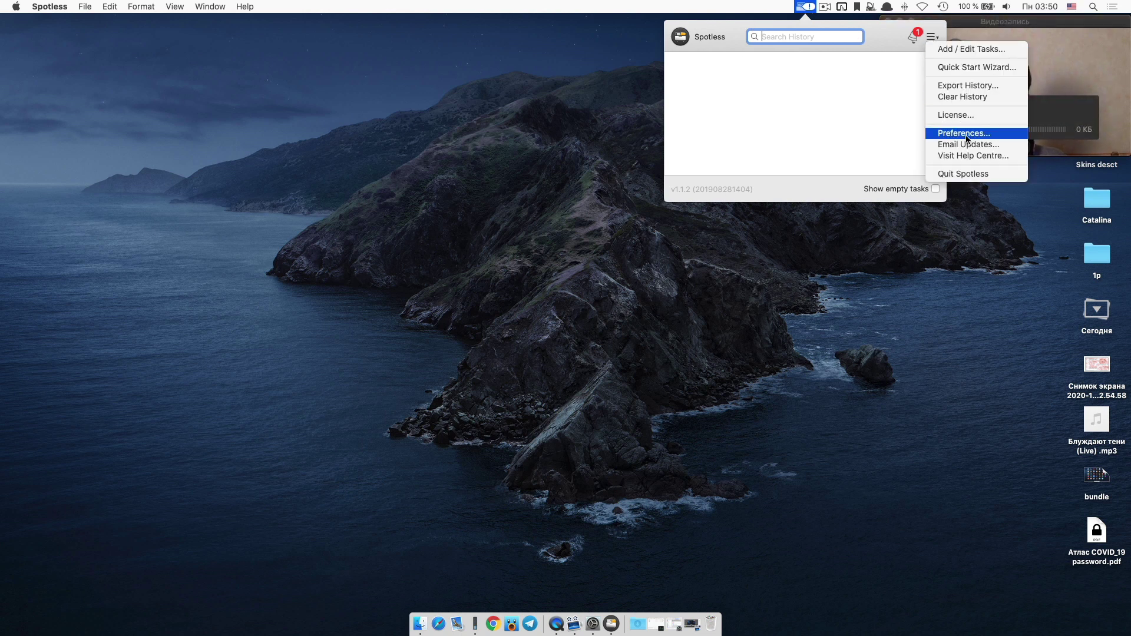
pyautogui.press('super+comma')
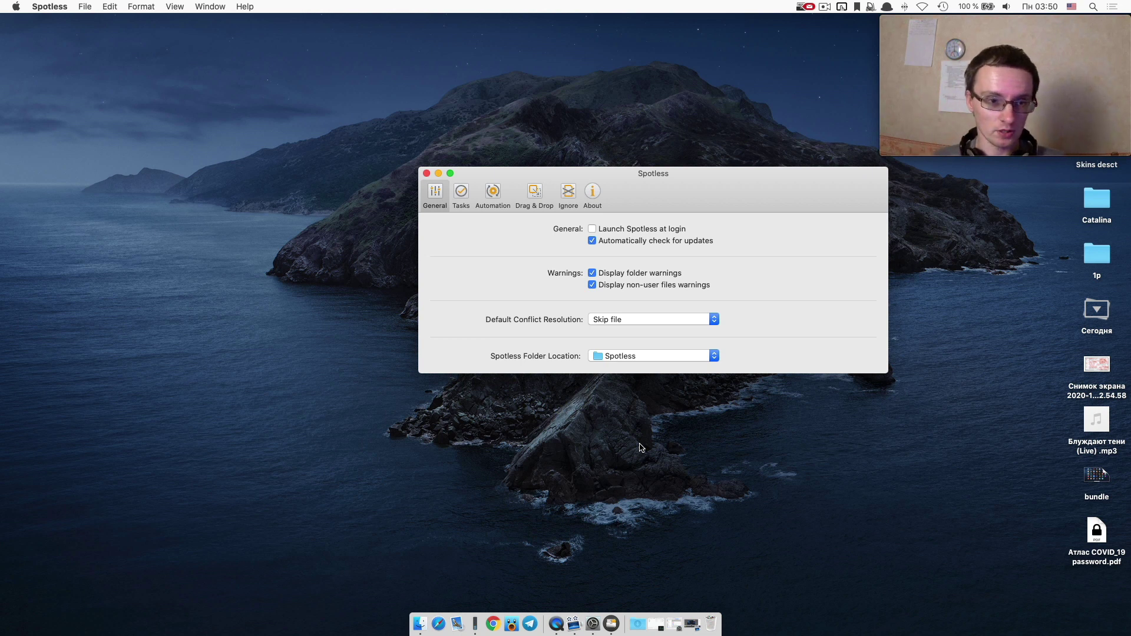
# Step through the Tasks, Automation, Drag & Drop, Ignore and About preference tabs.
pyautogui.click(462, 194)
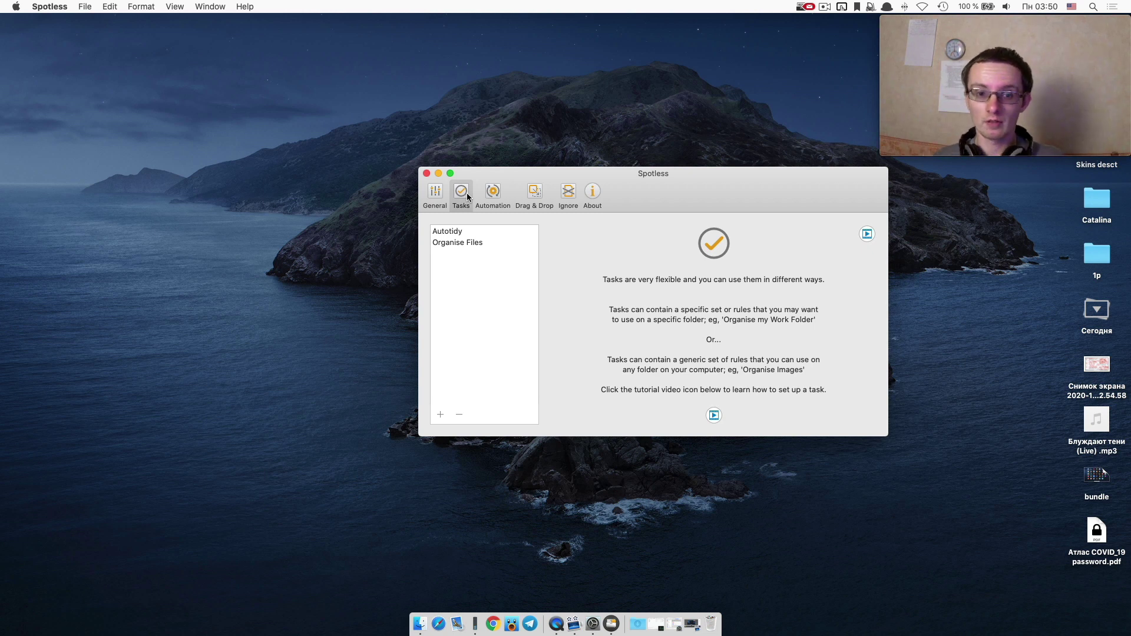
pyautogui.click(492, 200)
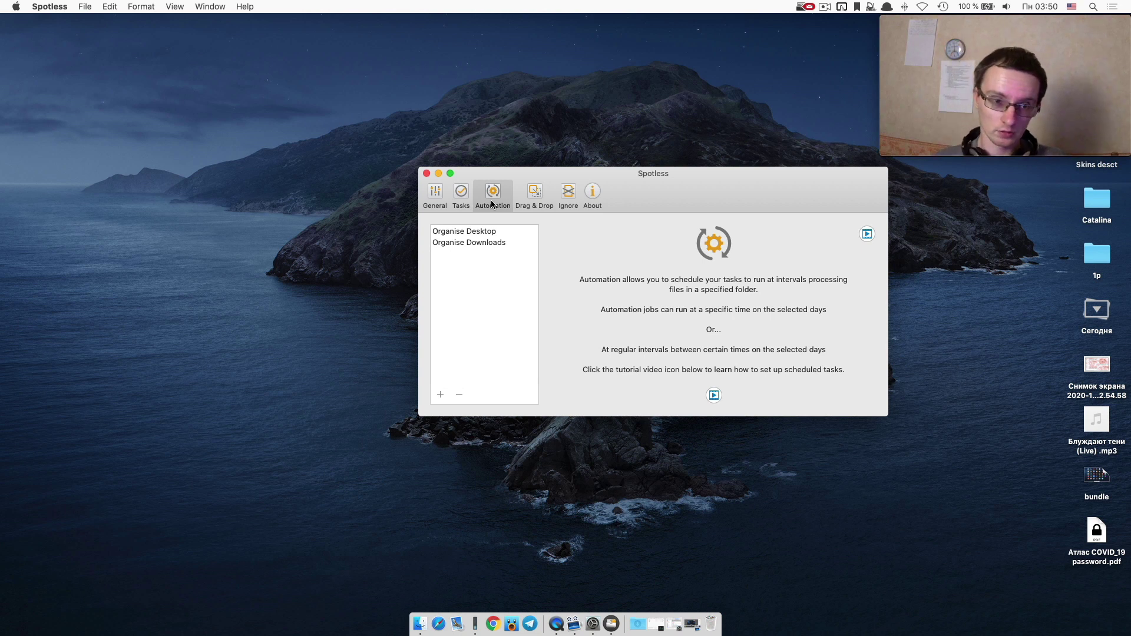
pyautogui.click(533, 195)
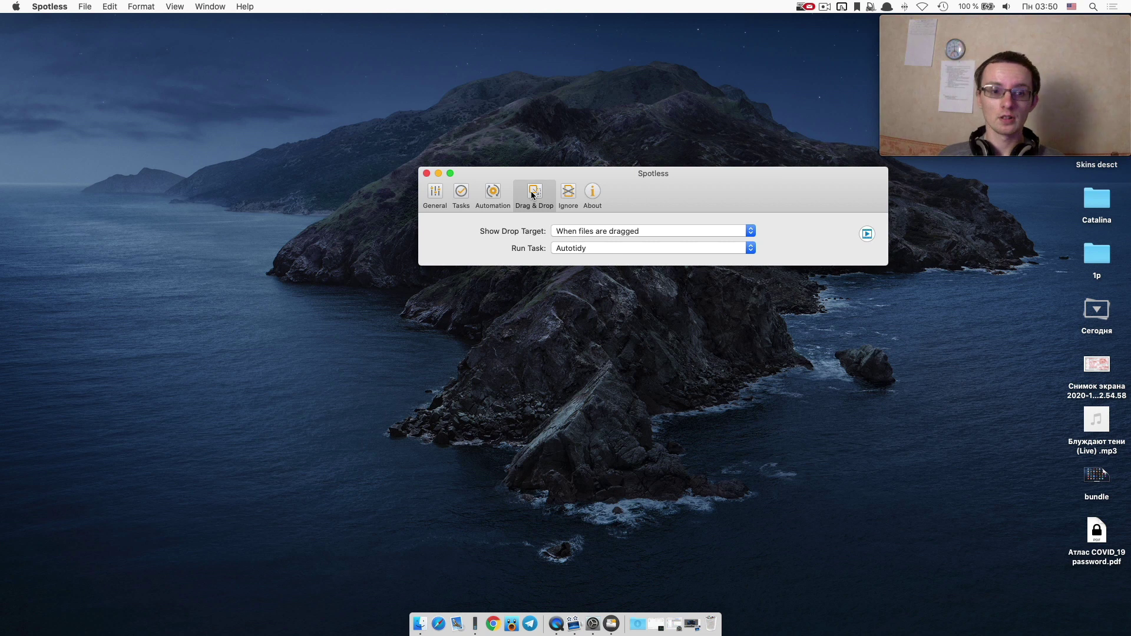
pyautogui.click(563, 197)
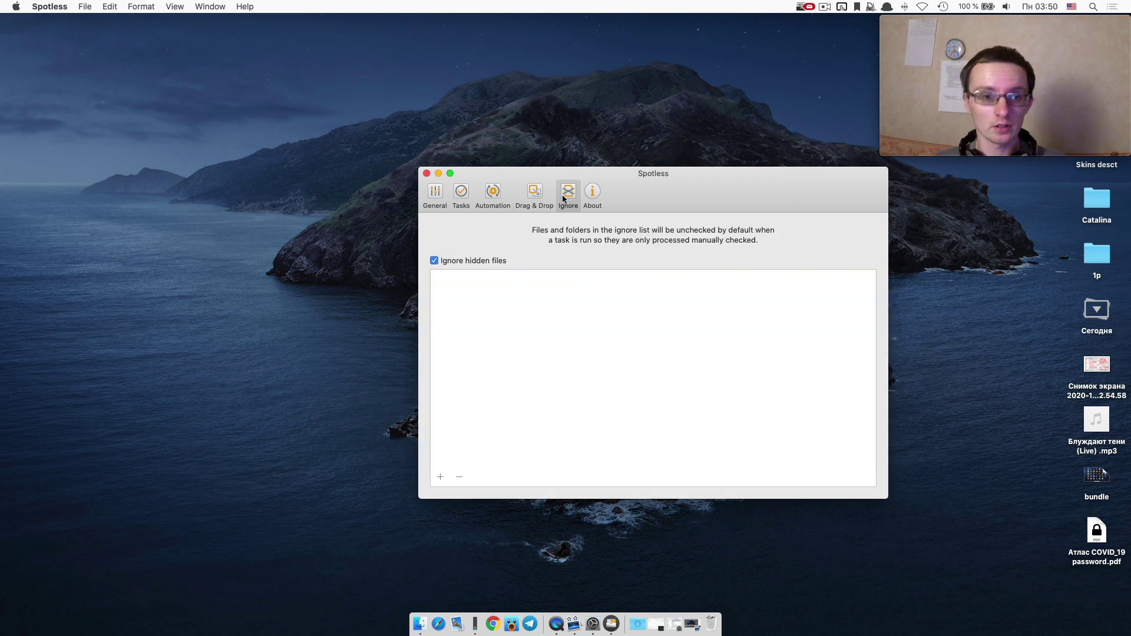
pyautogui.click(596, 197)
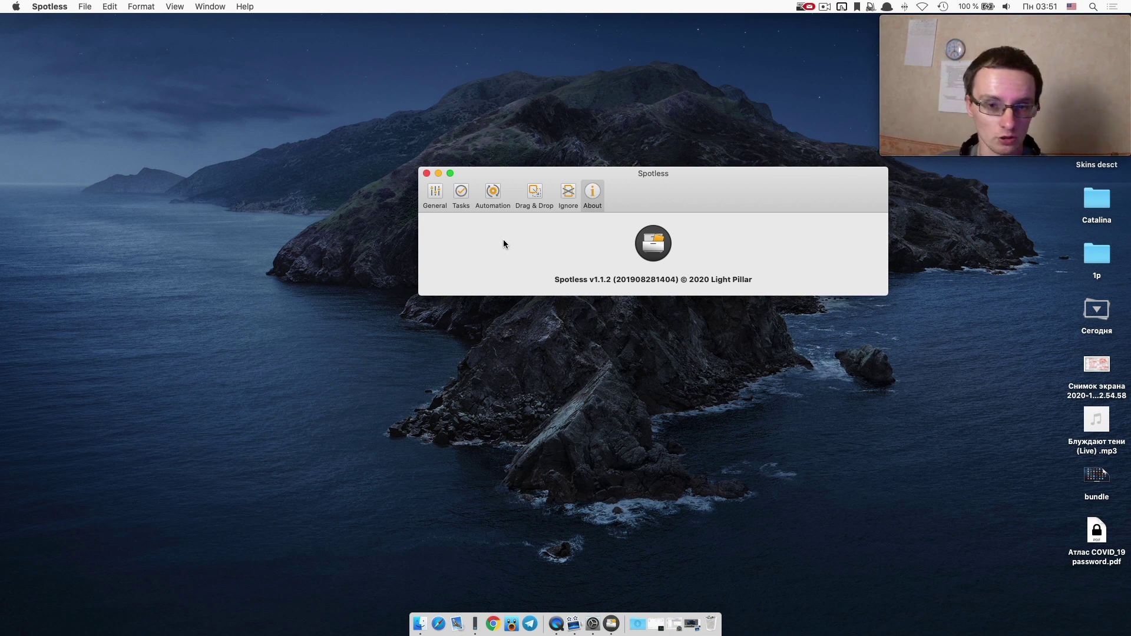
# Quit Spotless, view TS DataWiper's Erase Free Space tool and check its app menu.
pyautogui.press('super+q')
pyautogui.press('F4')
pyautogui.press('Escape')
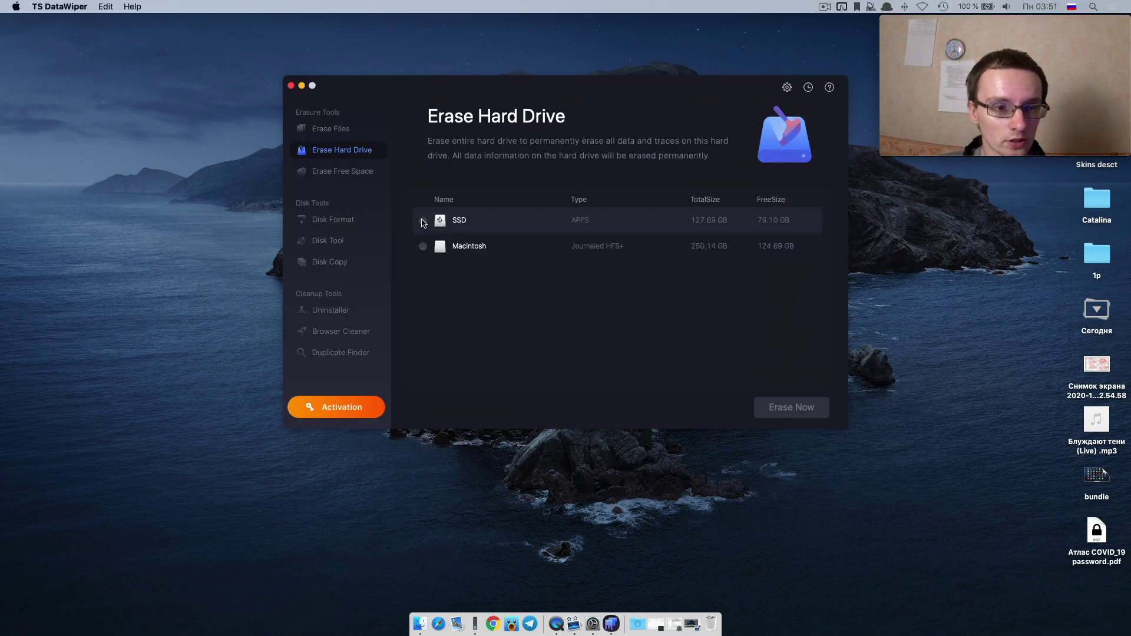
pyautogui.click(346, 177)
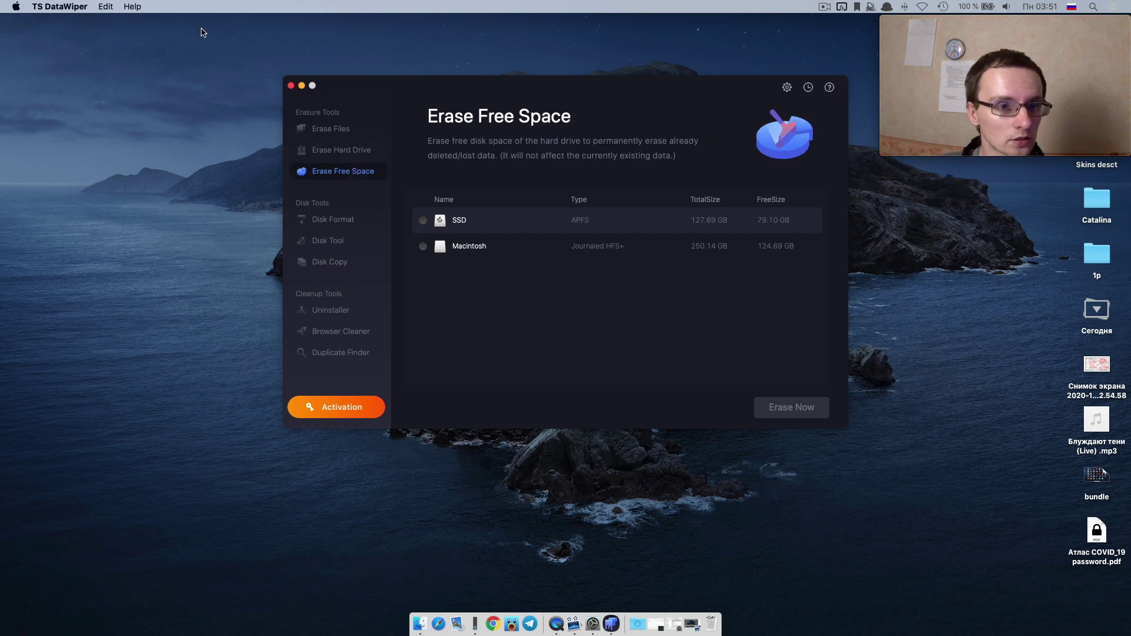
pyautogui.click(106, 7)
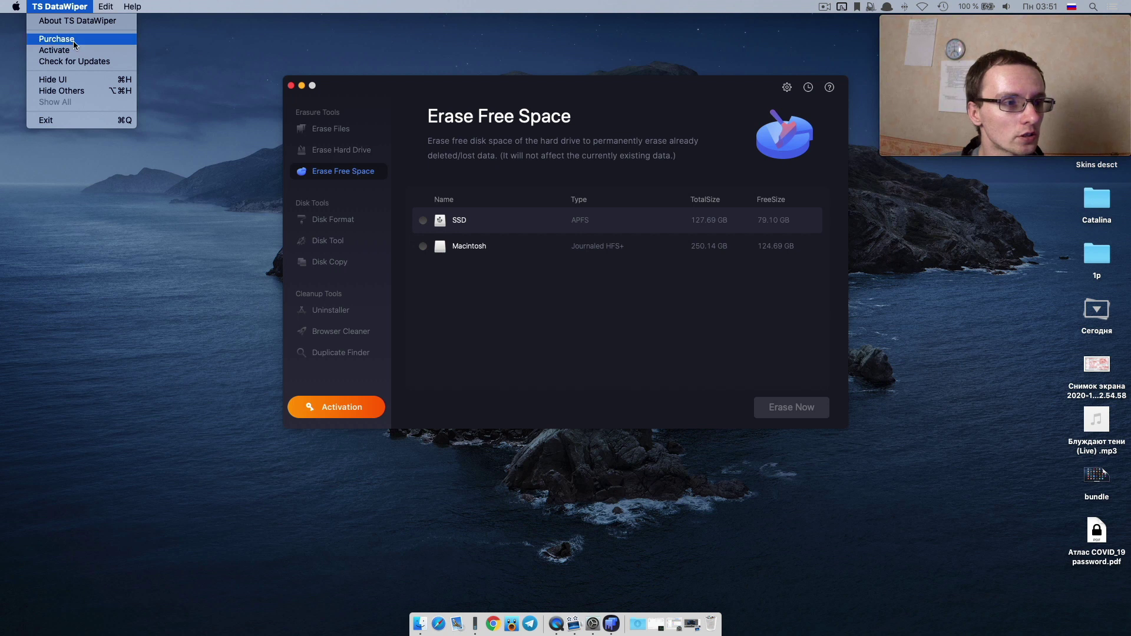
pyautogui.click(164, 291)
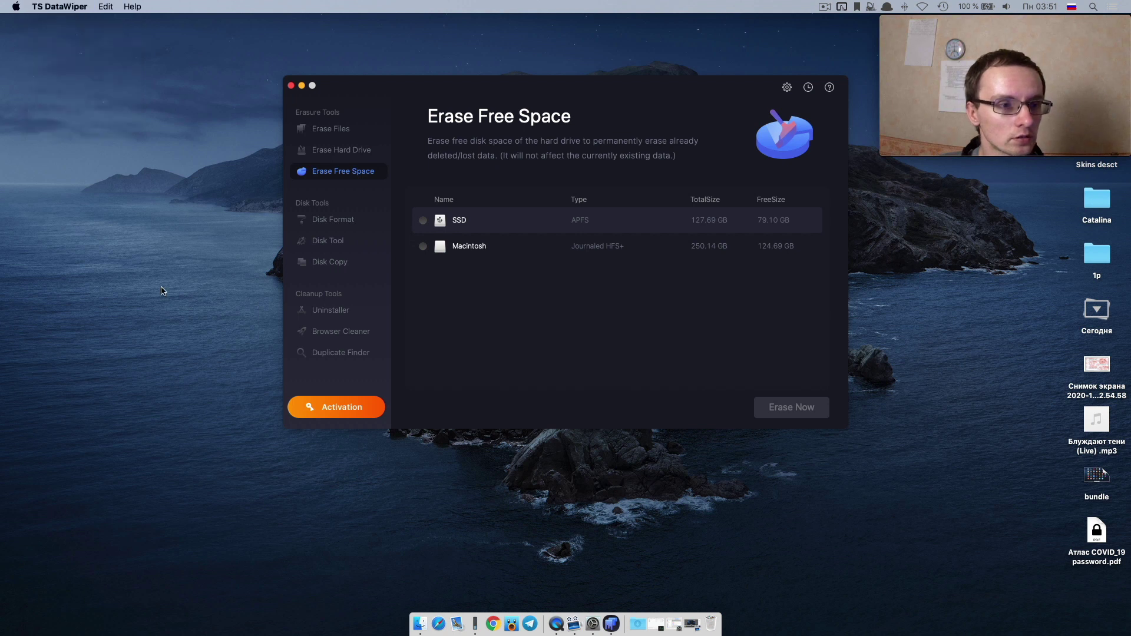
# Browse the Disk Format, Disk Tool, Clone Hard Drive, uninstaller, Browser Cleaner and Duplicate Finder tools.
pyautogui.click(334, 228)
pyautogui.click(335, 247)
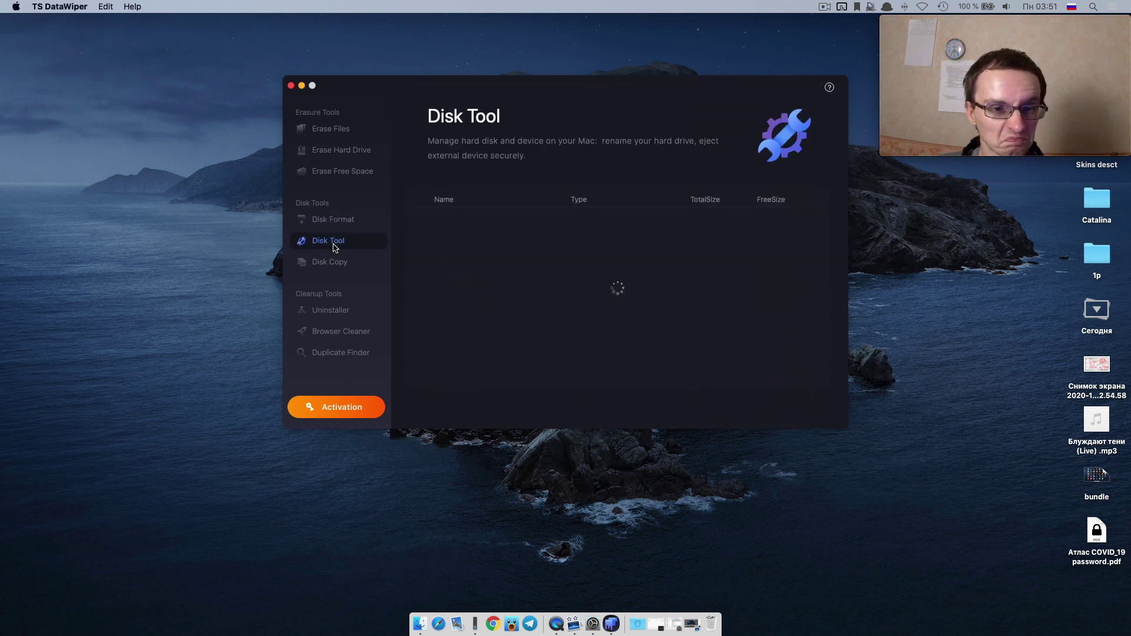
pyautogui.click(332, 262)
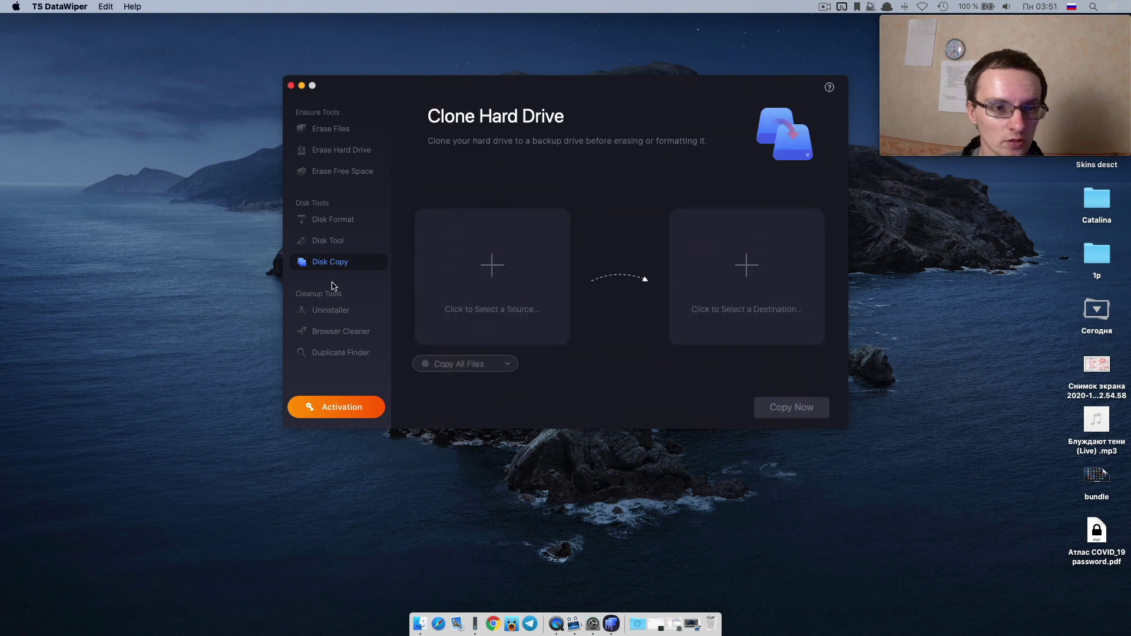
pyautogui.click(352, 311)
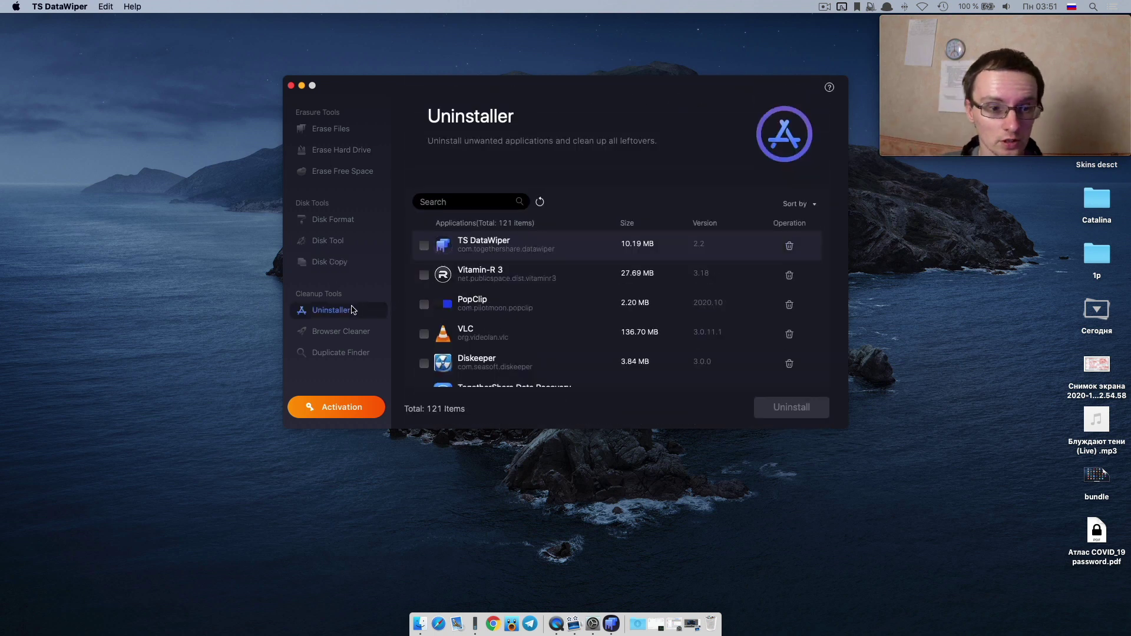
pyautogui.scroll(-3, 716, 307)
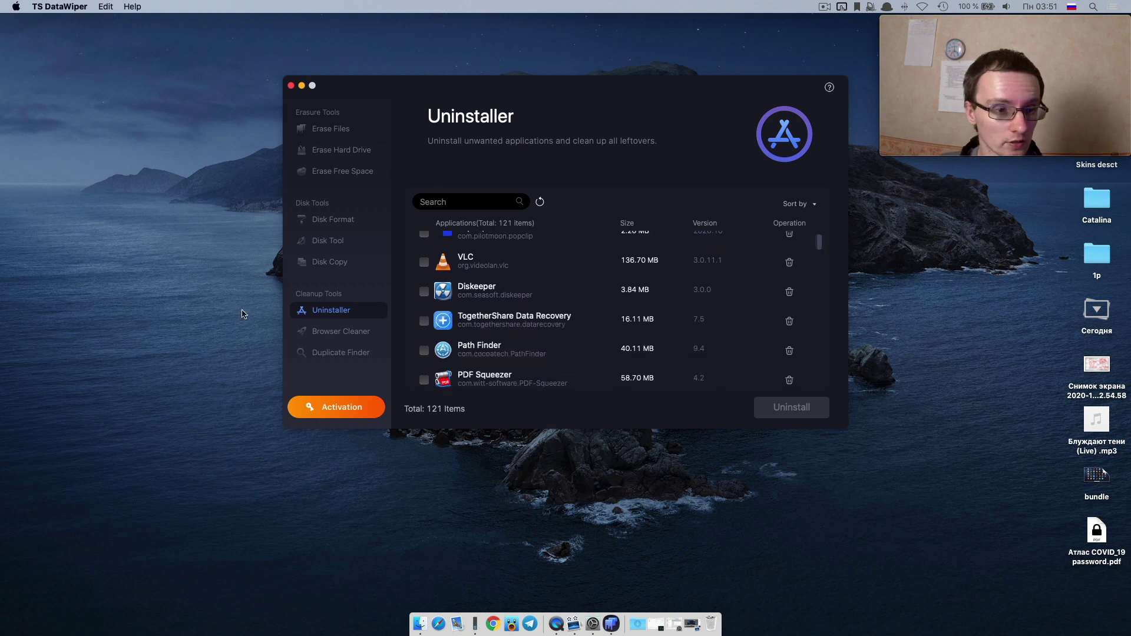
pyautogui.click(348, 334)
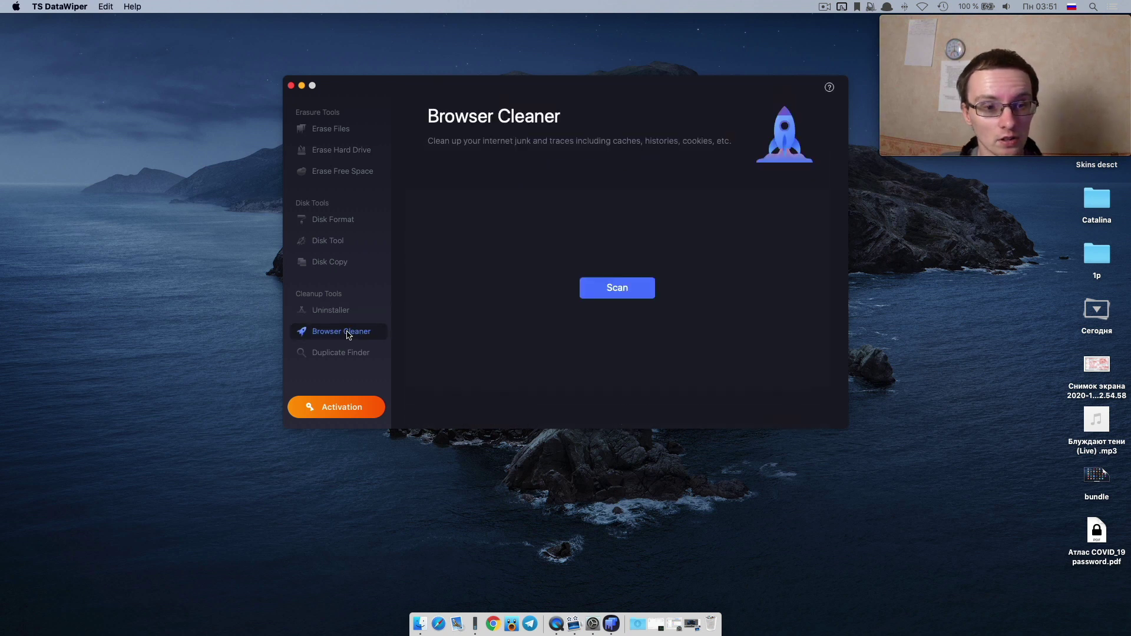
pyautogui.click(353, 353)
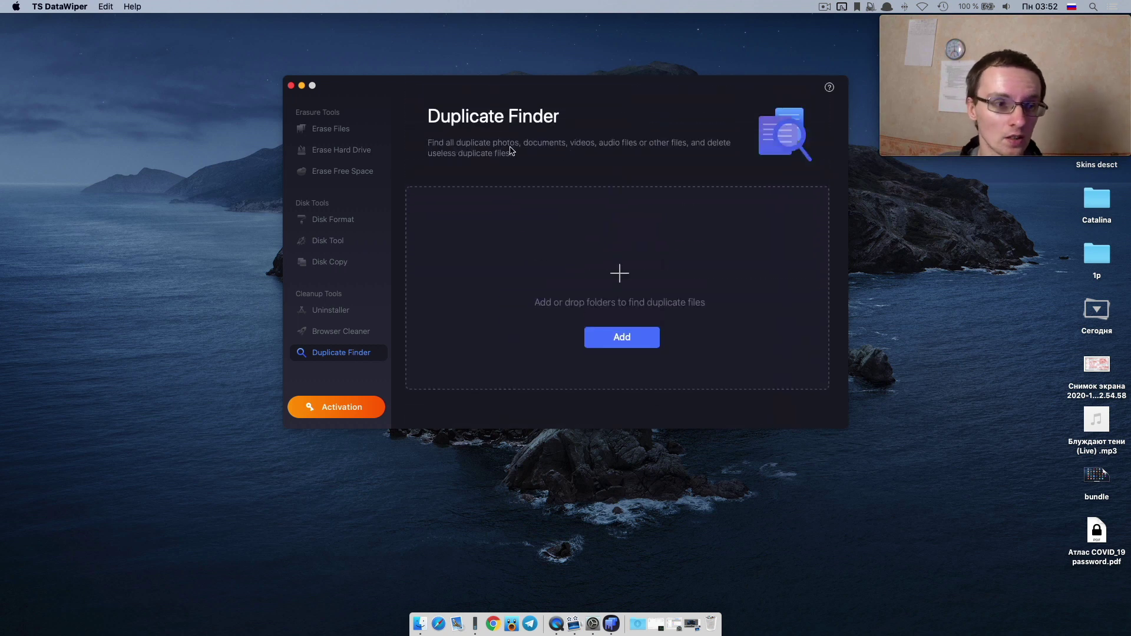
# Show the Erase Files data erasure standards settings, then dismiss Whisk's welcome dialog.
pyautogui.click(342, 133)
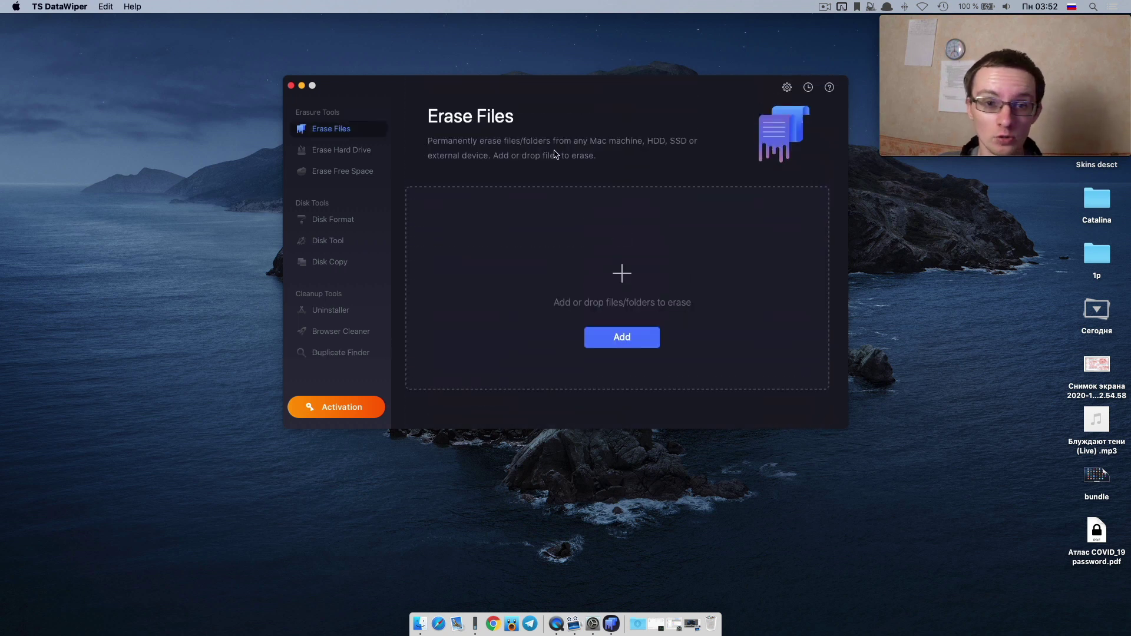
pyautogui.click(787, 87)
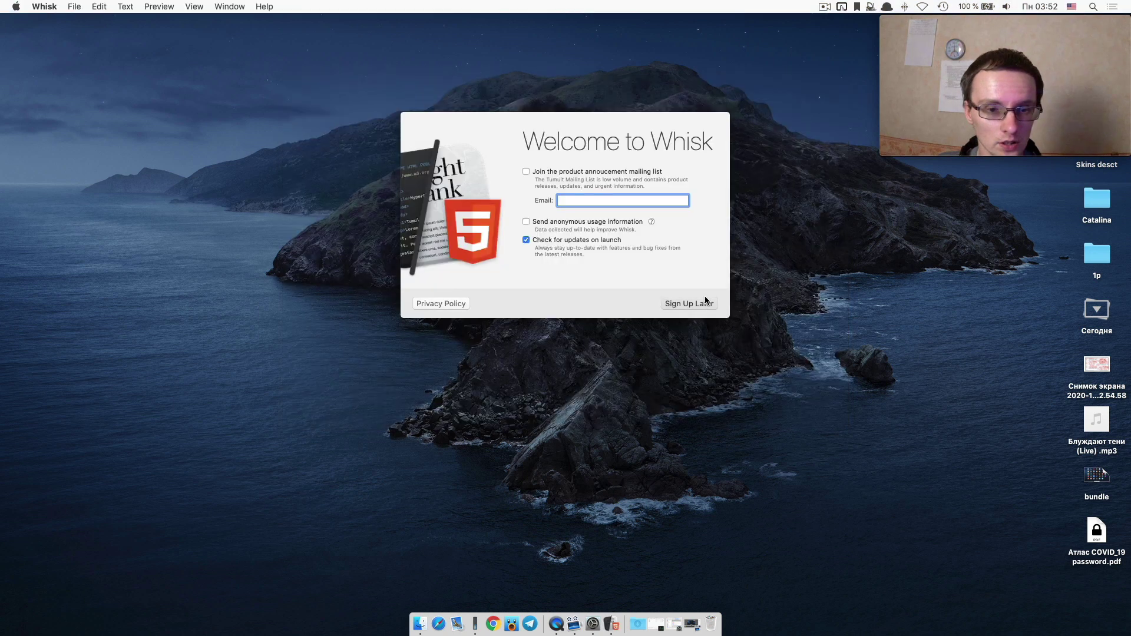
pyautogui.click(711, 301)
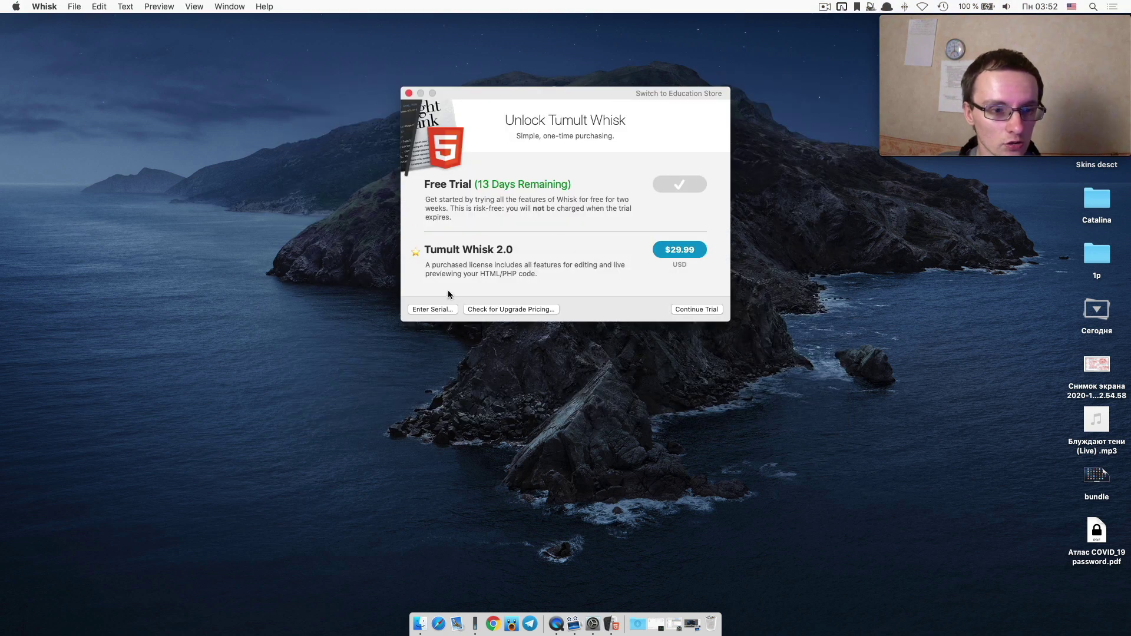
# Continue Whisk's trial, enlarge the editor, and create then close a second untitled document.
pyautogui.click(694, 309)
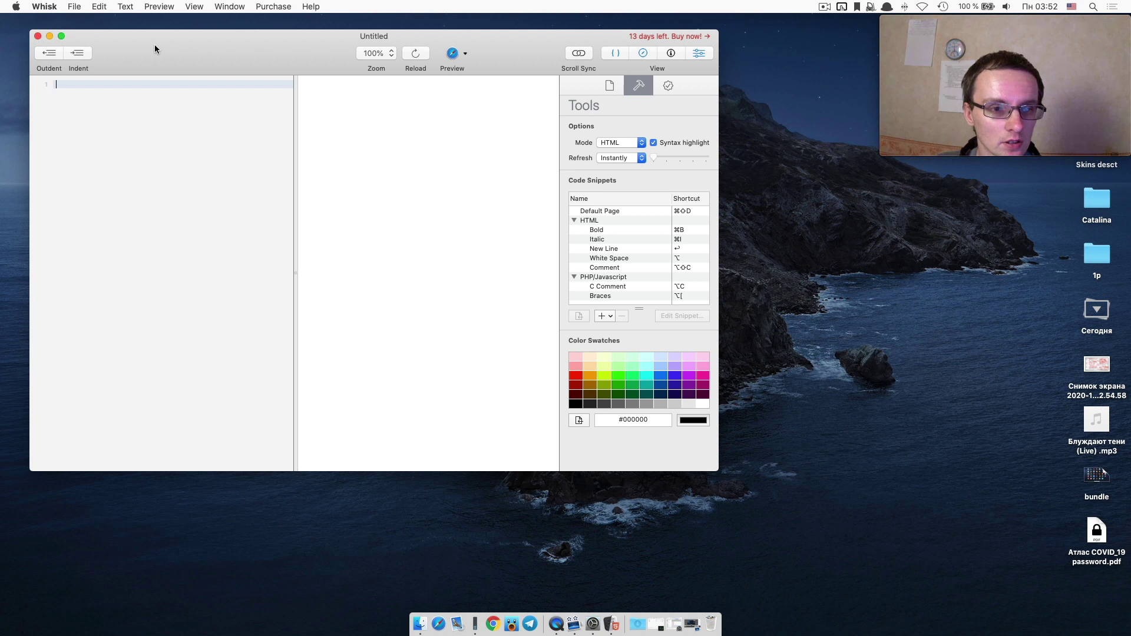
pyautogui.moveTo(155, 44); pyautogui.dragTo(412, 125)
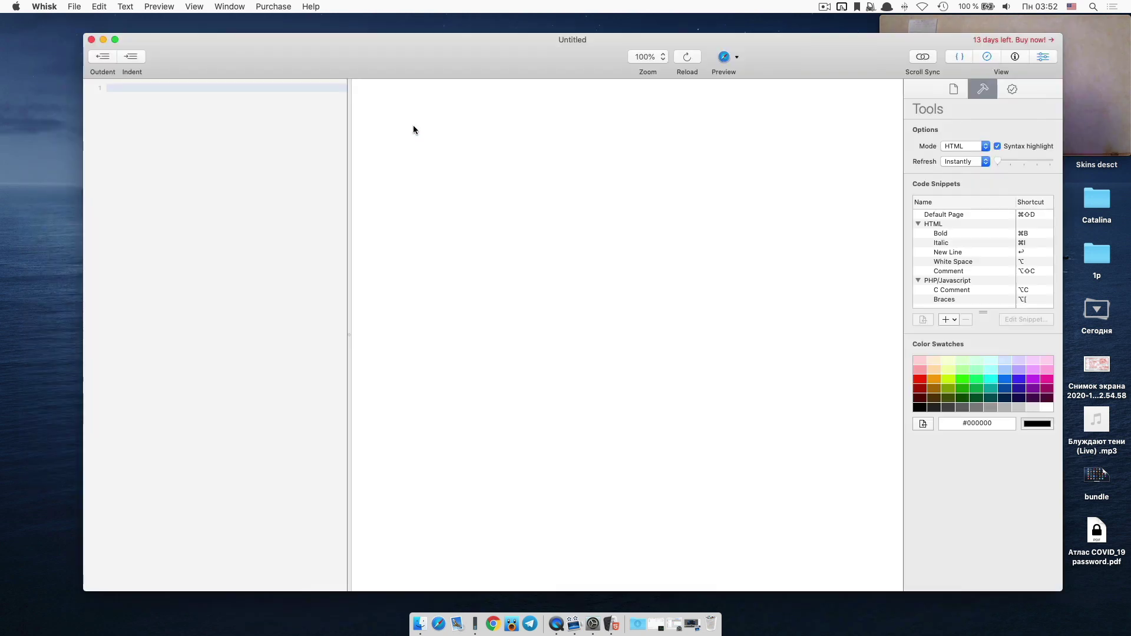
pyautogui.click(85, 6)
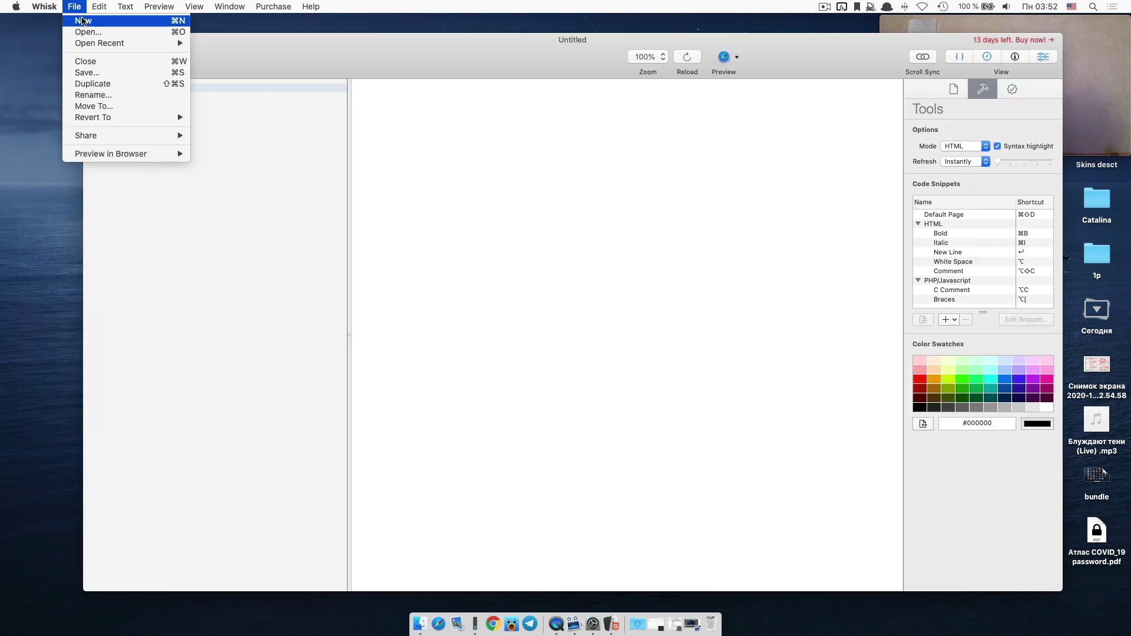
pyautogui.click(83, 19)
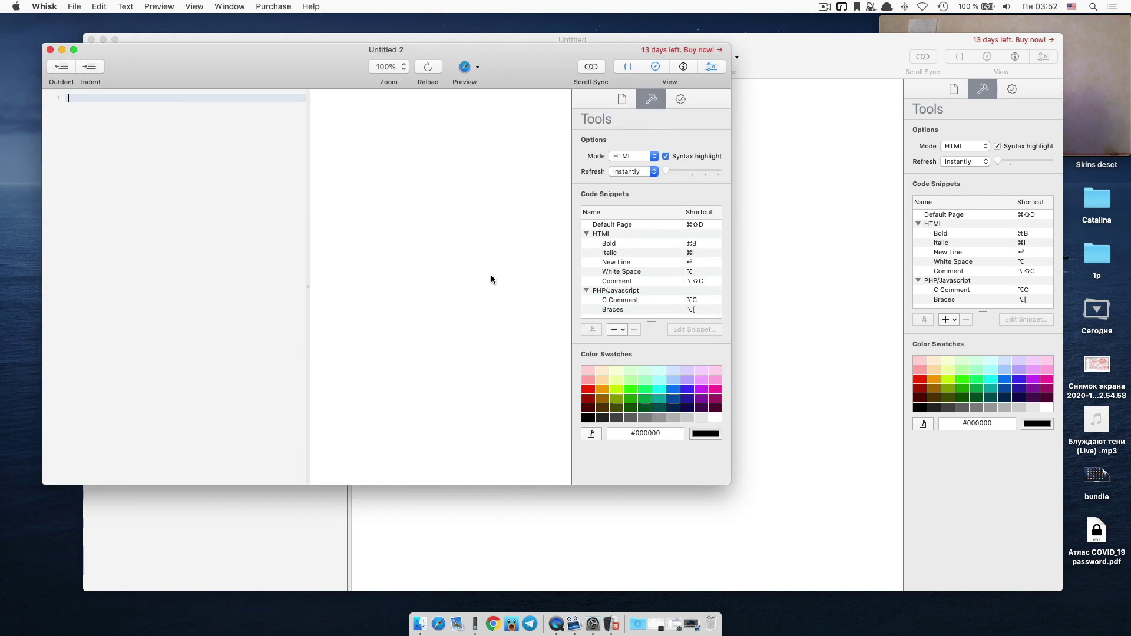
pyautogui.press('super+w')
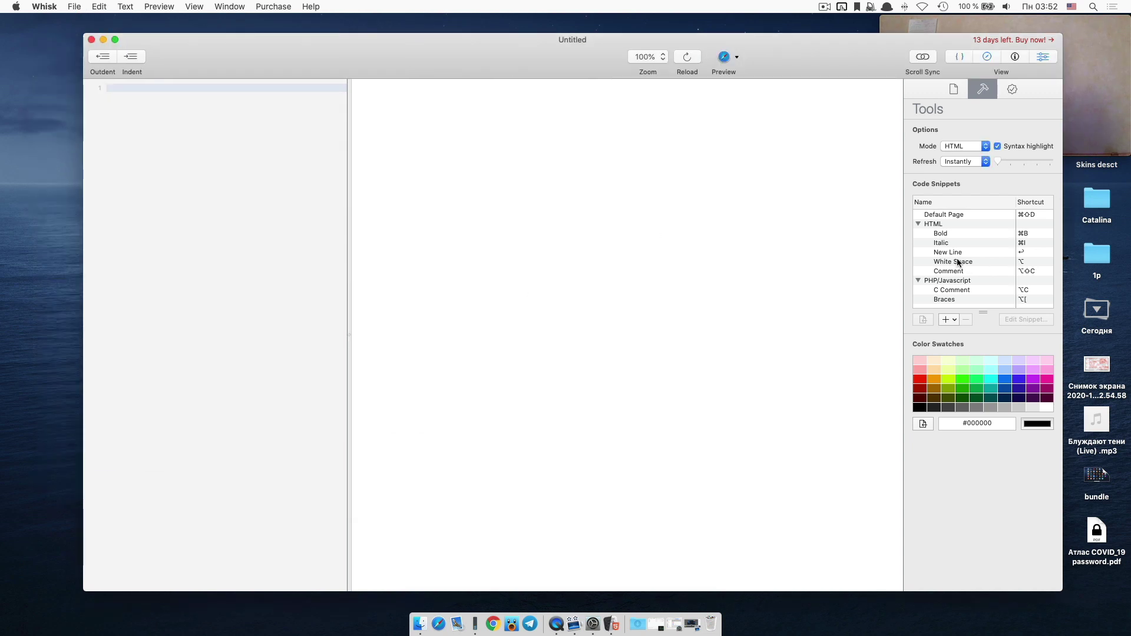
# Insert the &nbsp; White Space snippet on line 1, cancel the save prompt, then quit again.
pyautogui.doubleClick(958, 261)
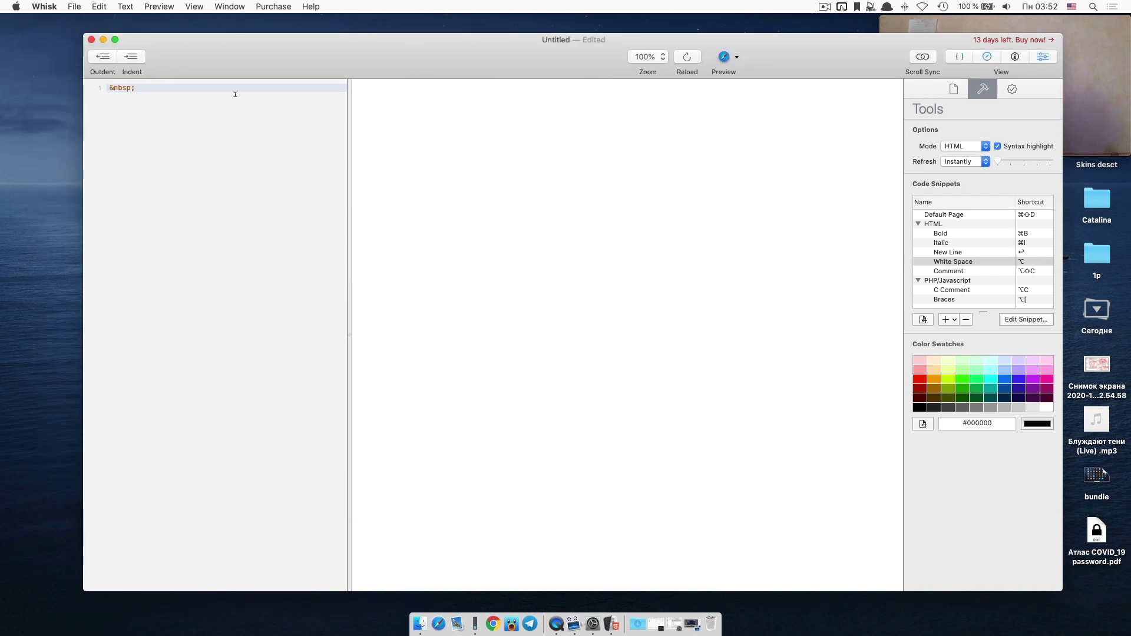
pyautogui.press('super+q')
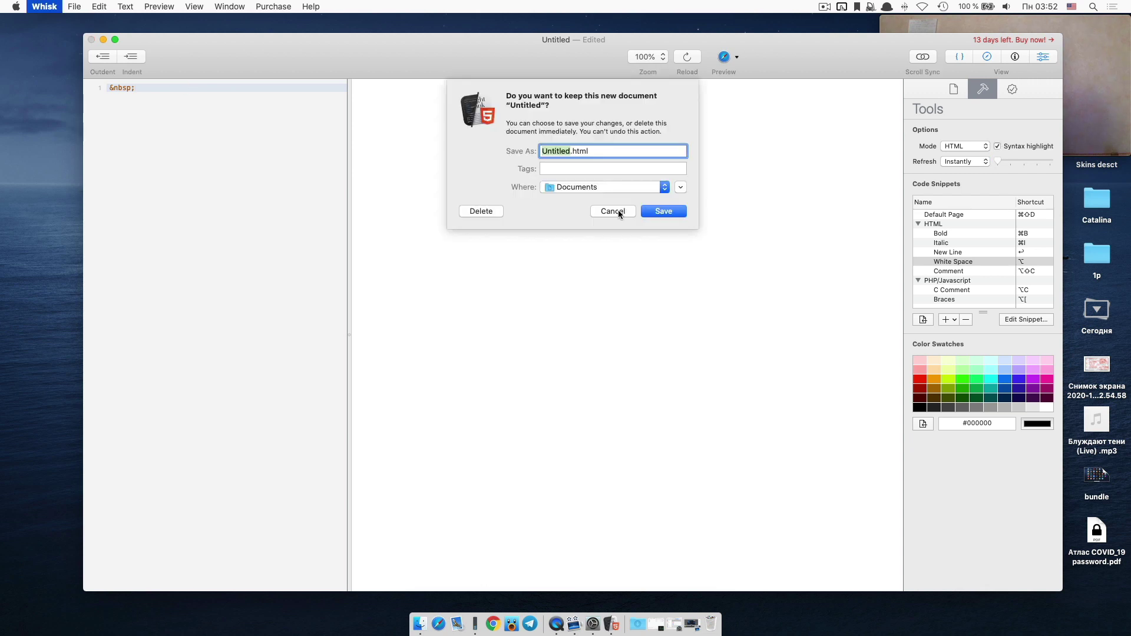
pyautogui.click(618, 210)
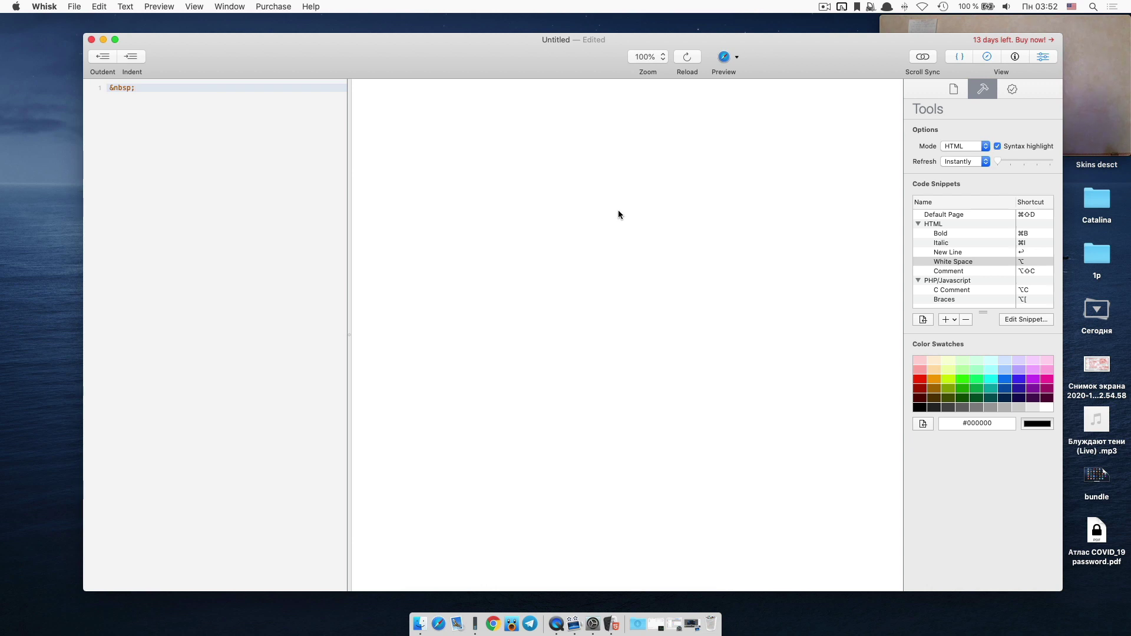
pyautogui.press('super+q')
# Discard the unsaved Whisk document, quit Whisk, and file it into the Launchpad bundle folder.
pyautogui.click(481, 212)
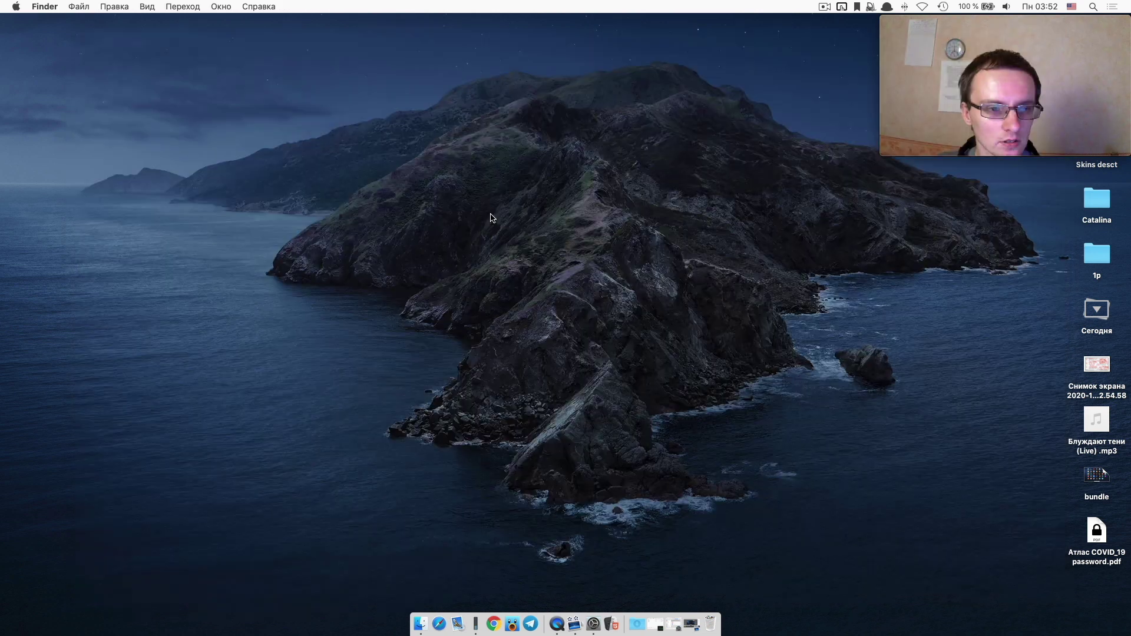
pyautogui.press('F4')
pyautogui.moveTo(442, 402); pyautogui.dragTo(294, 88)
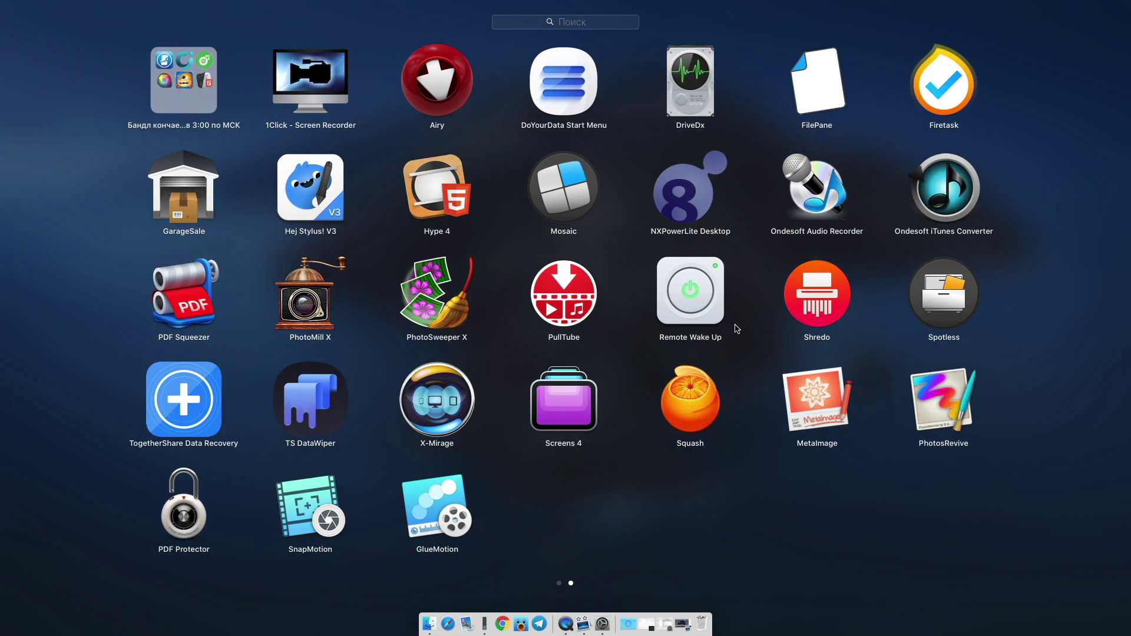
# Launch Screens 4 on the trial, toggle the computers sidebar, and move the window left.
pyautogui.click(207, 460)
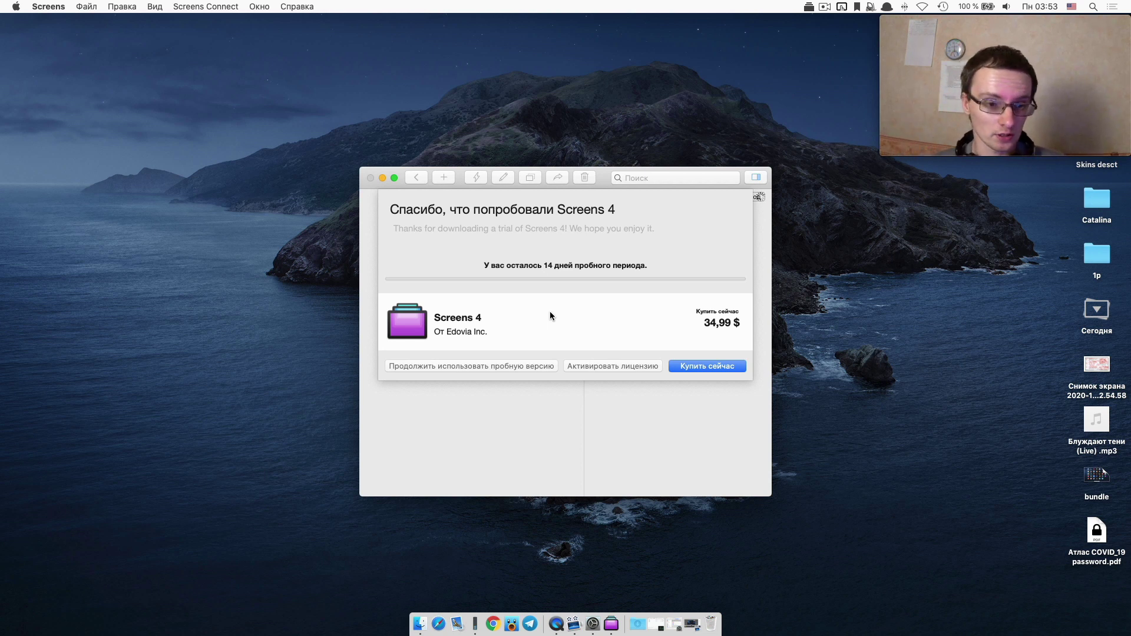
pyautogui.click(465, 366)
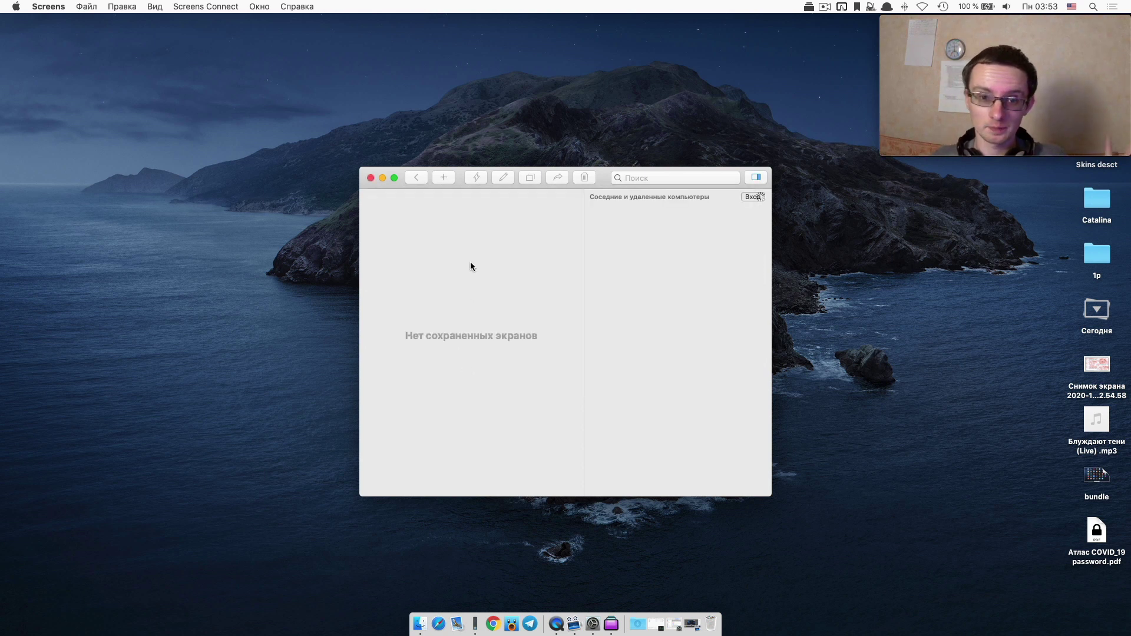
pyautogui.click(759, 177)
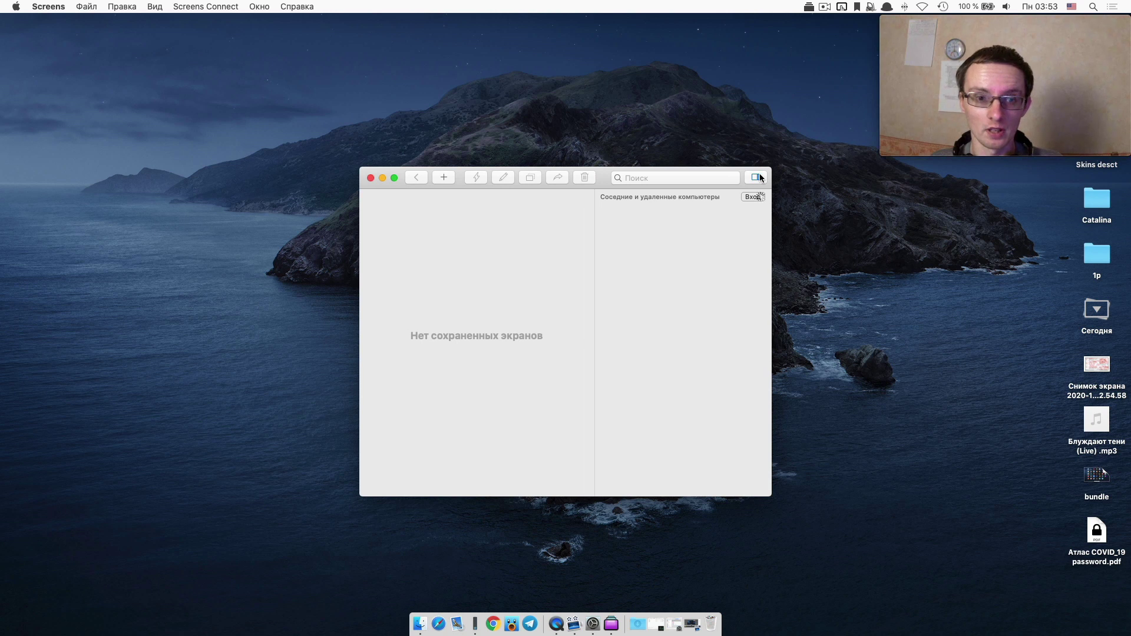
pyautogui.click(758, 177)
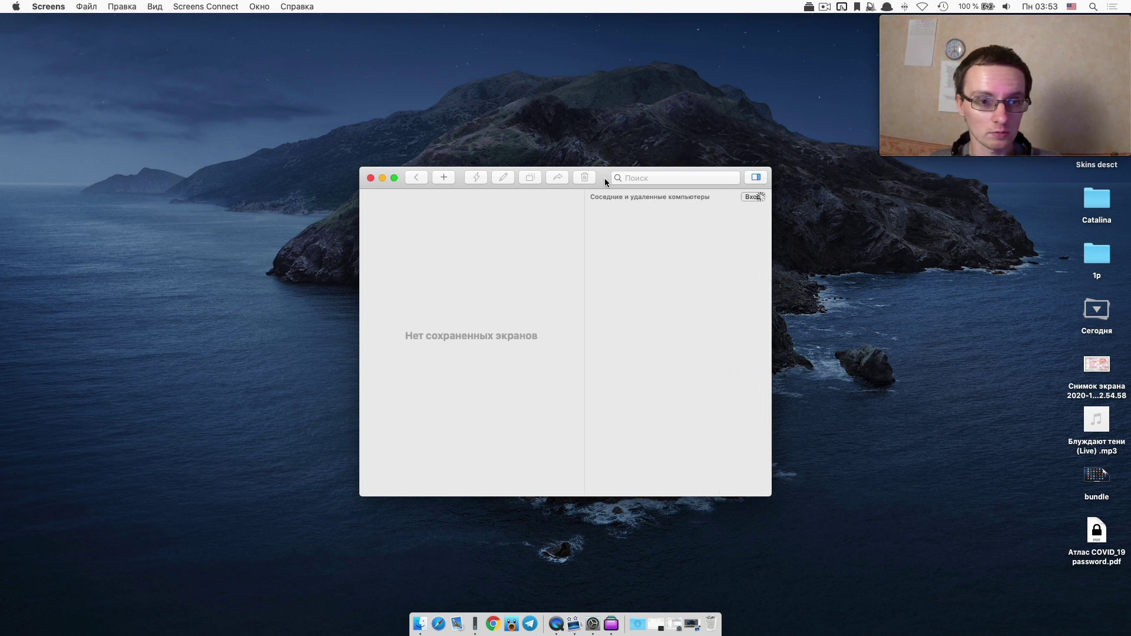
pyautogui.moveTo(605, 178); pyautogui.dragTo(499, 186)
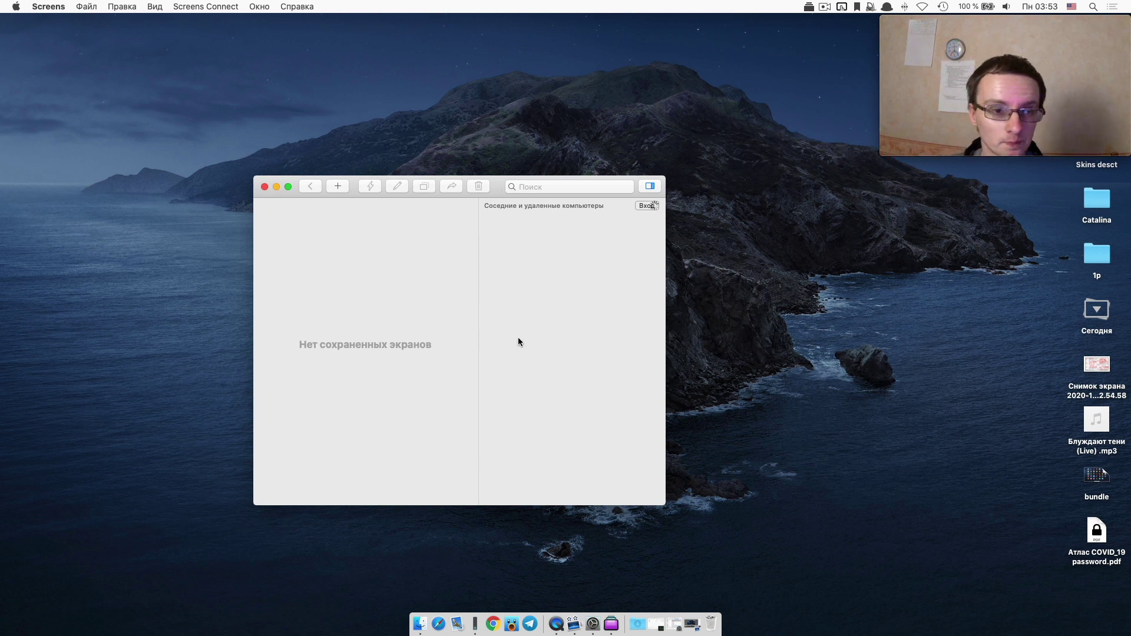
# Browse Screens preferences panes (Sync, Connection, Passwords, Shortcuts, Advanced), then quit to Launchpad.
pyautogui.click(48, 7)
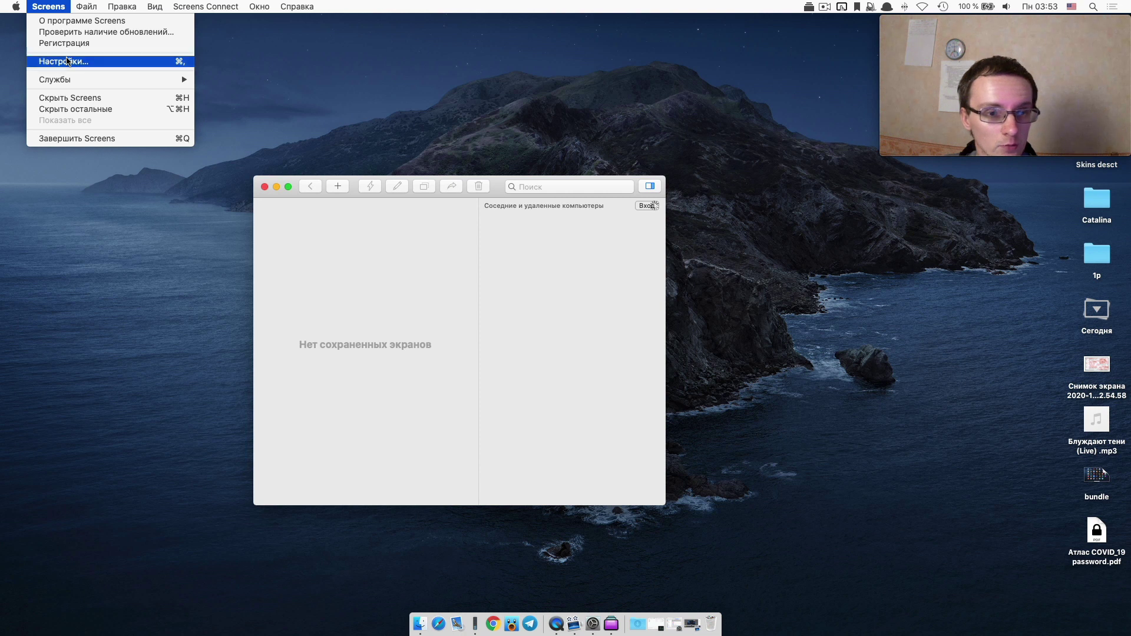
pyautogui.click(68, 62)
pyautogui.click(492, 109)
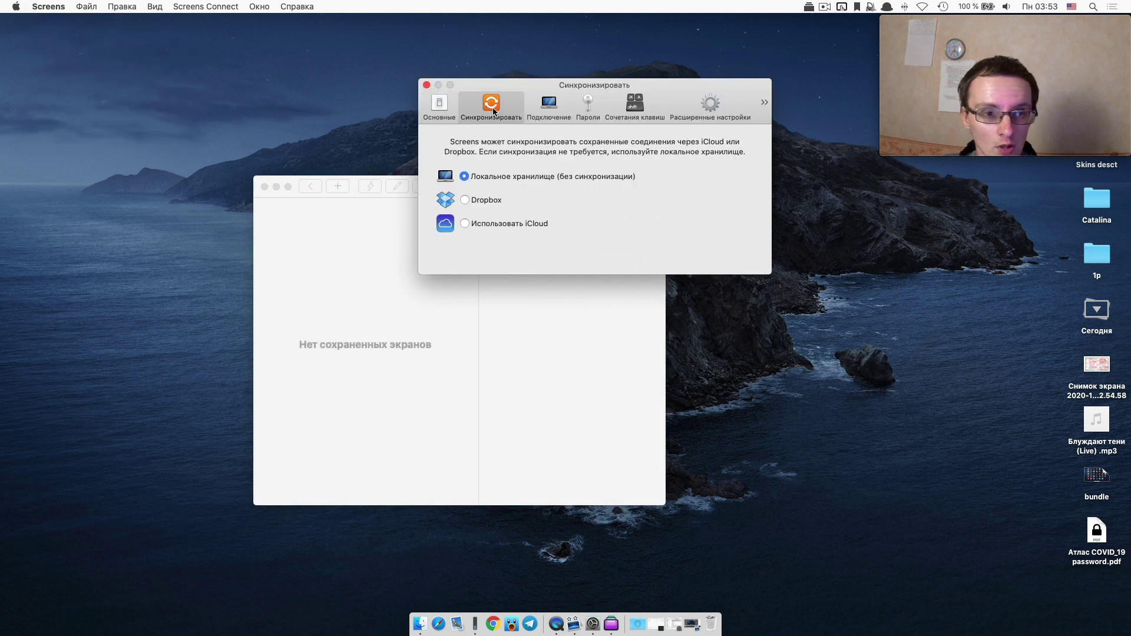
pyautogui.click(564, 112)
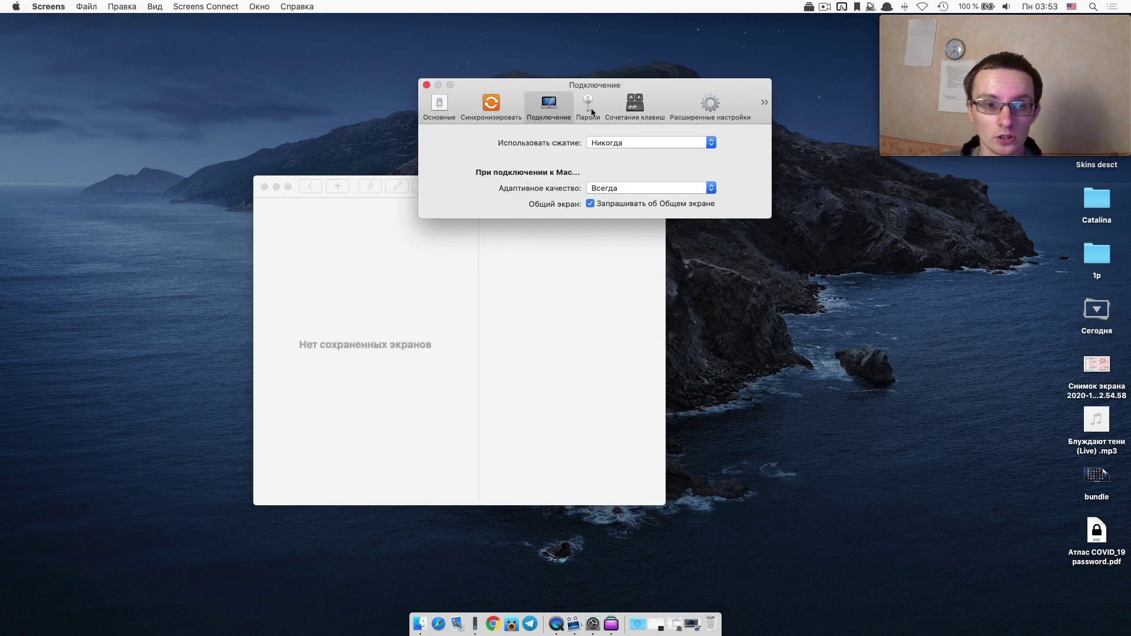
pyautogui.click(589, 111)
pyautogui.click(643, 107)
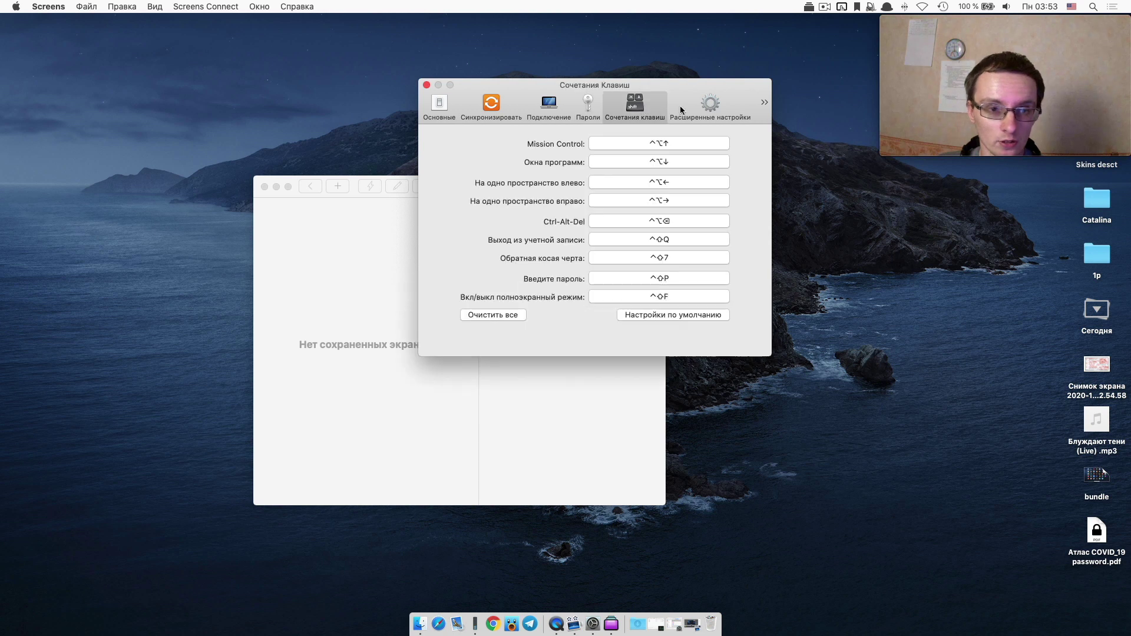
pyautogui.click(722, 105)
pyautogui.click(765, 103)
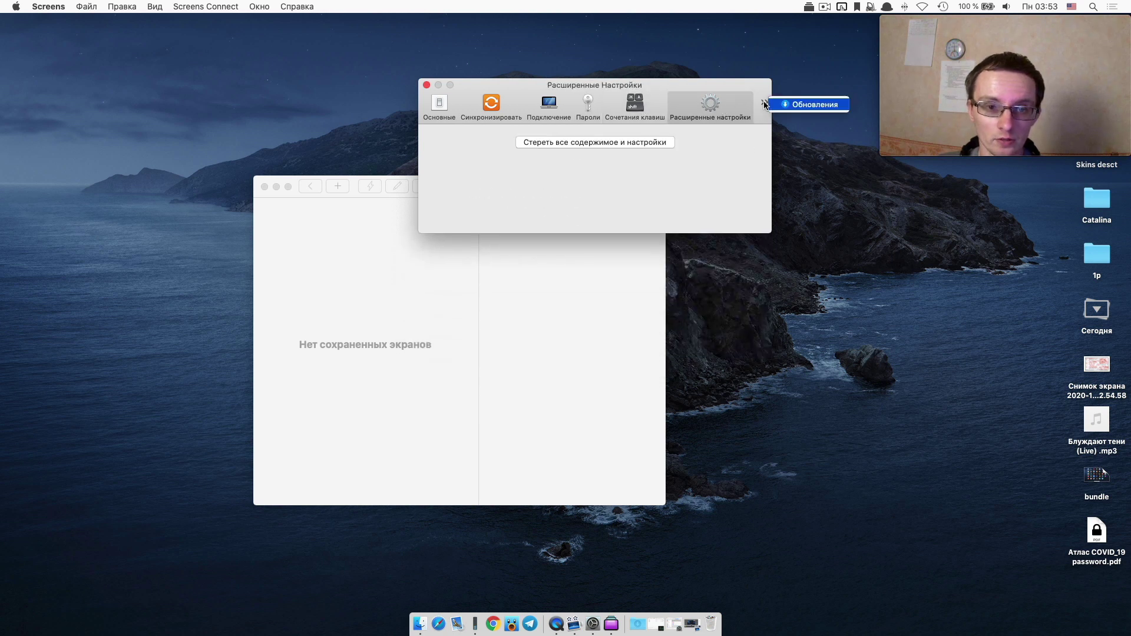
pyautogui.click(750, 160)
pyautogui.press('super+q')
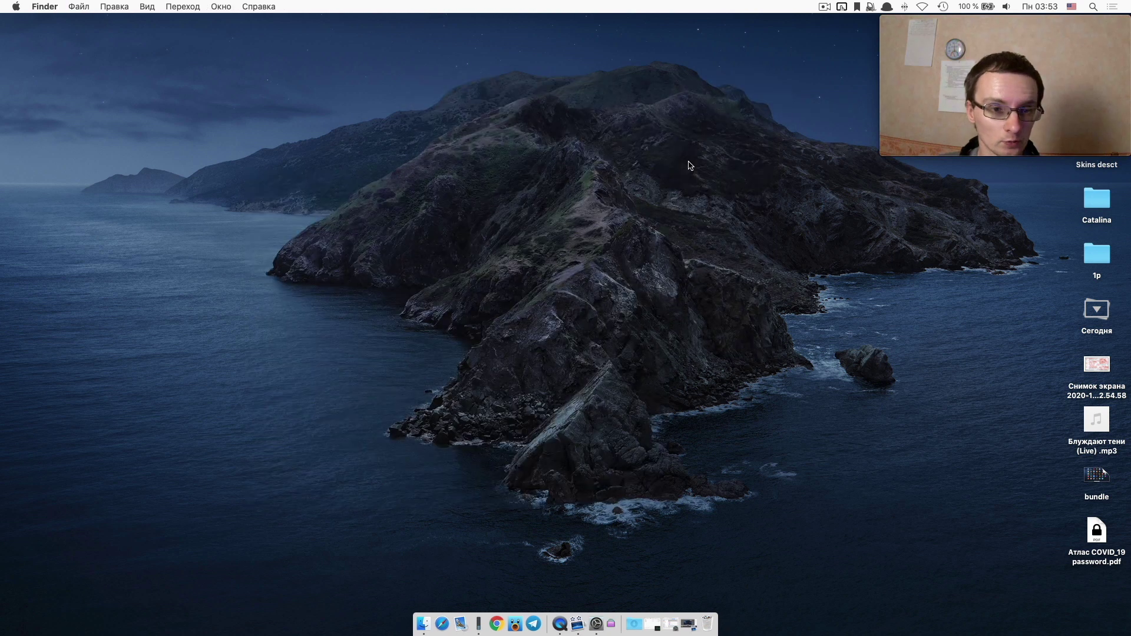
pyautogui.press('F4')
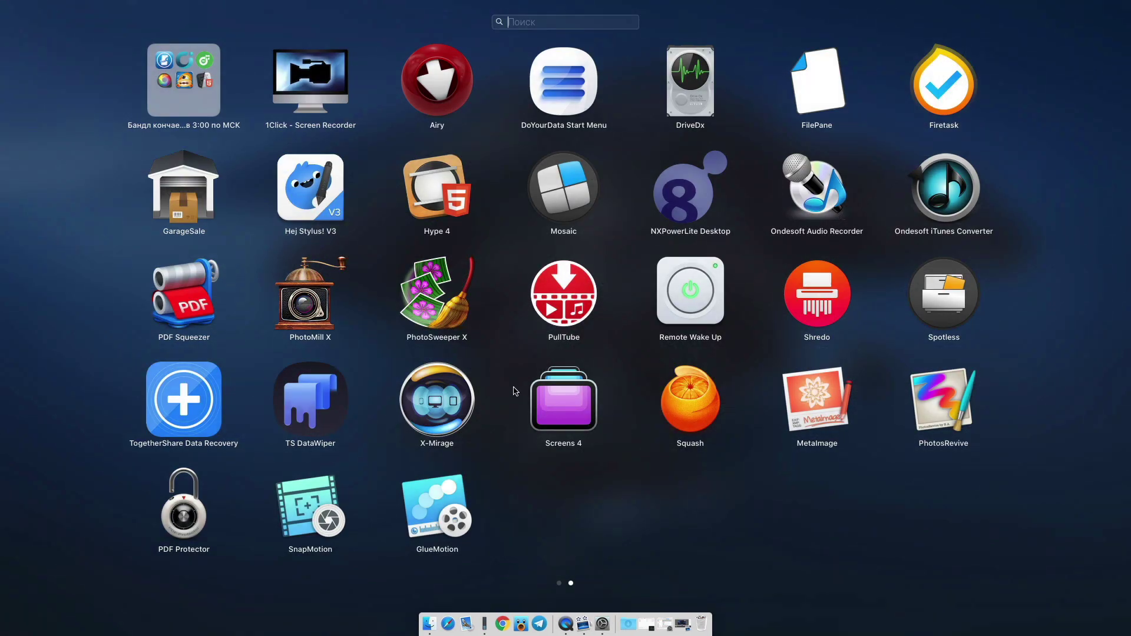
# Launch Squash, decline automatic update checks, and glance at its preferences window.
pyautogui.click(675, 388)
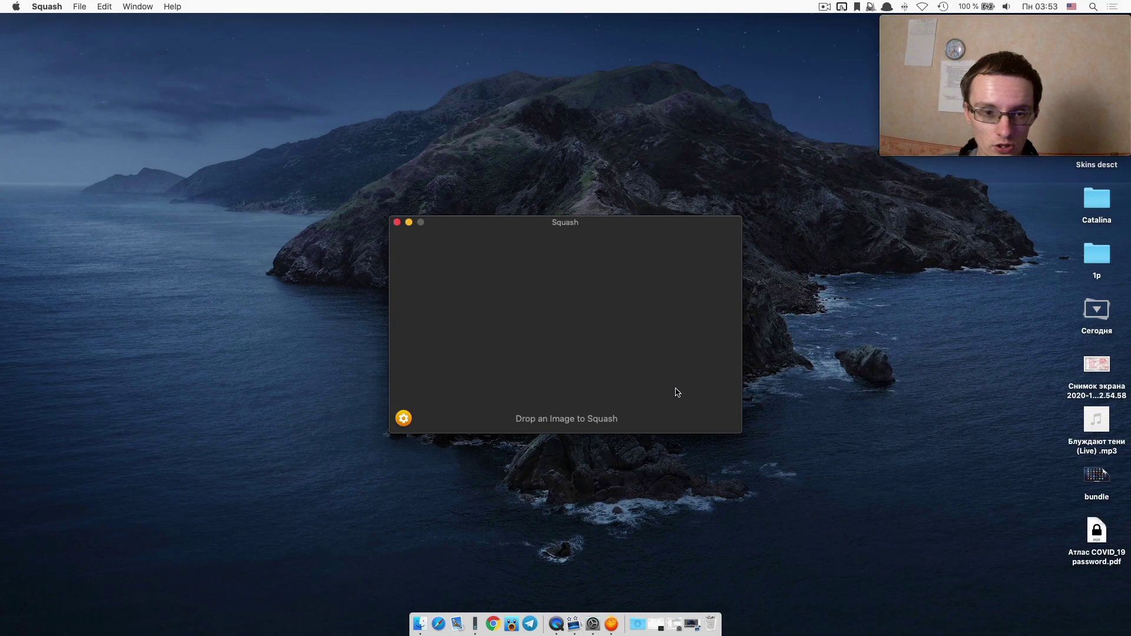
pyautogui.click(575, 219)
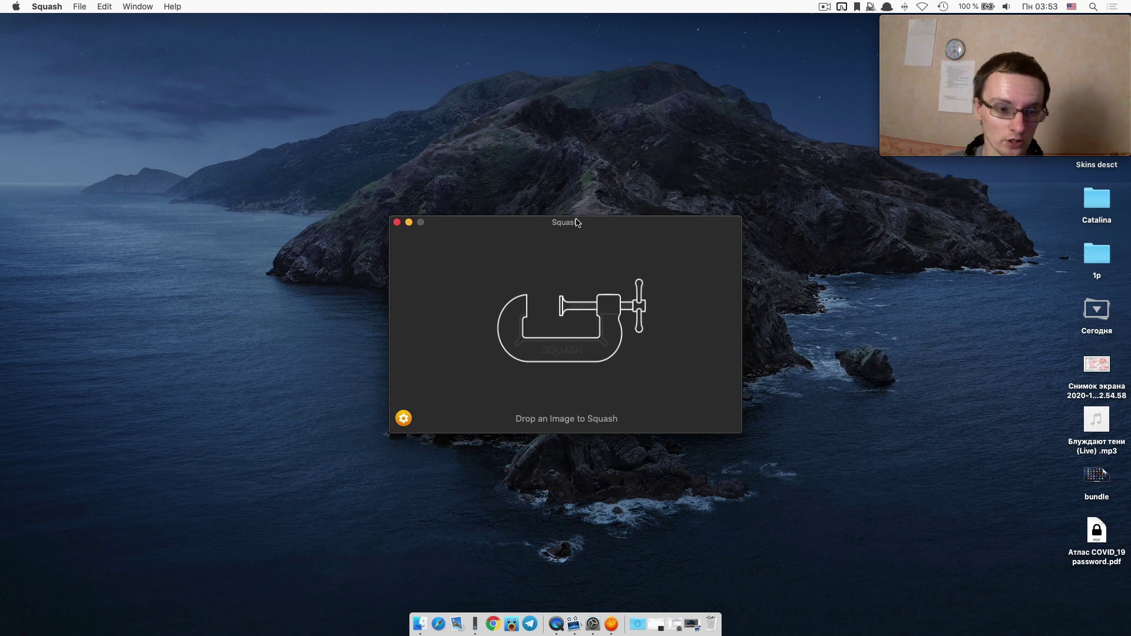
pyautogui.click(404, 418)
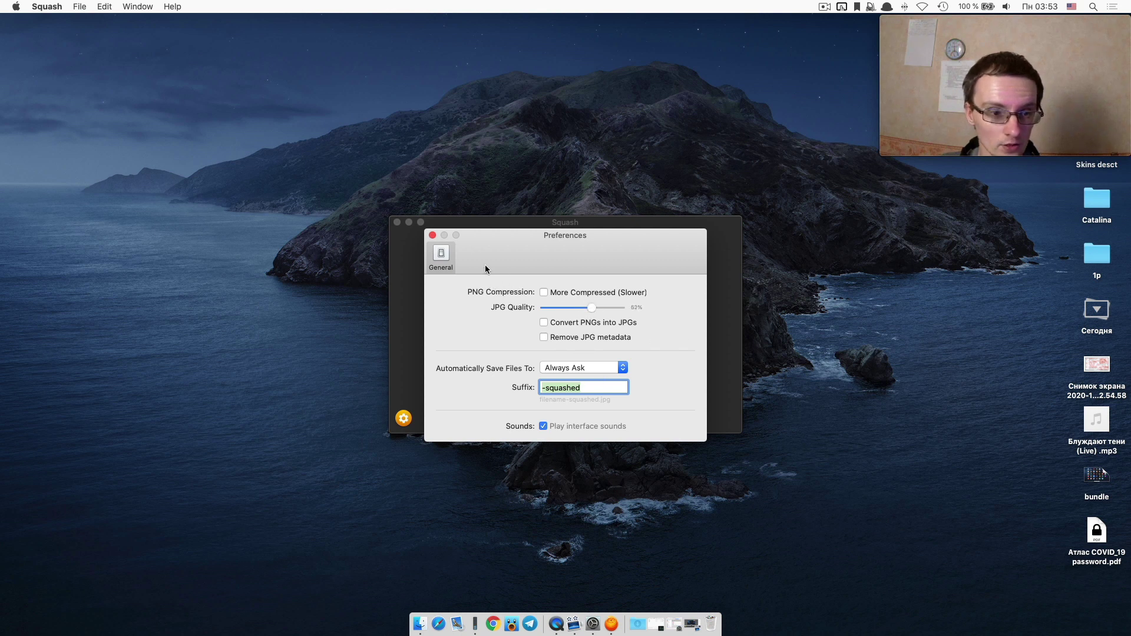
pyautogui.click(431, 235)
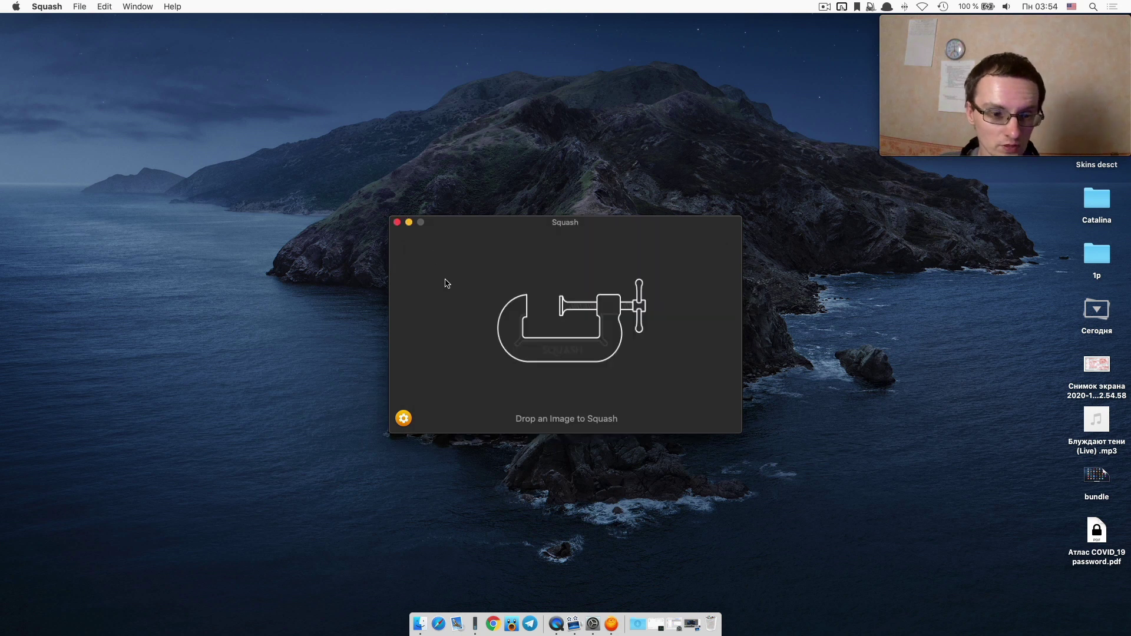
# View Squash's About window showing version 2.0.4 (352) twice, then quit to Launchpad.
pyautogui.click(64, 5)
pyautogui.click(66, 23)
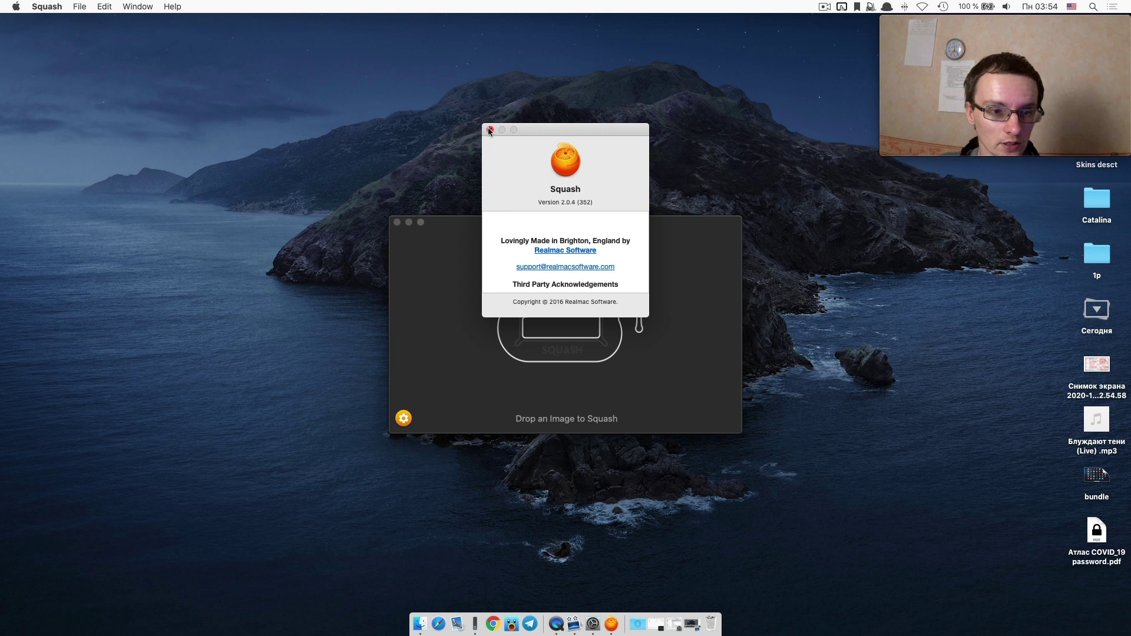
pyautogui.click(489, 130)
pyautogui.click(47, 6)
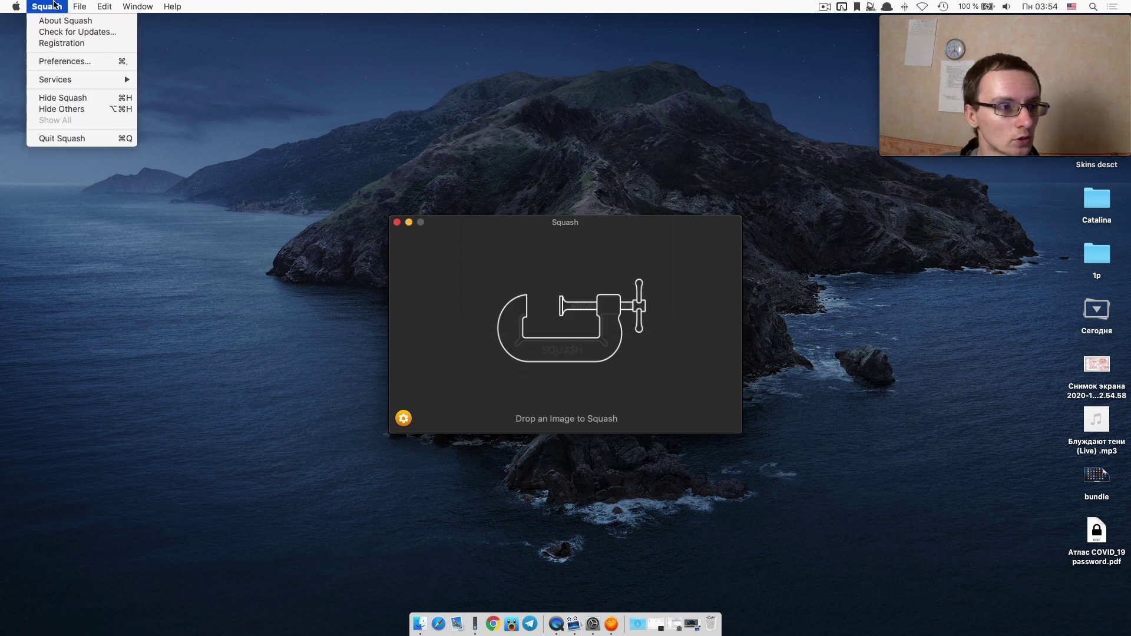
pyautogui.click(50, 24)
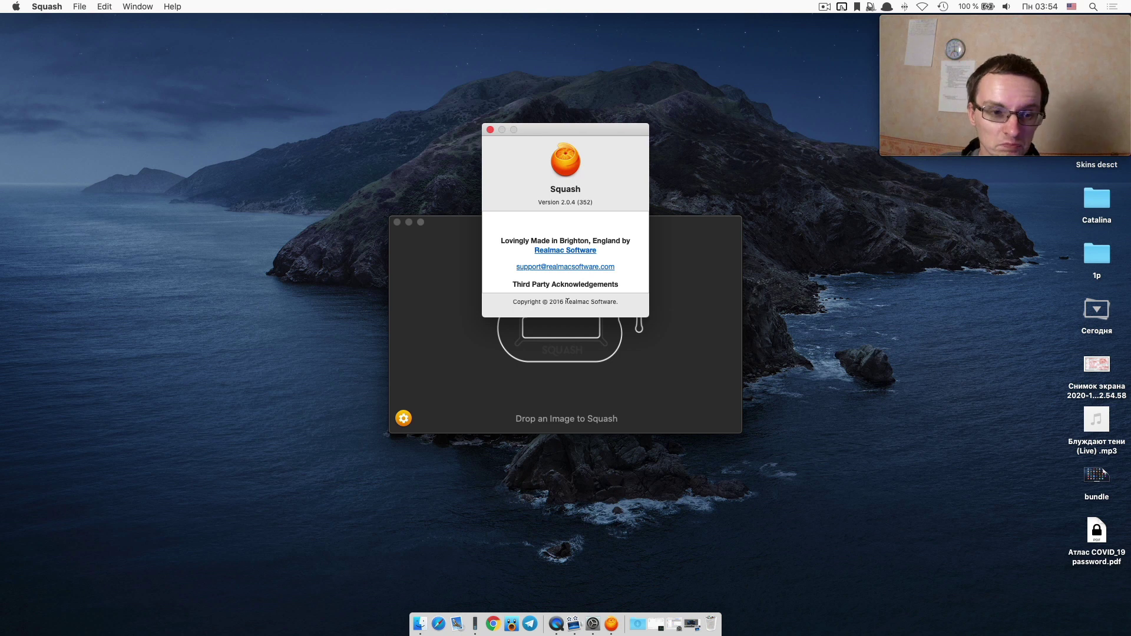
pyautogui.press('super+q')
pyautogui.press('F4')
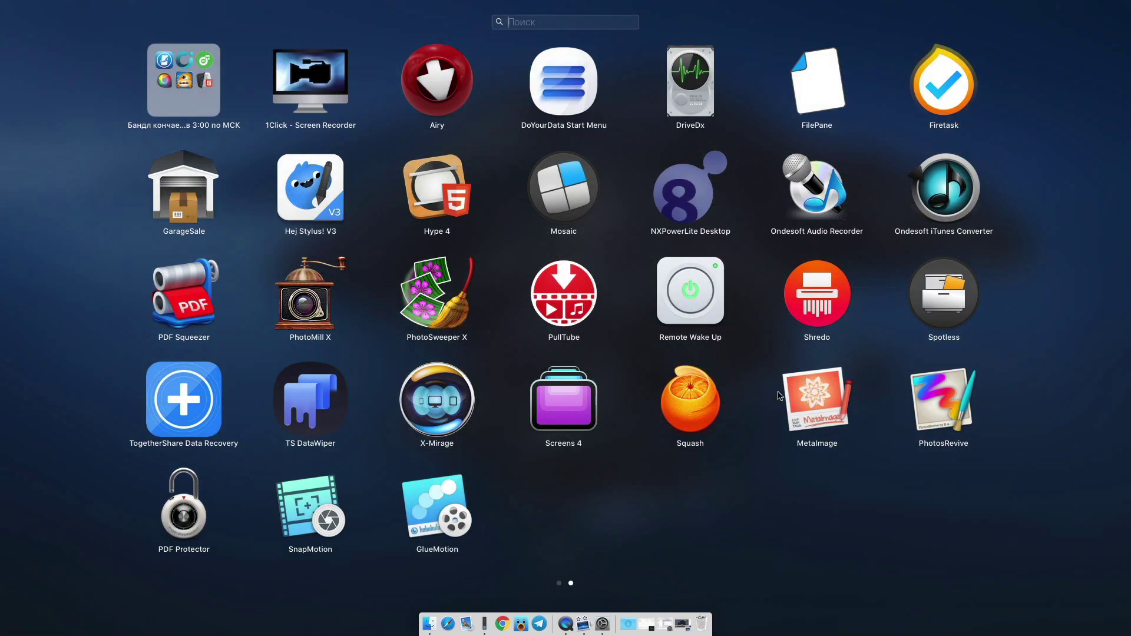
# Allow MetaImage to open in demo mode and show its General preferences.
pyautogui.press('Escape')
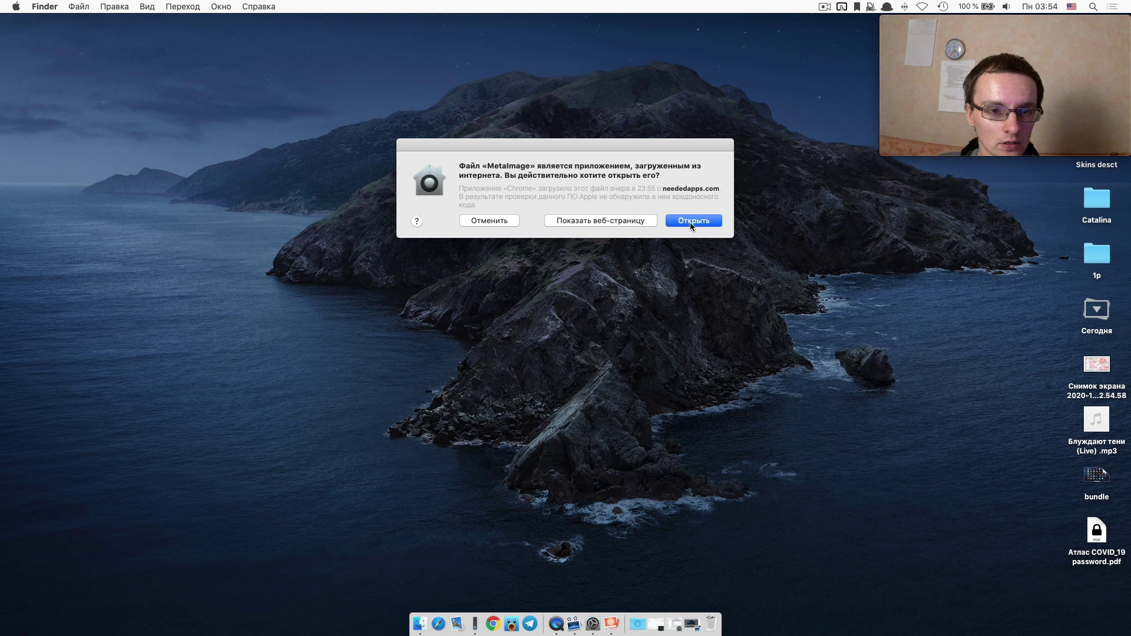
pyautogui.click(691, 223)
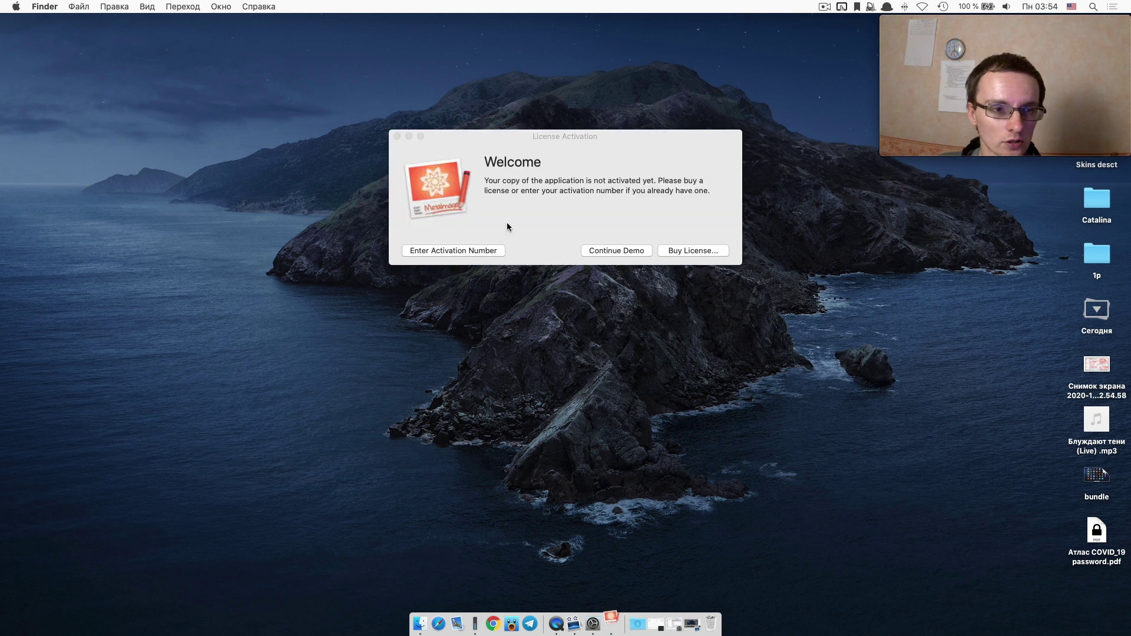
pyautogui.click(615, 249)
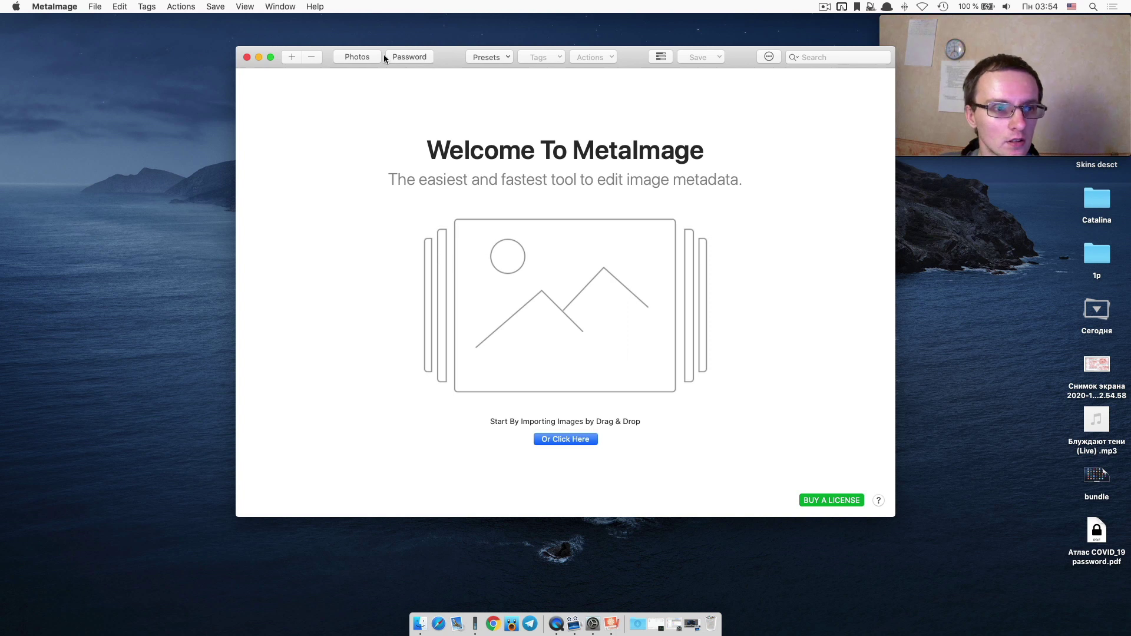
pyautogui.click(55, 6)
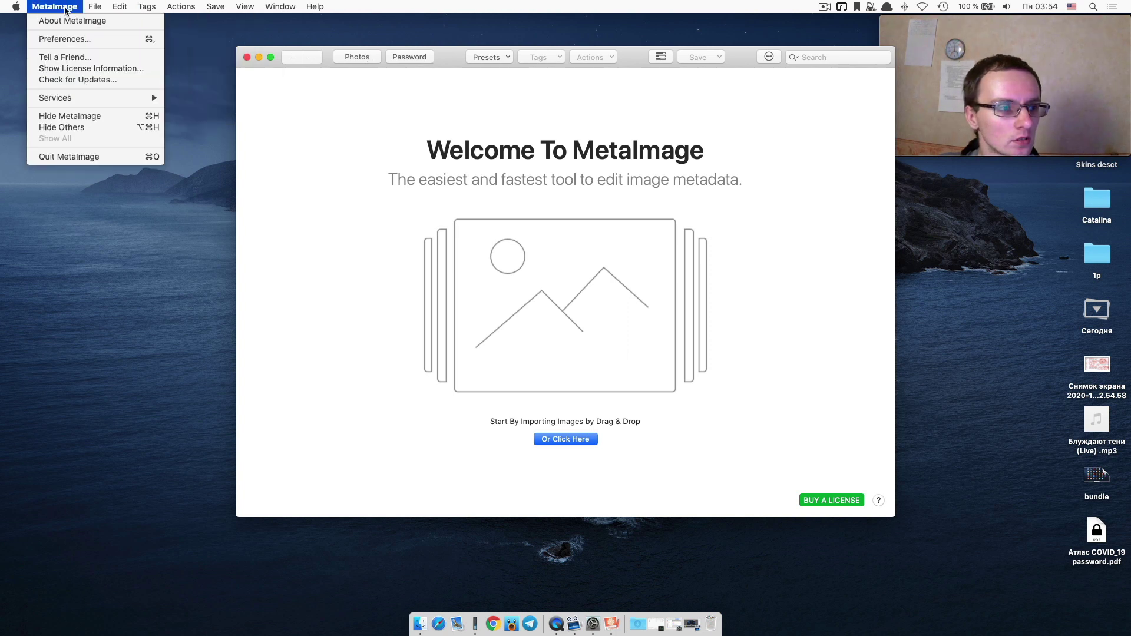
pyautogui.click(61, 39)
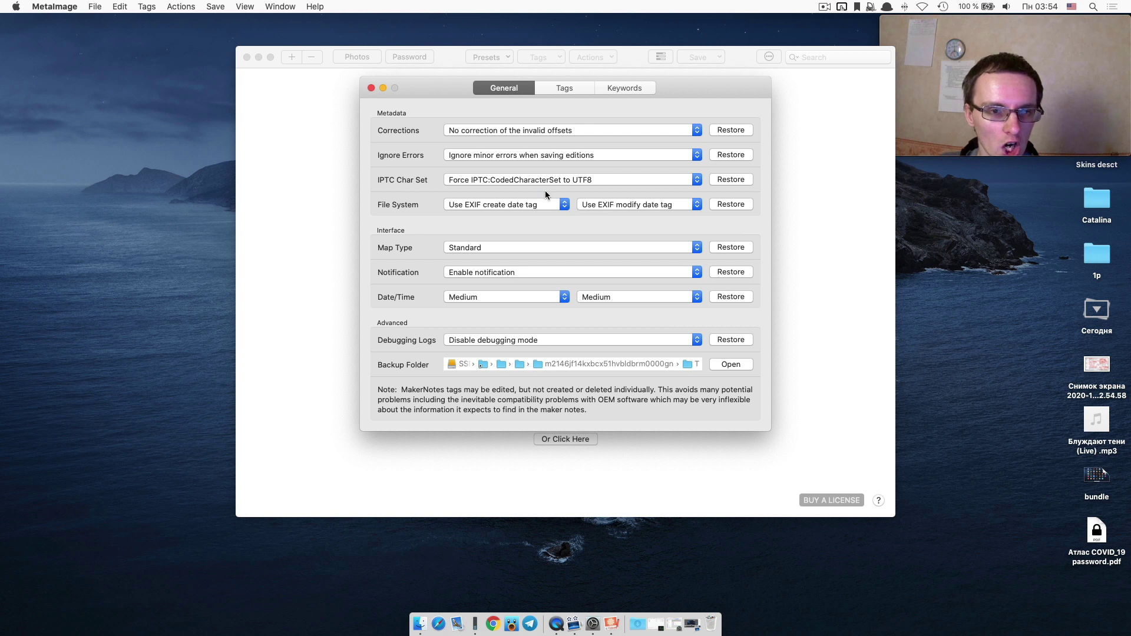
# Switch between the preference tabs and pick the Canon stream's AF Area Height tag.
pyautogui.click(560, 87)
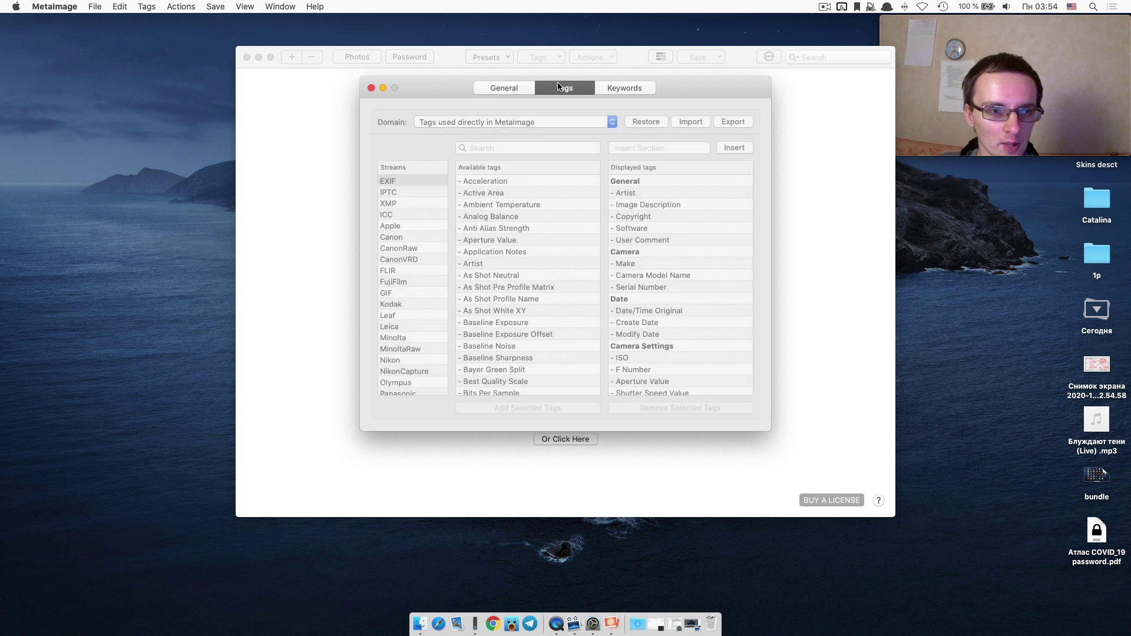
pyautogui.click(627, 86)
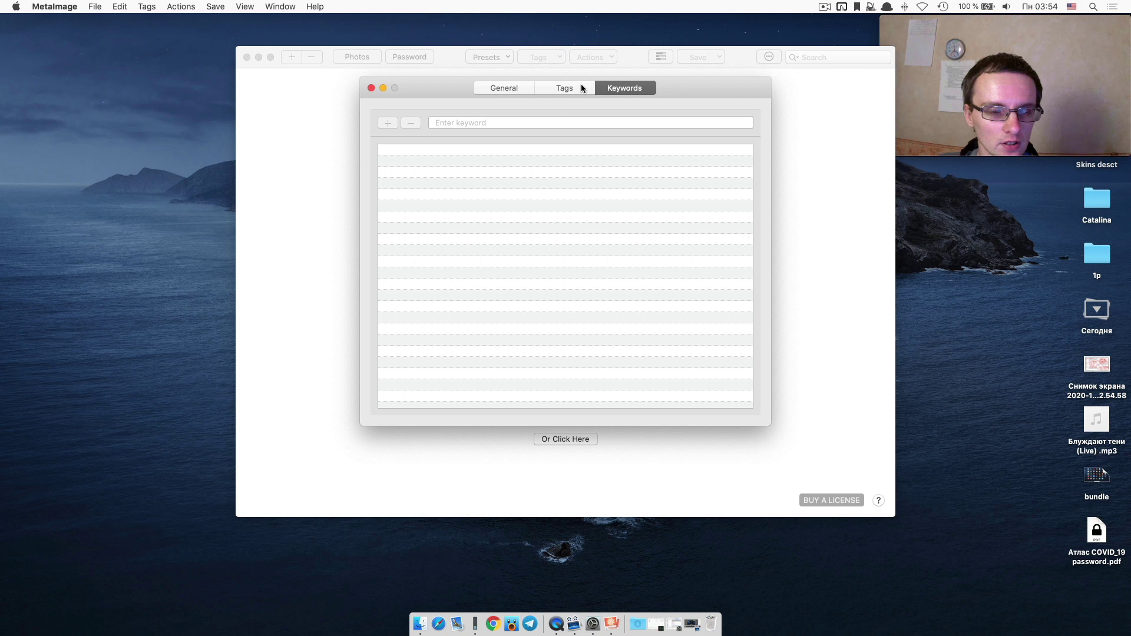
pyautogui.click(581, 86)
pyautogui.click(404, 237)
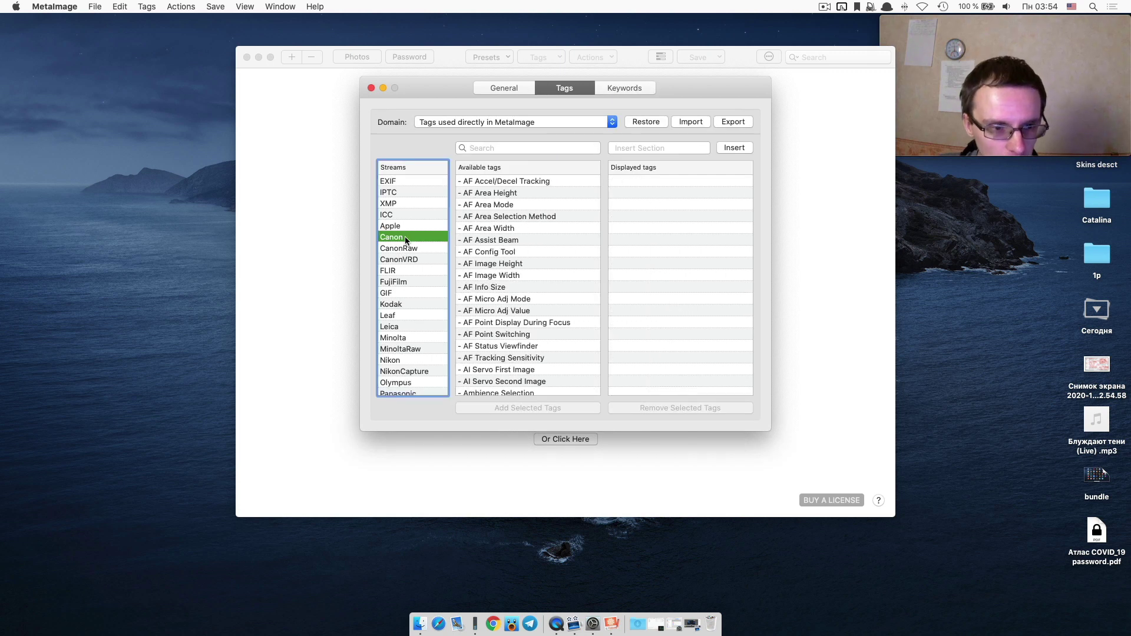
pyautogui.click(489, 194)
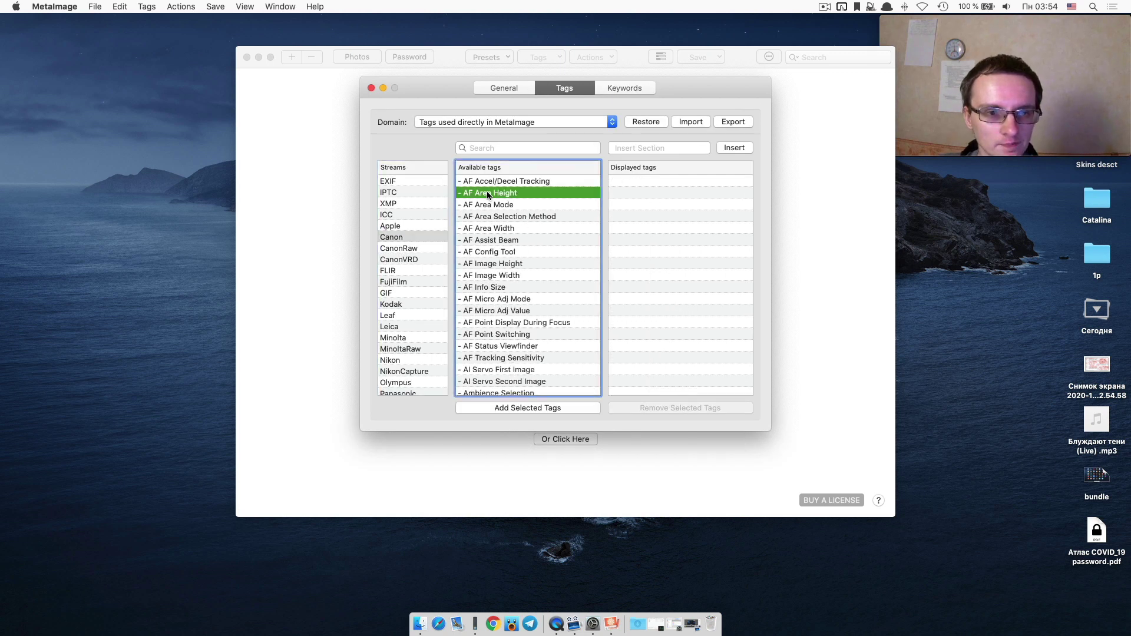
pyautogui.click(520, 89)
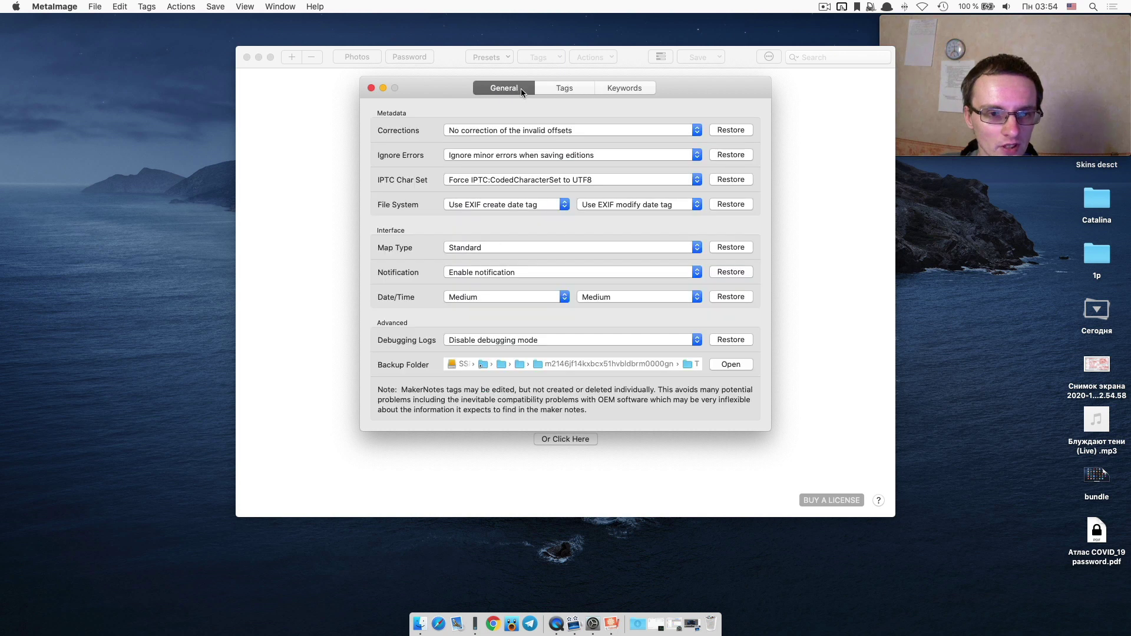
pyautogui.click(621, 93)
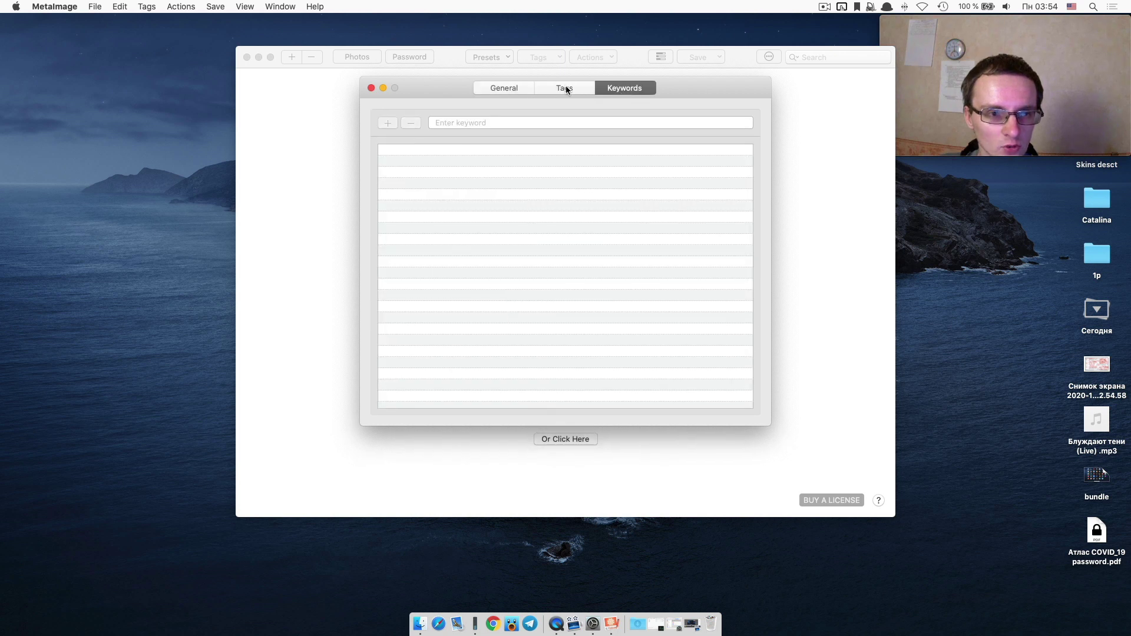
pyautogui.click(563, 87)
pyautogui.click(504, 89)
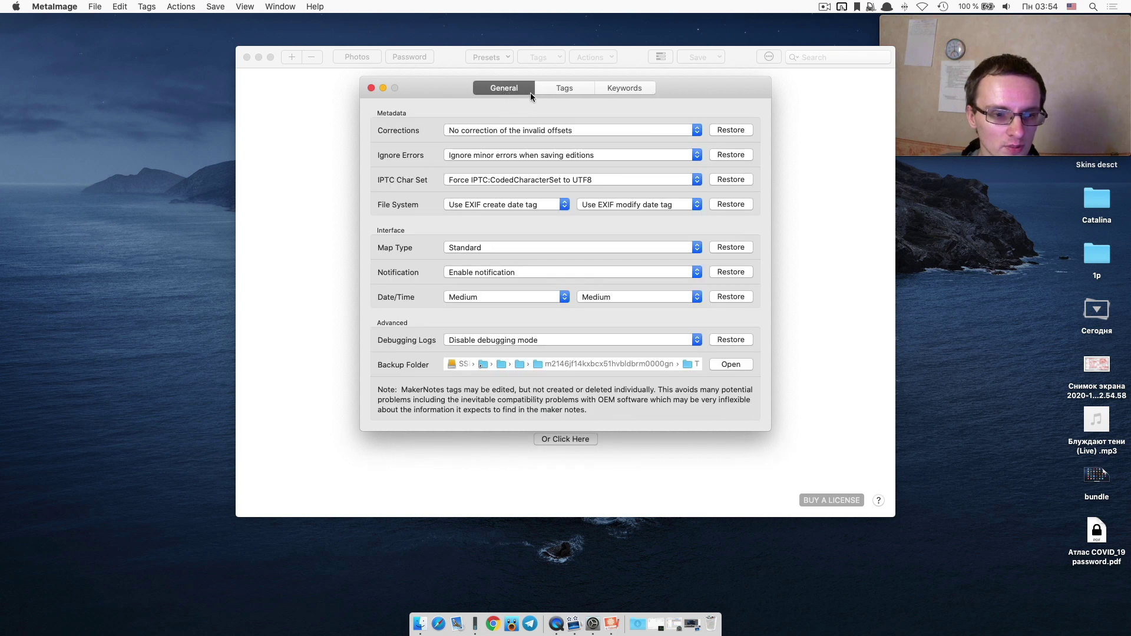
pyautogui.click(549, 91)
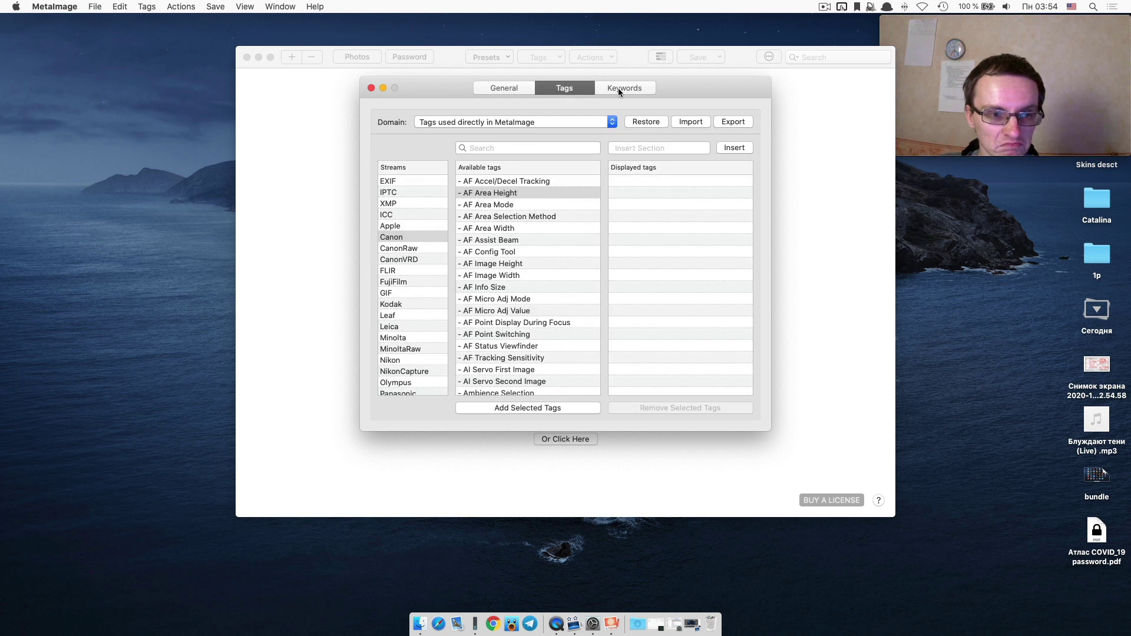
# Browse the PanasonicRaw and Pentax streams' available tags and pick the Pentax ISO tag.
pyautogui.scroll(-5, 433, 231)
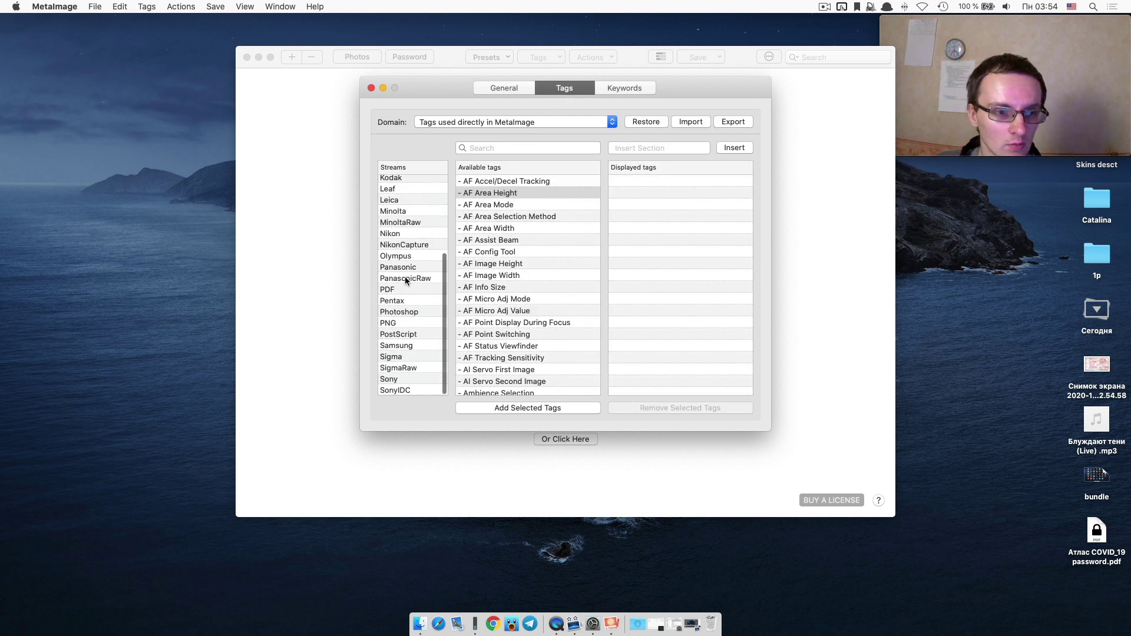
pyautogui.click(405, 278)
pyautogui.click(404, 299)
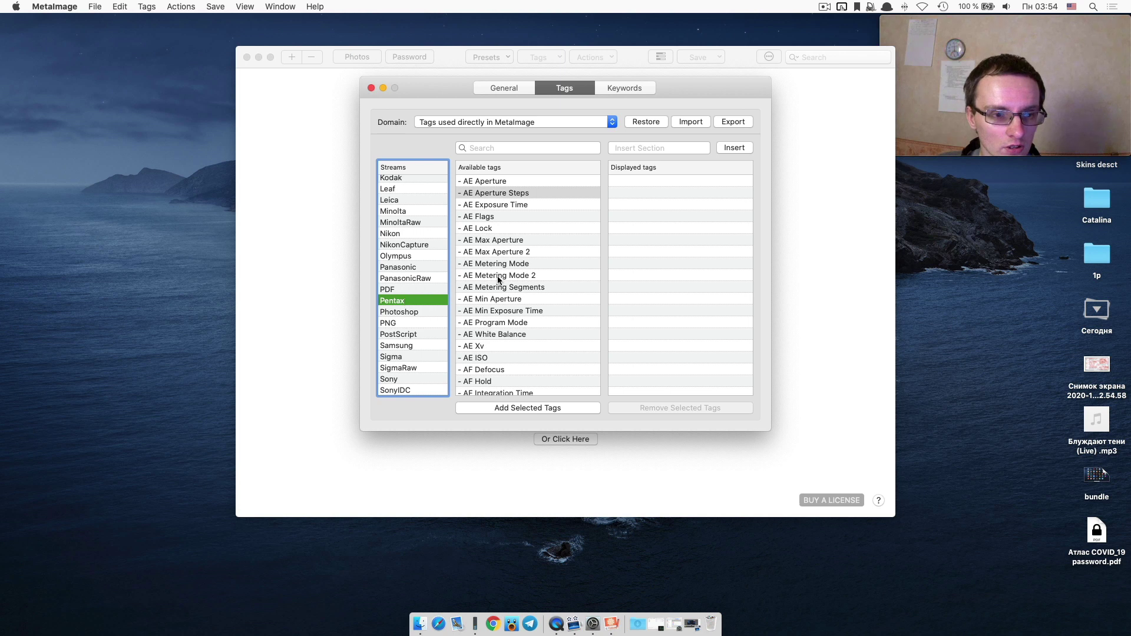
pyautogui.scroll(-5, 498, 279)
pyautogui.scroll(-10, 498, 279)
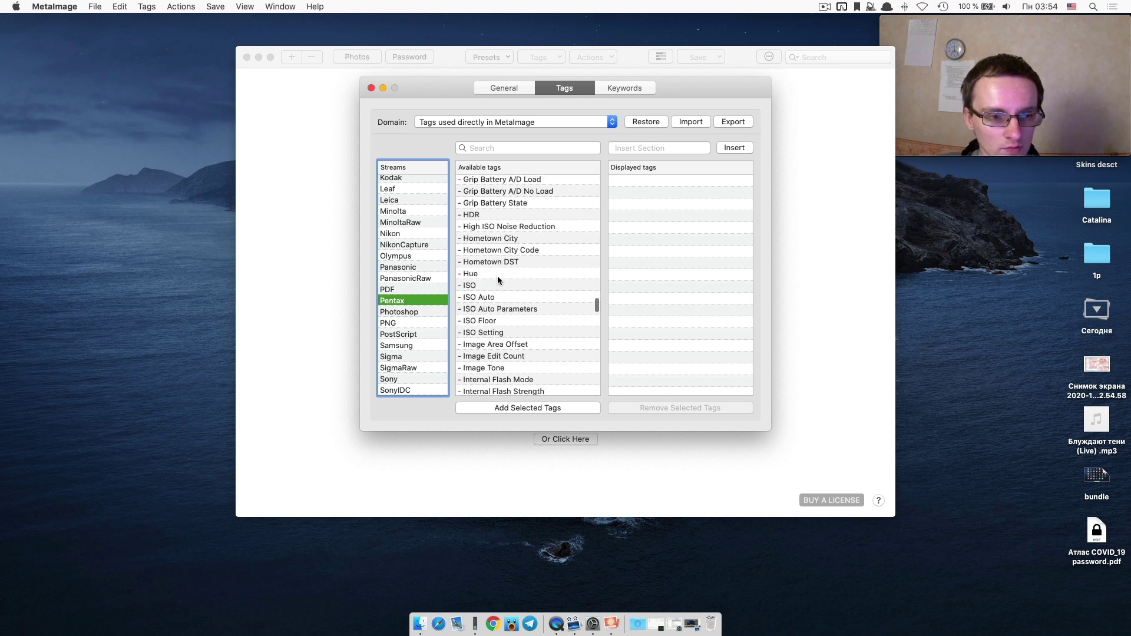
pyautogui.click(517, 284)
pyautogui.scroll(-10, 519, 283)
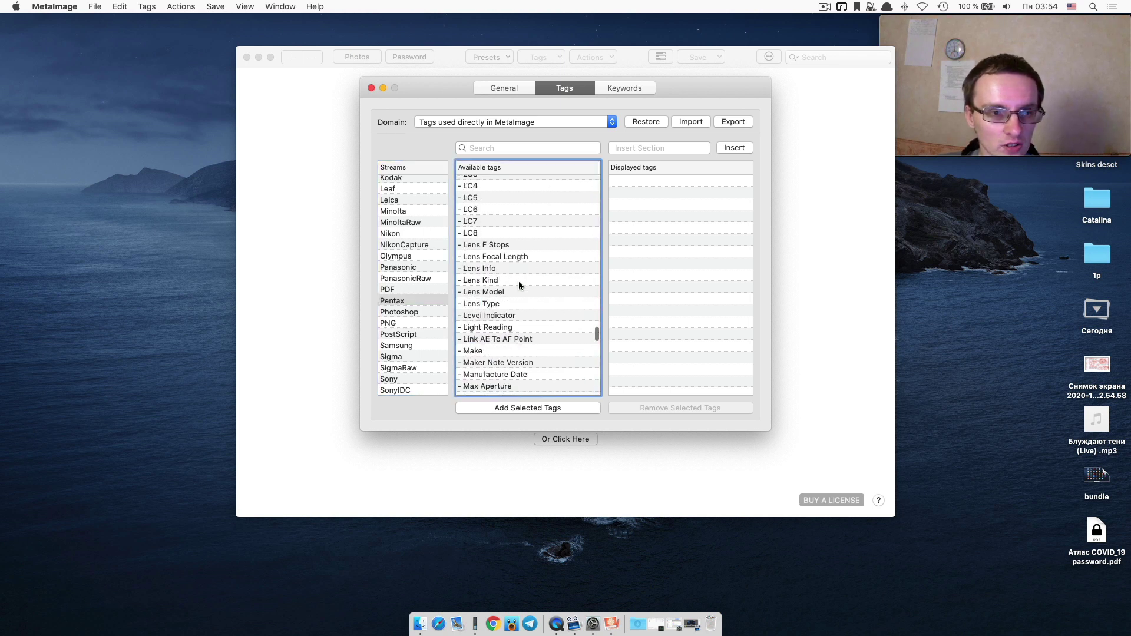
pyautogui.scroll(-5, 519, 281)
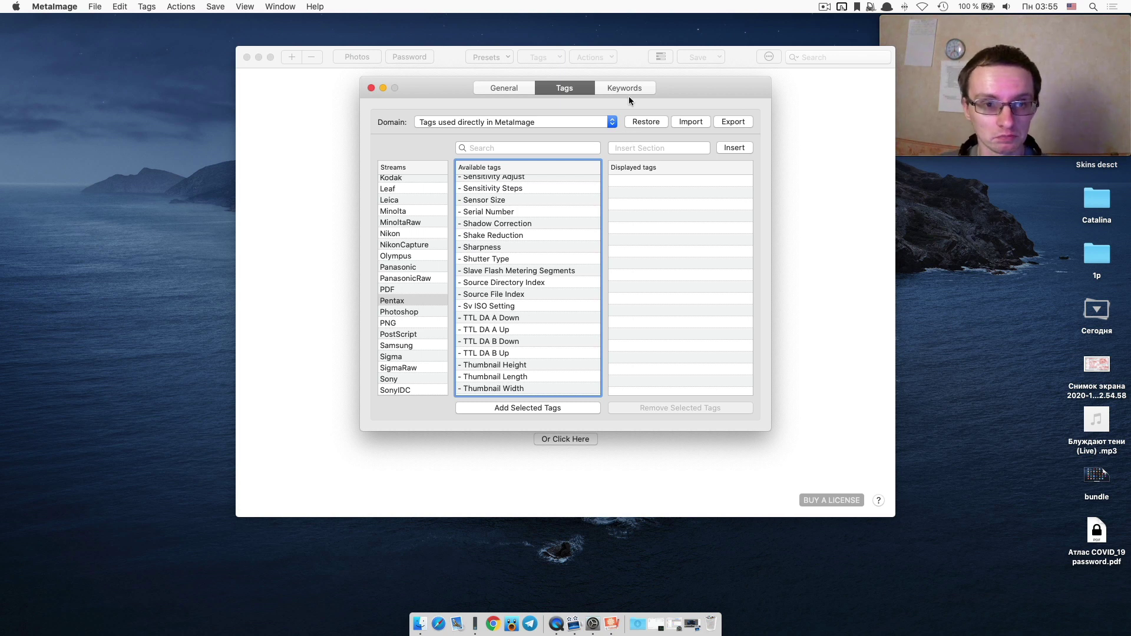
# Cycle through the Keywords, Tags and General tabs, then quit MetaImage to Launchpad.
pyautogui.click(614, 89)
pyautogui.click(574, 87)
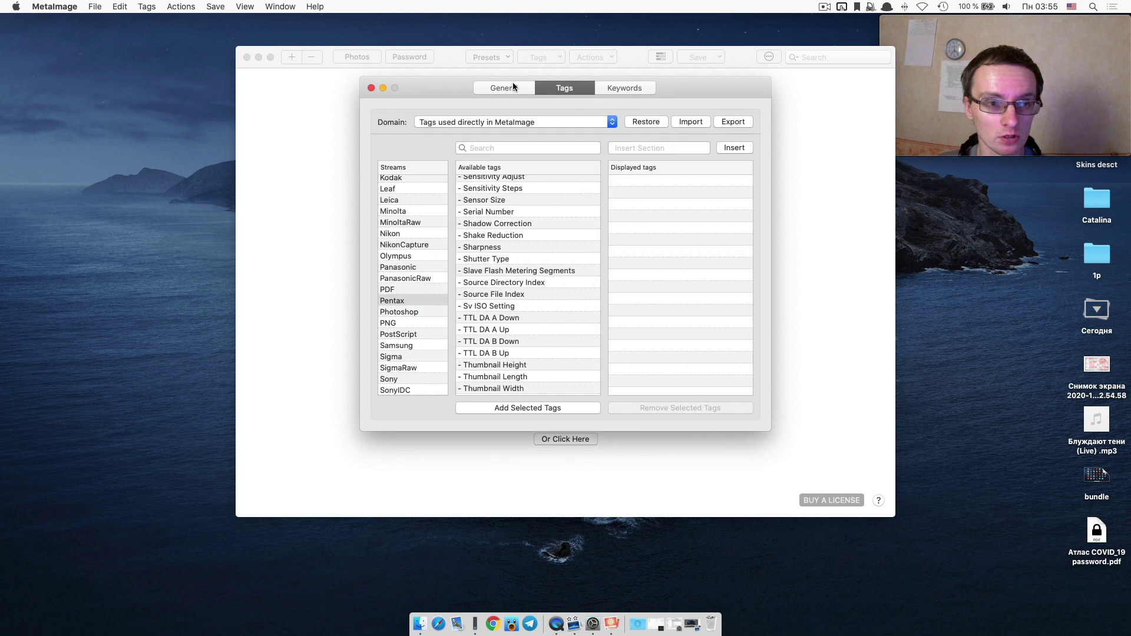
pyautogui.click(513, 87)
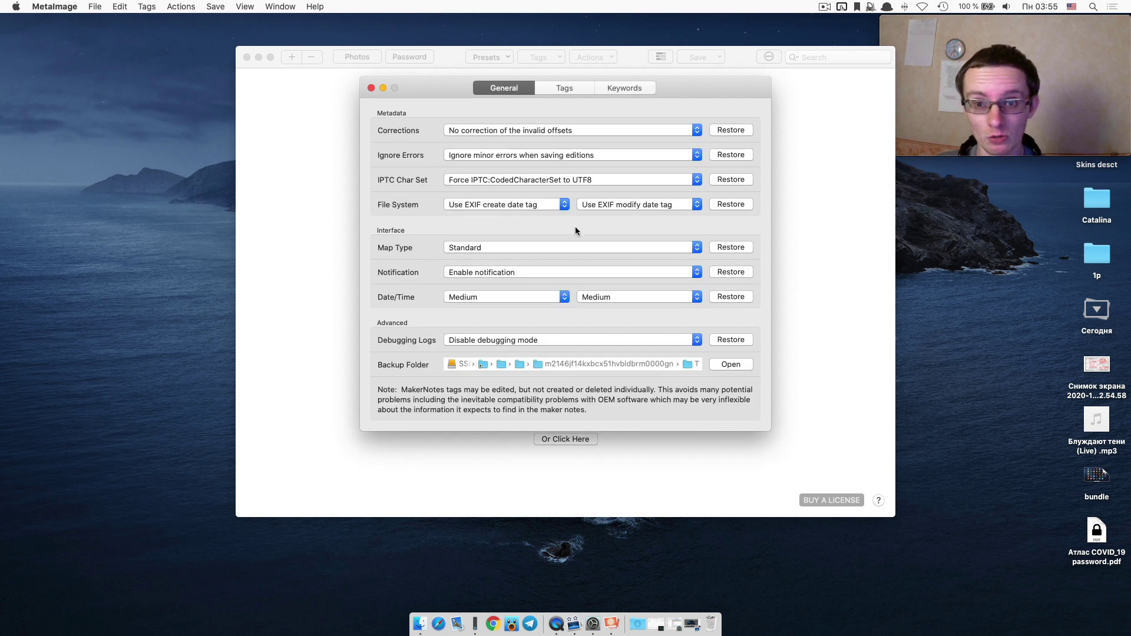
pyautogui.press('cmd+q')
pyautogui.press('F4')
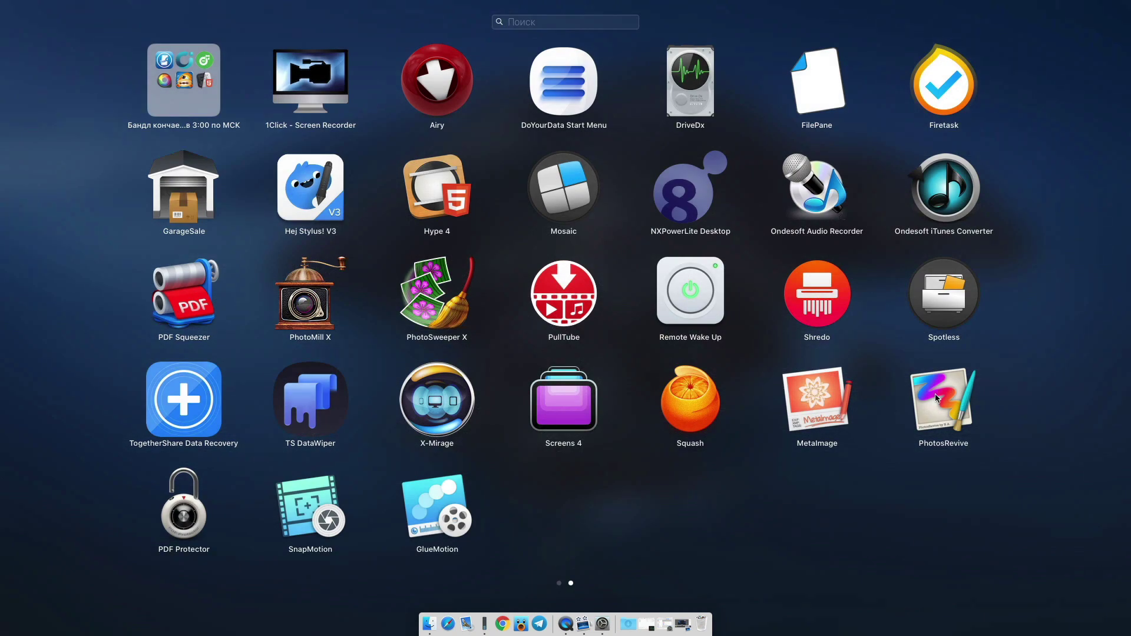
# Launch PhotosRevive in demo mode, skip the tutorial, and load the desktop screenshot.
pyautogui.click(938, 399)
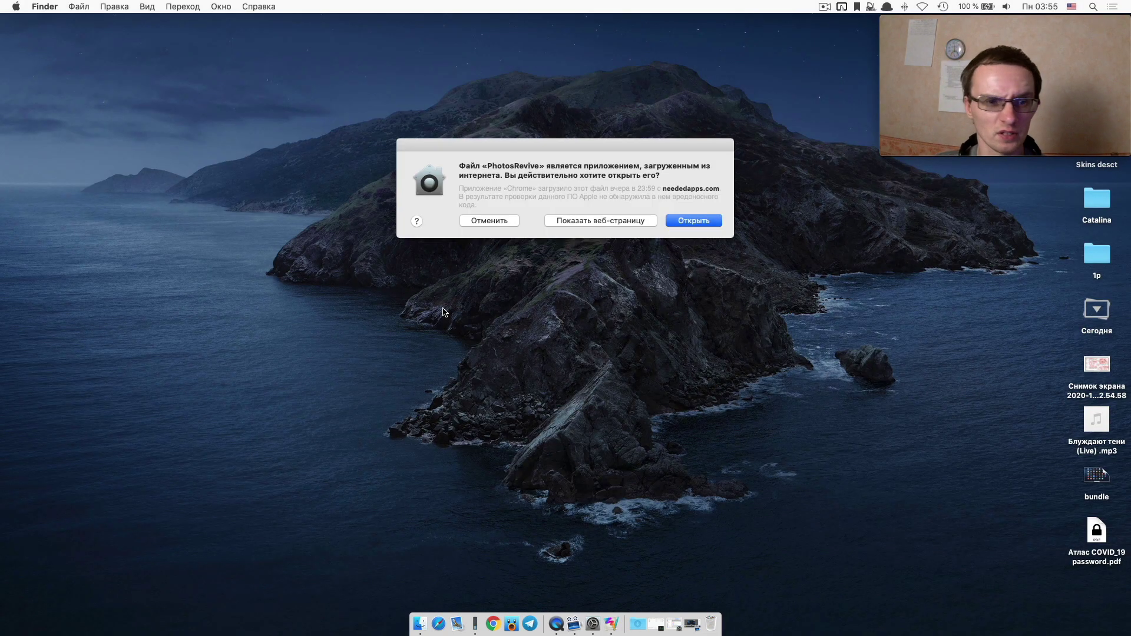
pyautogui.click(692, 221)
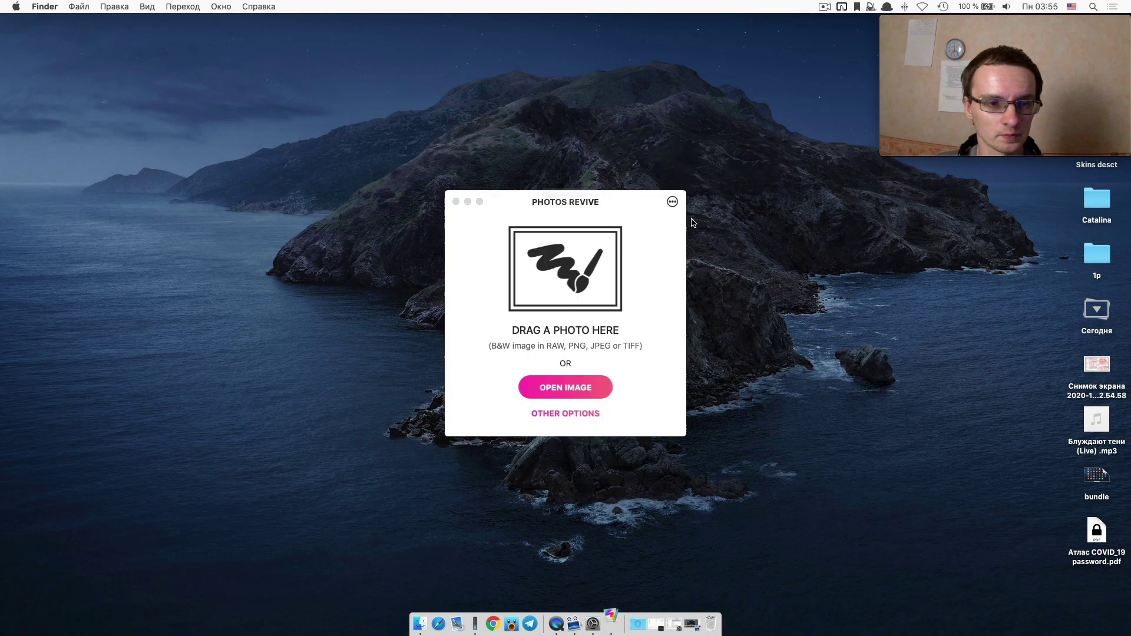
pyautogui.click(611, 250)
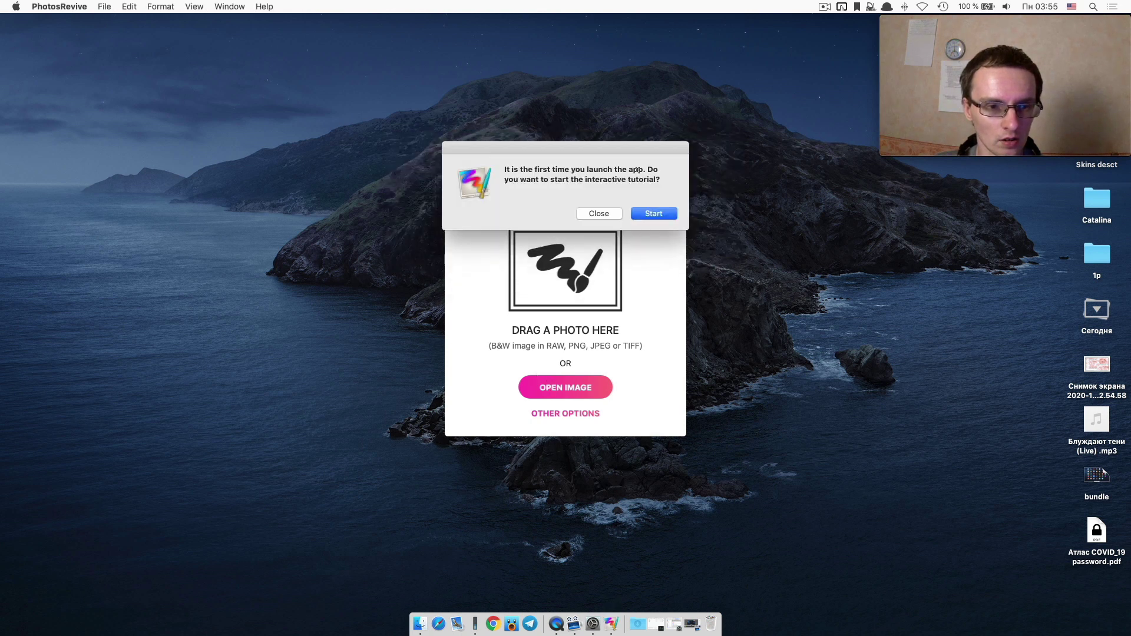
pyautogui.click(608, 215)
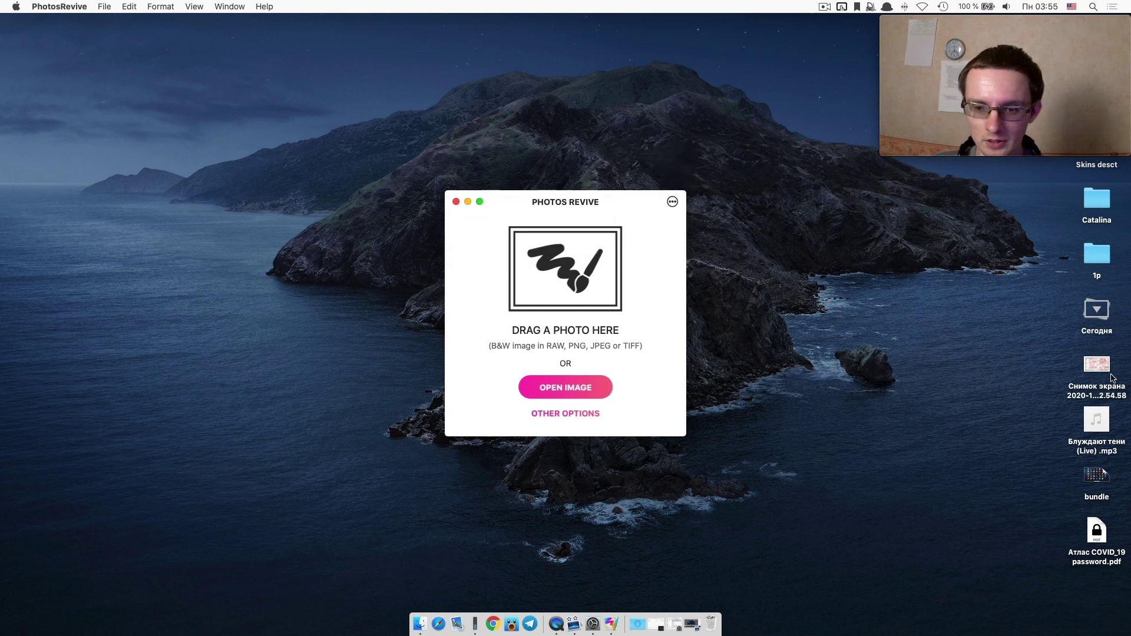
pyautogui.moveTo(1104, 361); pyautogui.dragTo(602, 278)
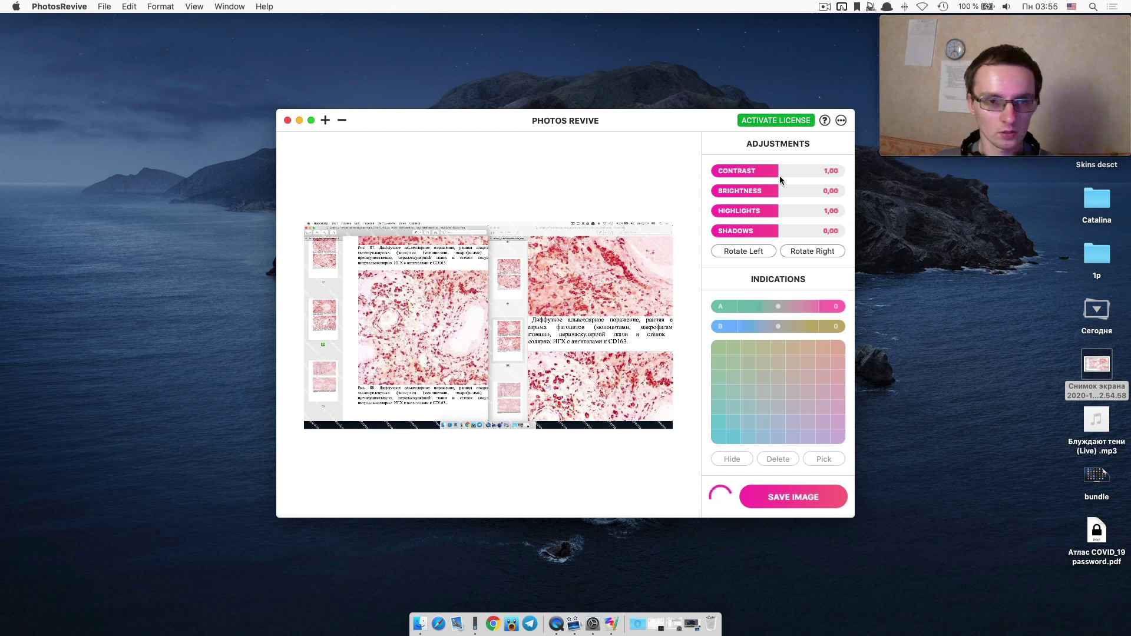
# Set contrast 1,20, brightness 0,22, highlights 0,41 and shadows -0,20.
pyautogui.moveTo(767, 174); pyautogui.dragTo(804, 171)
pyautogui.click(807, 190)
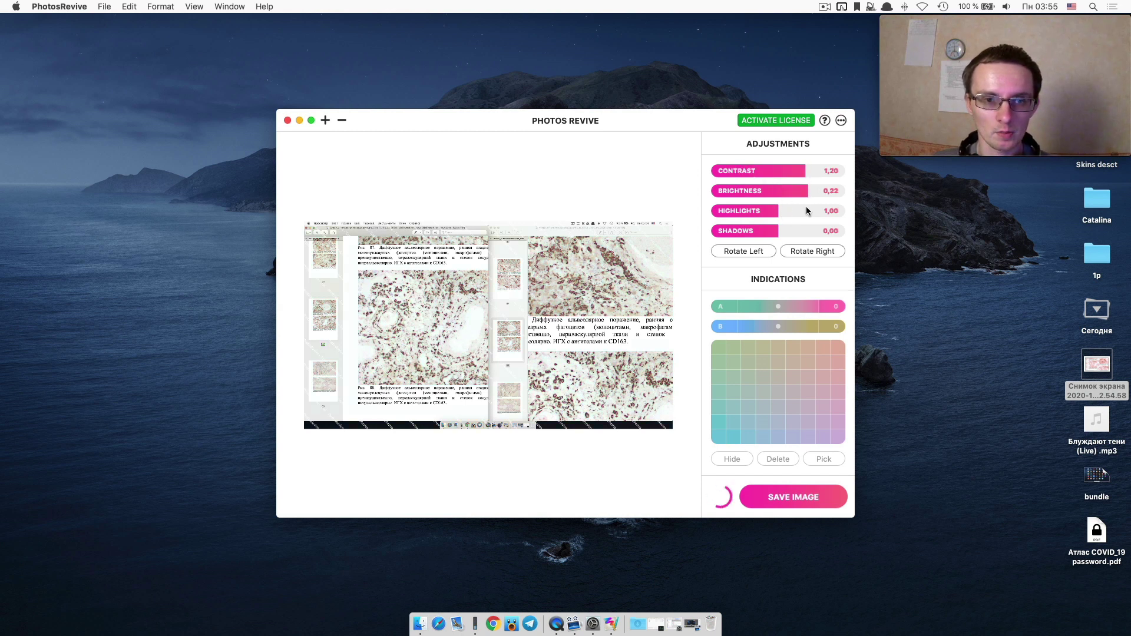
pyautogui.moveTo(806, 211); pyautogui.dragTo(738, 207)
pyautogui.click(806, 231)
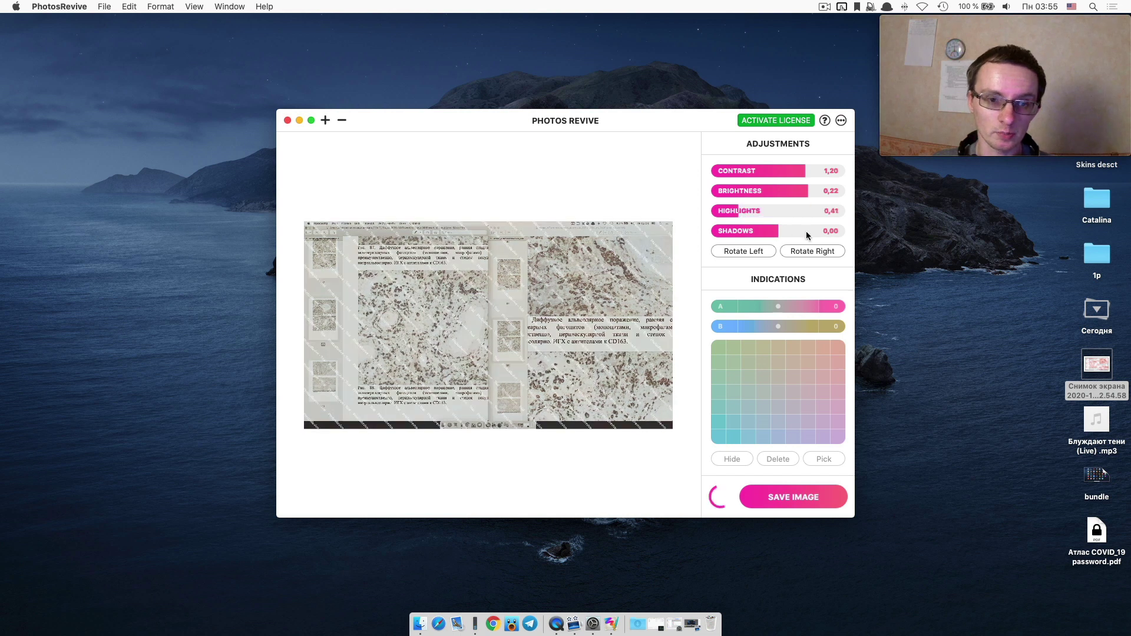
pyautogui.click(765, 232)
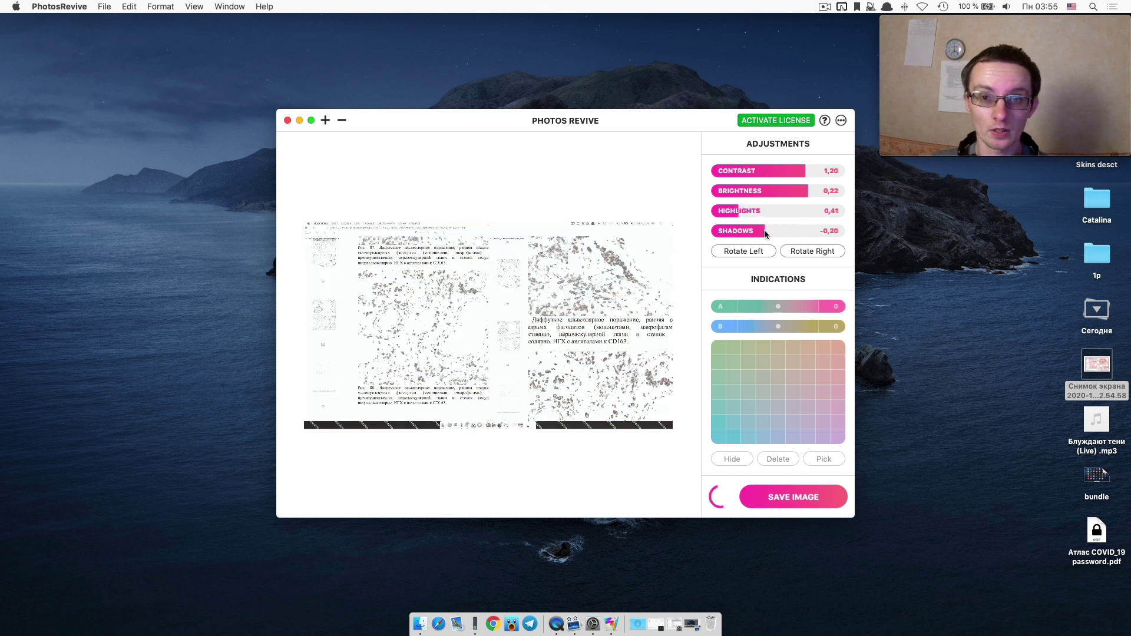
# Use a menu-bar control and its dialog, then open the PhotosRevive application menu.
pyautogui.click(824, 7)
pyautogui.click(465, 158)
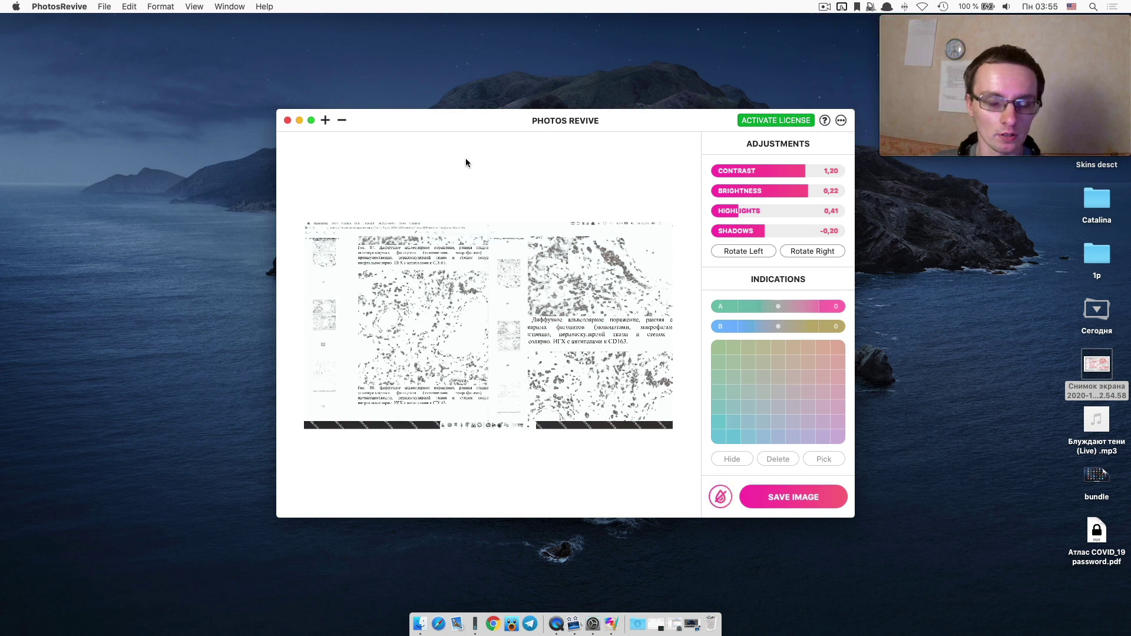
pyautogui.click(68, 6)
pyautogui.moveTo(89, 79)
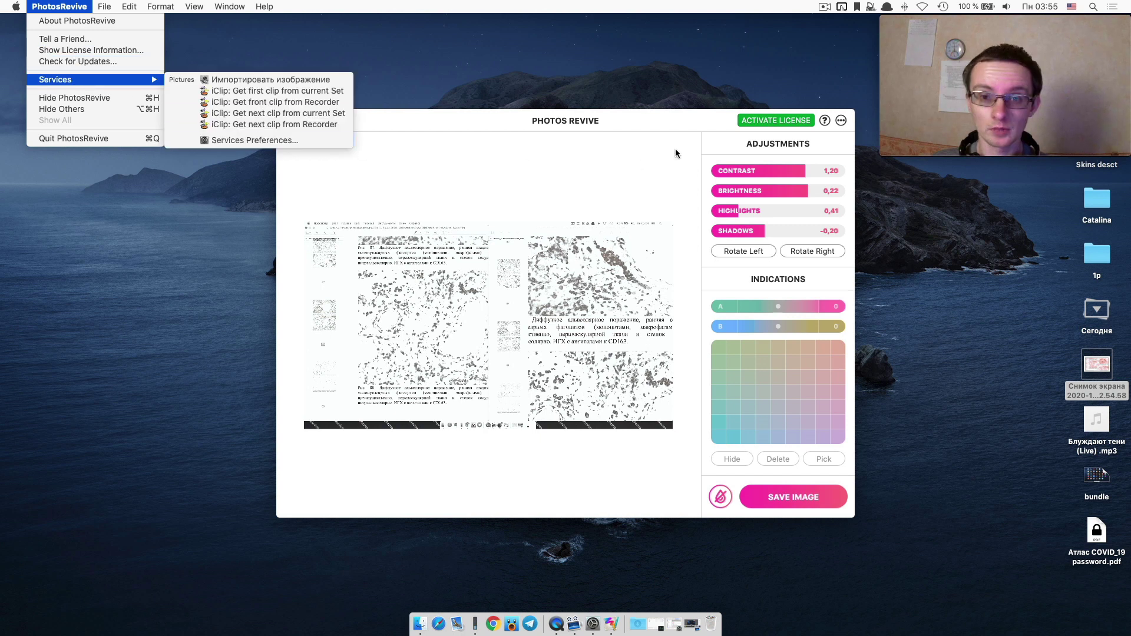